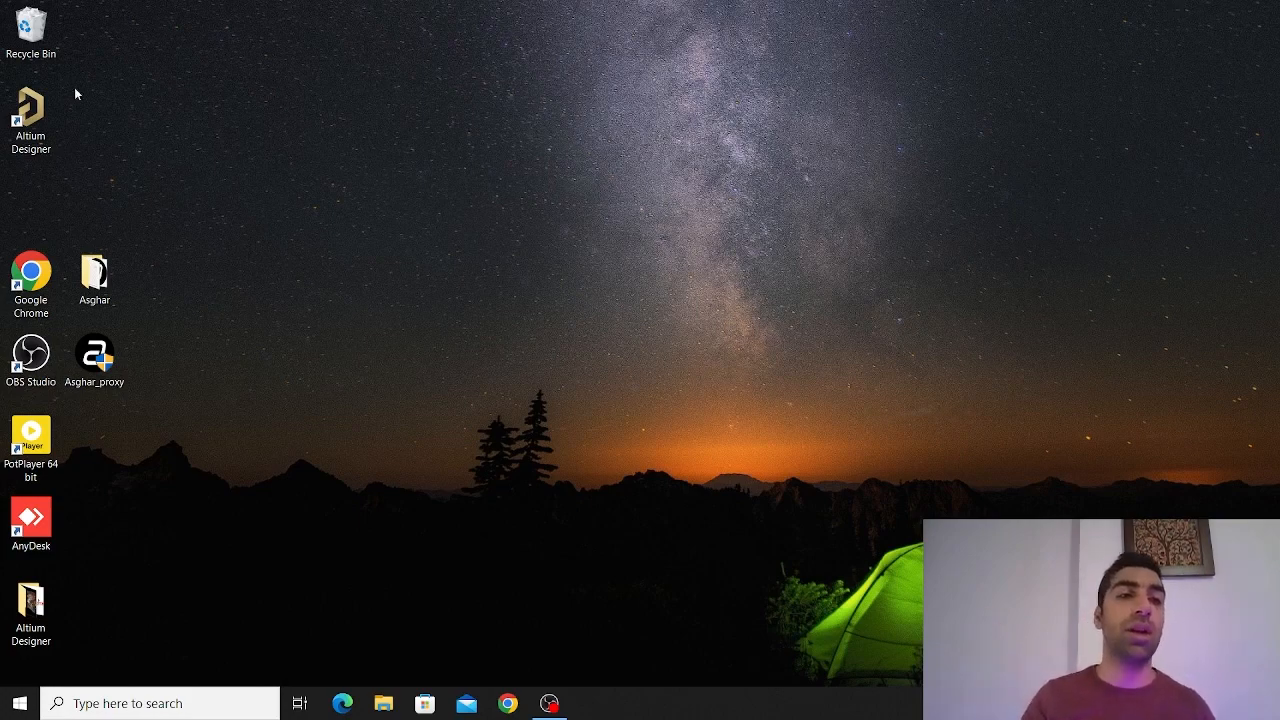
Launch Altium Designer and dismiss the SOLIDWORKS PCB Connector licensing error
double_click(31, 112)
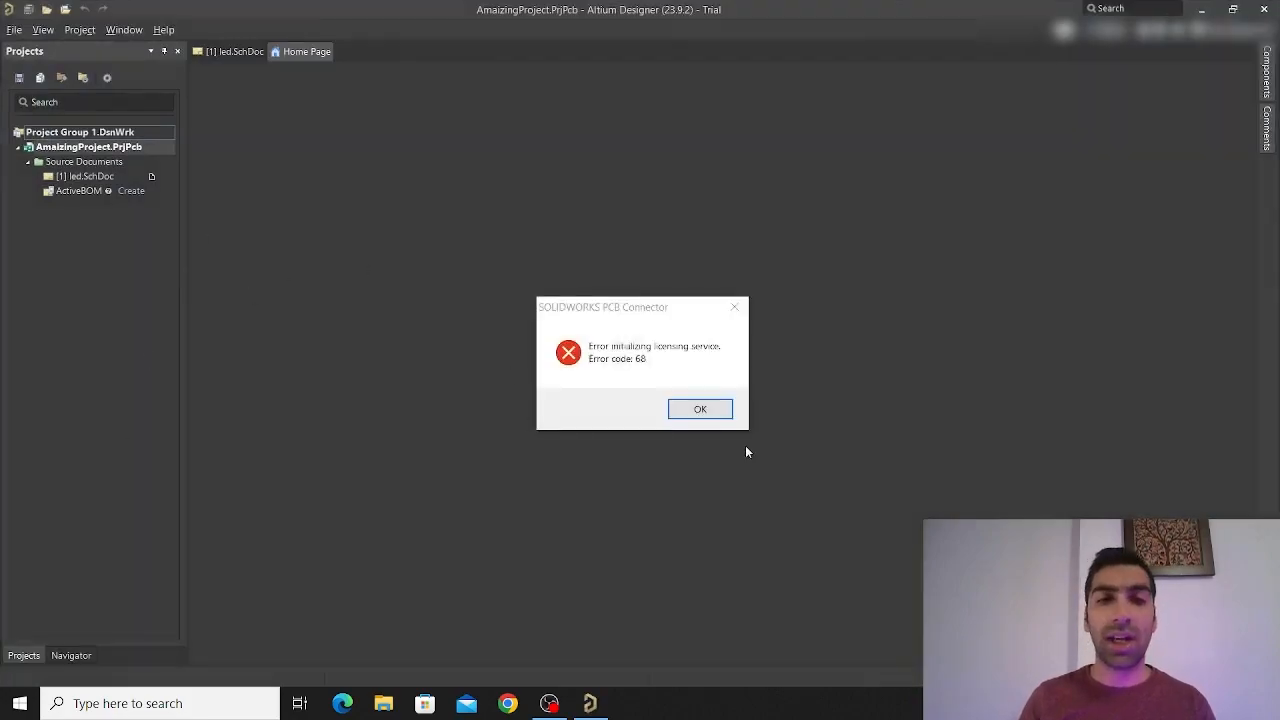
click(698, 409)
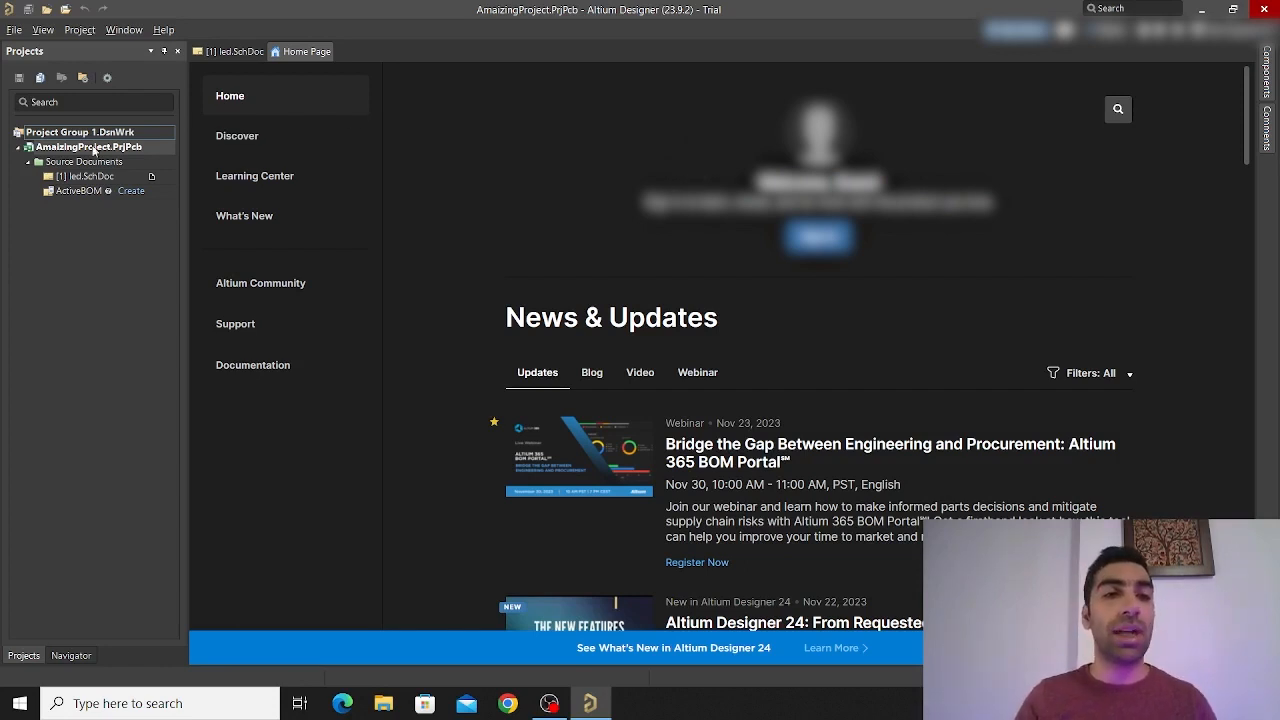
Open the led.SchDoc schematic, and close the whole AmaizingProject PCB project
double_click(86, 177)
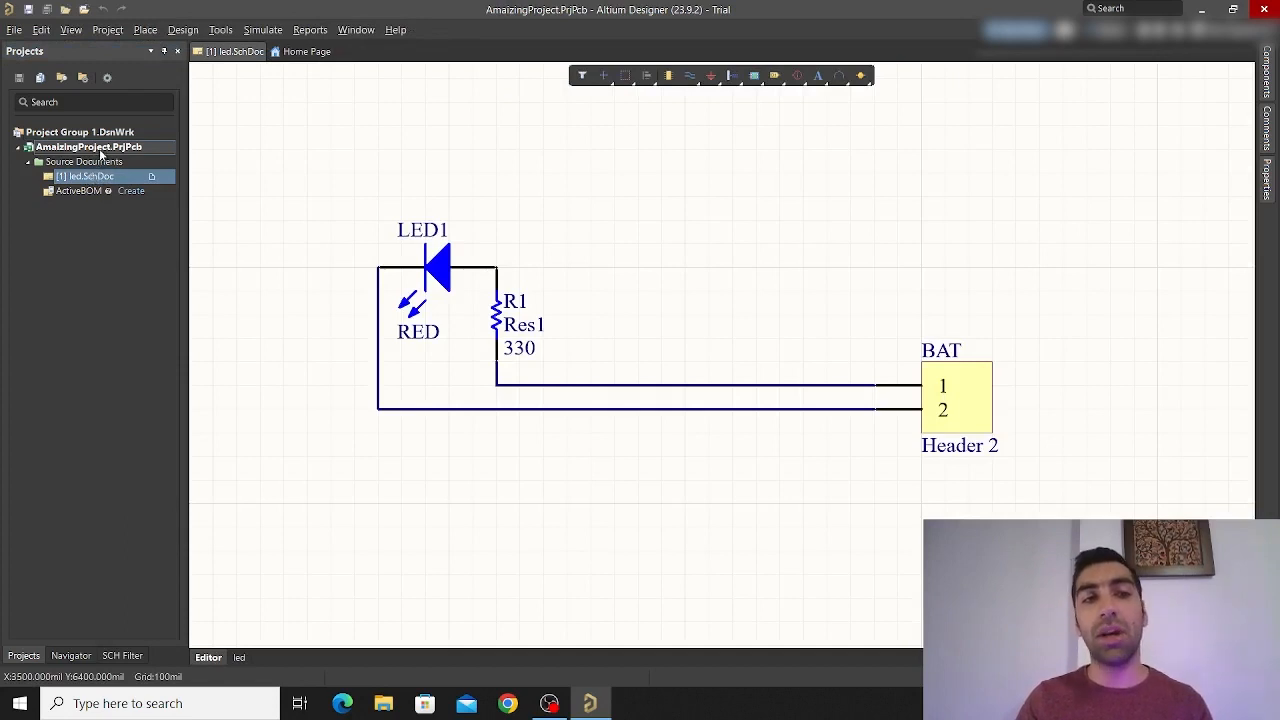
right_click(101, 149)
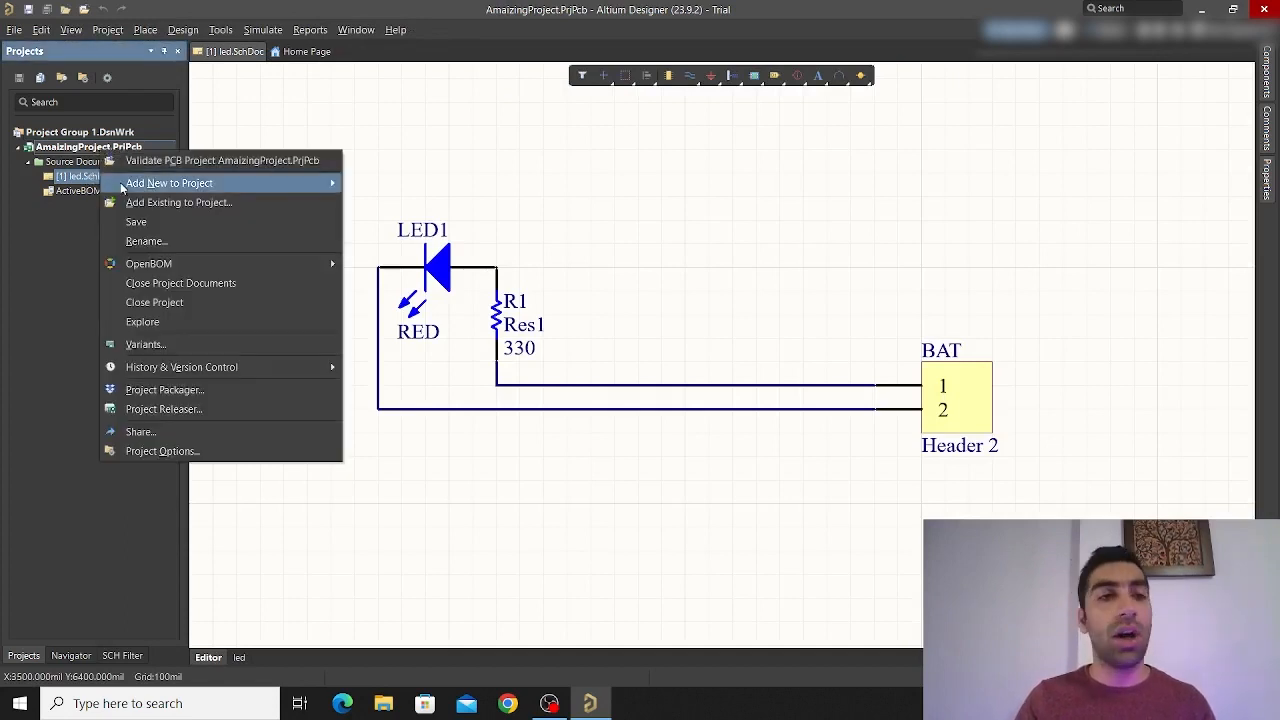
click(166, 303)
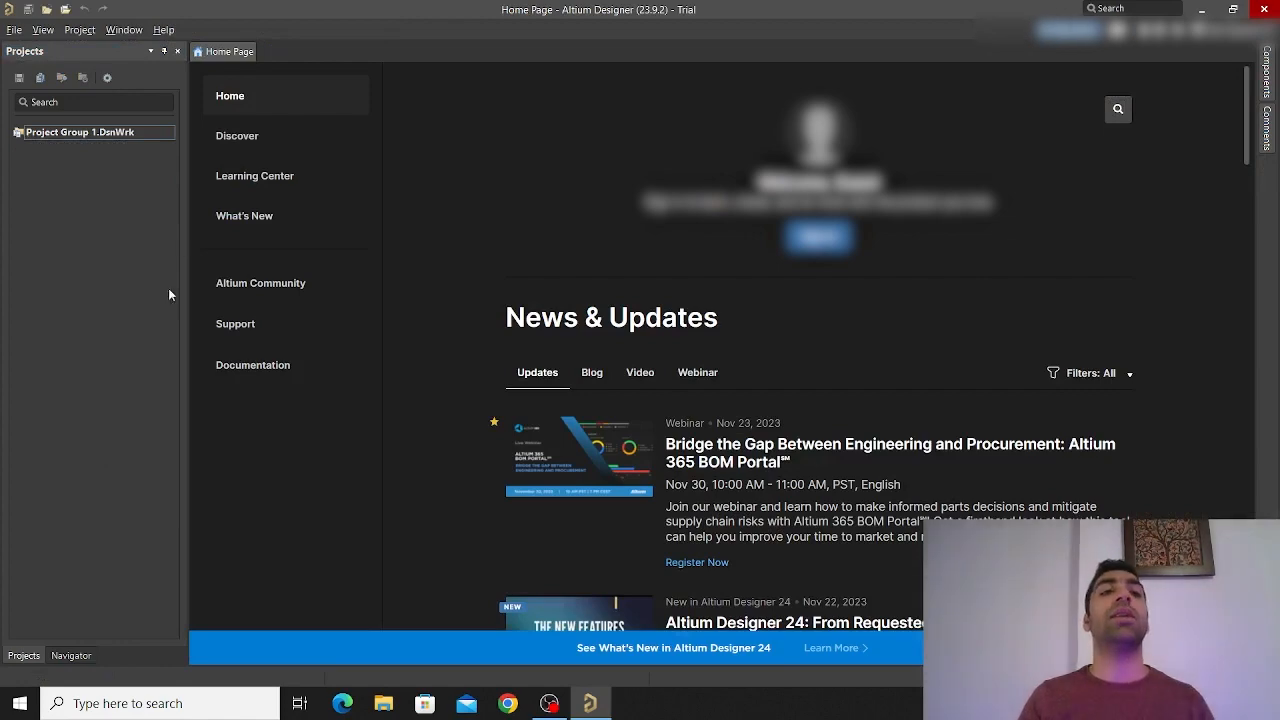
Open the AmaizingProject PCB project from the AmaizingProject folder inside the desktop's Altium Designer folder
right_click(85, 141)
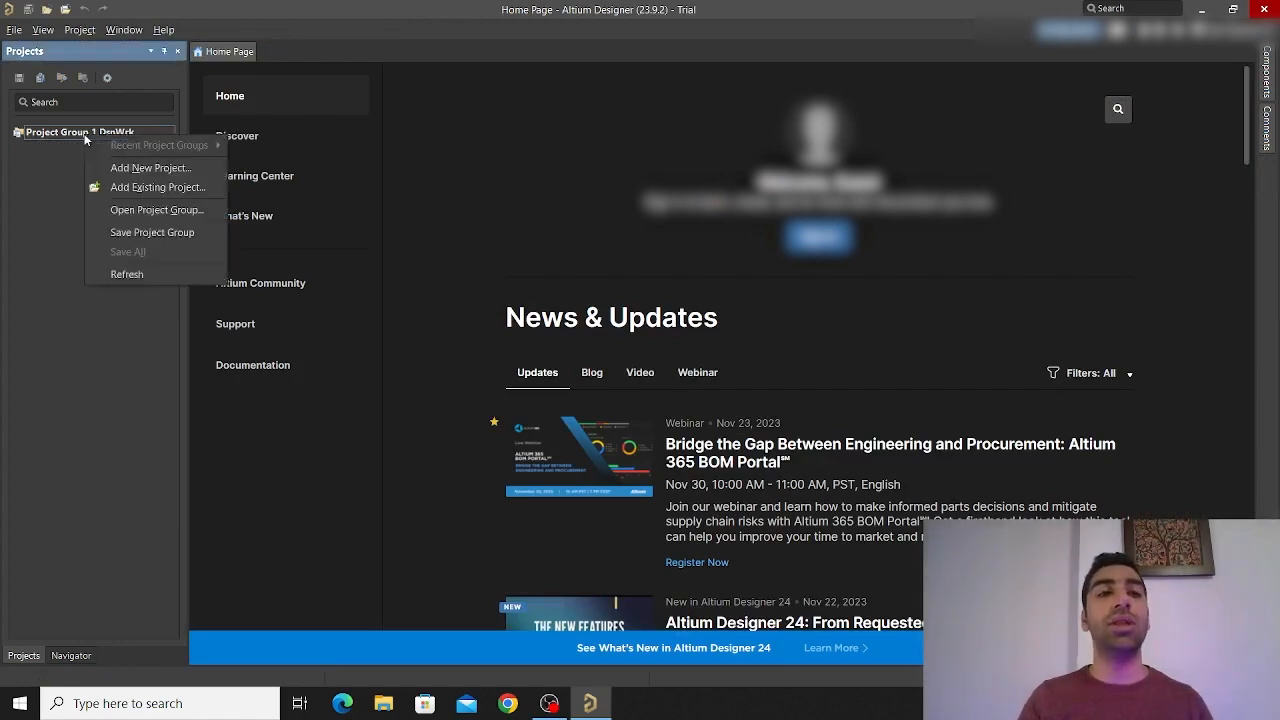
click(15, 30)
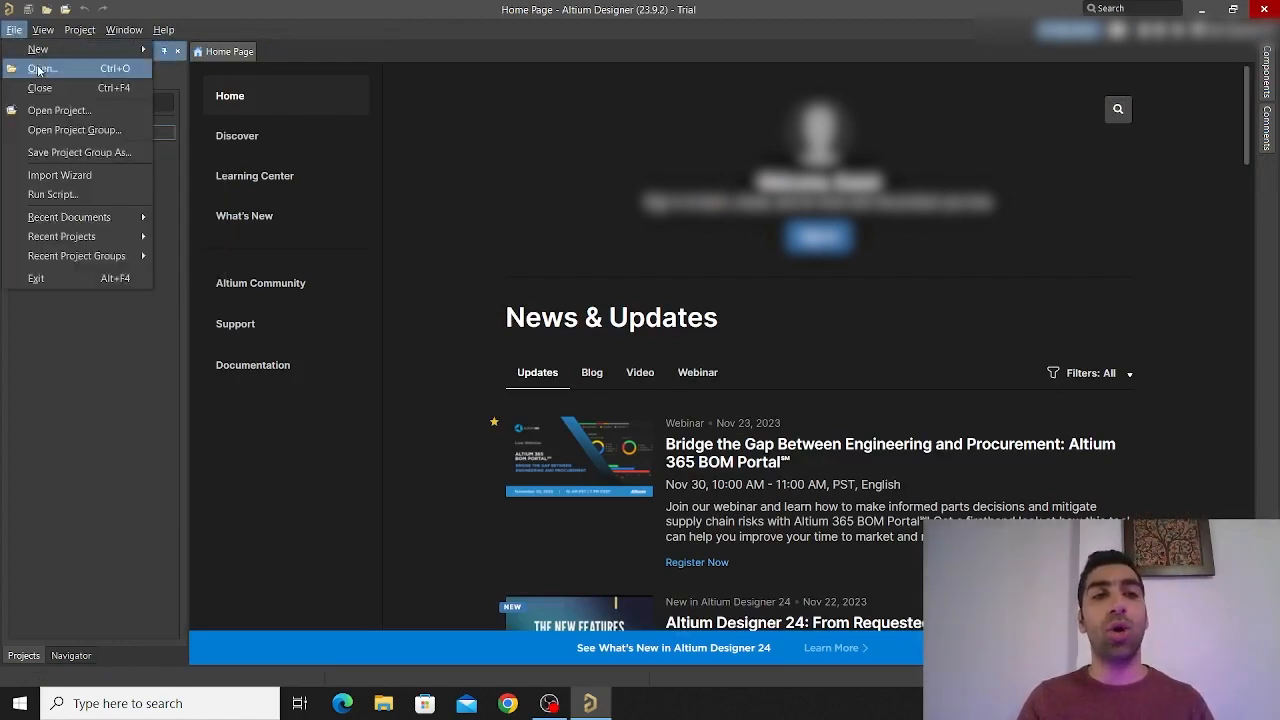
click(38, 68)
click(479, 424)
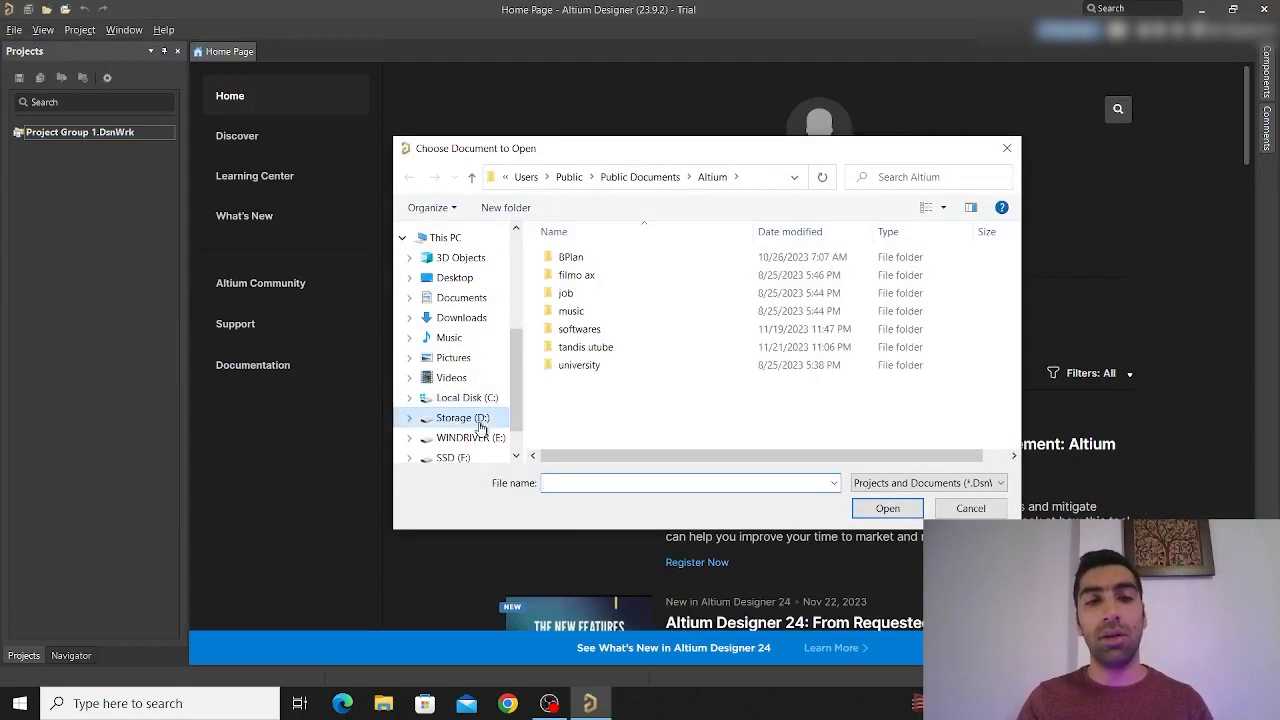
click(455, 280)
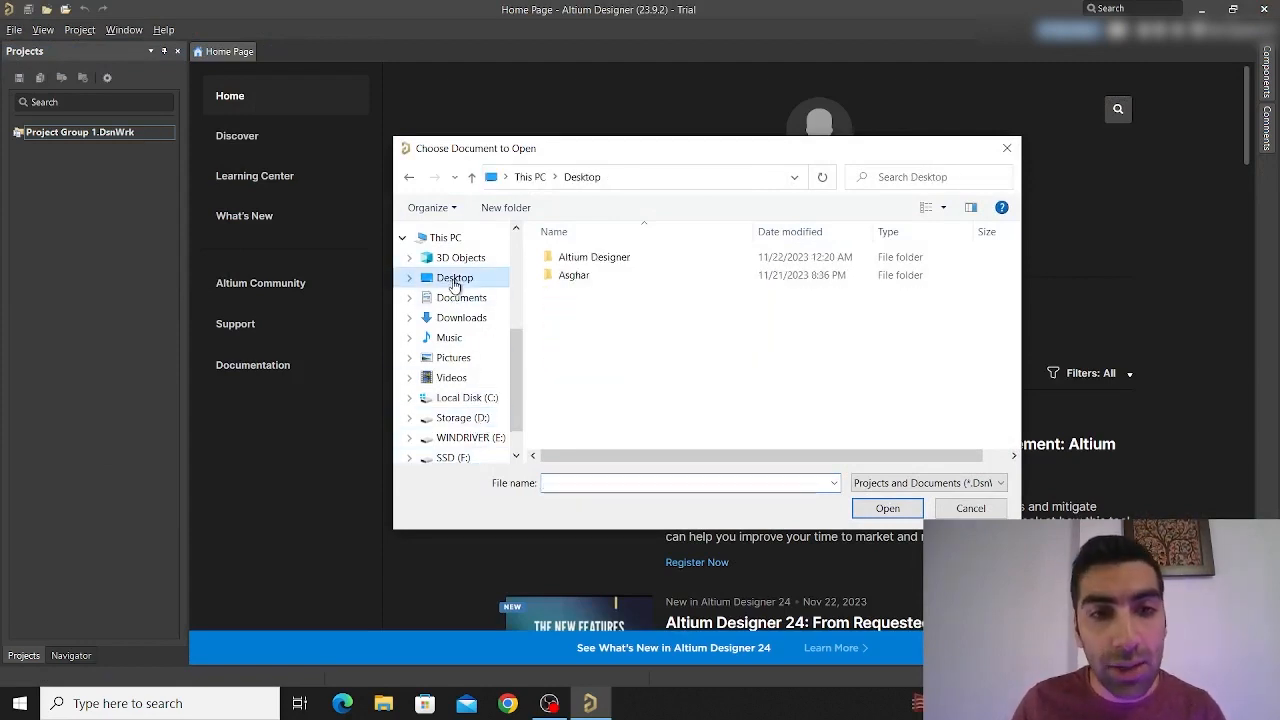
double_click(580, 257)
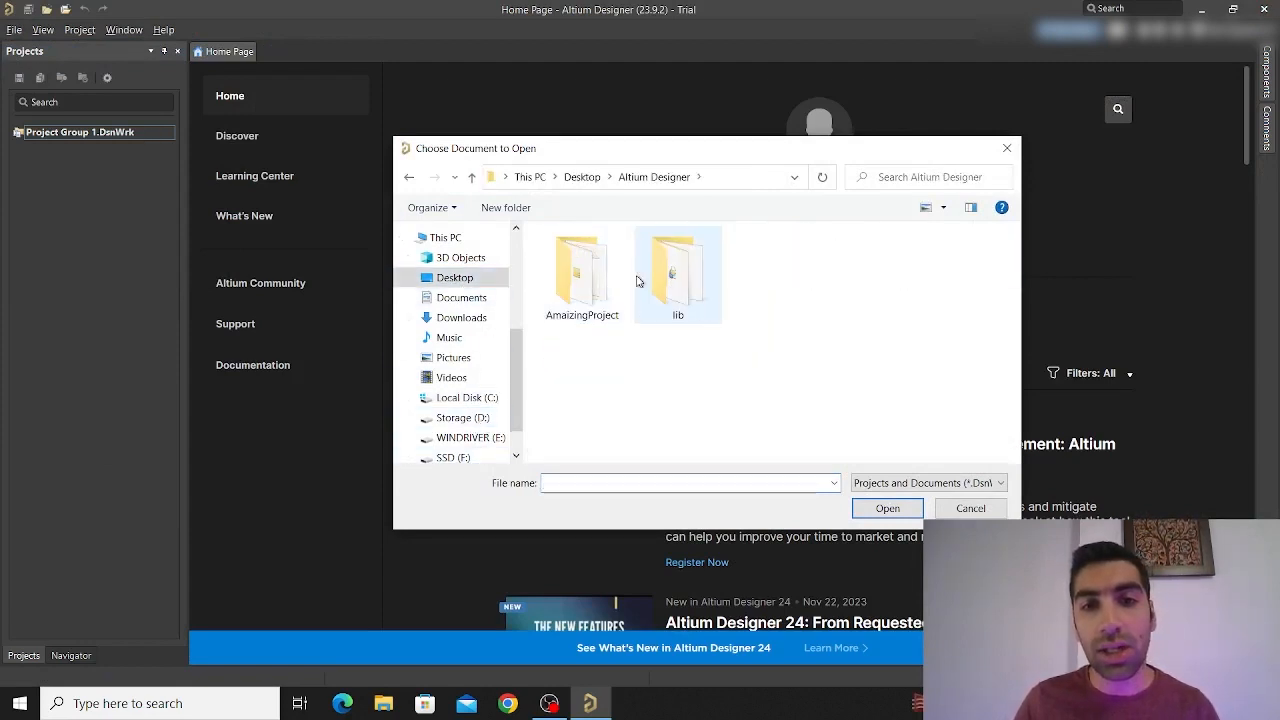
double_click(586, 280)
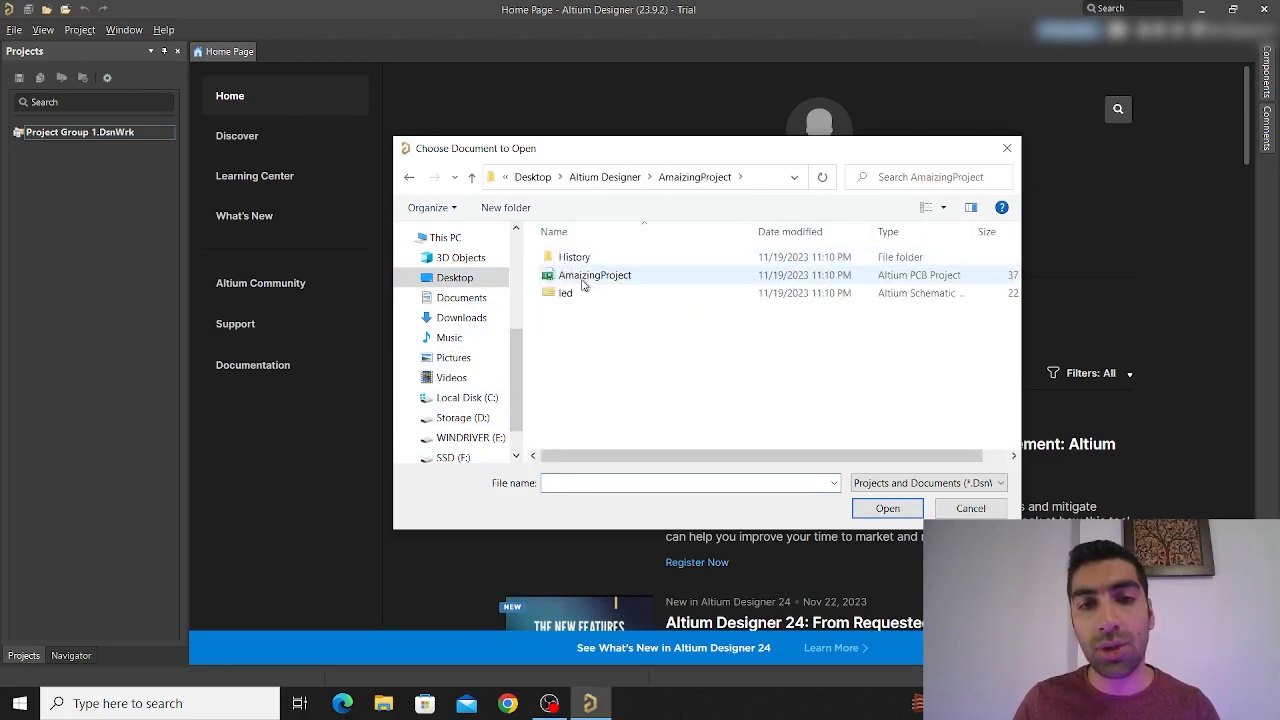
click(585, 278)
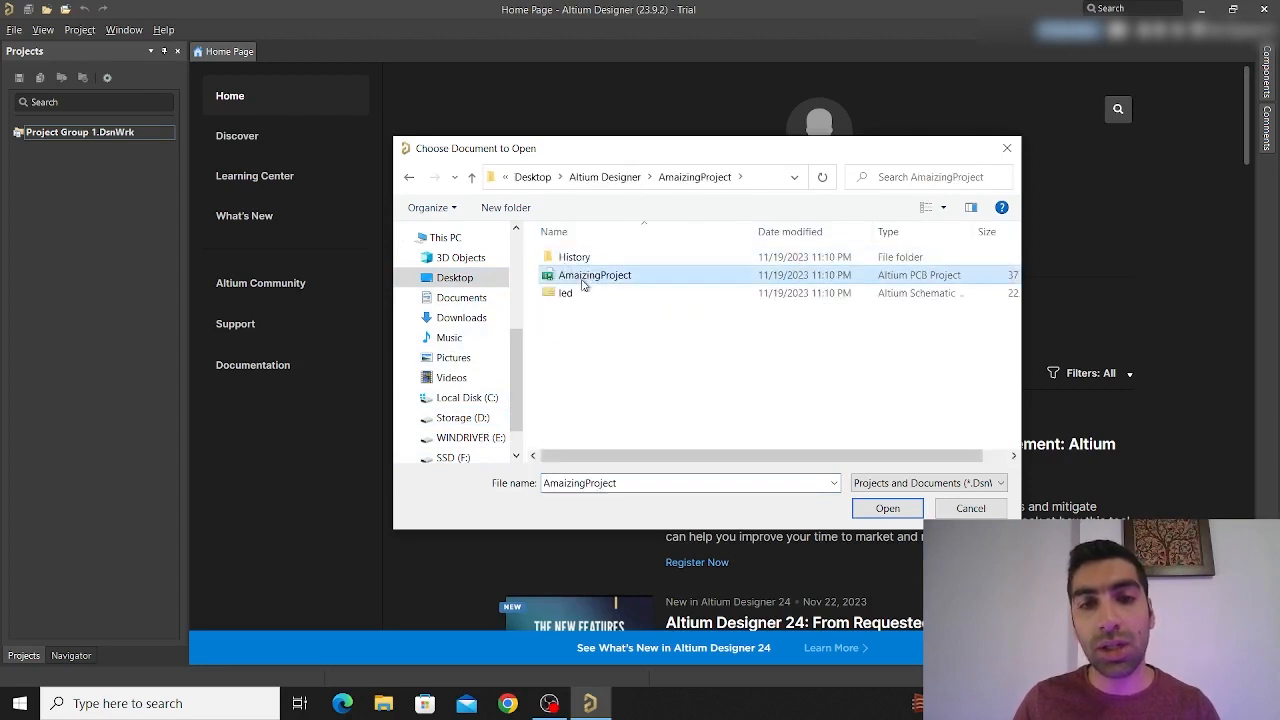
click(887, 509)
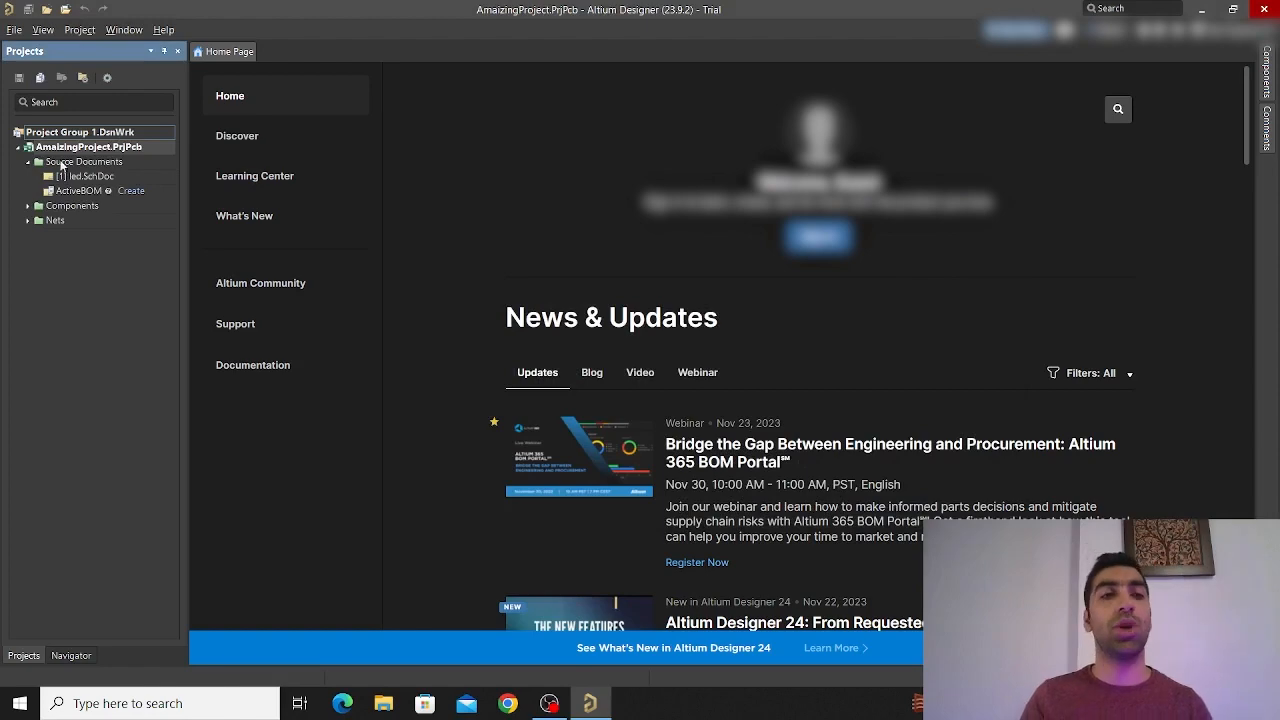
Open the led.SchDoc schematic and bring its LED, resistor and header circuit into close view
double_click(80, 176)
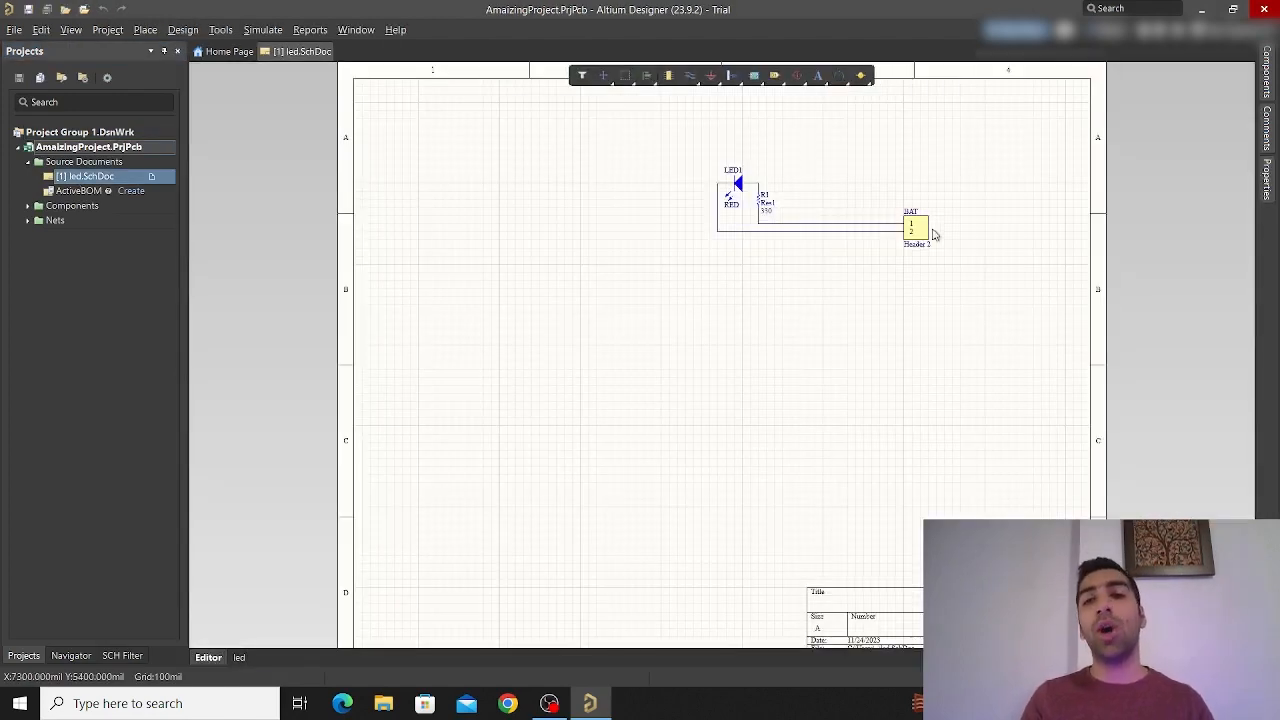
ctrl+scroll(897, 171, up, 3)
right_drag(911, 243, 911, 329)
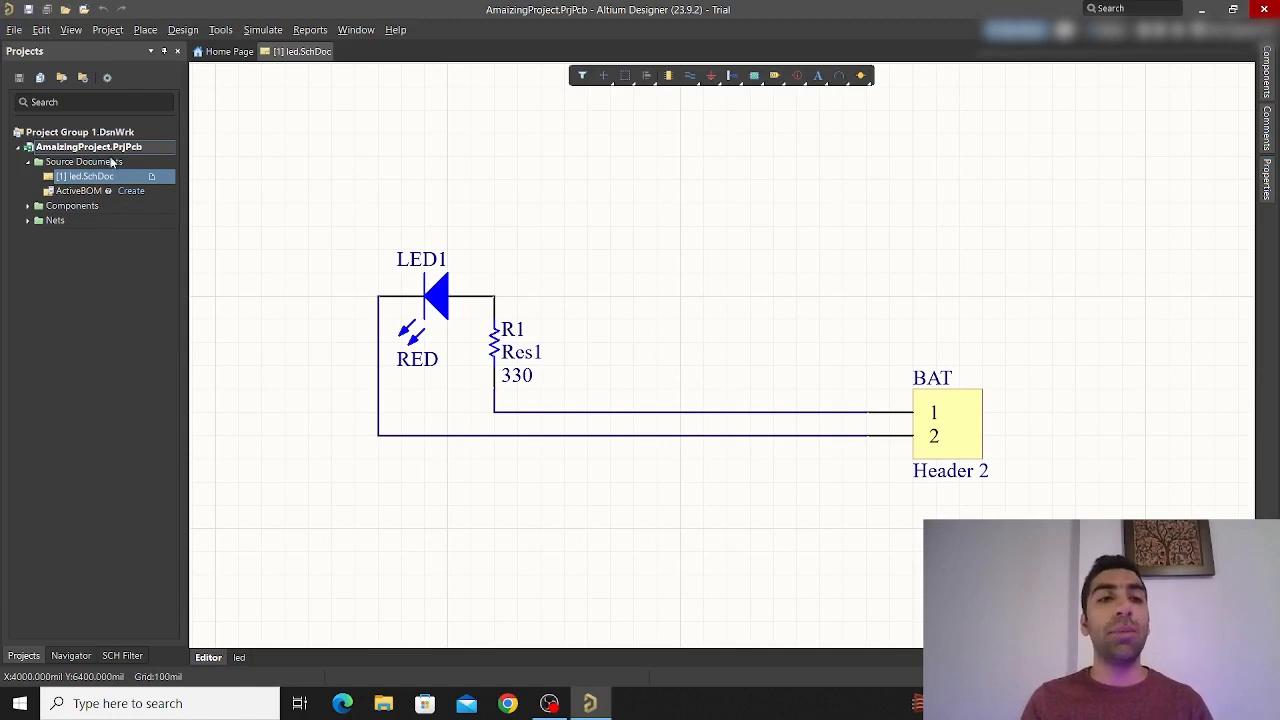
Add a new PCB document to the AmaizingProject project
right_click(100, 153)
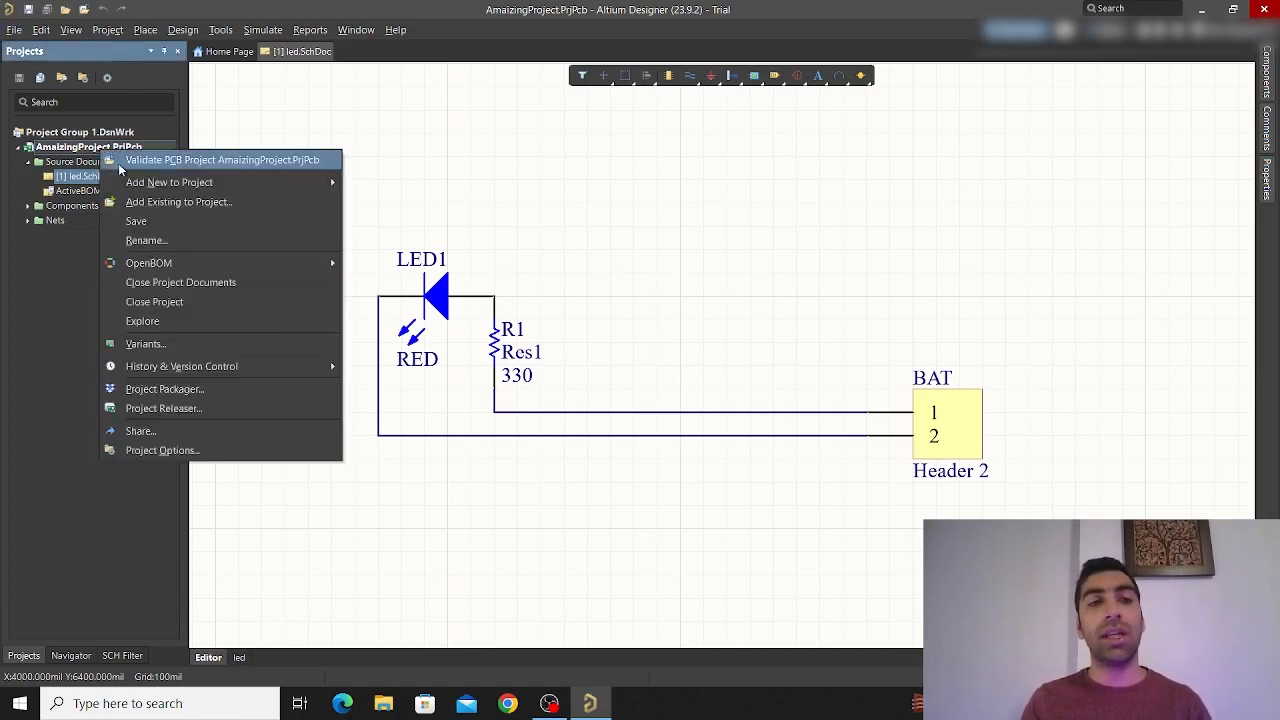
mouse_move(129, 182)
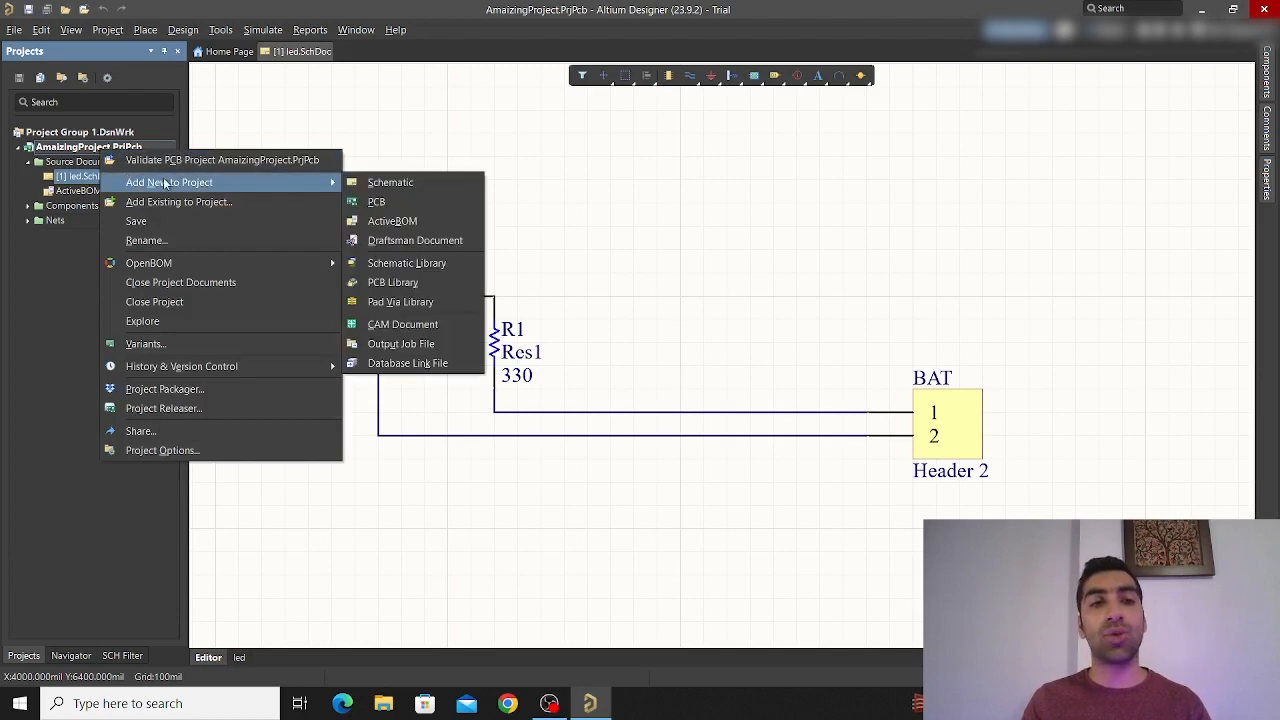
click(377, 202)
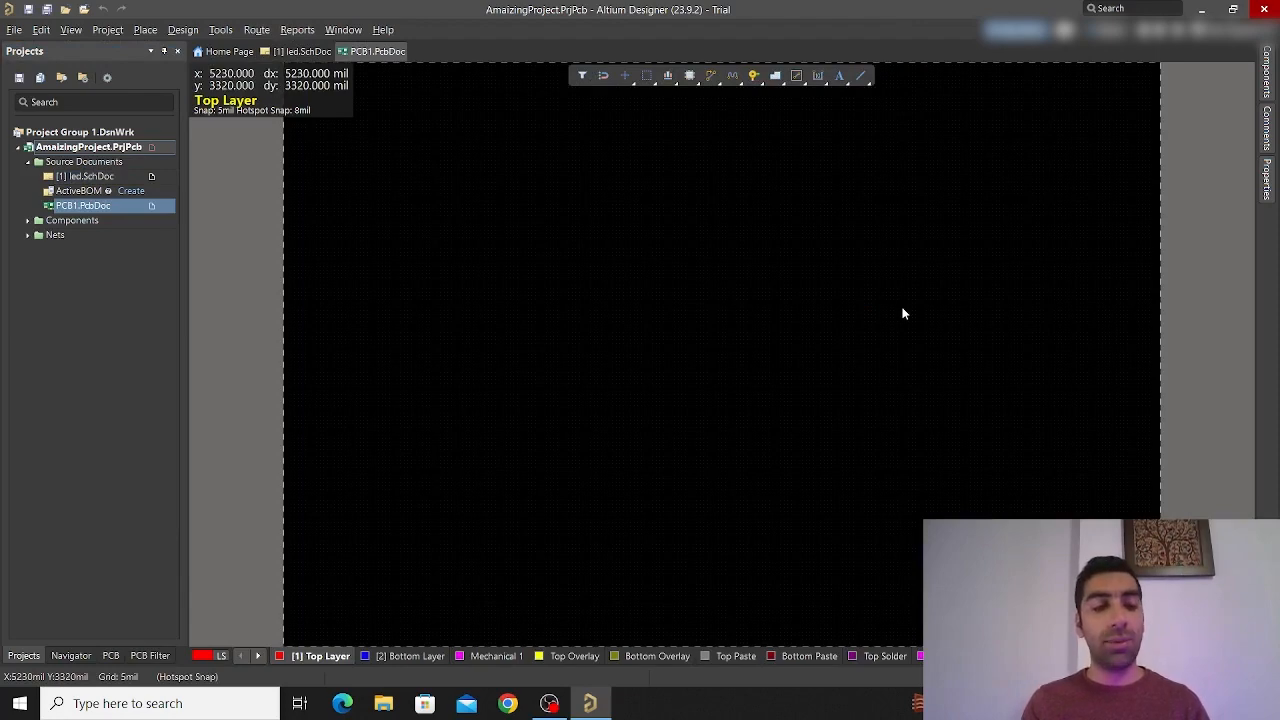
Examine the blank board area of the new PCB document
ctrl+scroll(902, 313, down, 6)
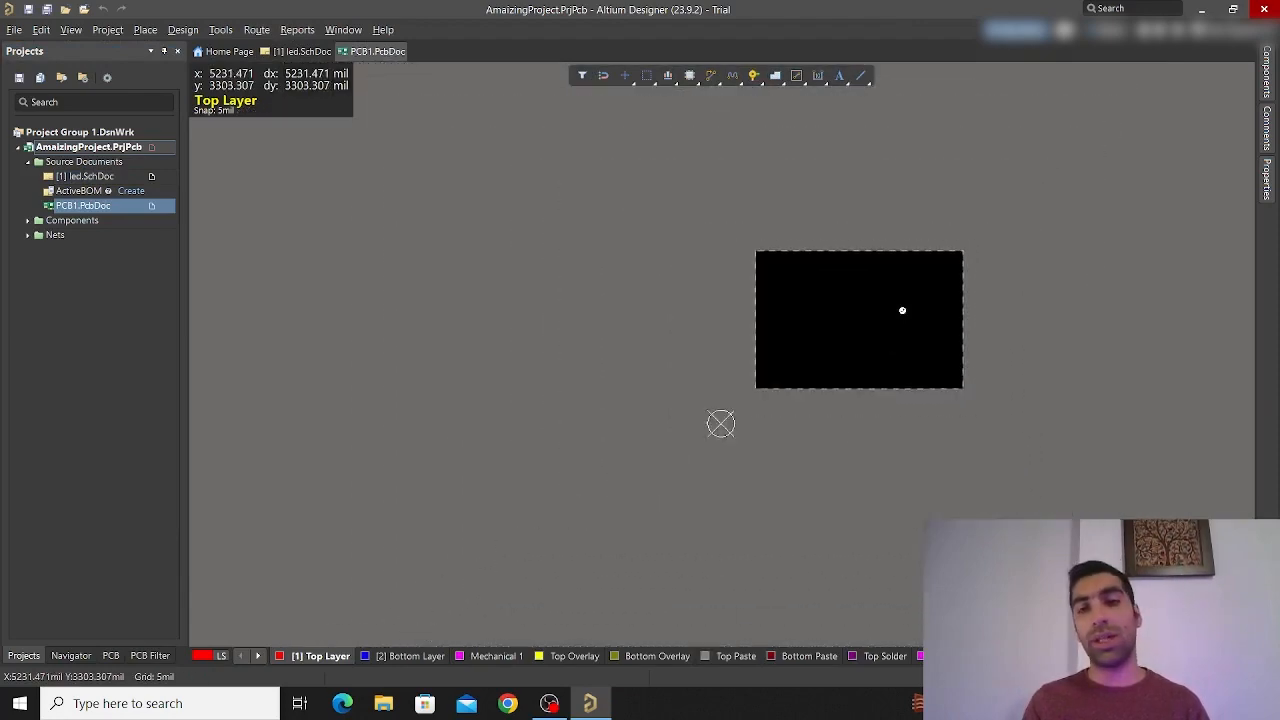
ctrl+scroll(902, 310, up, 4)
ctrl+scroll(902, 310, down, 4)
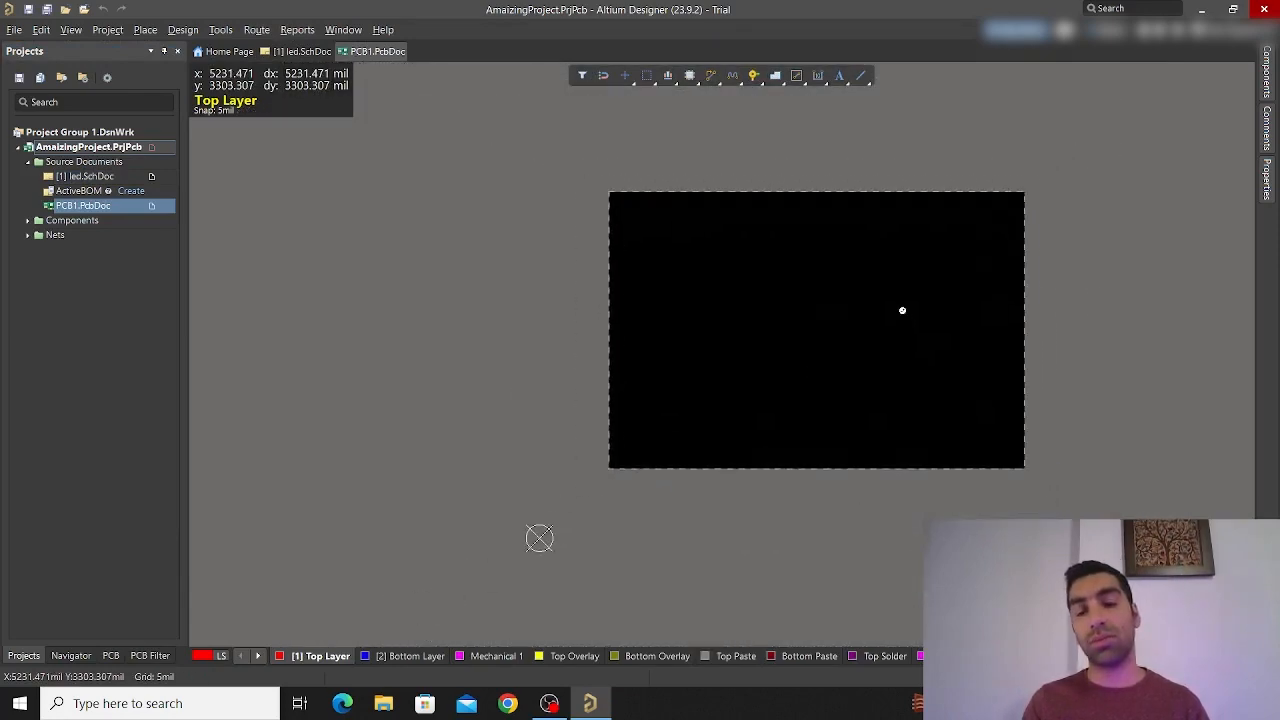
ctrl+scroll(902, 310, up, 3)
ctrl+scroll(902, 309, down, 1)
ctrl+scroll(902, 309, up, 2)
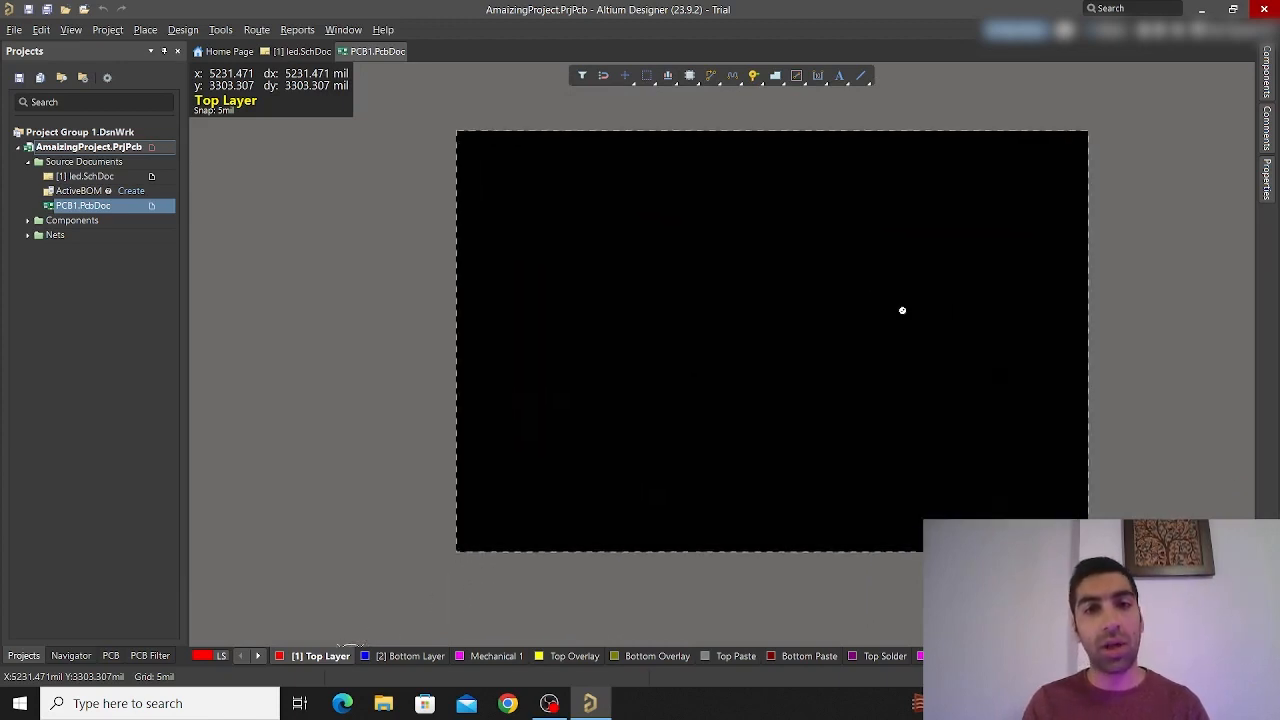
right_drag(921, 330, 834, 309)
right_drag(761, 324, 691, 326)
ctrl+scroll(700, 310, up, 1)
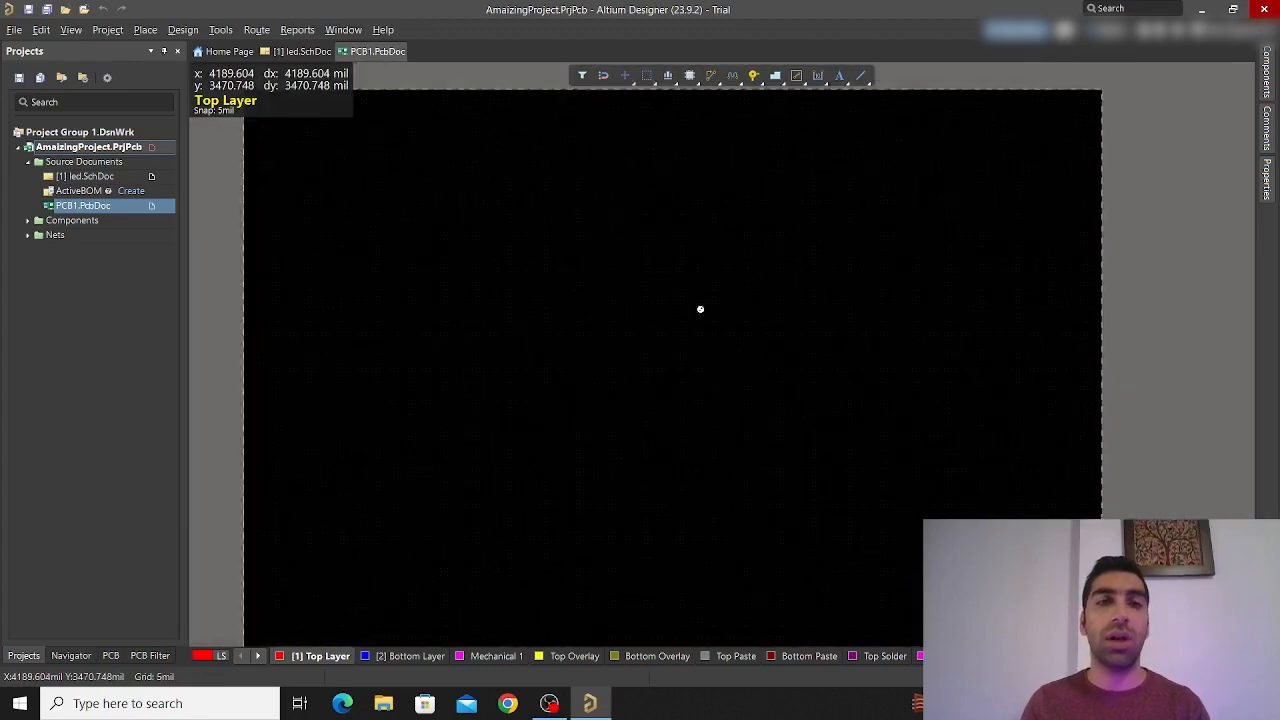
ctrl+scroll(700, 306, down, 1)
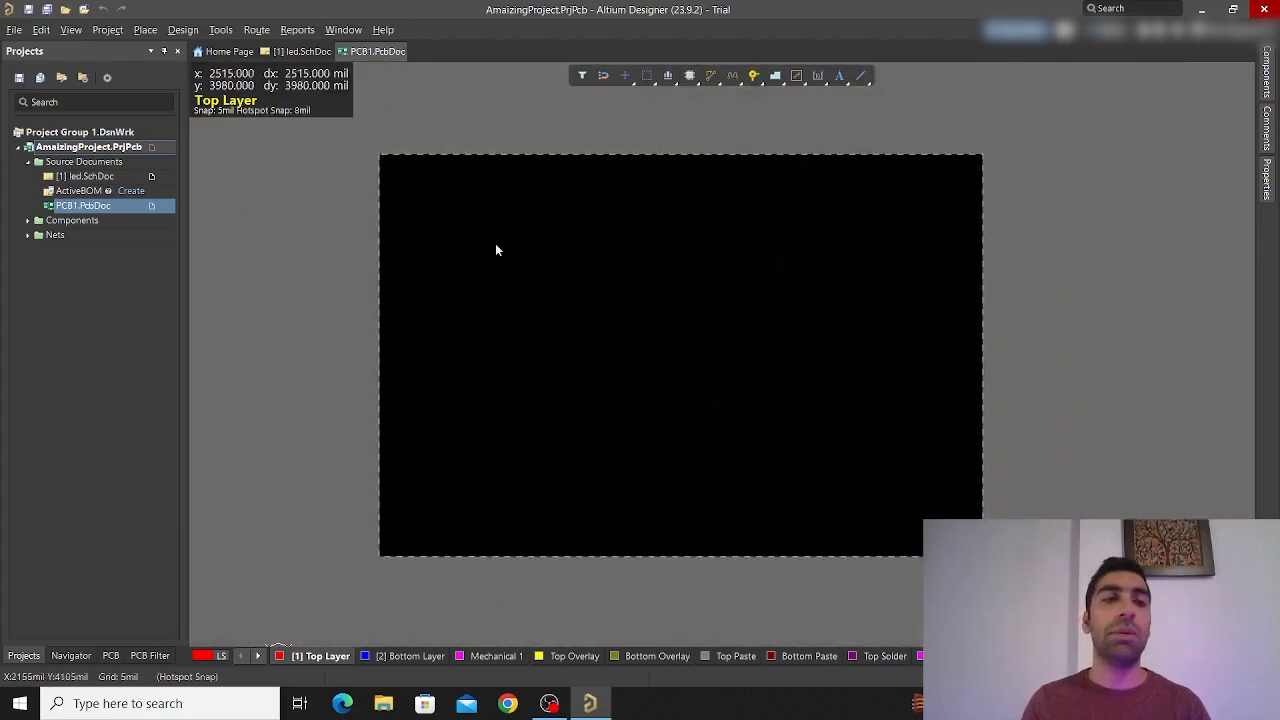
Save the AmaizingProject project, storing the new PCB document as Ampcb in the project folder
right_click(143, 147)
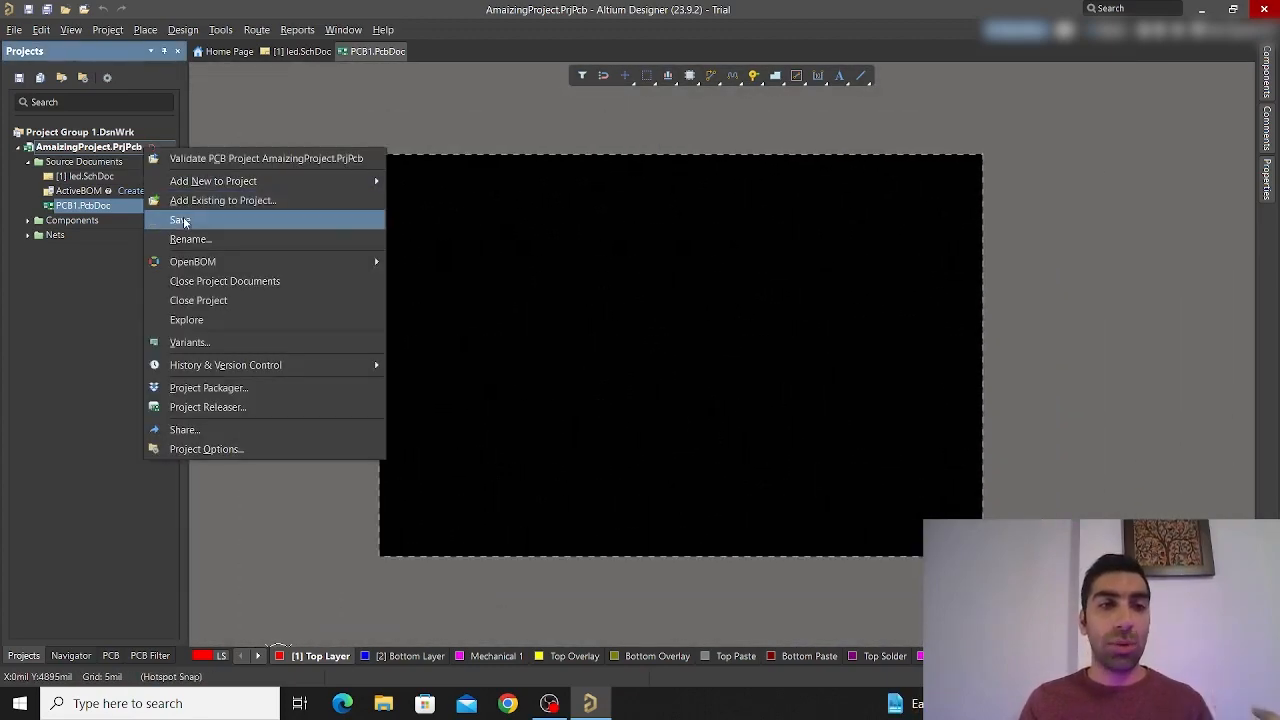
click(133, 148)
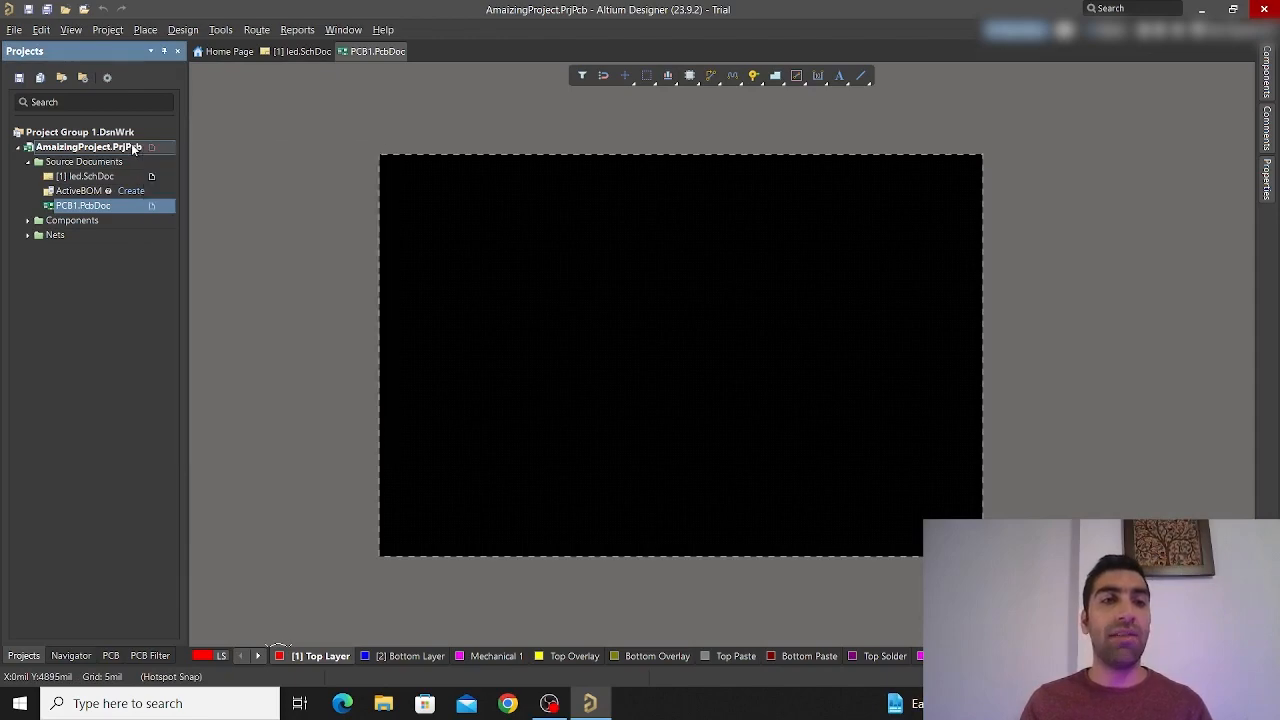
right_click(134, 150)
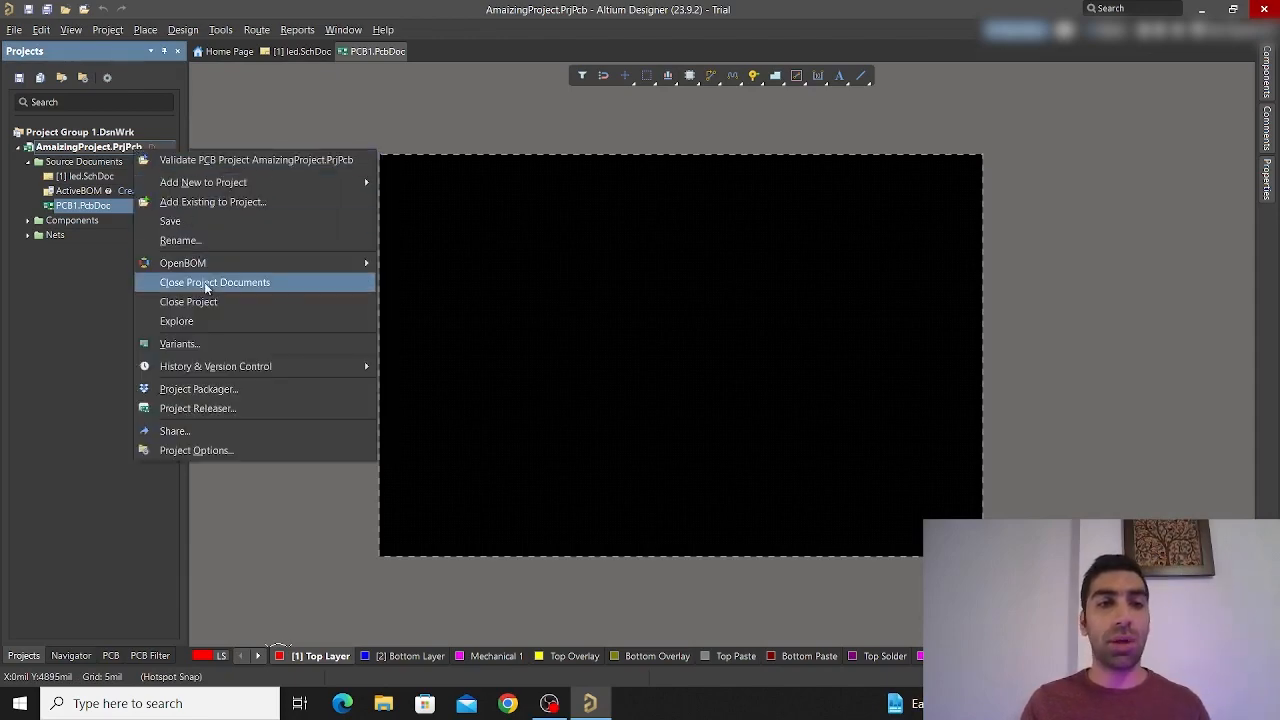
click(188, 224)
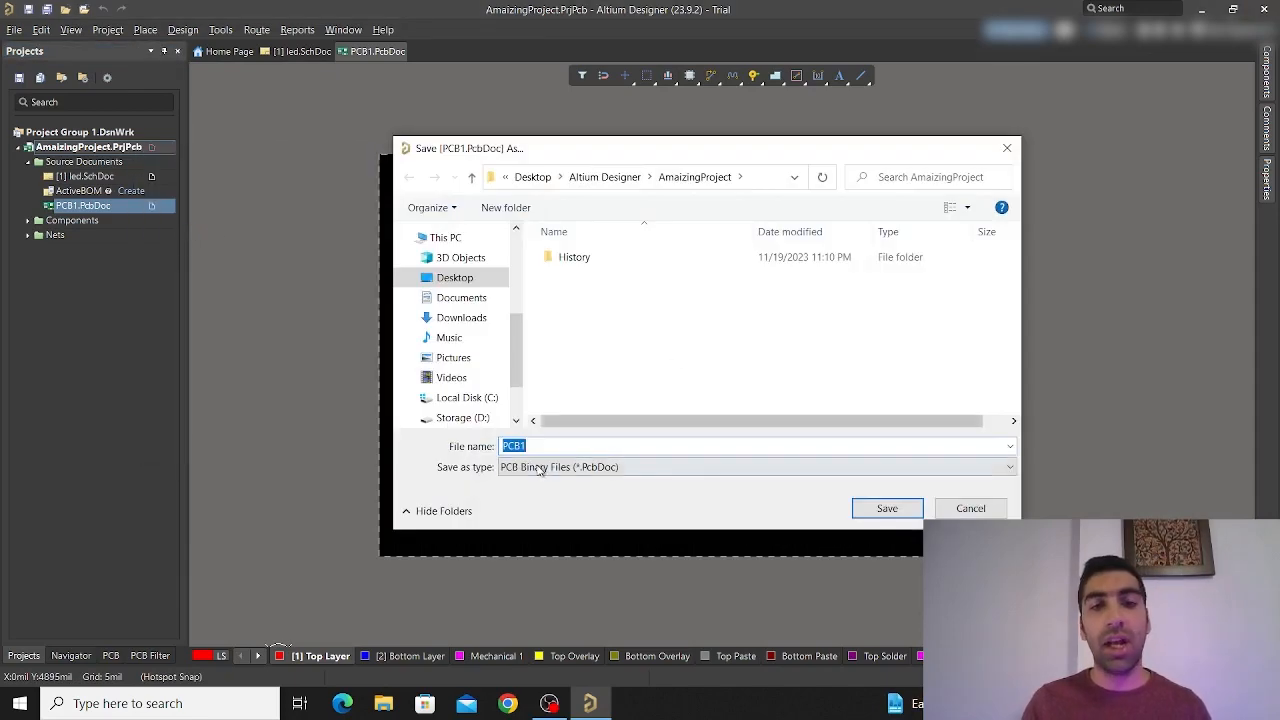
click(521, 446)
double_click(521, 446)
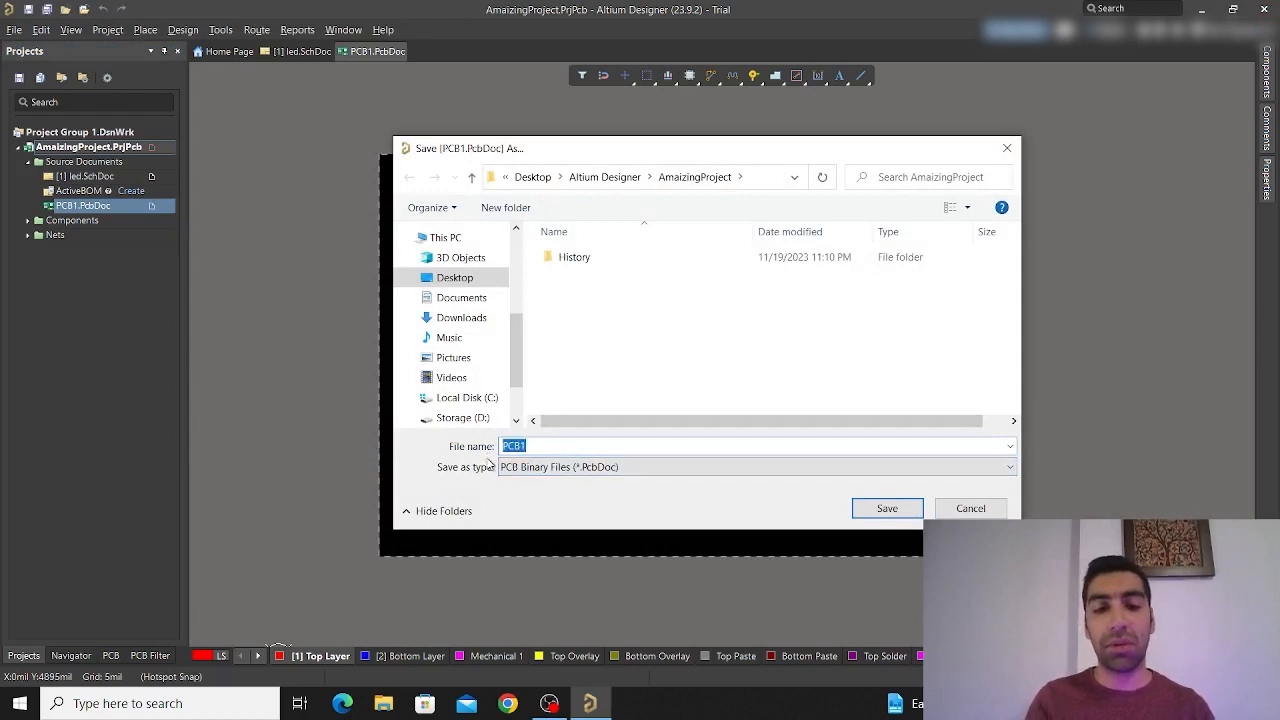
text(Am)
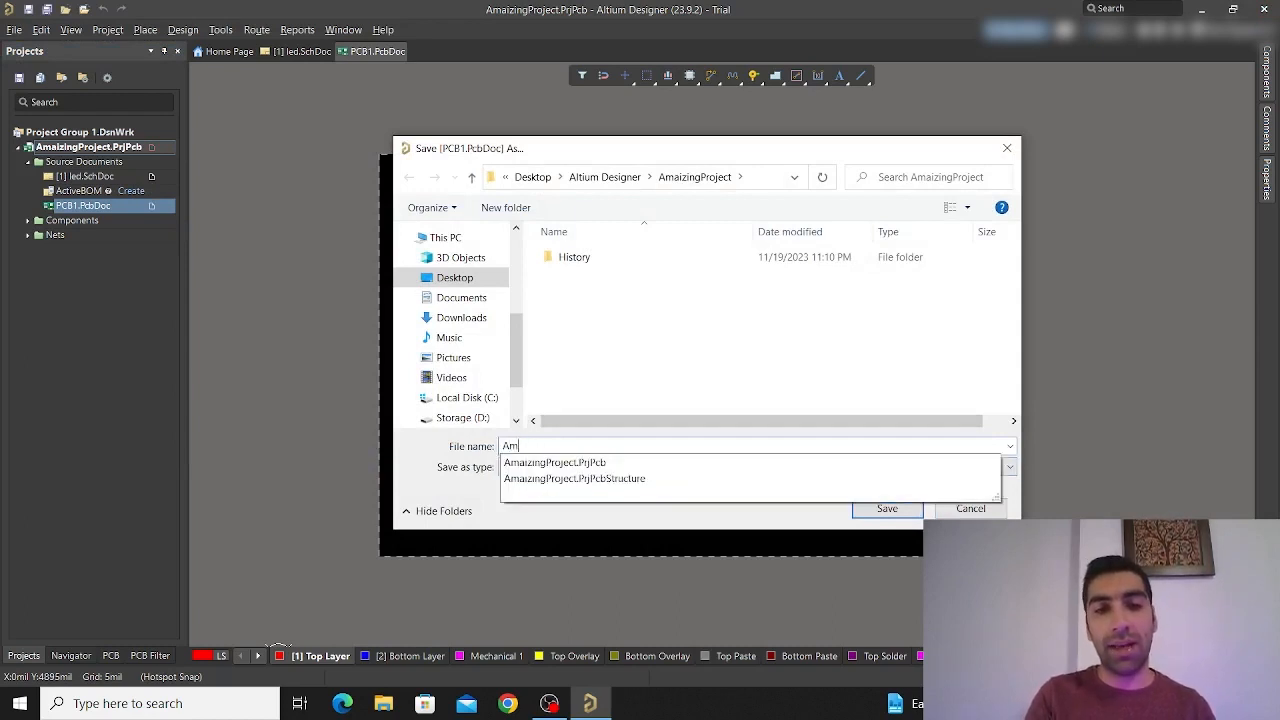
text(pcb)
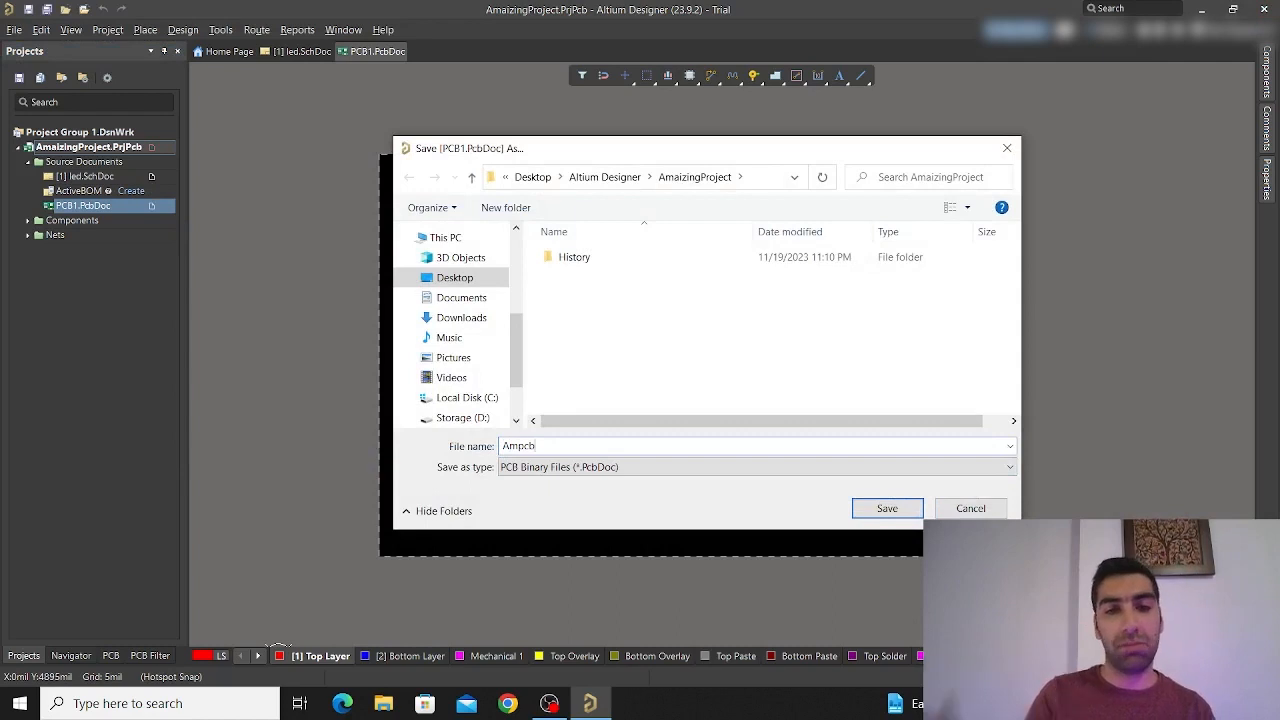
click(884, 509)
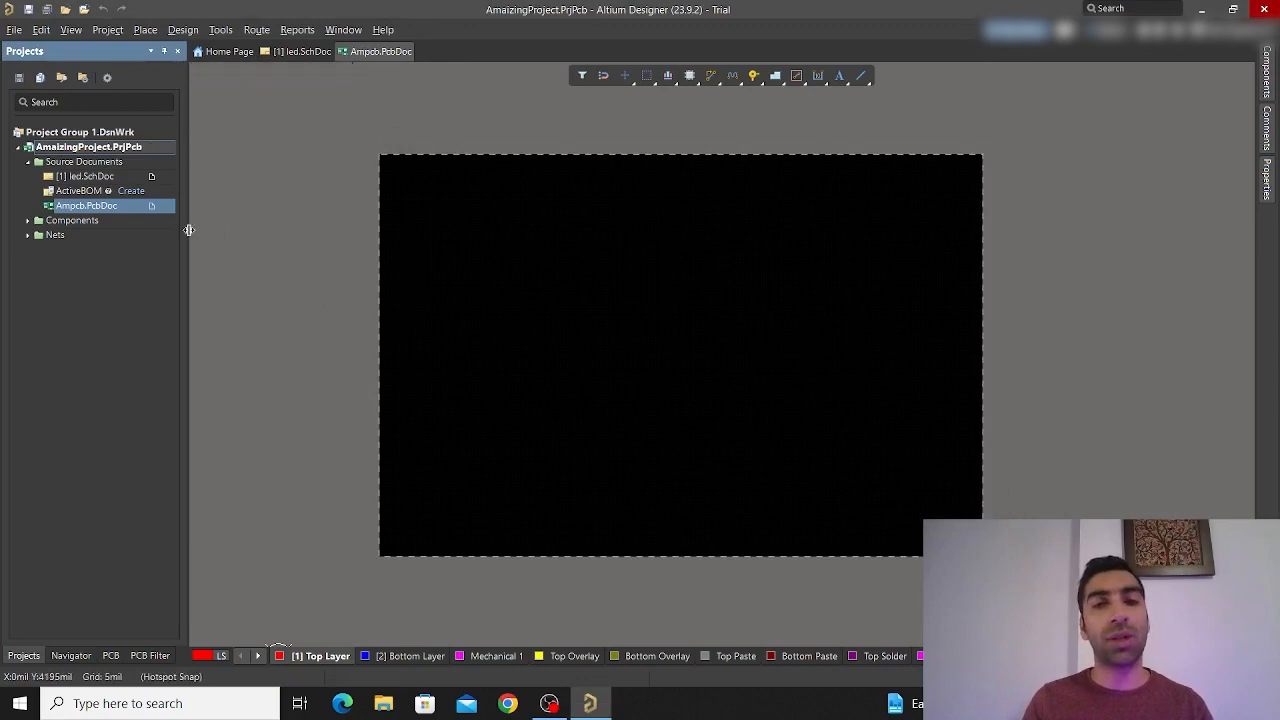
Select the whole circuit in led.SchDoc and compare the schematic with the Ampcb.PcbDoc board
double_click(112, 176)
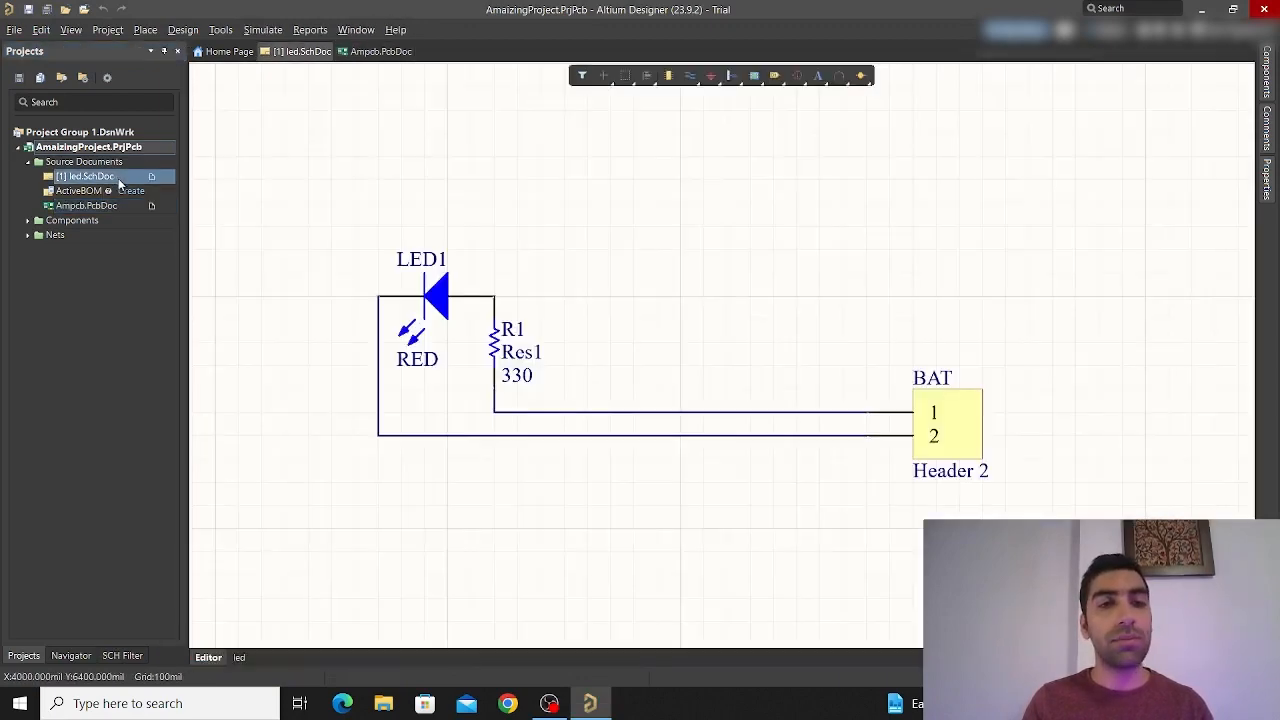
drag(1007, 276, 277, 488)
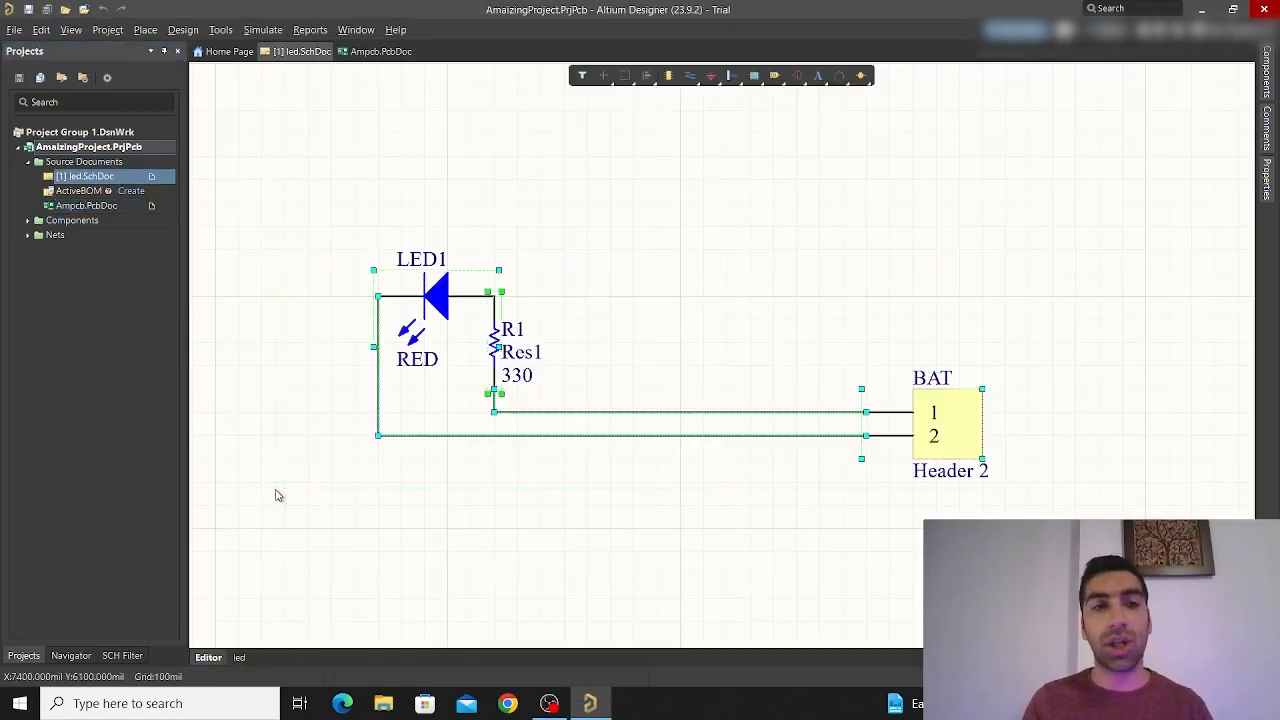
double_click(86, 205)
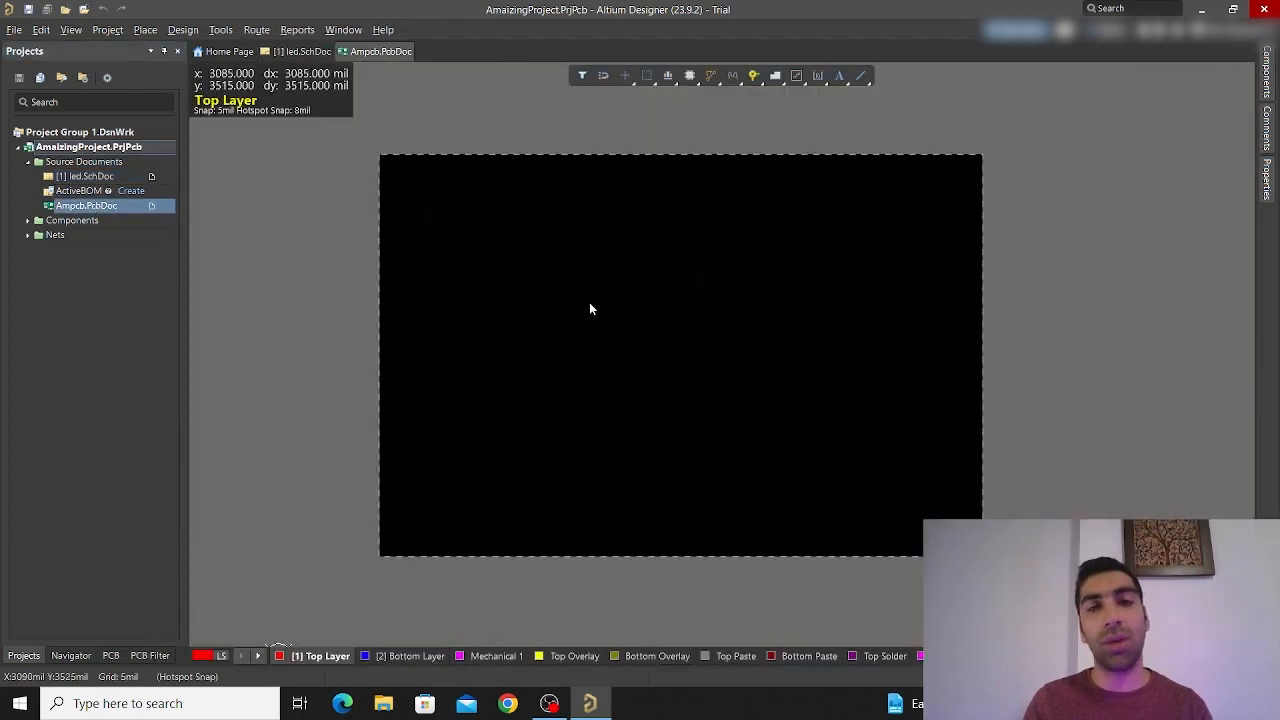
double_click(111, 172)
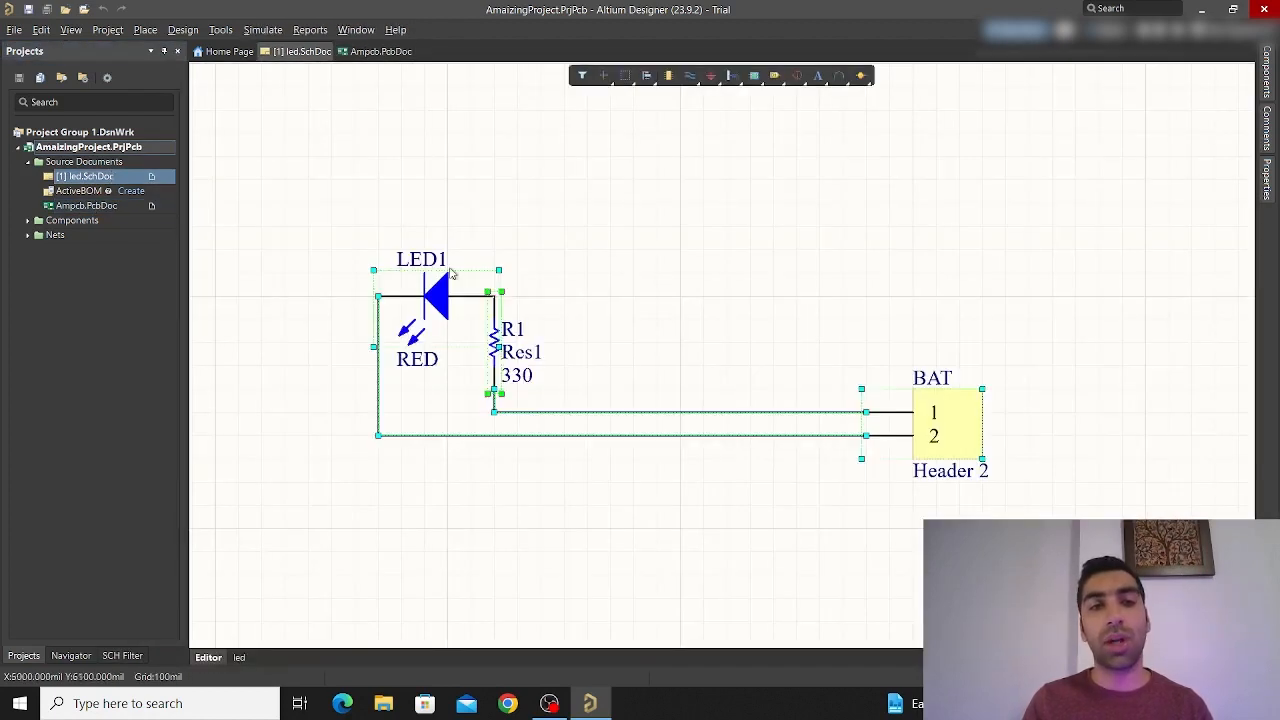
Update Ampcb.PcbDoc from the led schematic, validating and executing all component, net and component class additions in the Engineering Change Order
click(770, 316)
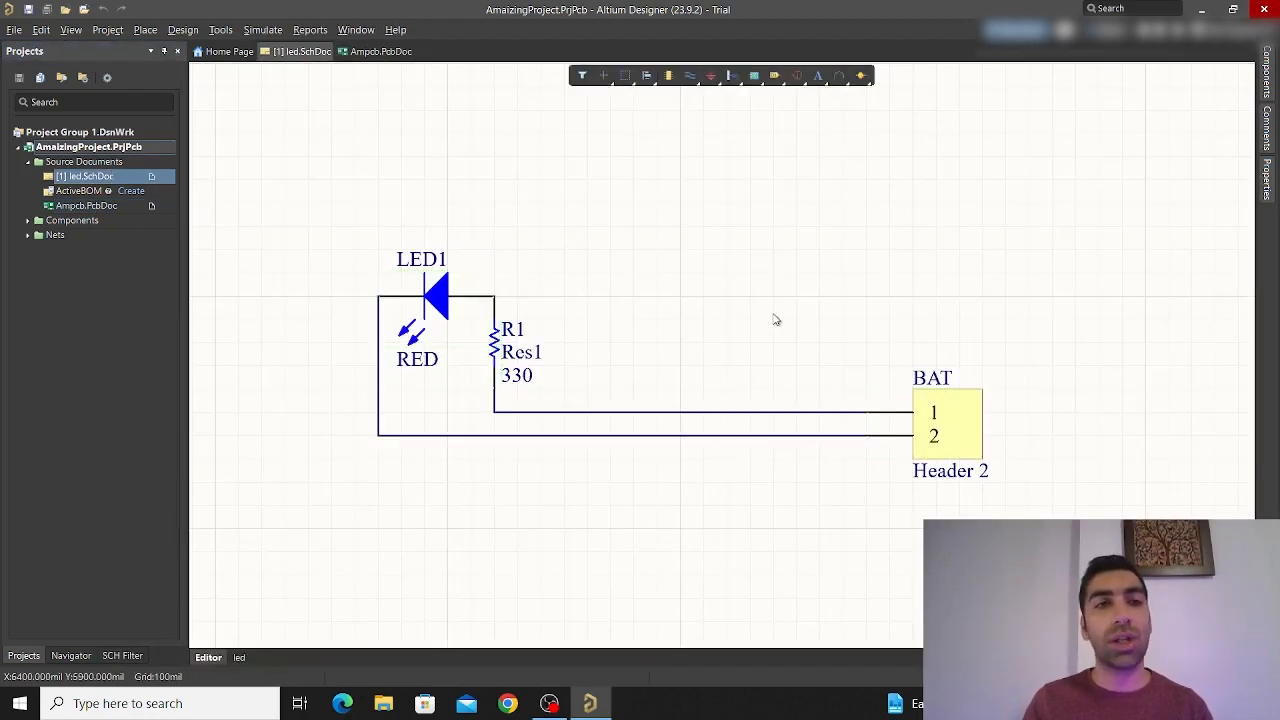
click(186, 36)
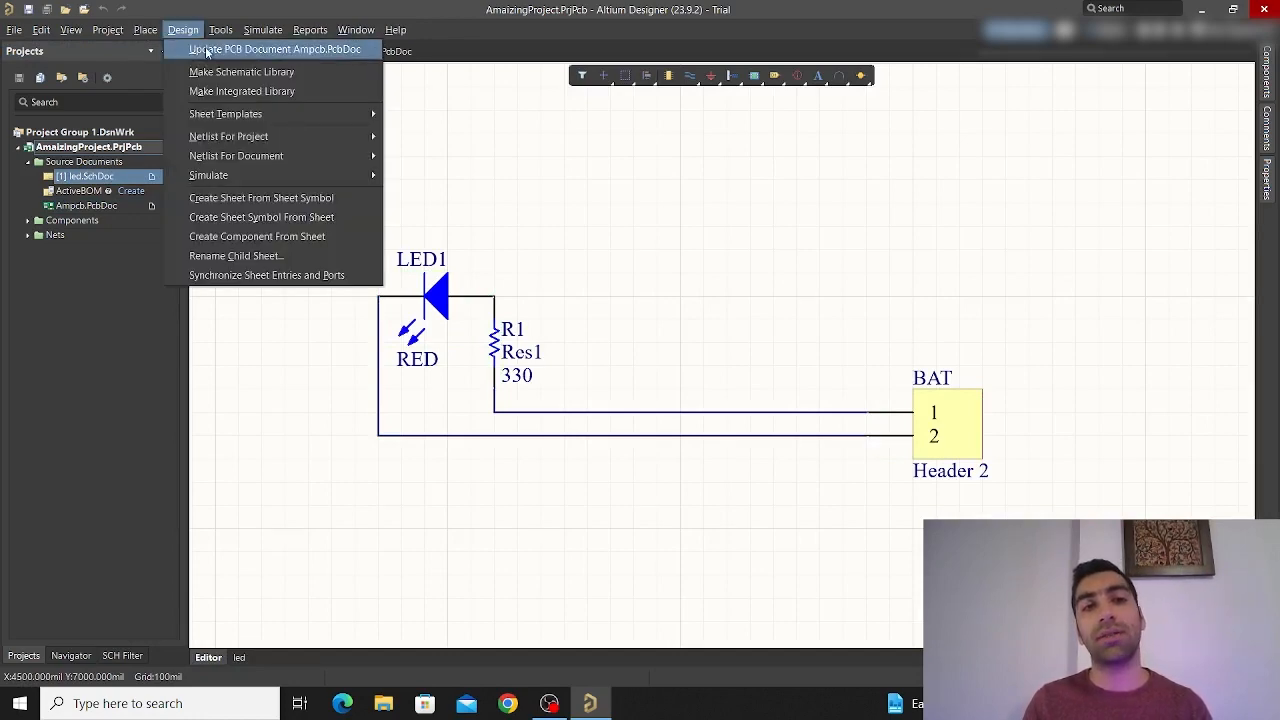
click(207, 50)
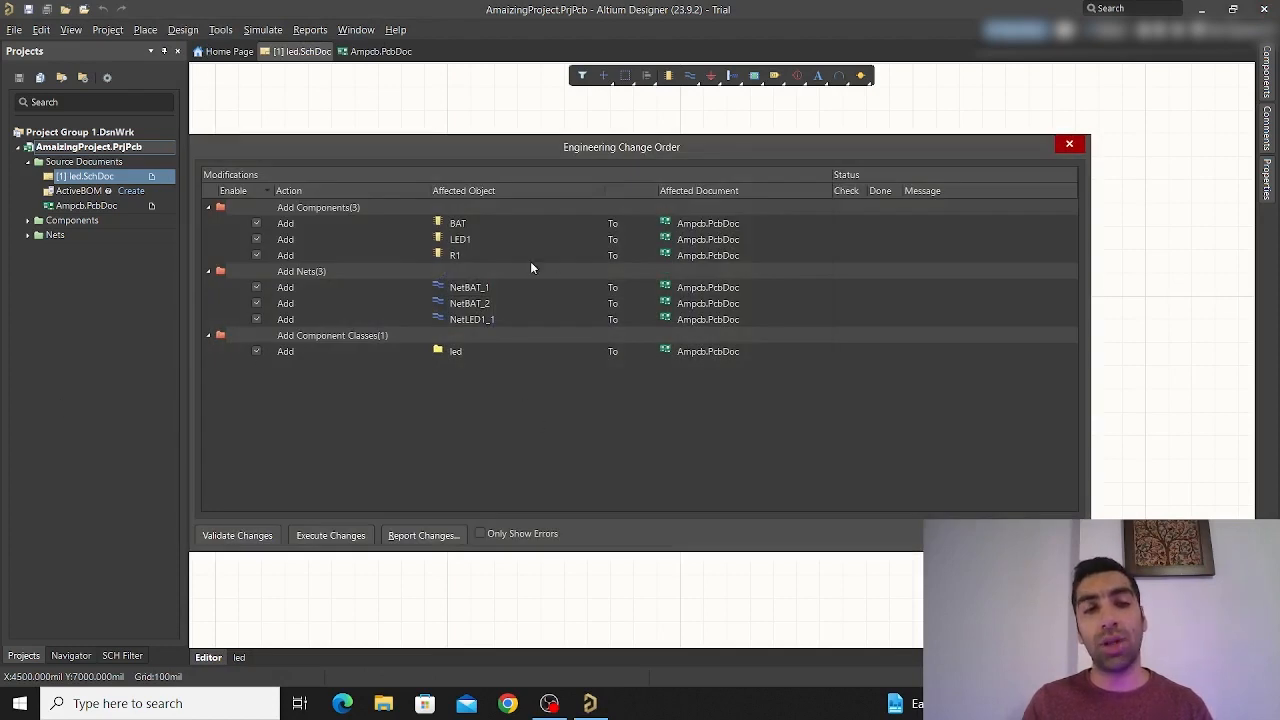
click(237, 537)
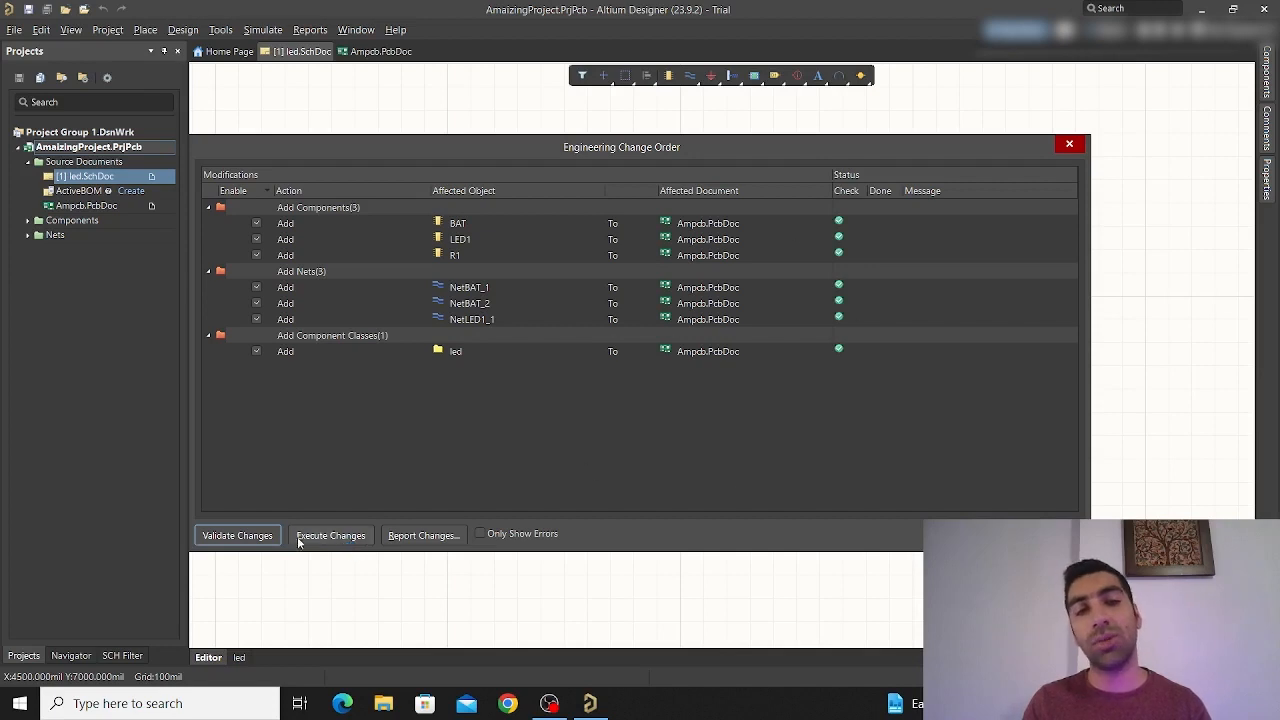
click(330, 536)
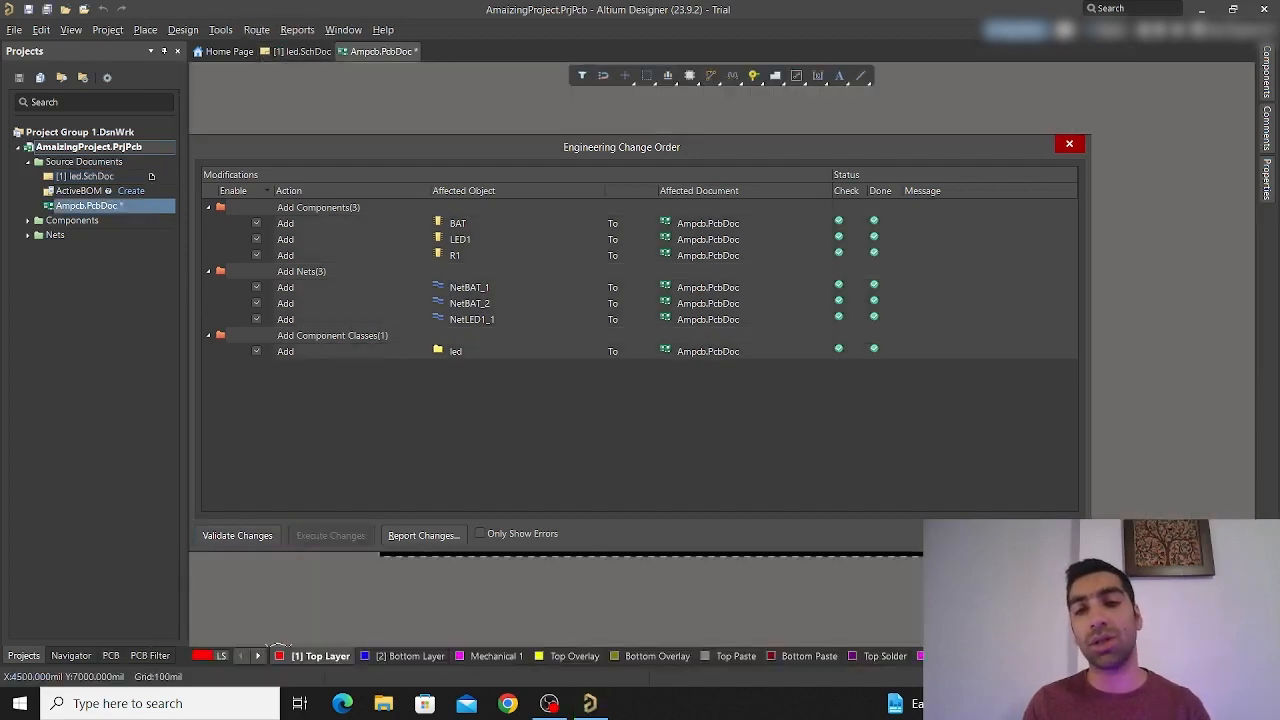
click(1052, 536)
Examine the BAT, R1 and LED1 footprints beside the board outline and select all three
ctrl+scroll(892, 343, down, 4)
ctrl+scroll(891, 344, up, 3)
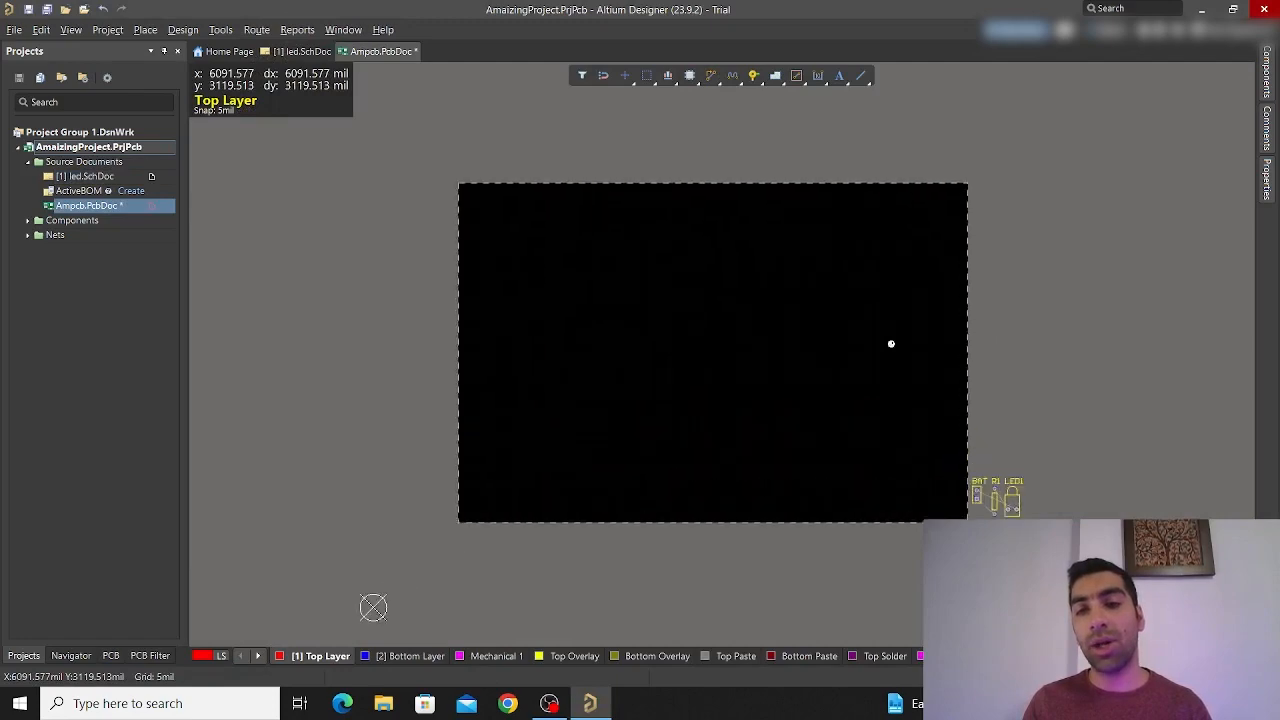
ctrl+scroll(900, 430, up, 6)
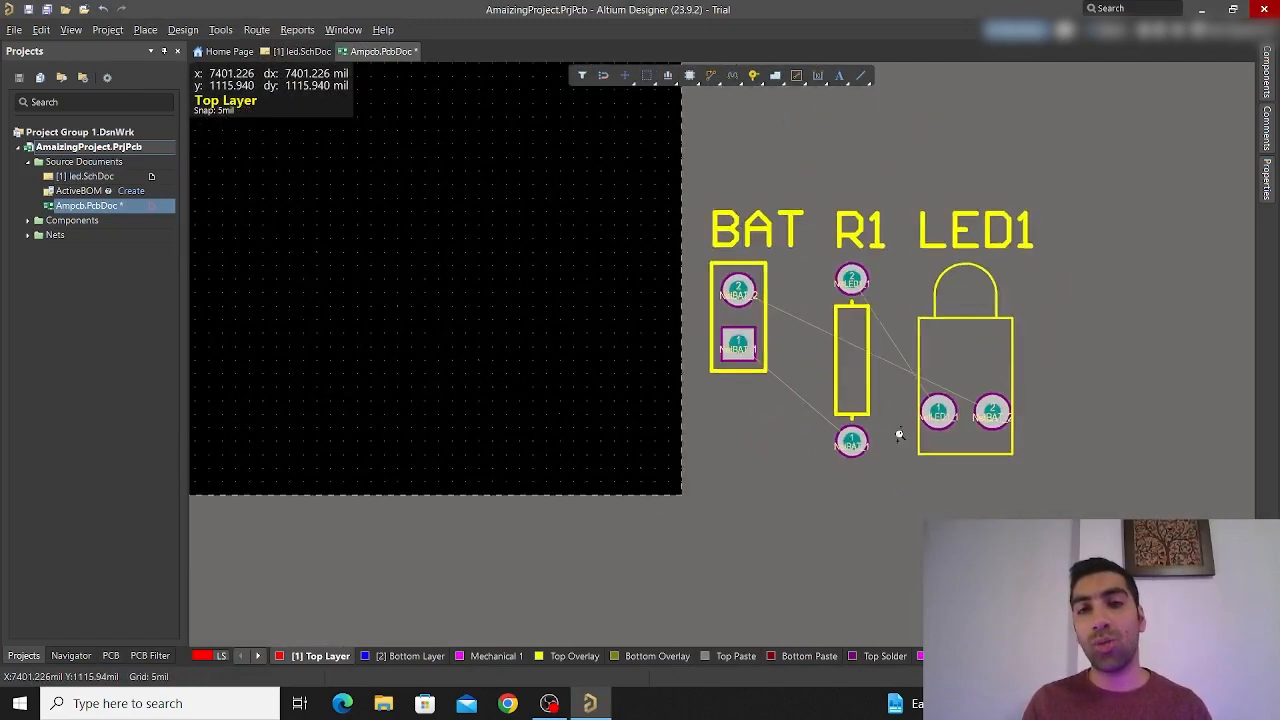
ctrl+scroll(900, 435, down, 2)
drag(1014, 357, 794, 458)
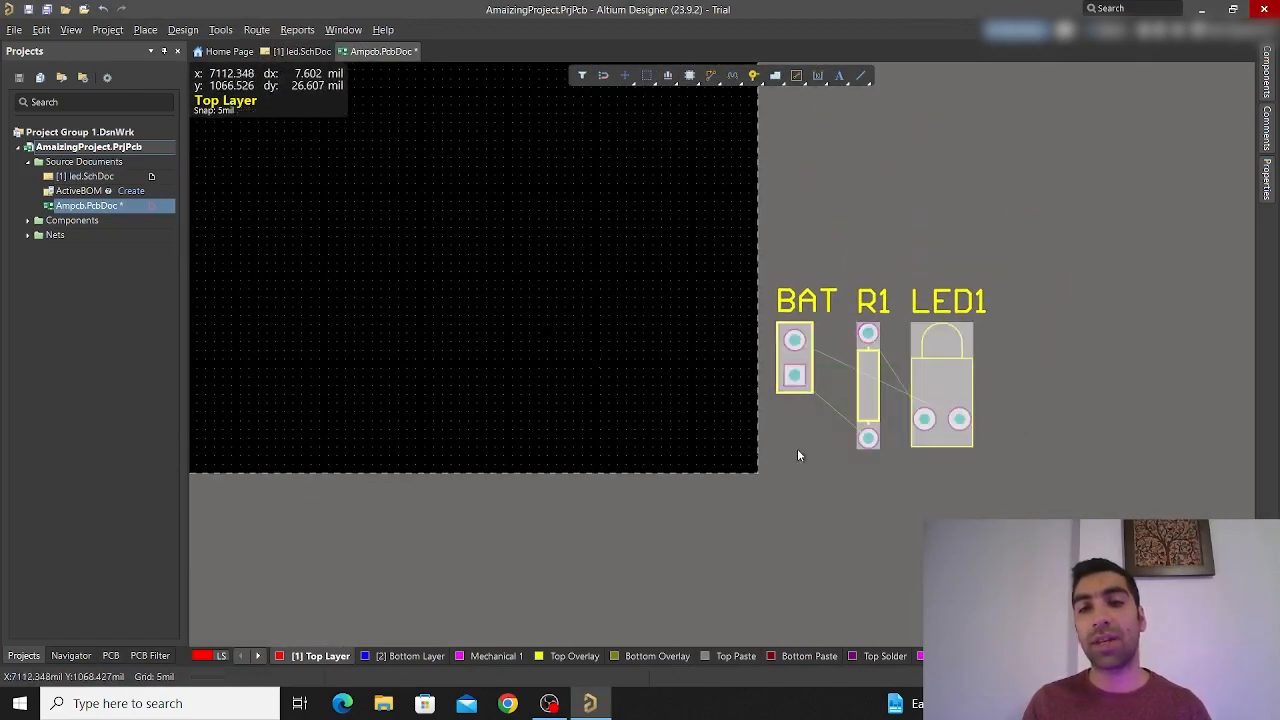
Move the LED1, R1 and BAT footprints onto the board, with R1 beside LED1 and BAT below them
ctrl+scroll(797, 452, down, 3)
drag(876, 447, 862, 338)
drag(824, 432, 522, 234)
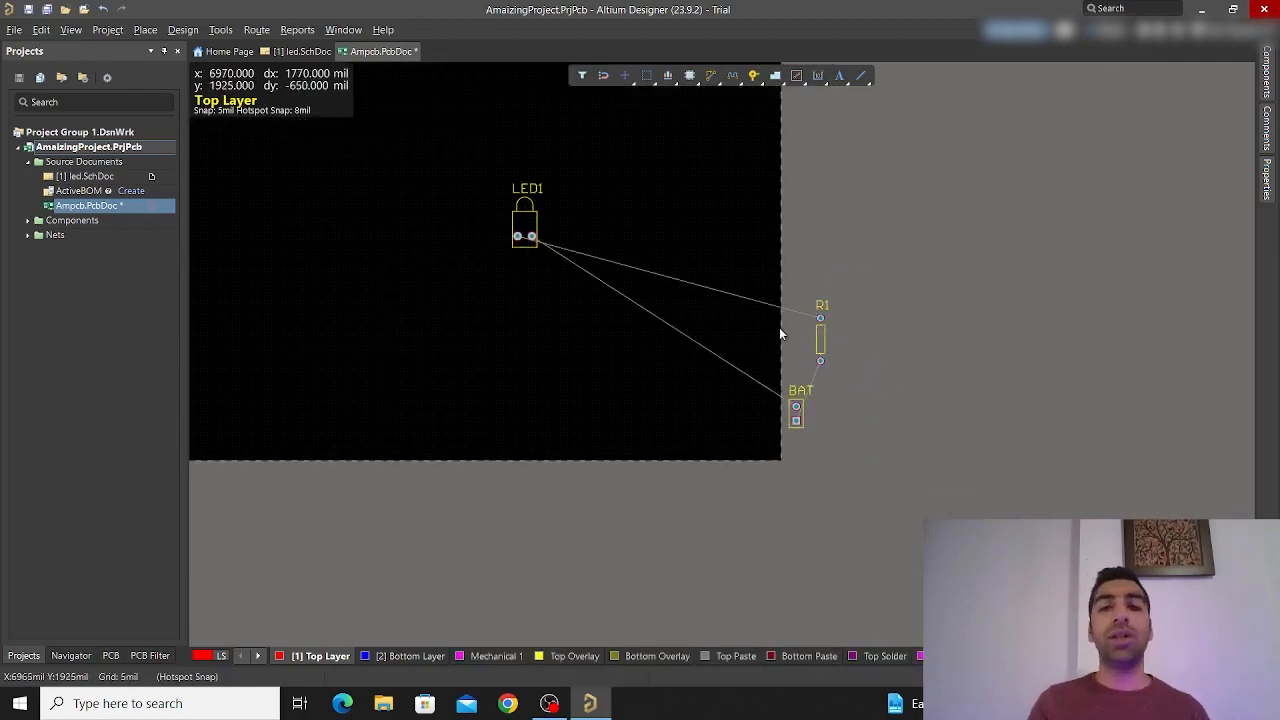
drag(819, 340, 600, 233)
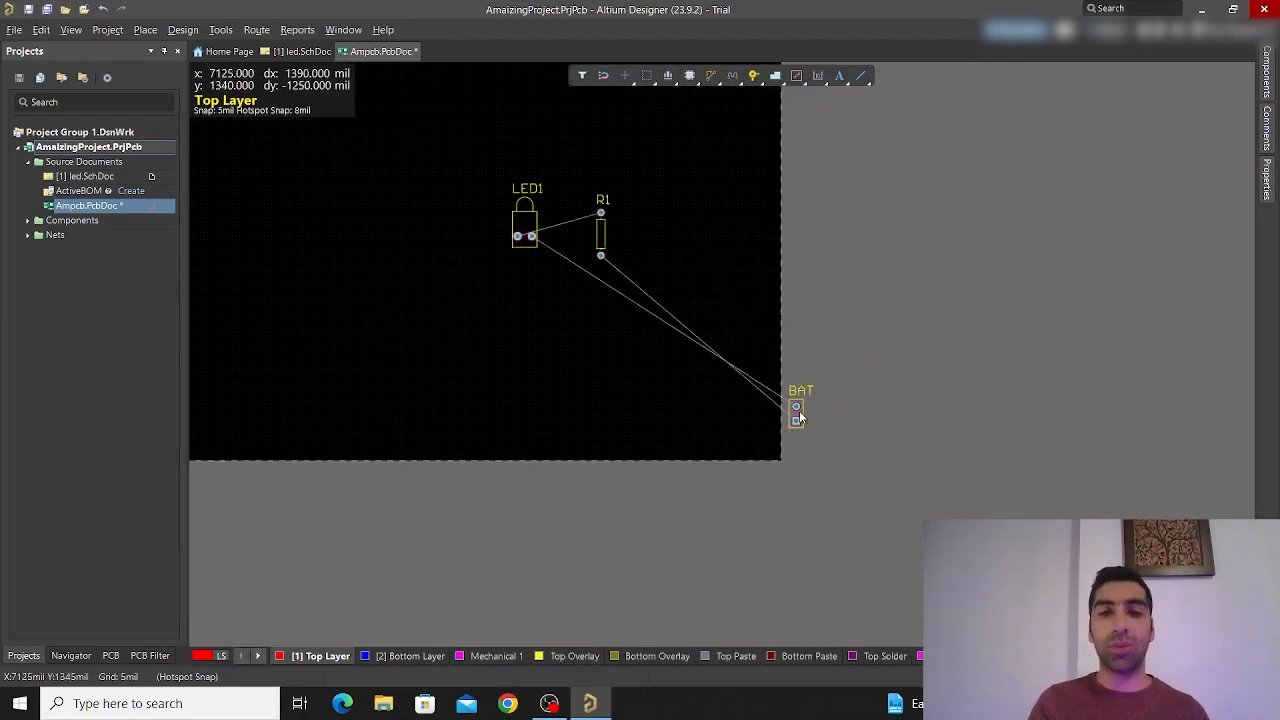
drag(800, 418, 563, 303)
Move R1 up and farther away from LED1 and BAT on the board
ctrl+scroll(545, 252, up, 5)
right_drag(540, 300, 540, 454)
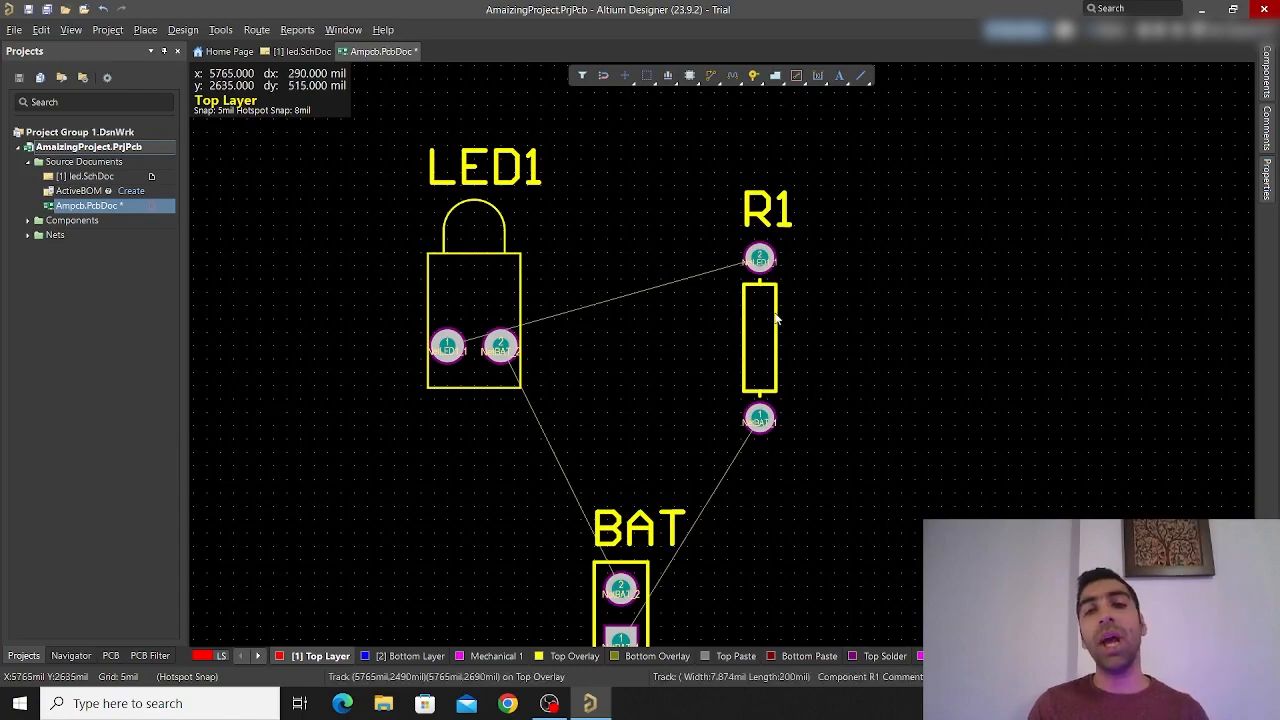
ctrl+scroll(810, 390, down, 3)
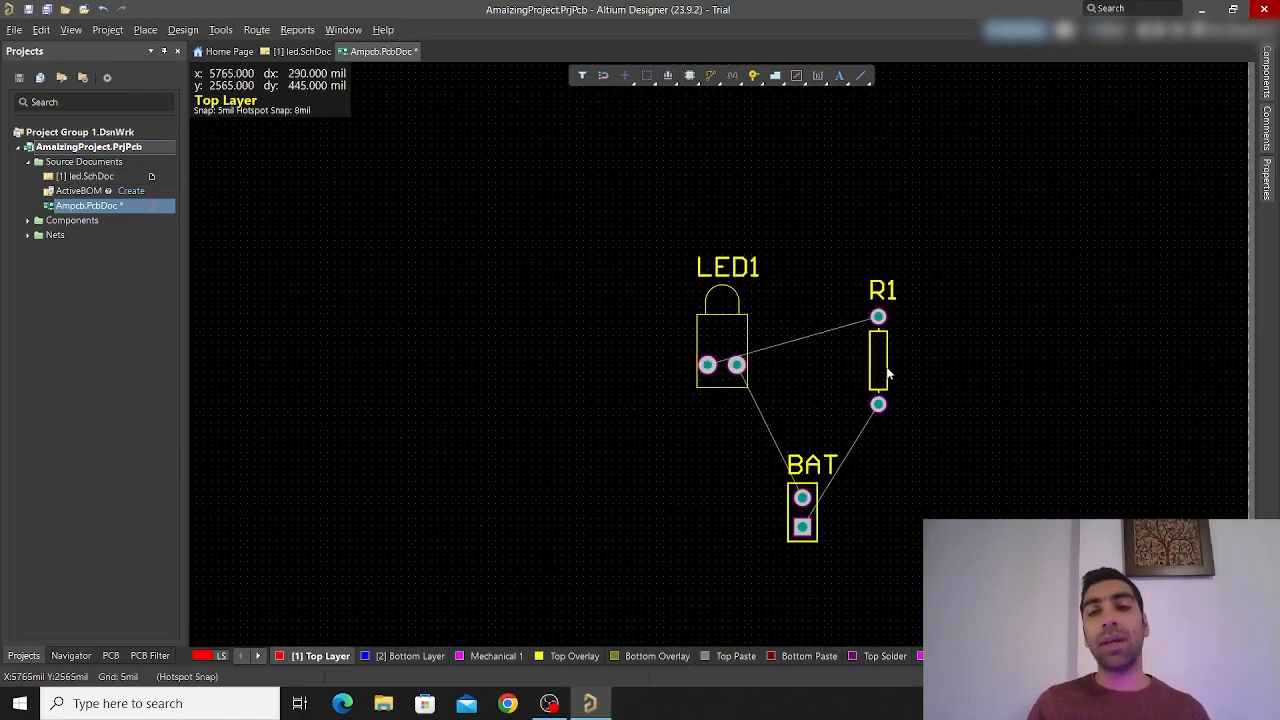
drag(886, 372, 926, 283)
Compare resistor R1 in led.SchDoc with its footprint pads and net names in Ampcb.PcbDoc, and check LED1's footprint
click(128, 178)
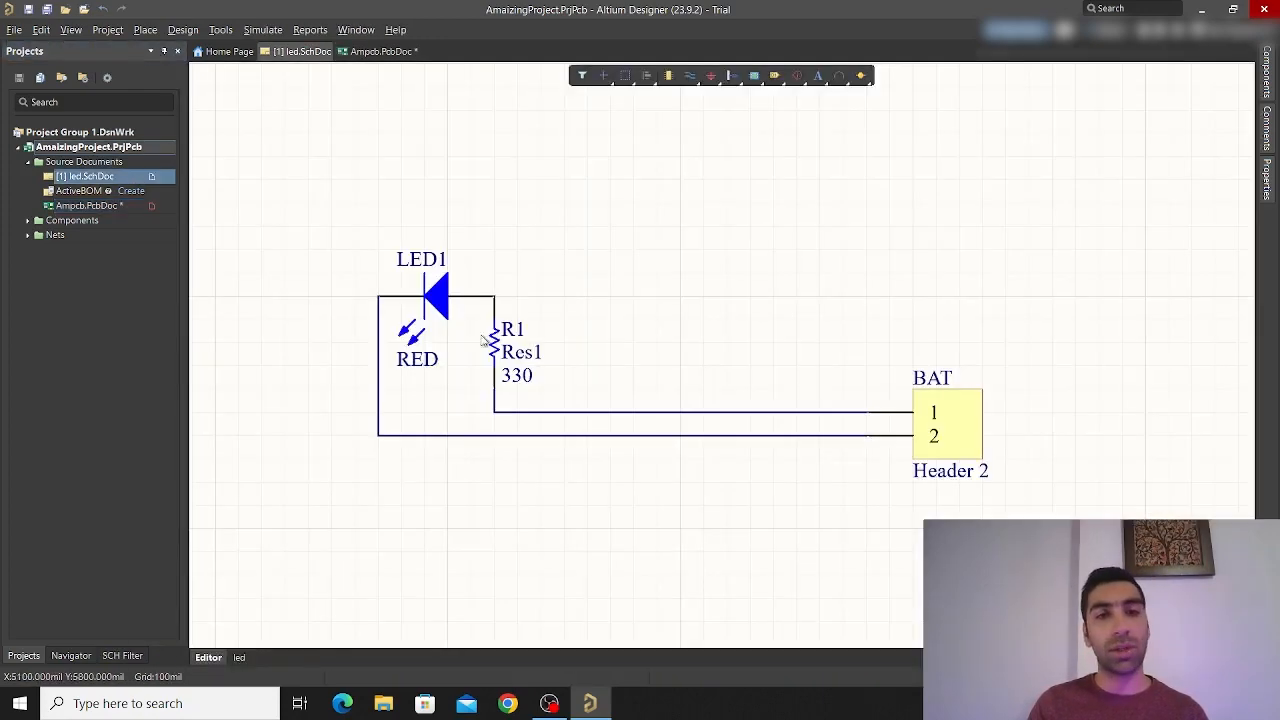
ctrl+scroll(512, 375, up, 4)
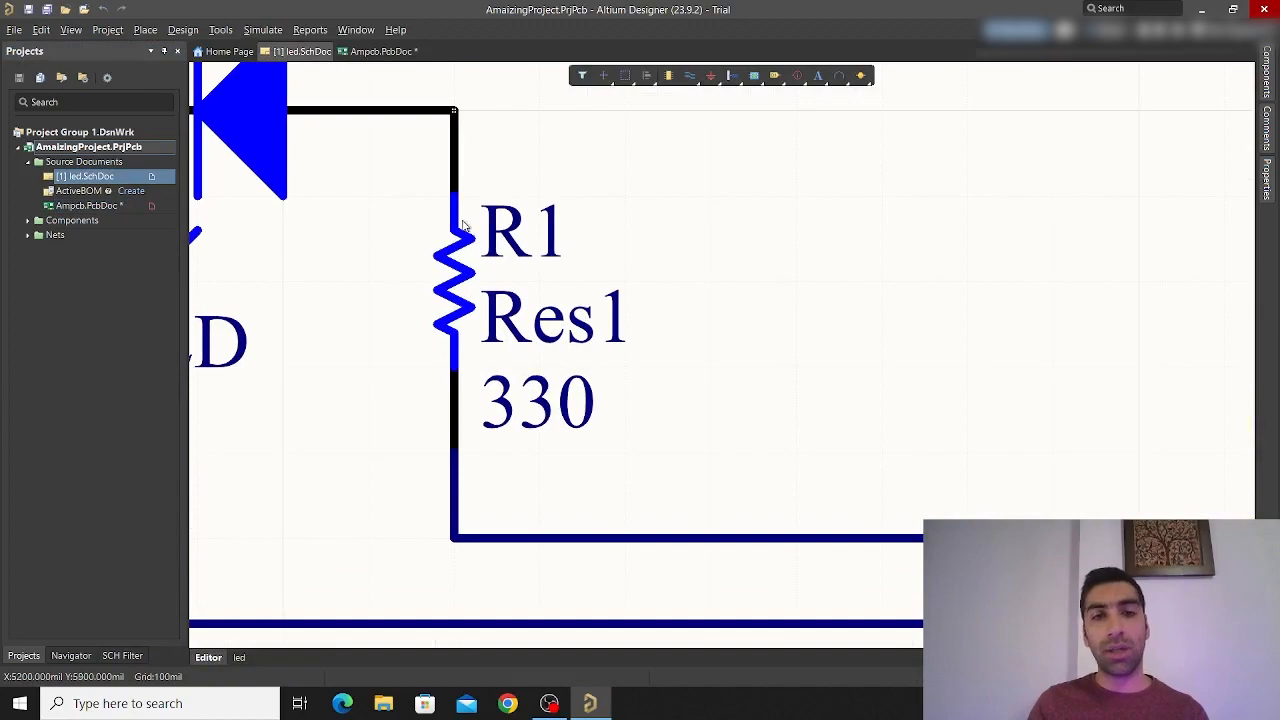
click(126, 207)
ctrl+scroll(938, 298, up, 4)
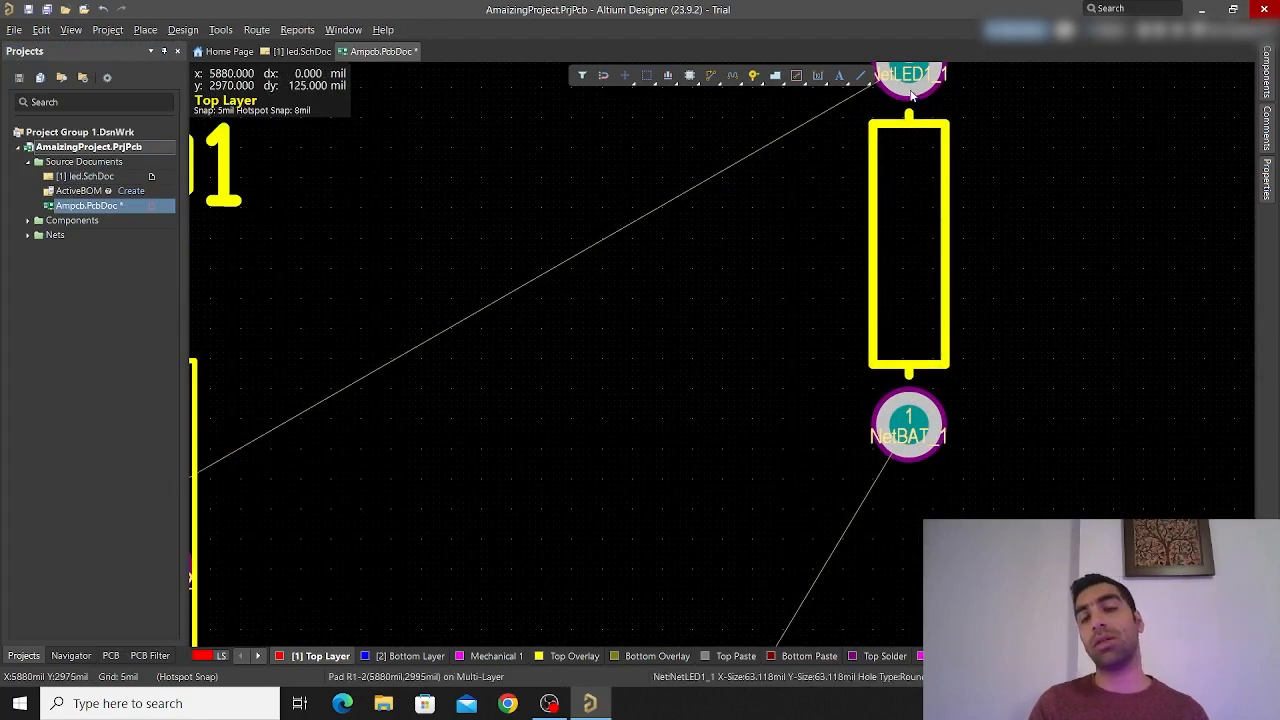
right_drag(985, 288, 966, 357)
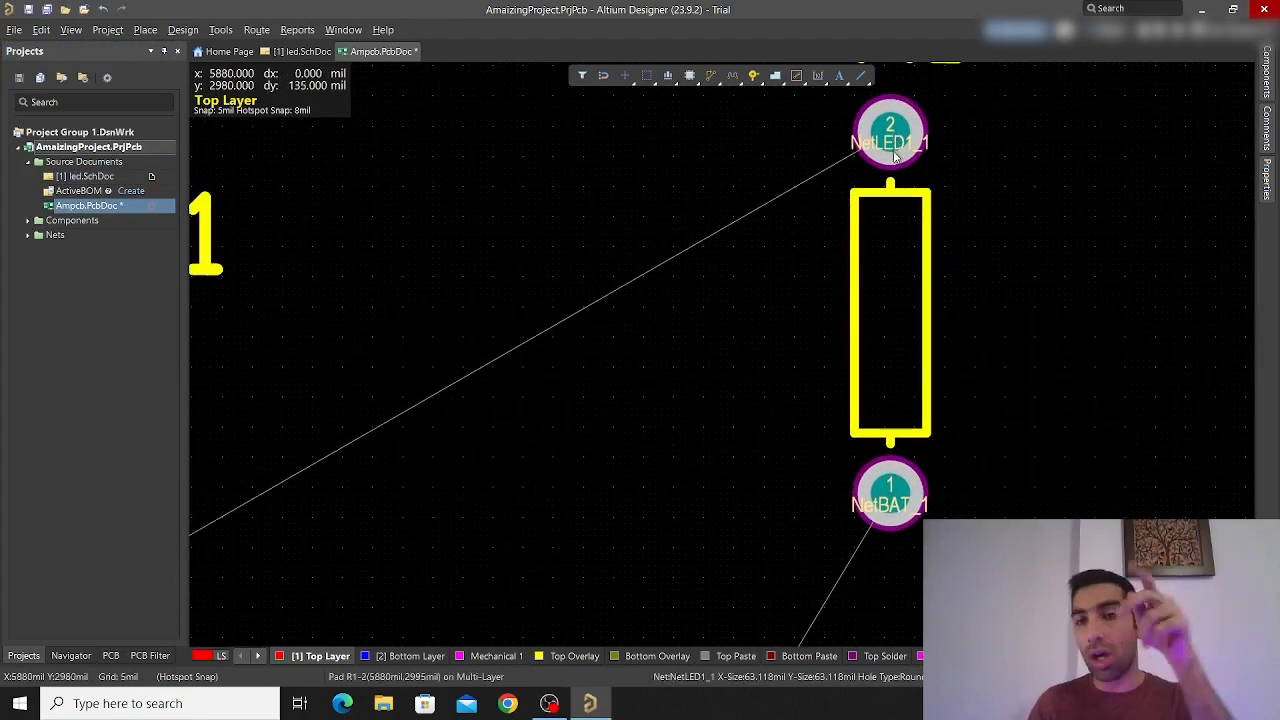
ctrl+scroll(992, 217, down, 1)
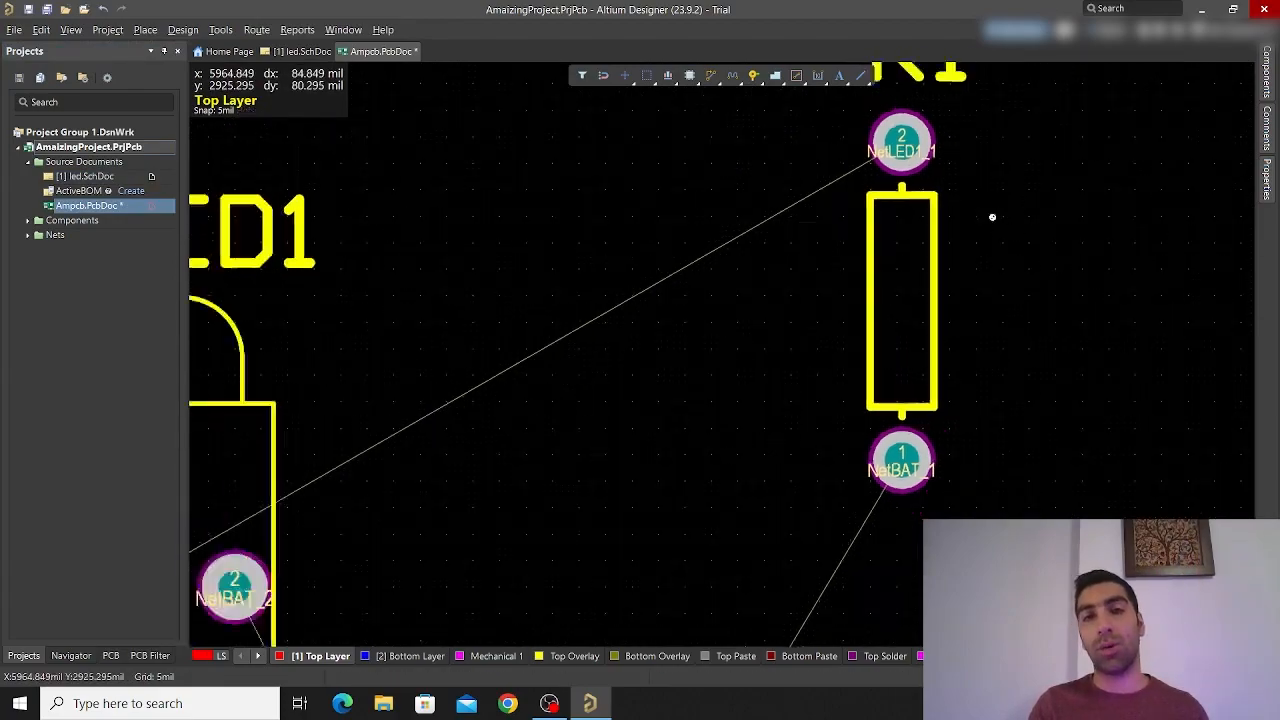
ctrl+scroll(992, 217, down, 4)
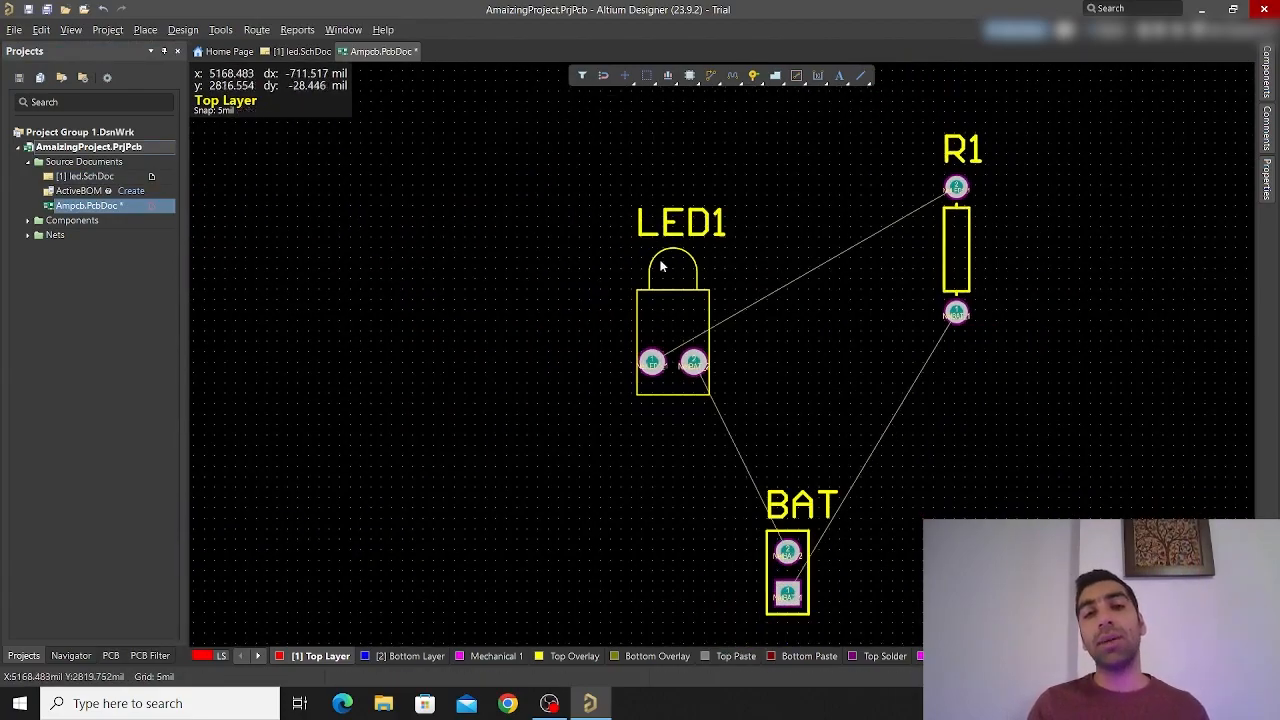
ctrl+scroll(660, 266, up, 3)
ctrl+scroll(662, 263, down, 3)
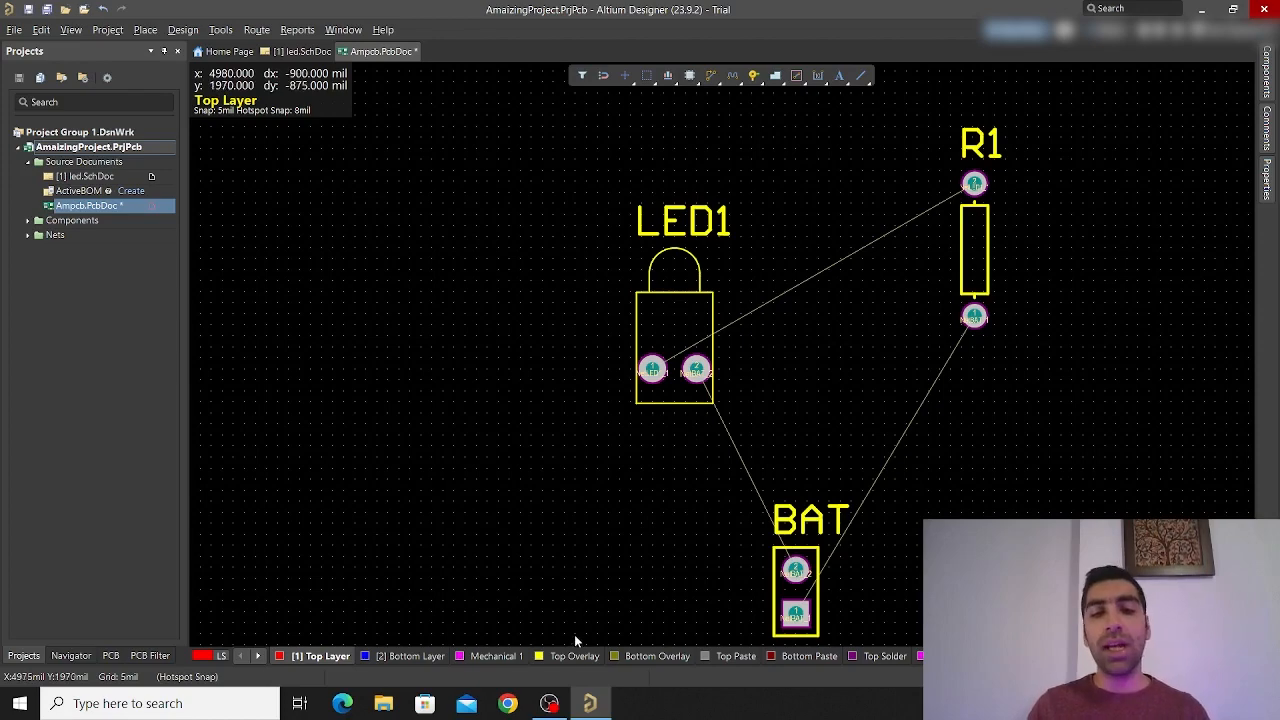
Switch to Google Chrome with the first profile and search the web for "led deep"
click(508, 703)
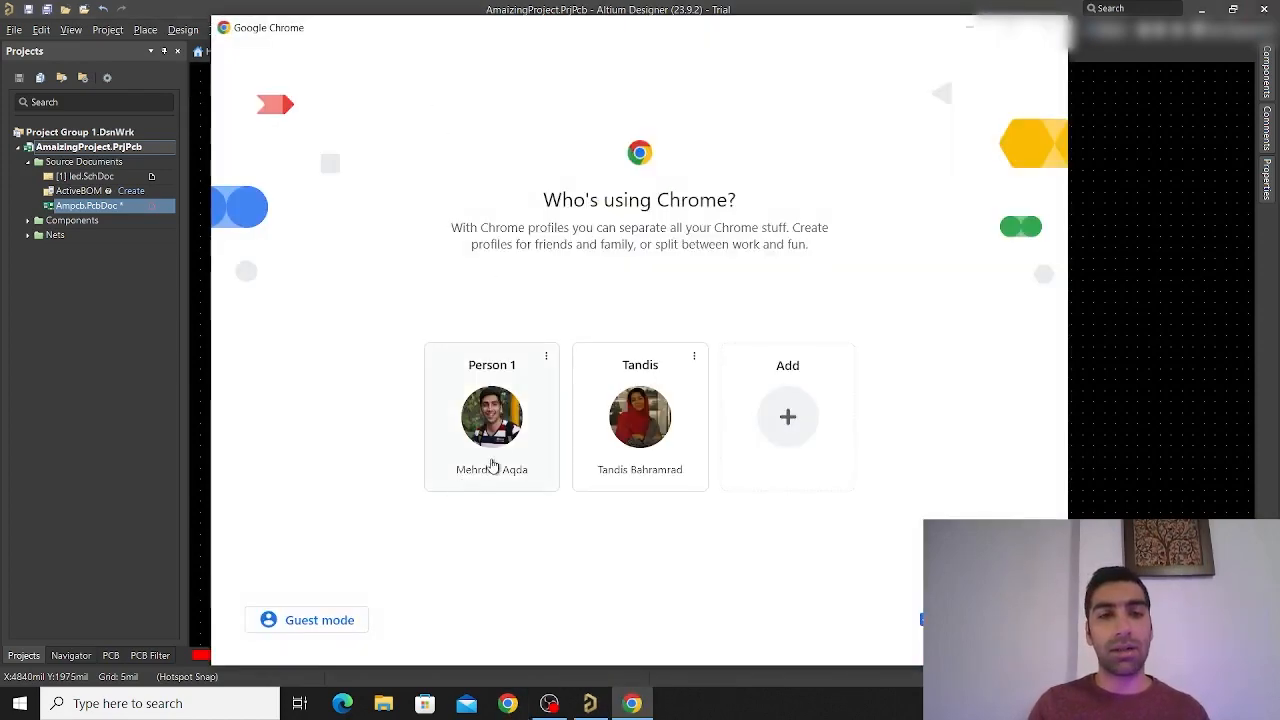
click(492, 430)
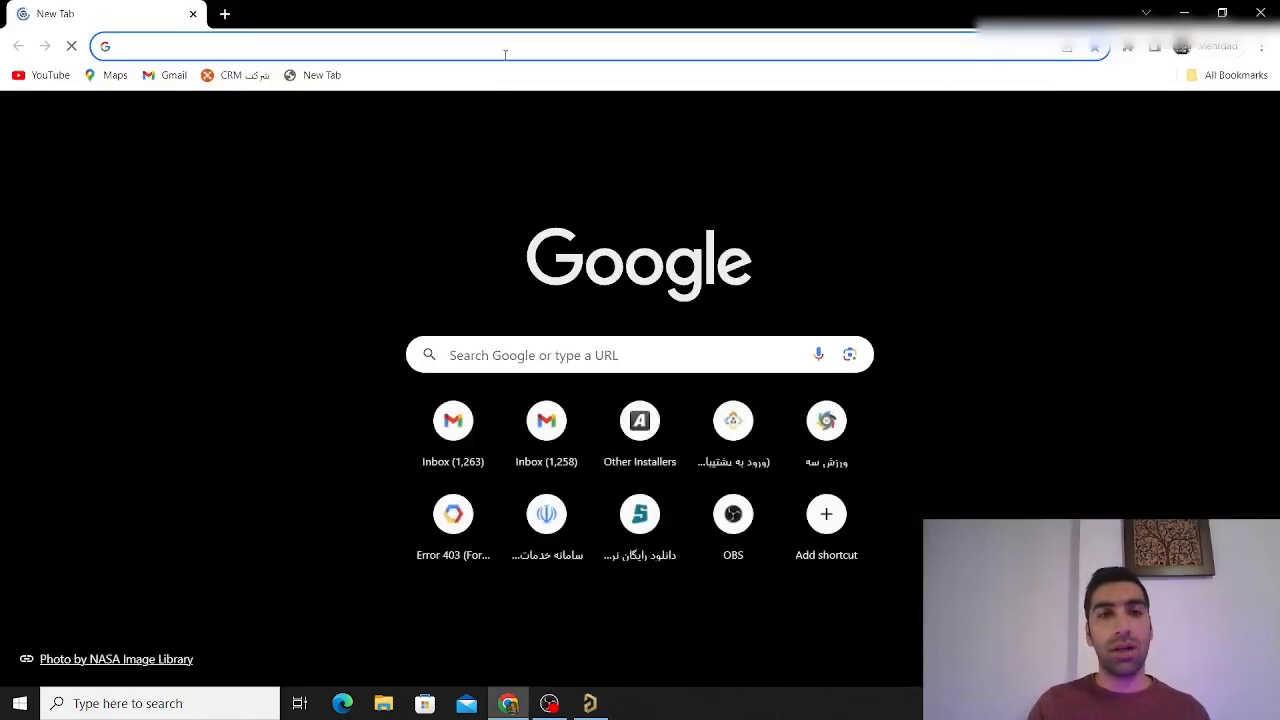
click(505, 41)
text(led deep)
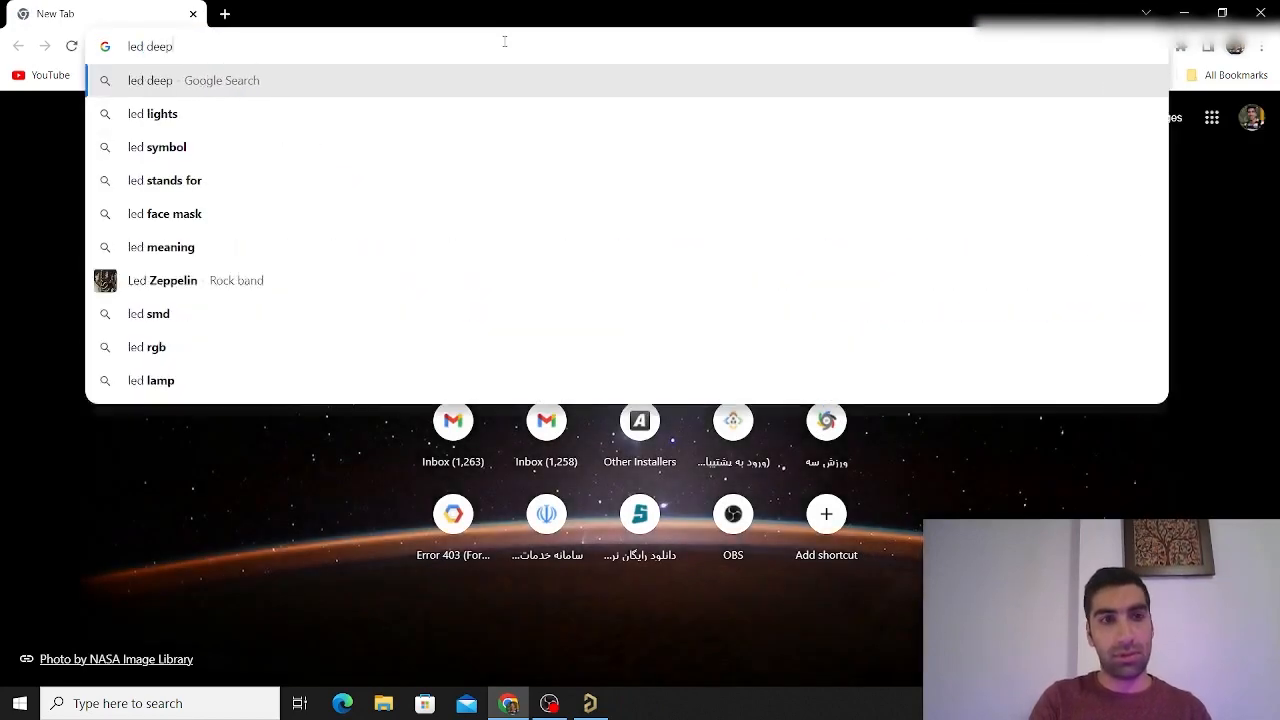
key(Return)
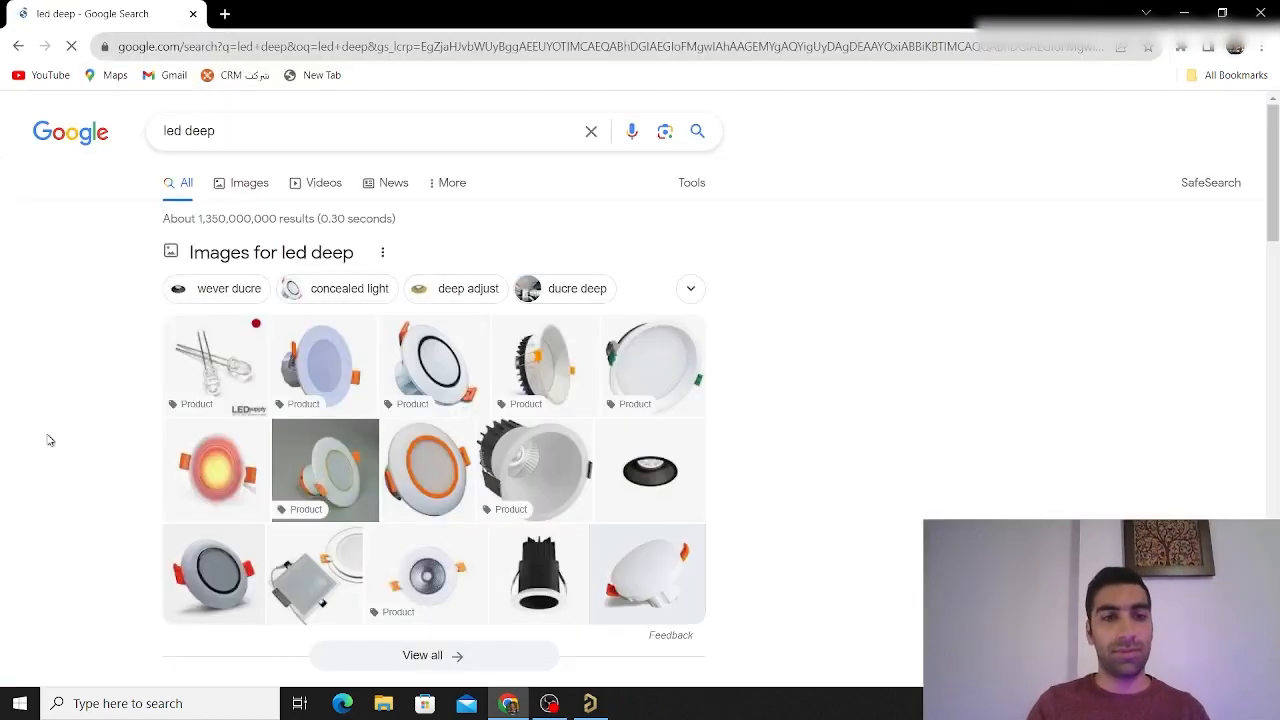
Browse the image results, preview the LEDSupply 5mm LED picture, and return to the PCB in Altium Designer
click(249, 183)
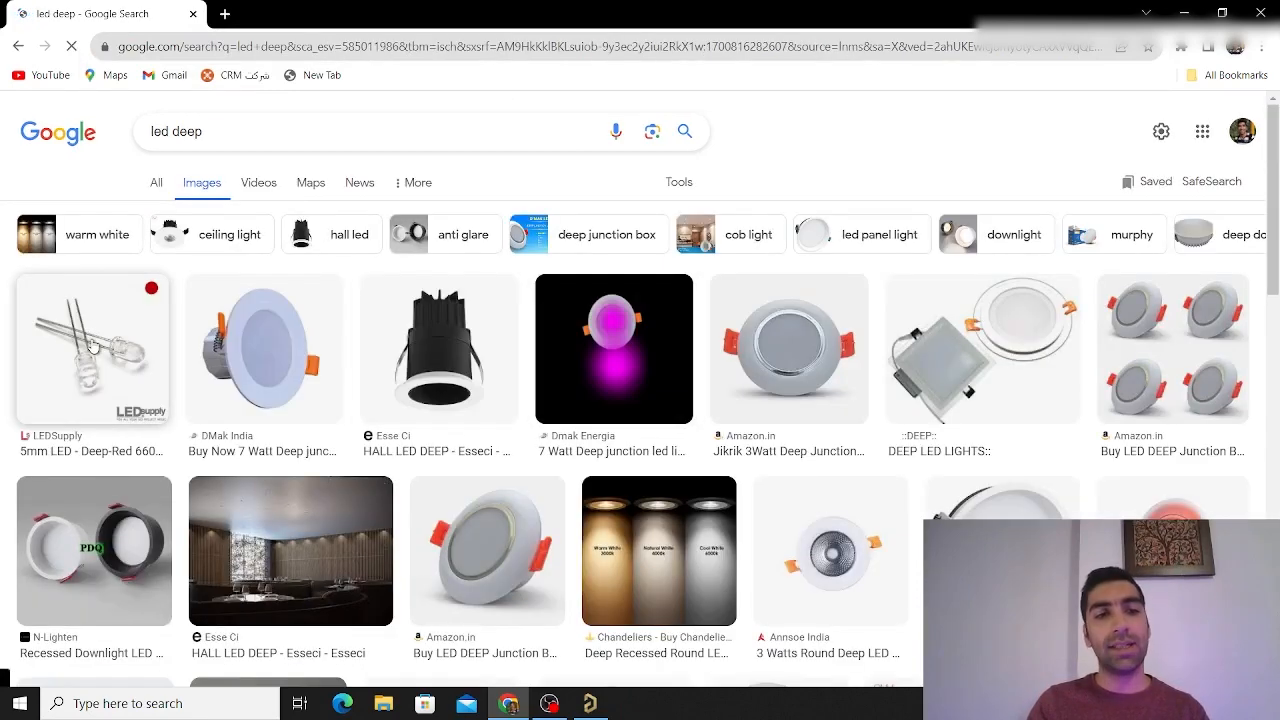
scroll(805, 468, down, 6)
click(829, 454)
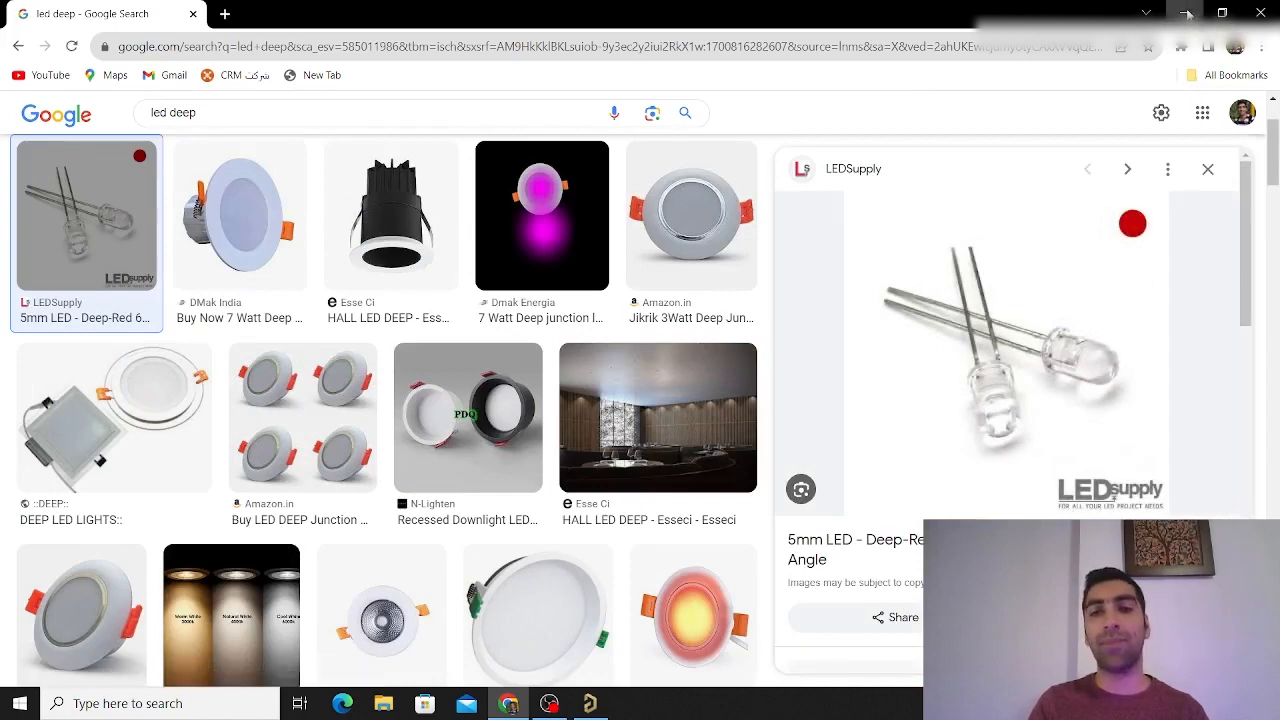
click(1186, 13)
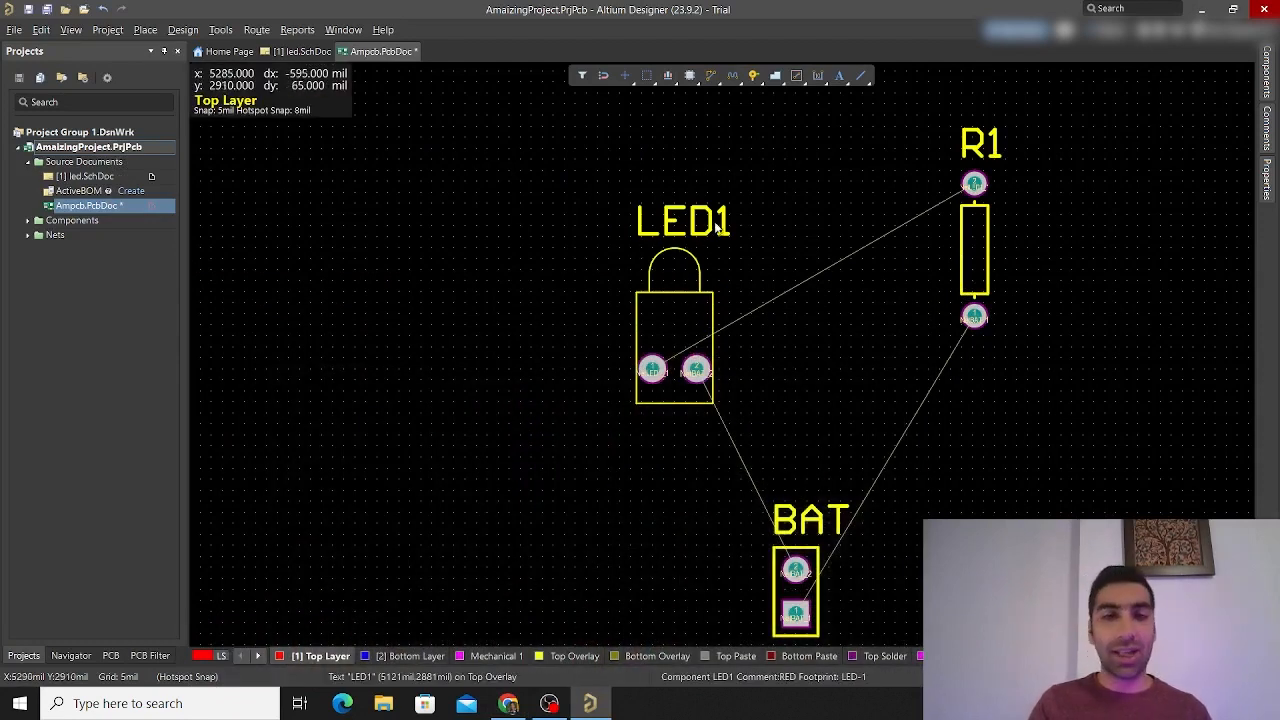
Examine the two pads of the BAT header, their net names and the connection lines to LED1 and R1
right_drag(792, 428, 663, 301)
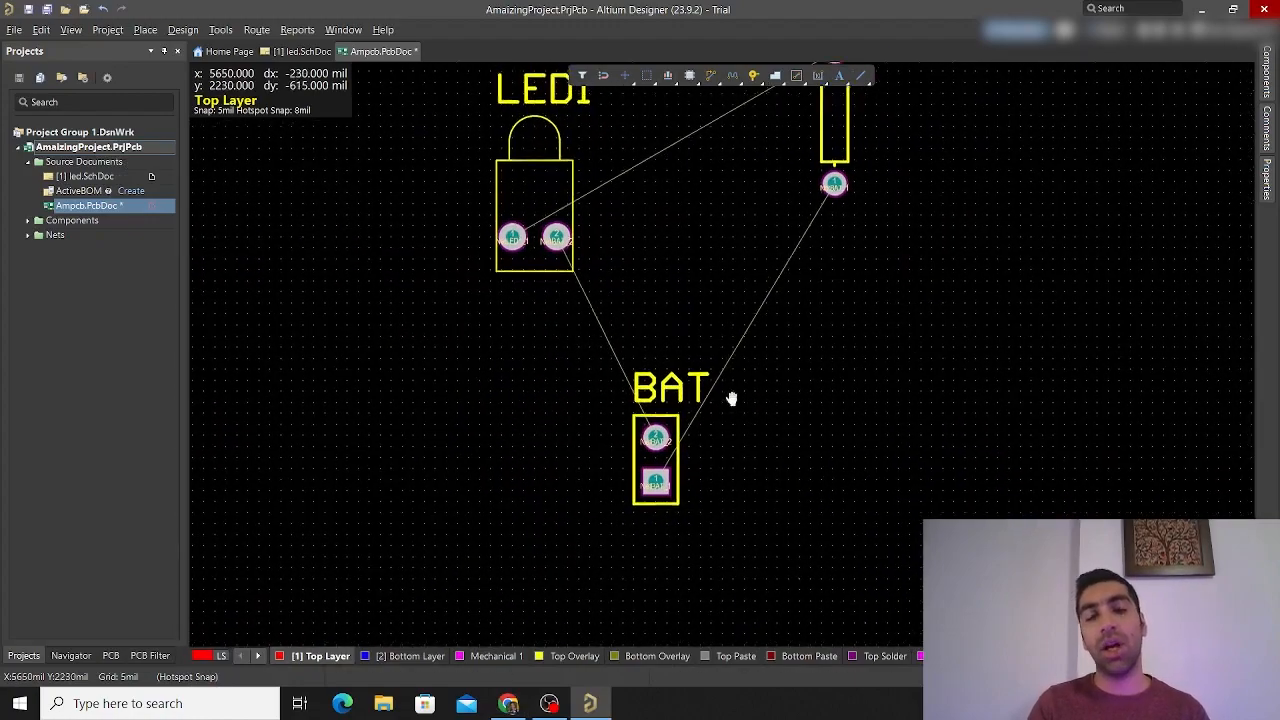
ctrl+scroll(645, 415, up, 4)
ctrl+scroll(640, 473, up, 2)
right_drag(702, 482, 699, 438)
right_drag(748, 399, 740, 214)
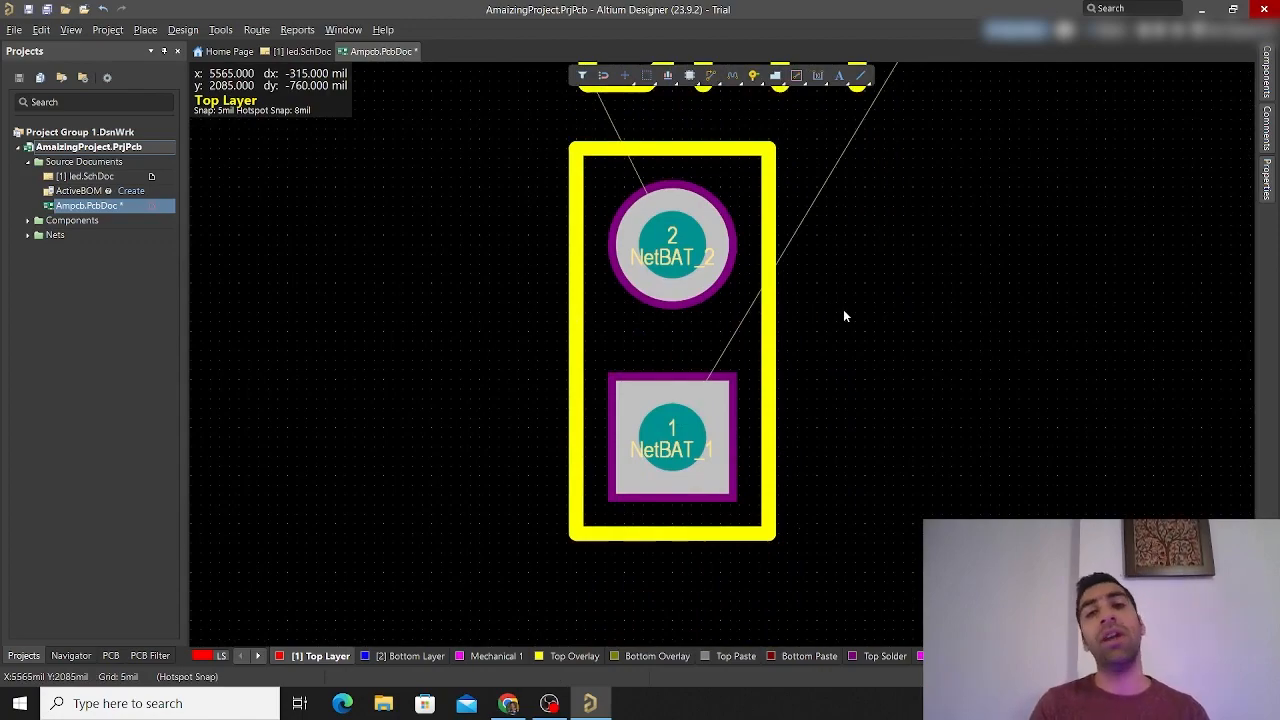
ctrl+scroll(830, 350, down, 4)
scroll(602, 200, up, 2)
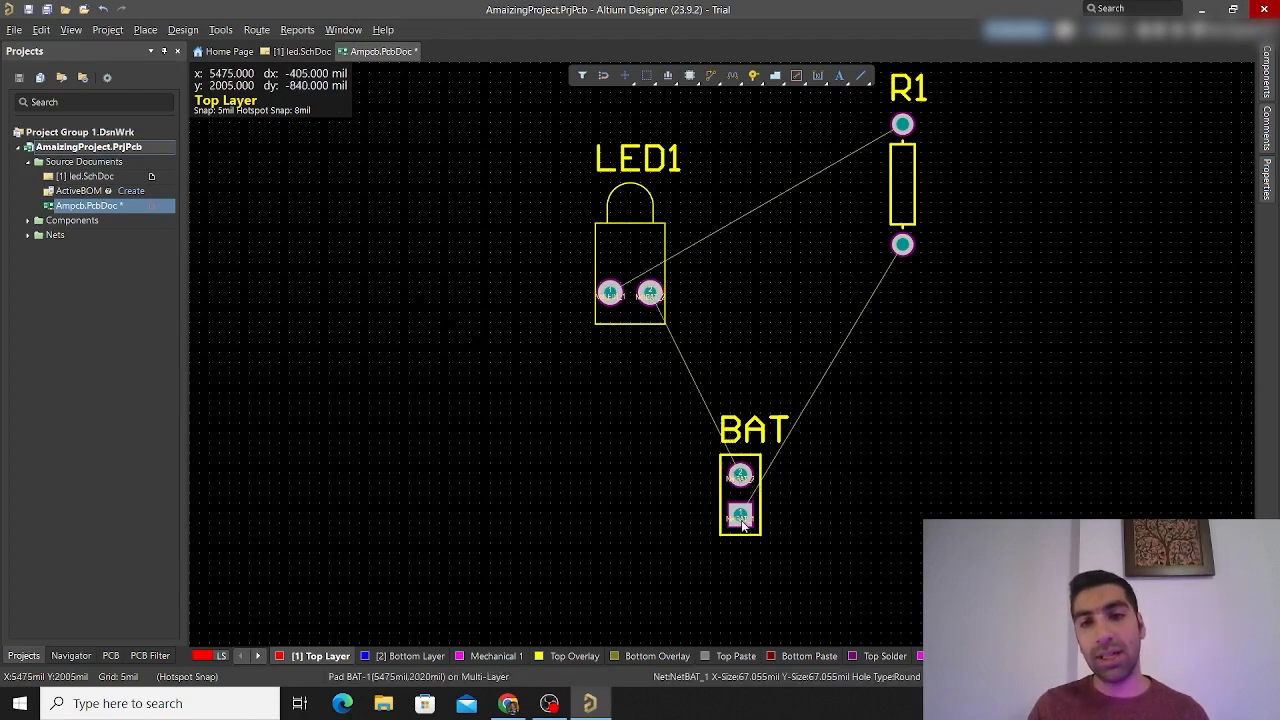
Highlight the net joining pad 2 of R1 to pad 1 of LED1 and inspect its connection
ctrl+scroll(907, 257, up, 3)
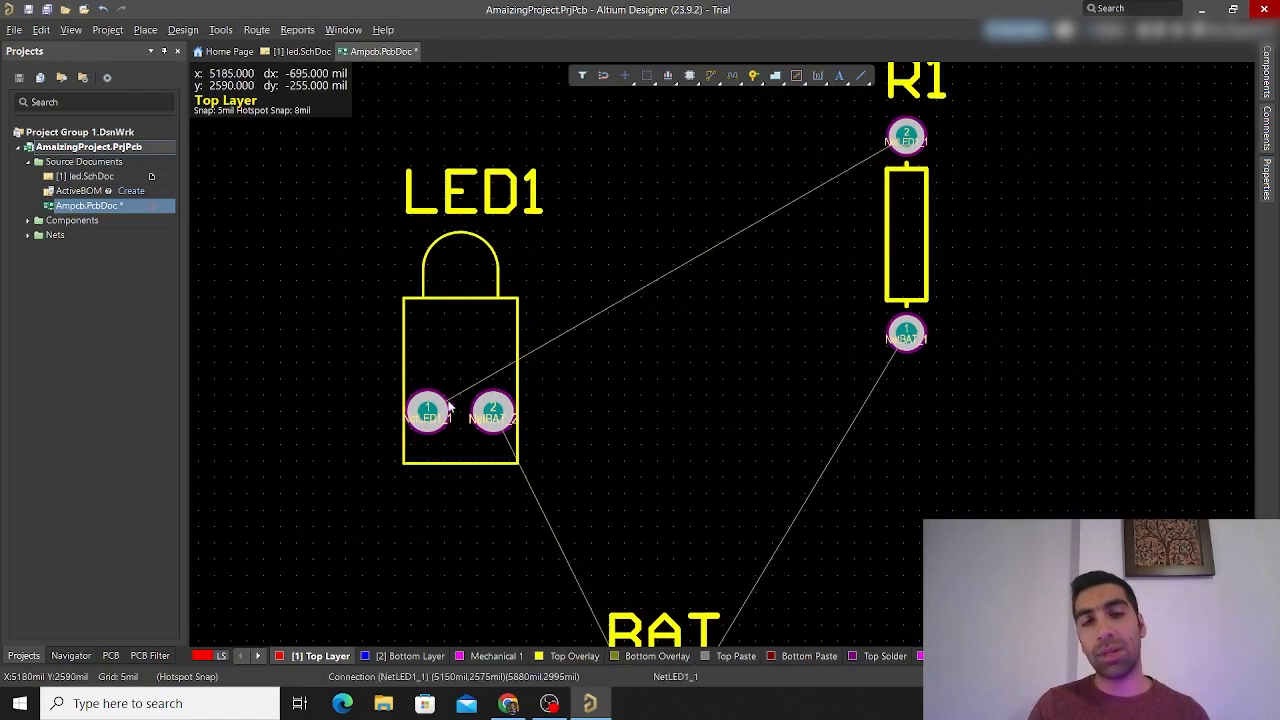
ctrl+click(910, 140)
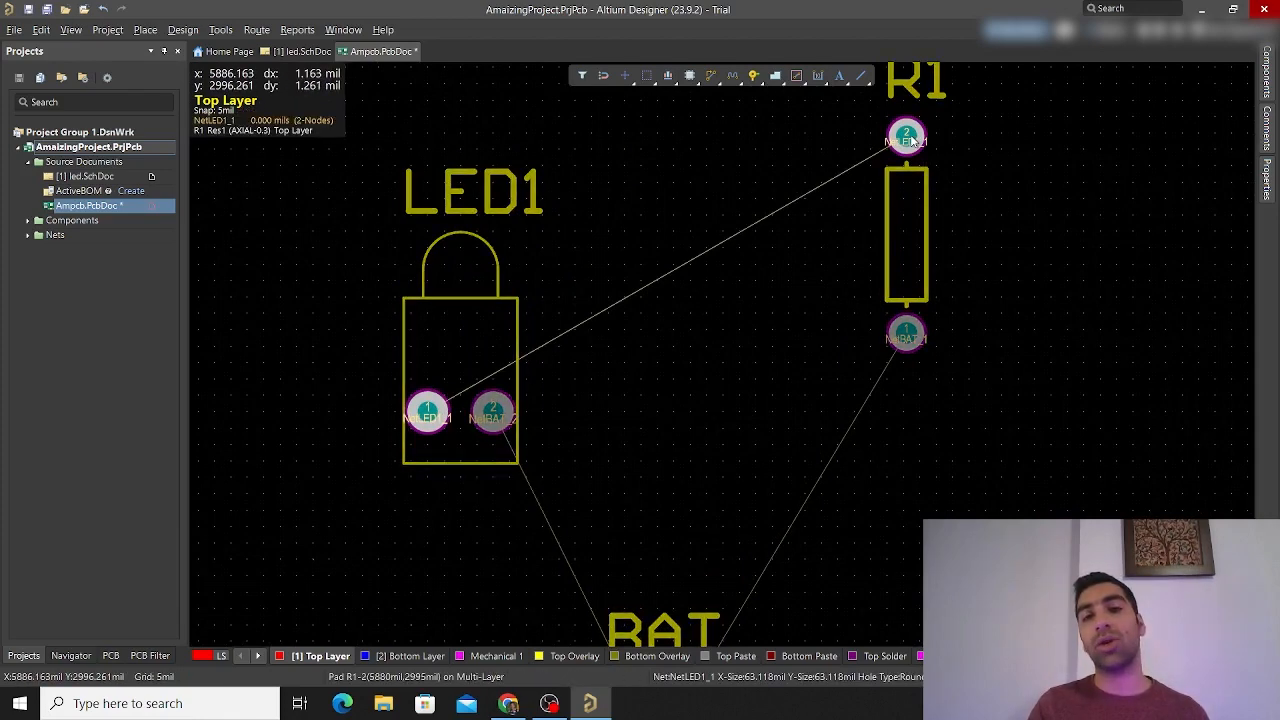
ctrl+scroll(826, 276, down, 4)
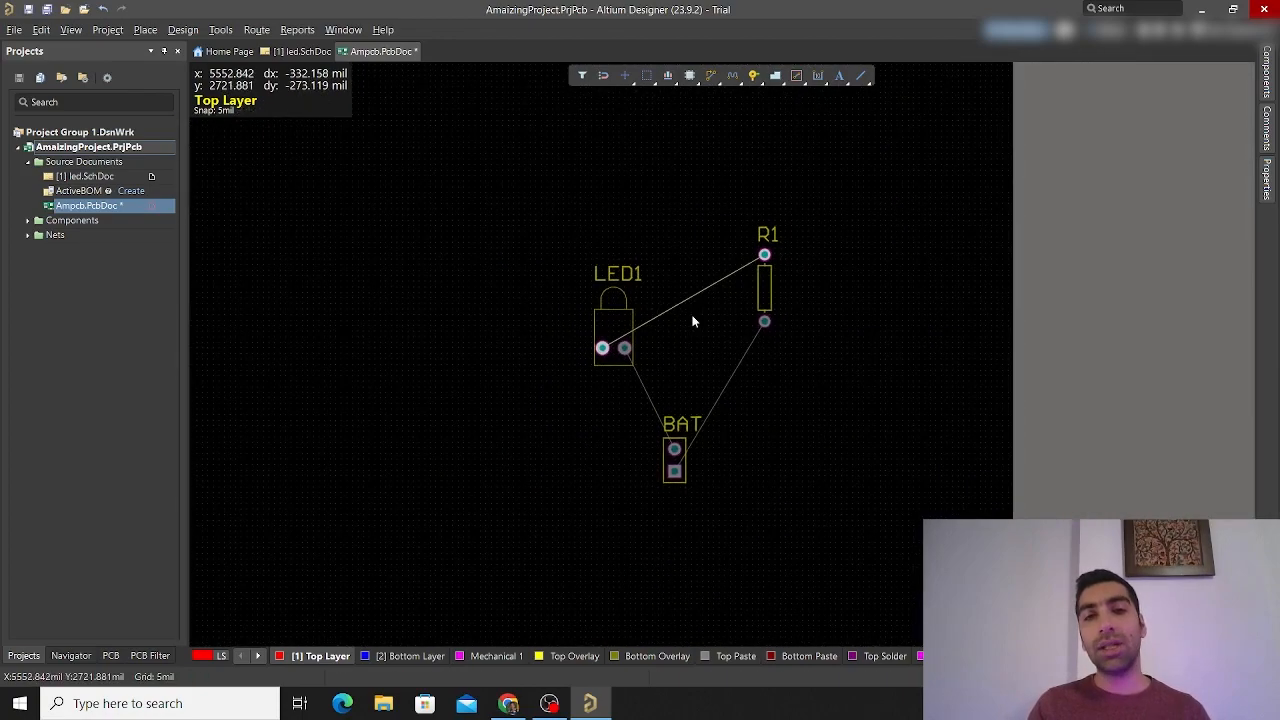
ctrl+scroll(694, 323, up, 3)
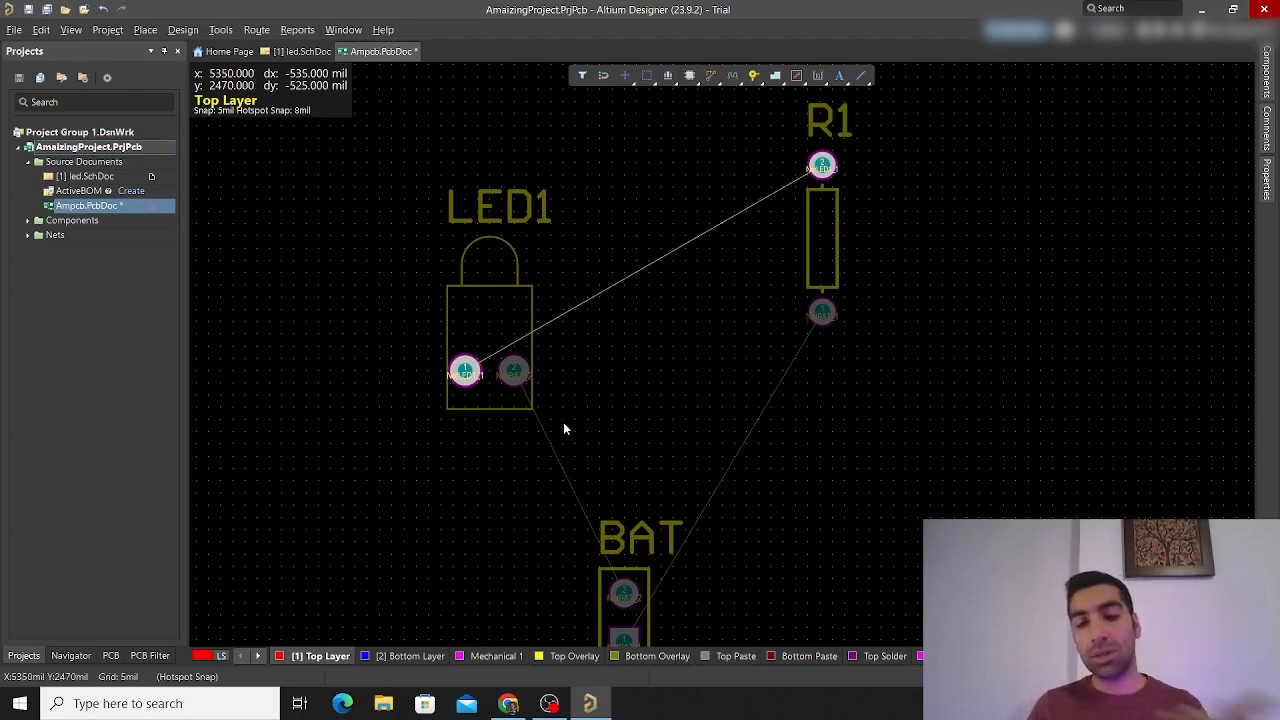
Try a stronger dimming of the objects outside the highlighted net, and brighten them again
key(bracketleft)
key(bracketleft)
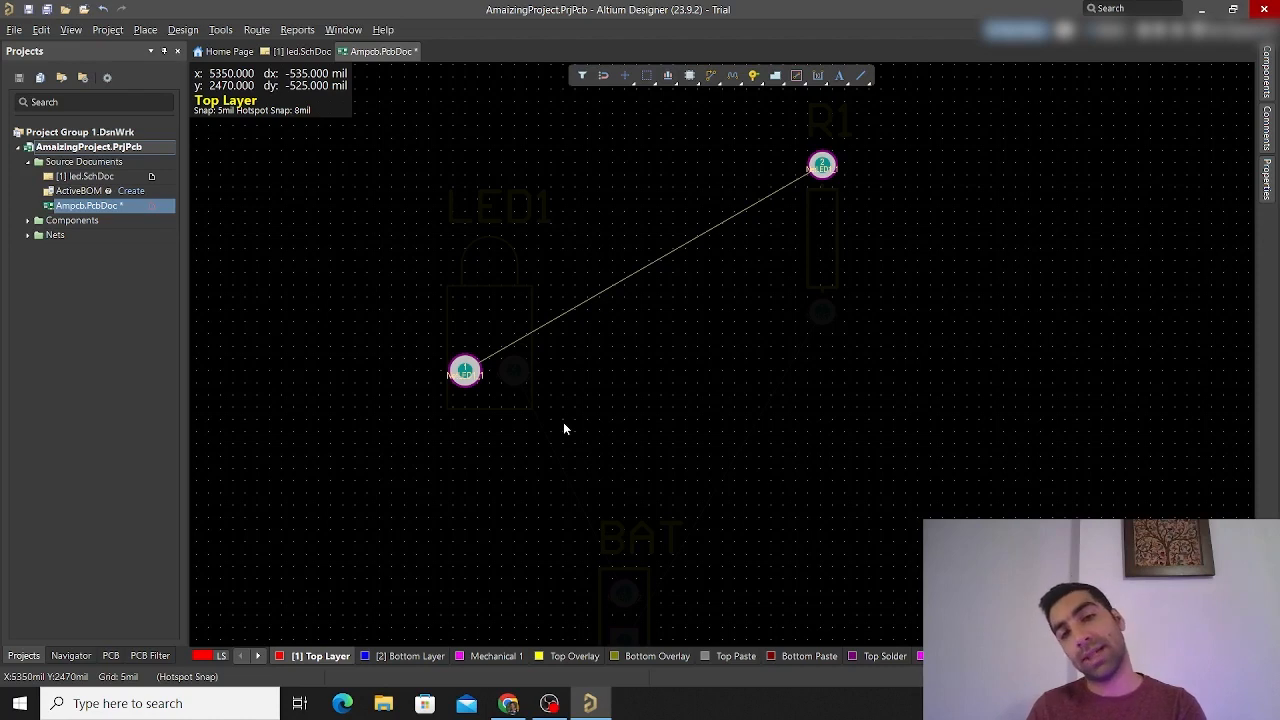
key(bracketright)
key(bracketright)
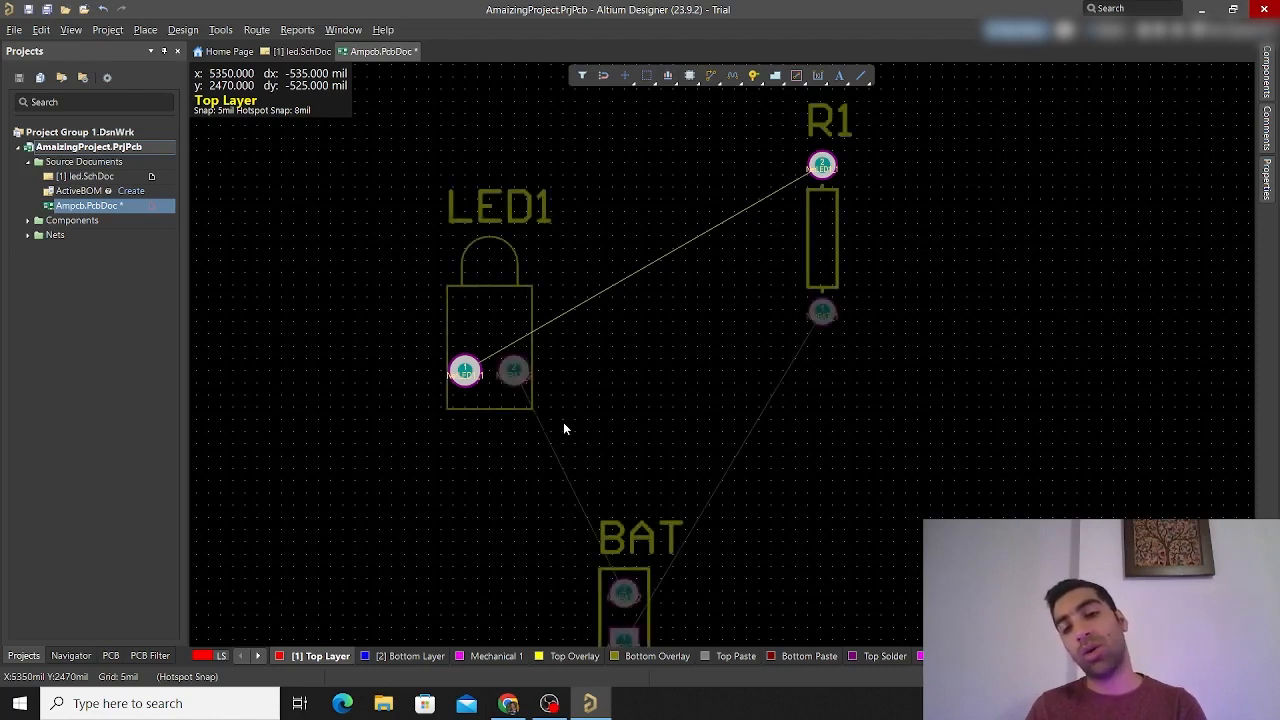
Brighten the dimmed objects a little and examine the connection lines among LED1, R1 and the BAT header
key(bracketright)
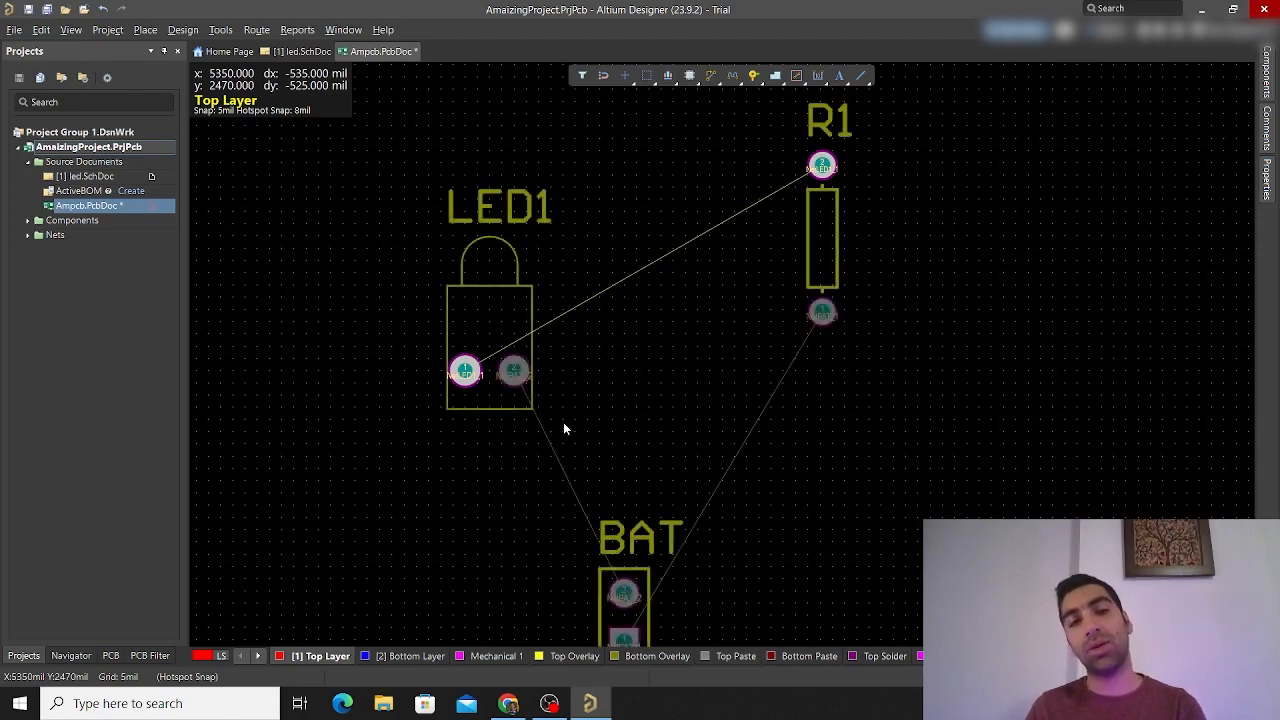
ctrl+scroll(682, 296, down, 8)
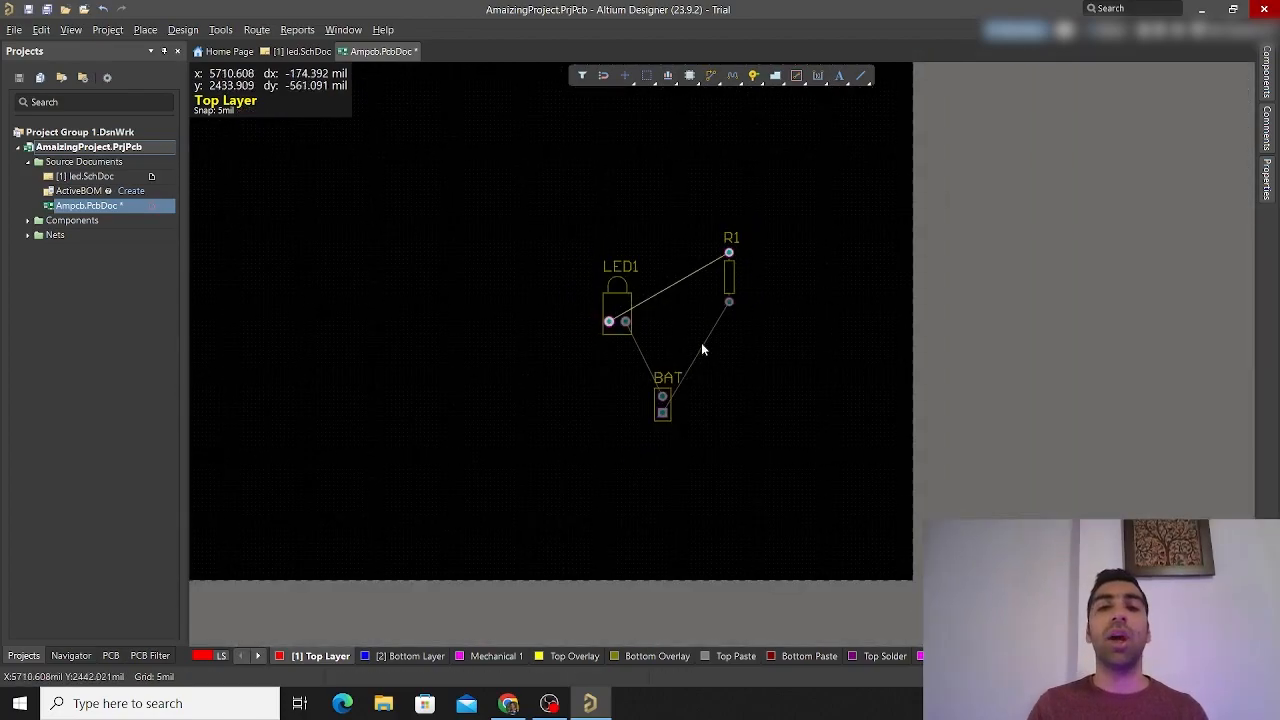
ctrl+scroll(702, 341, up, 7)
right_drag(702, 334, 687, 428)
ctrl+scroll(569, 310, up, 4)
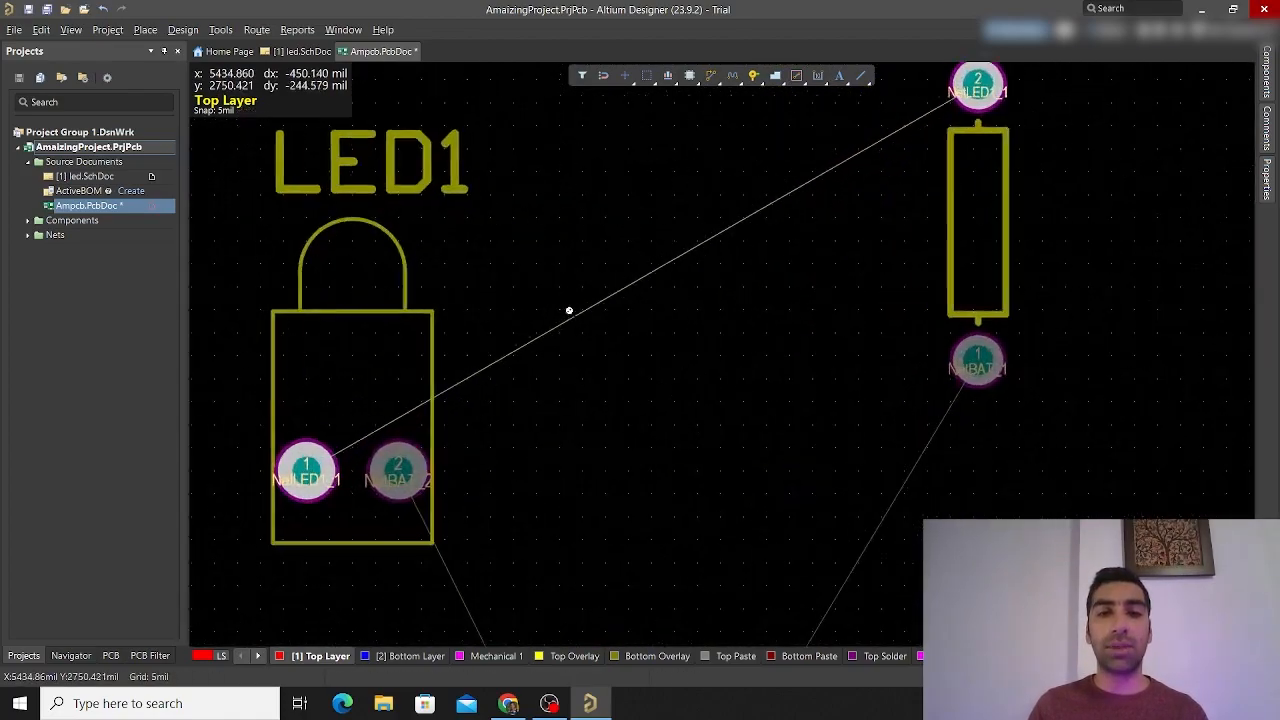
ctrl+scroll(571, 314, down, 3)
ctrl+scroll(823, 199, down, 1)
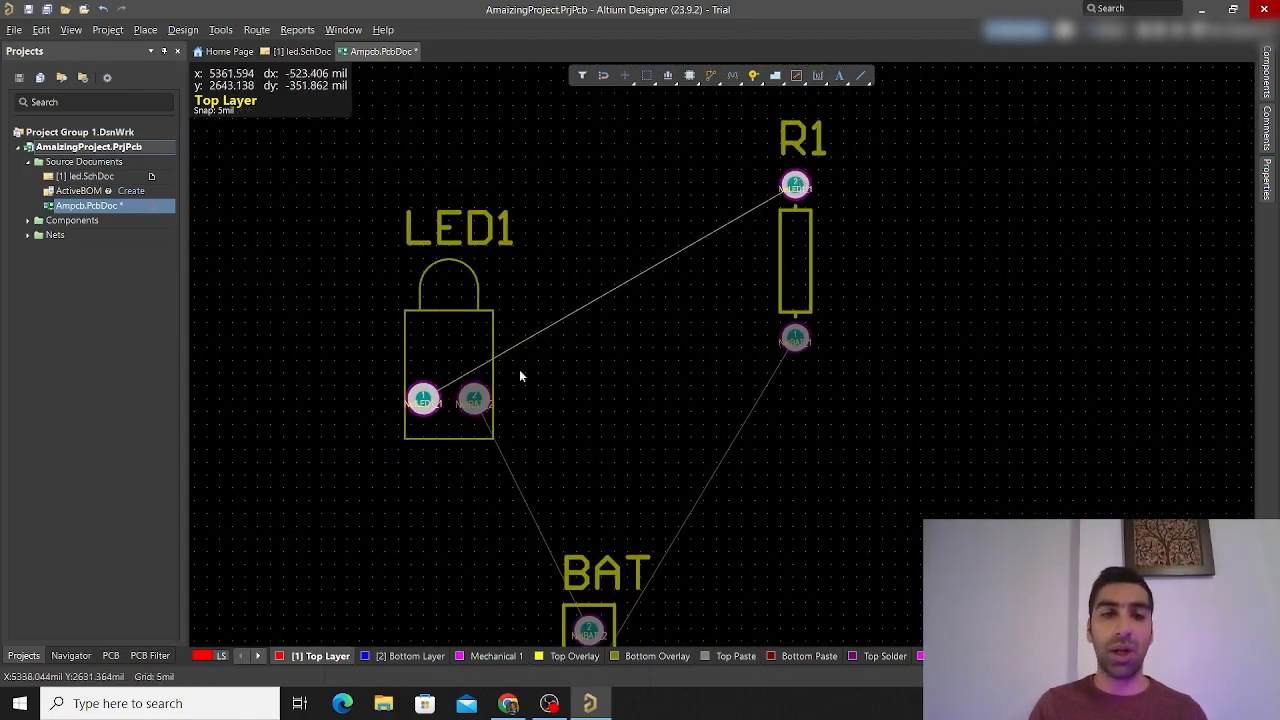
right_drag(729, 486, 697, 329)
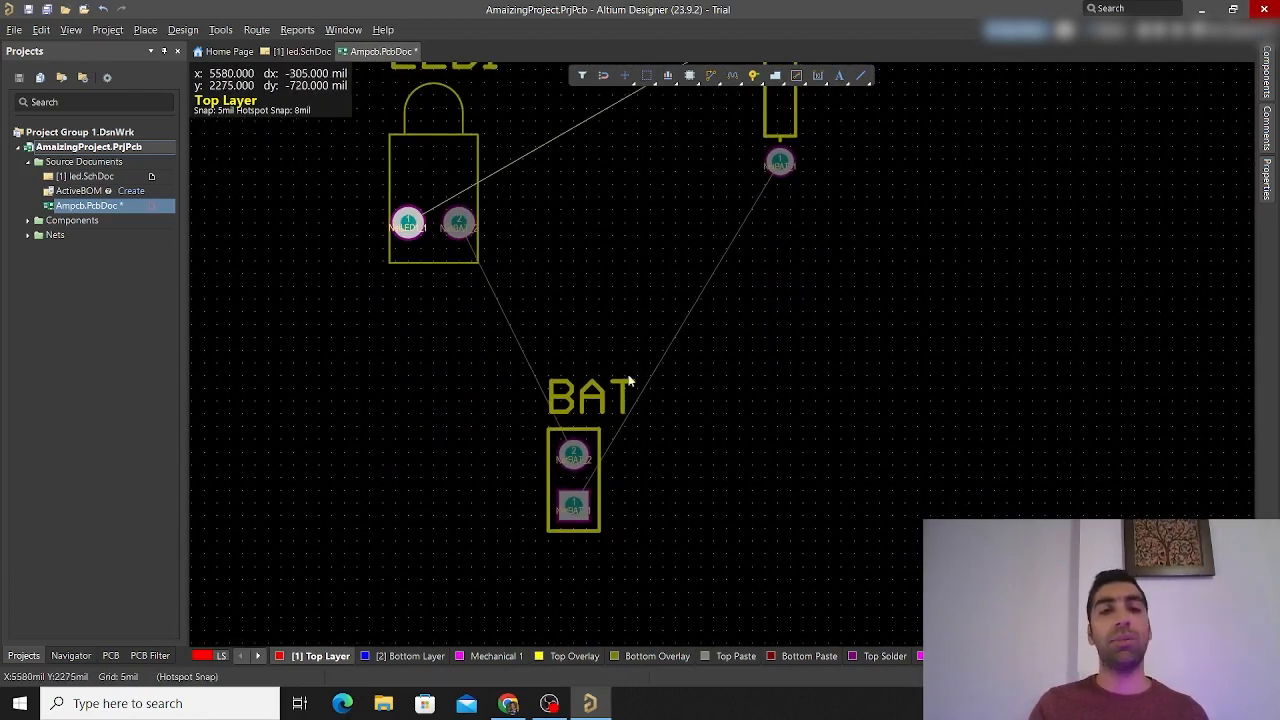
right_drag(617, 335, 604, 486)
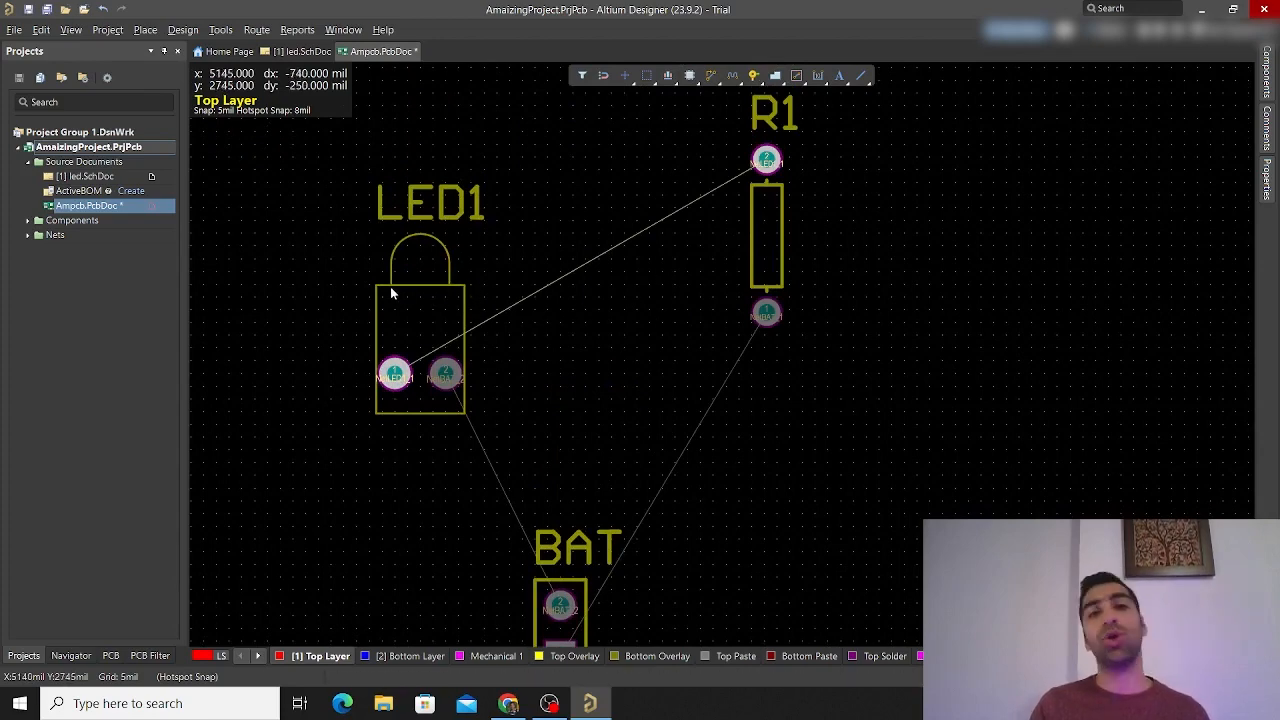
Open the led schematic and move the BAT header below the LED circuit, rotated so its pins point up
click(151, 176)
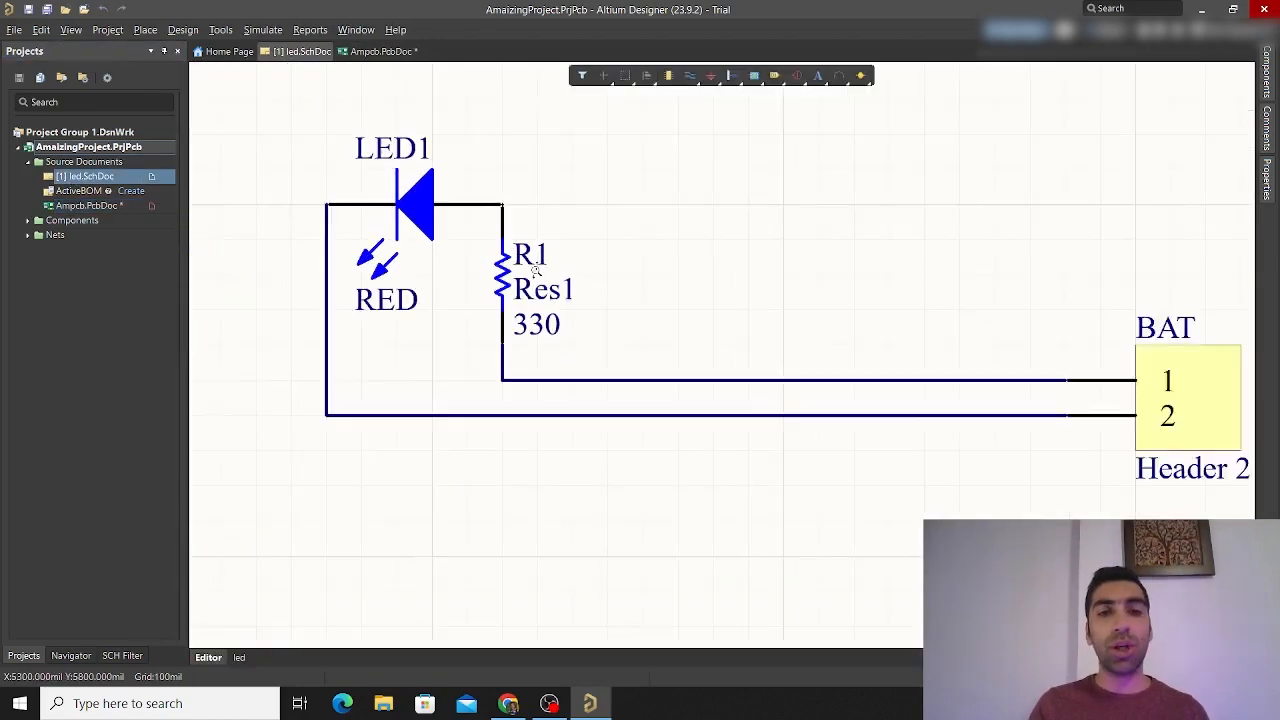
drag(1062, 393, 630, 485)
scroll(765, 420, down, 2)
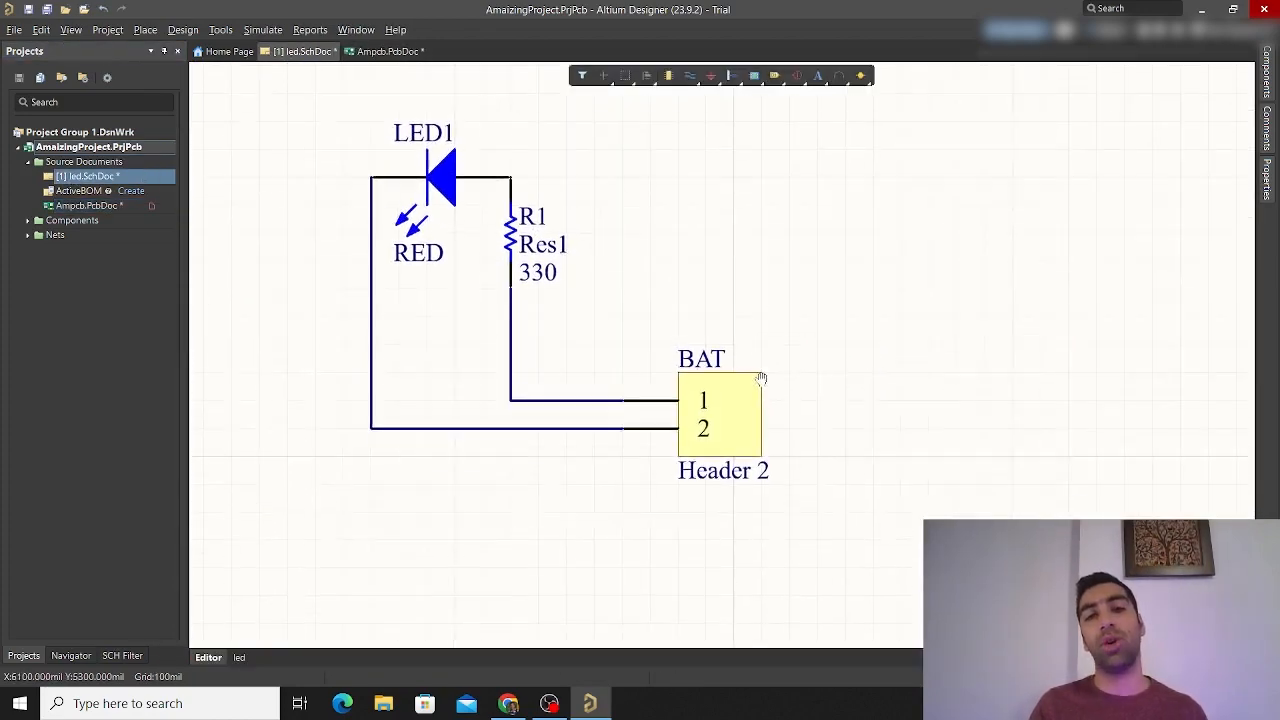
drag(738, 408, 415, 444)
key(space)
key(space)
key(space)
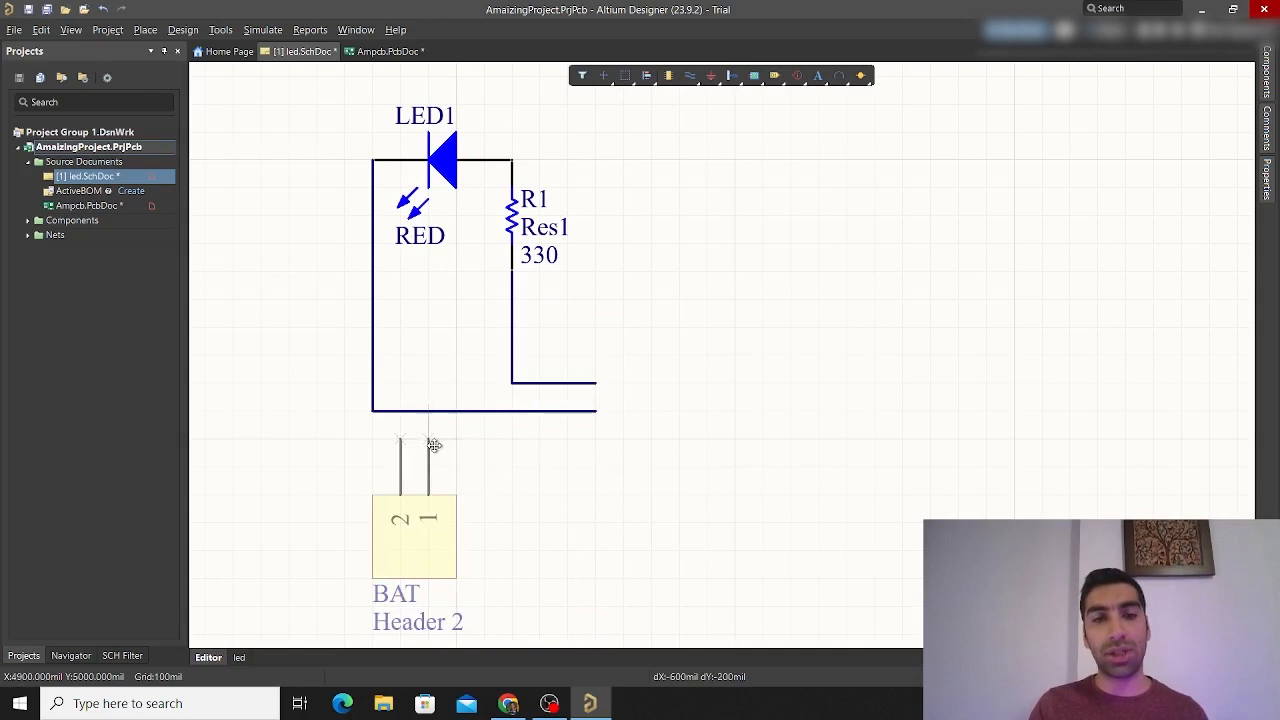
Delete the two old wires that ran from LED1 and R1 to the BAT header
click(483, 412)
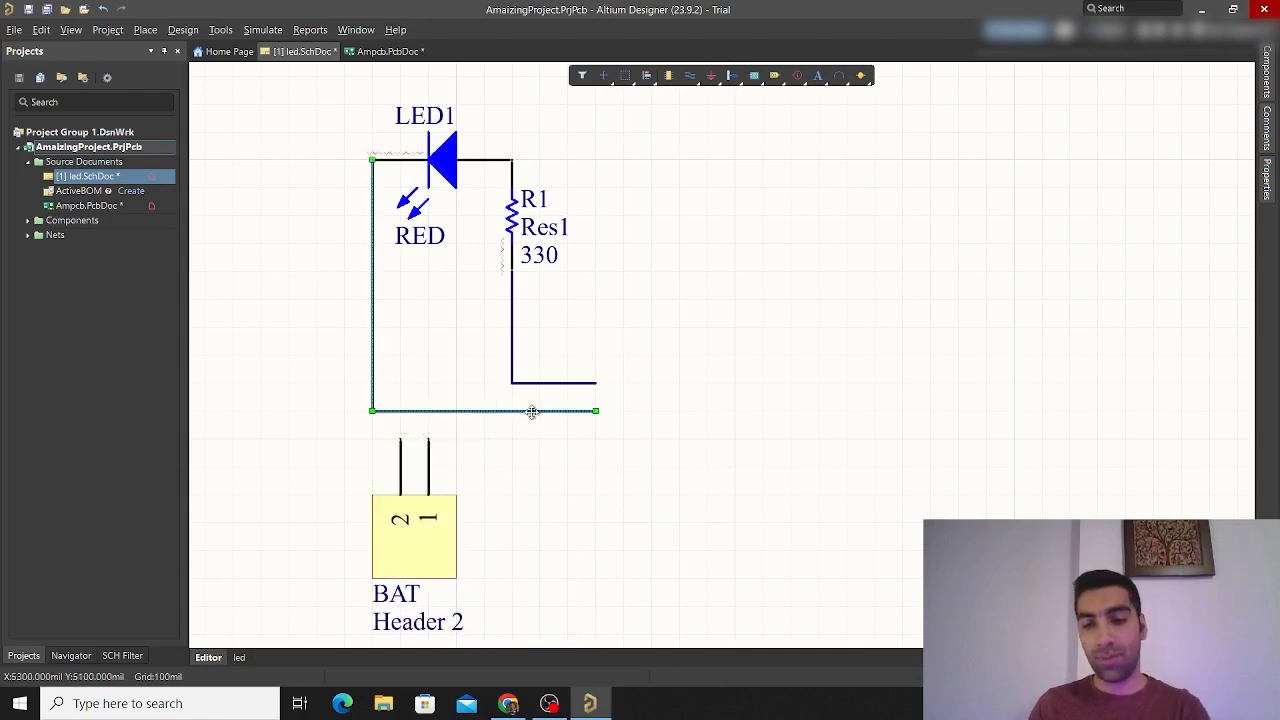
key(Delete)
key(Delete)
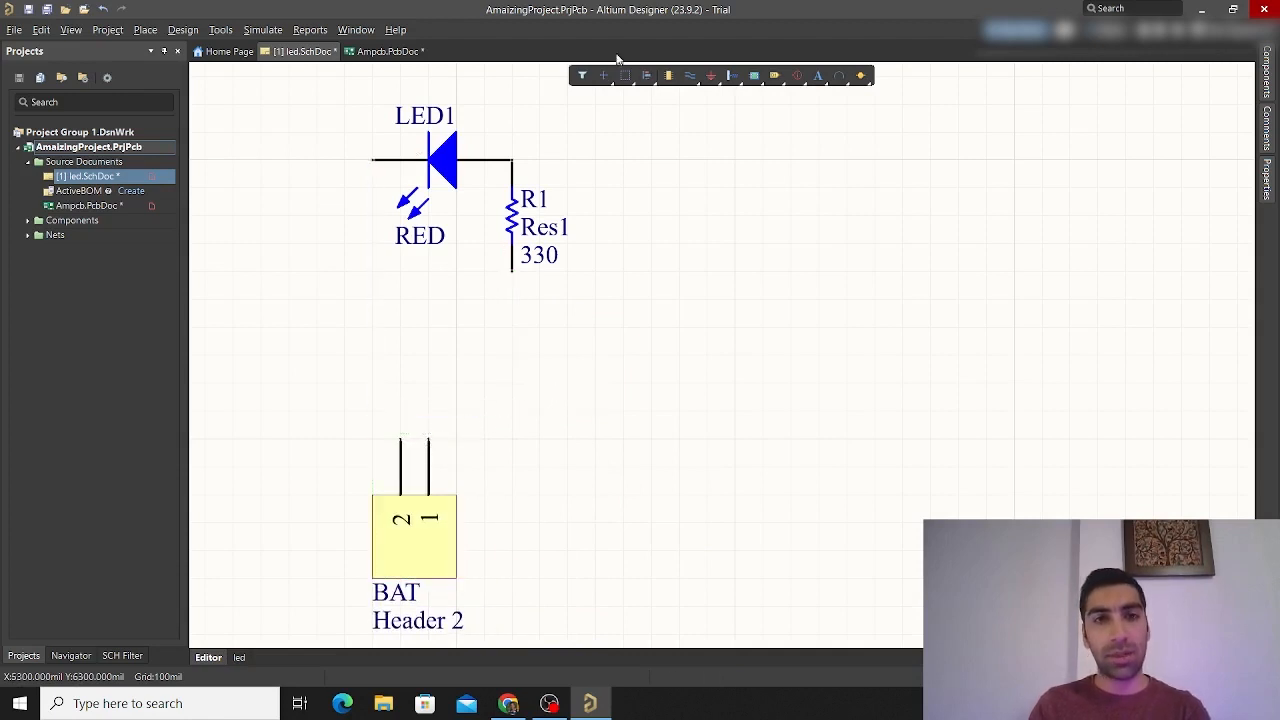
Wire the free pin of LED1 to BAT pin 2, and BAT pin 1 to the lower pin of R1
click(692, 82)
click(373, 176)
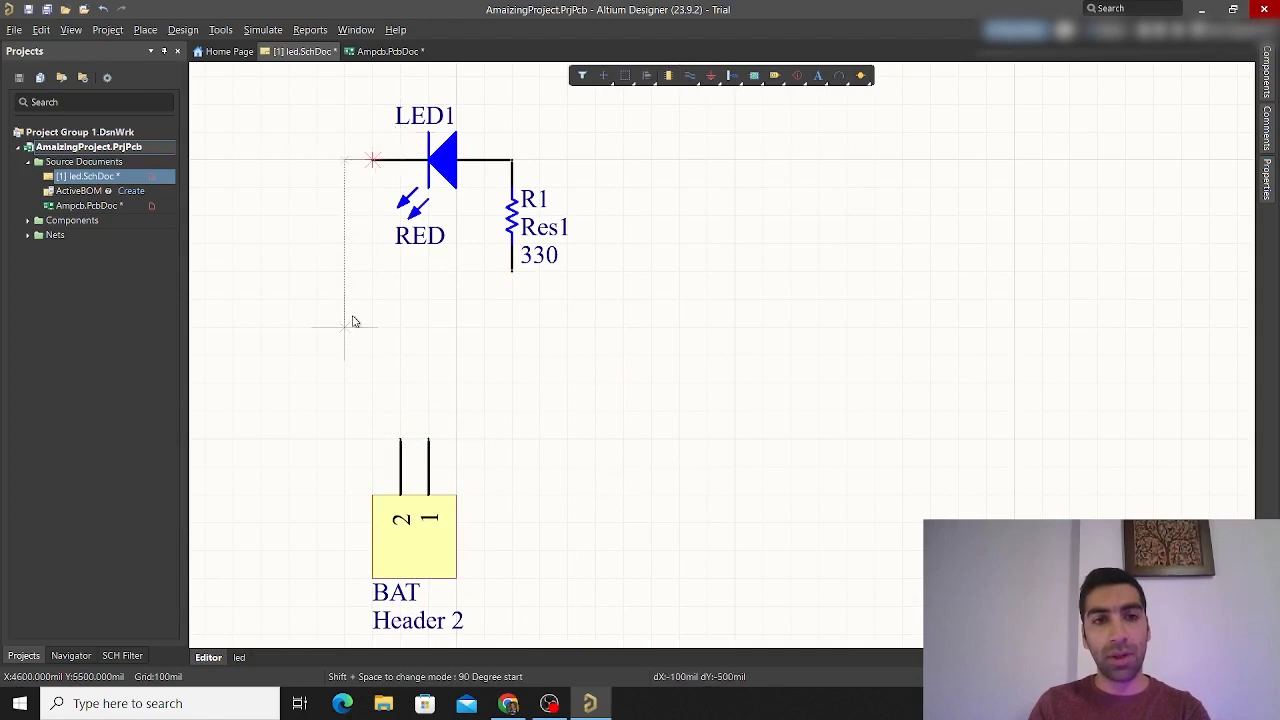
click(400, 440)
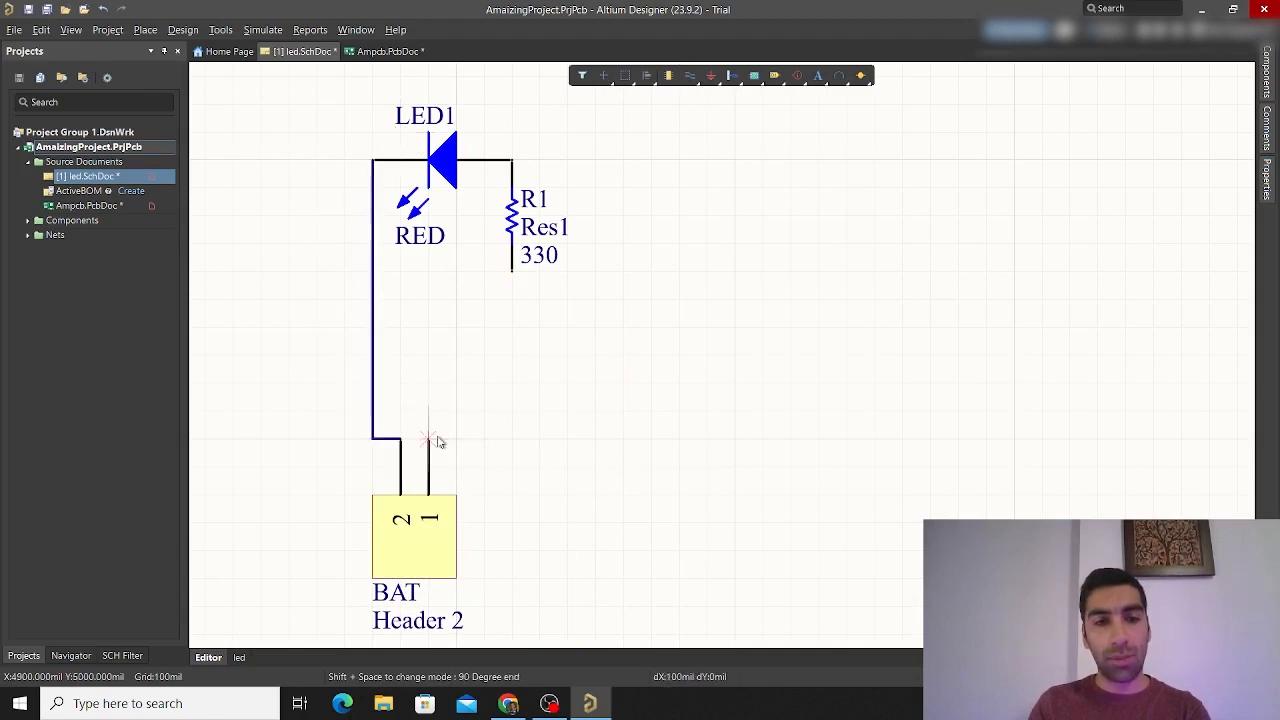
click(429, 440)
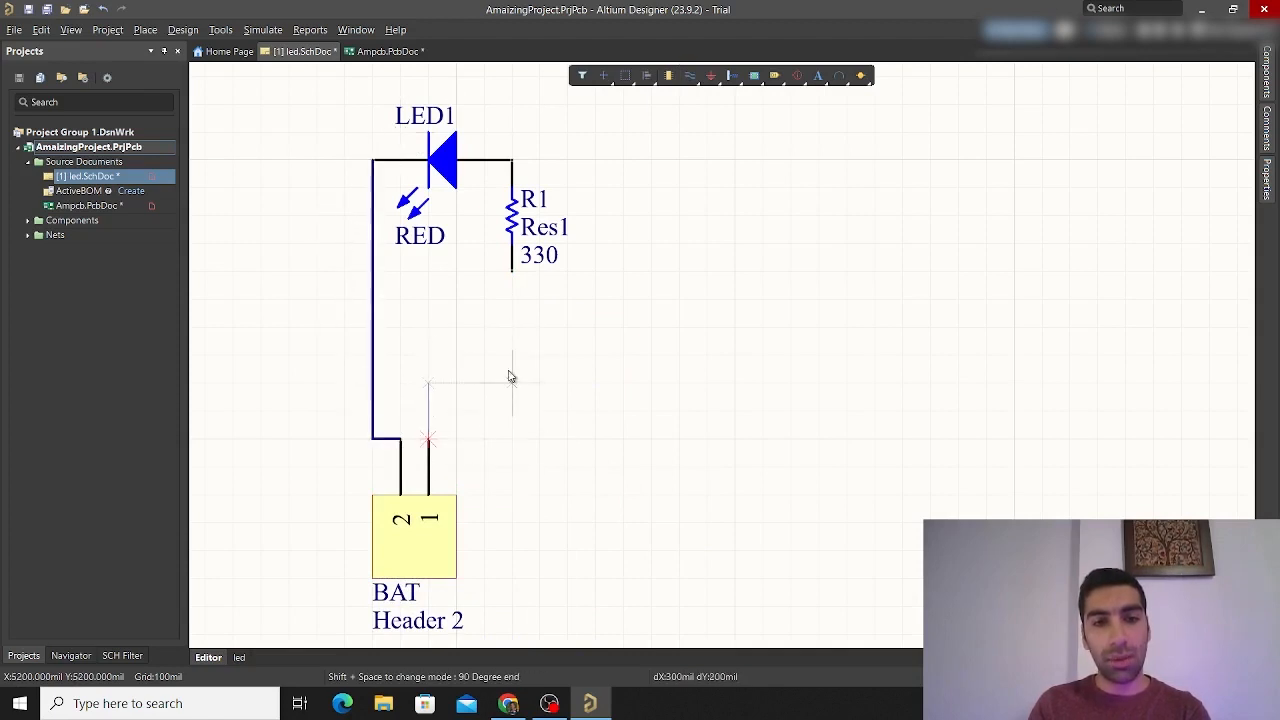
click(521, 435)
click(510, 272)
key(Escape)
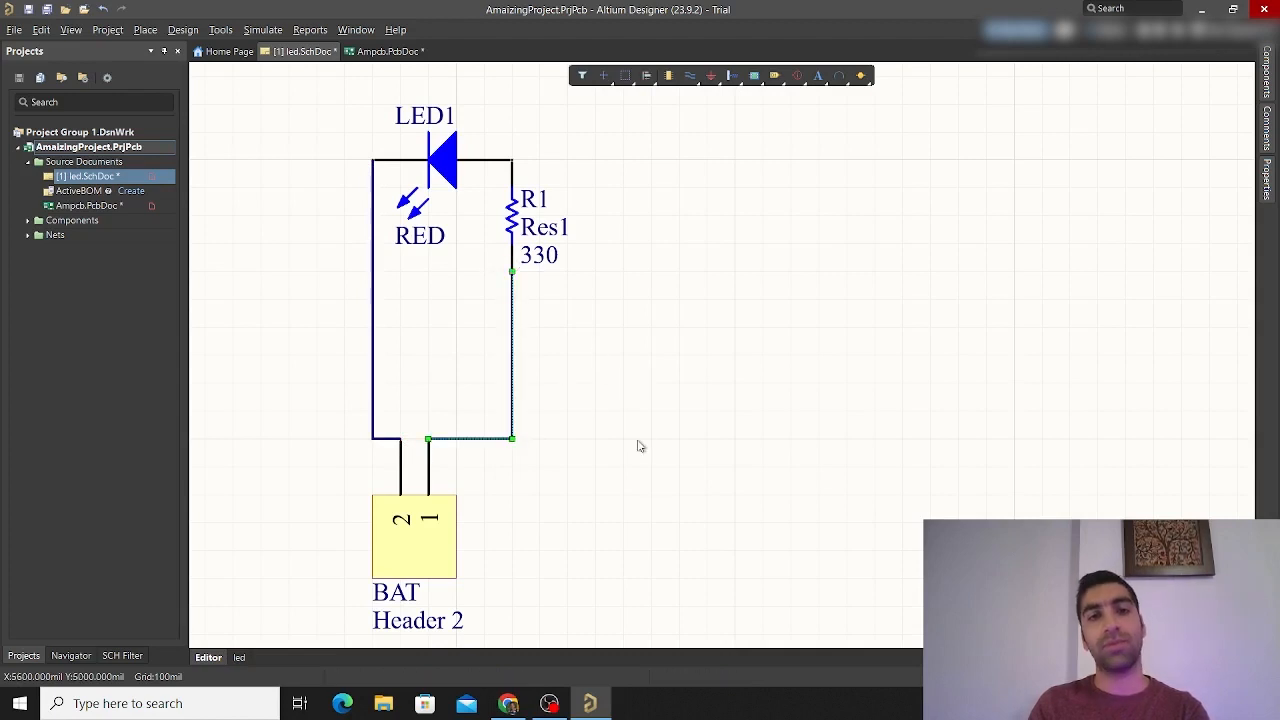
click(646, 460)
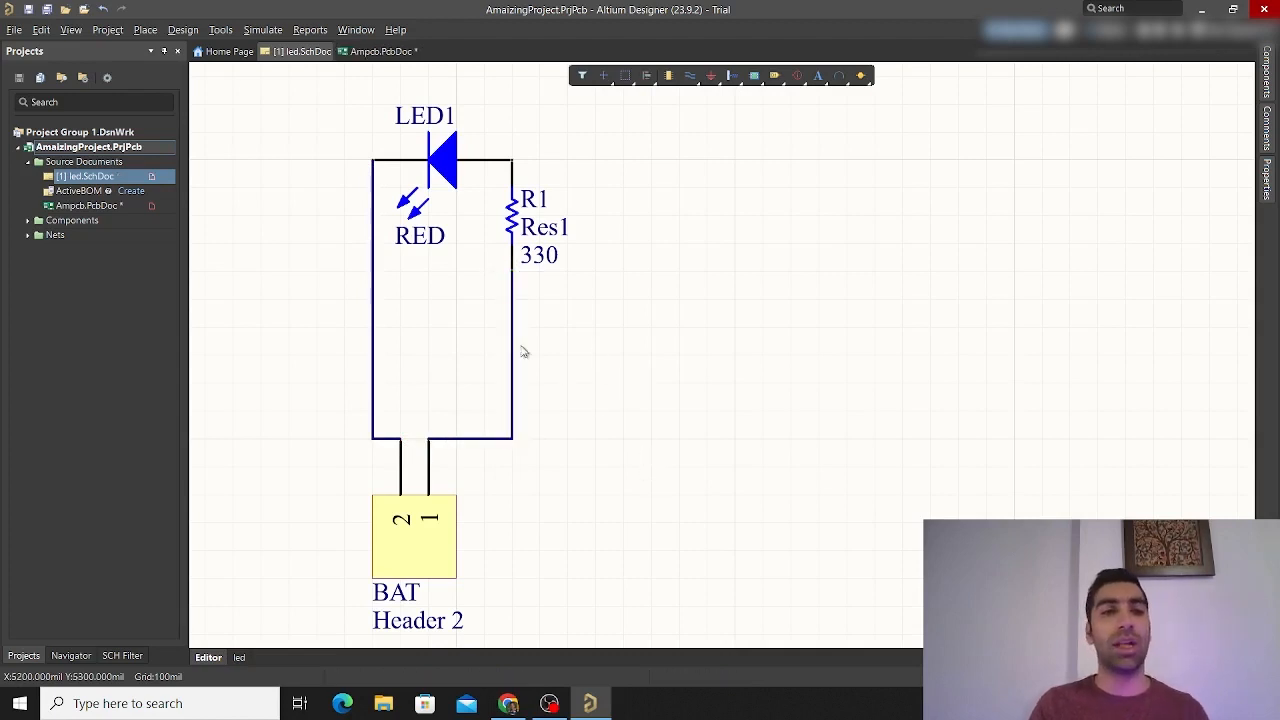
Run the update of Ampcb.PcbDoc from the rewired schematic and dismiss the comparison result
click(183, 29)
click(240, 48)
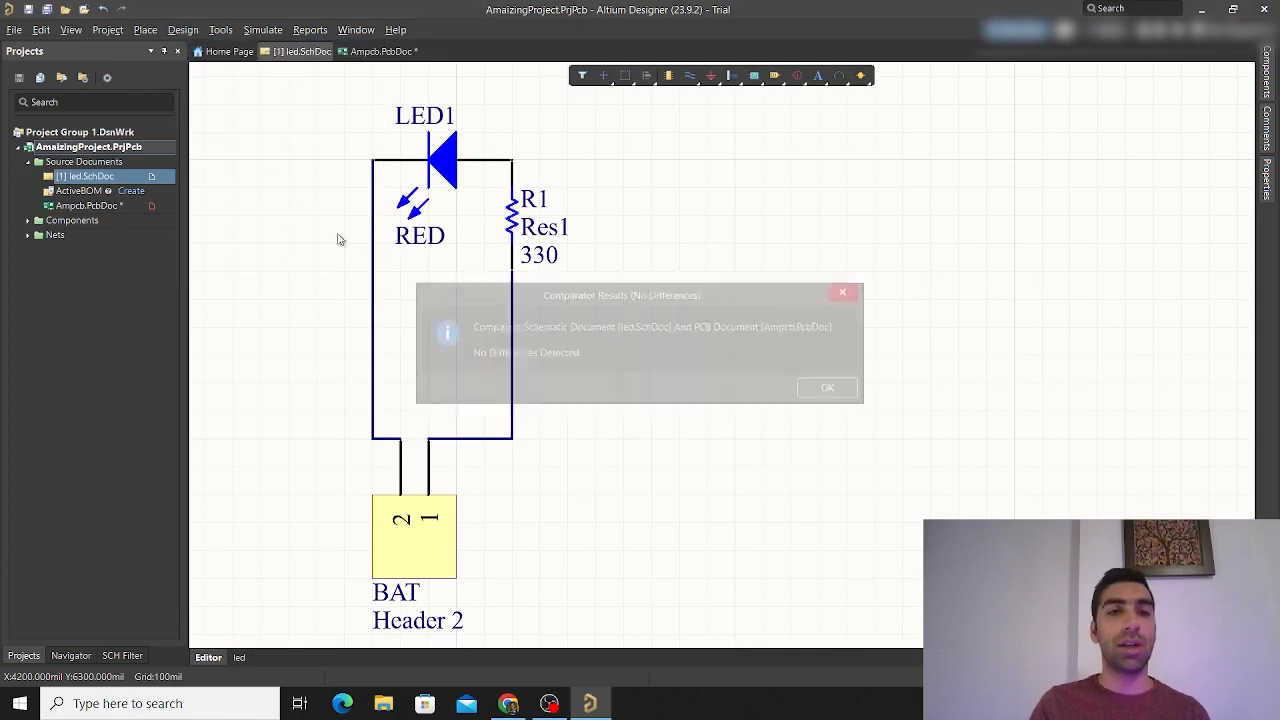
click(817, 391)
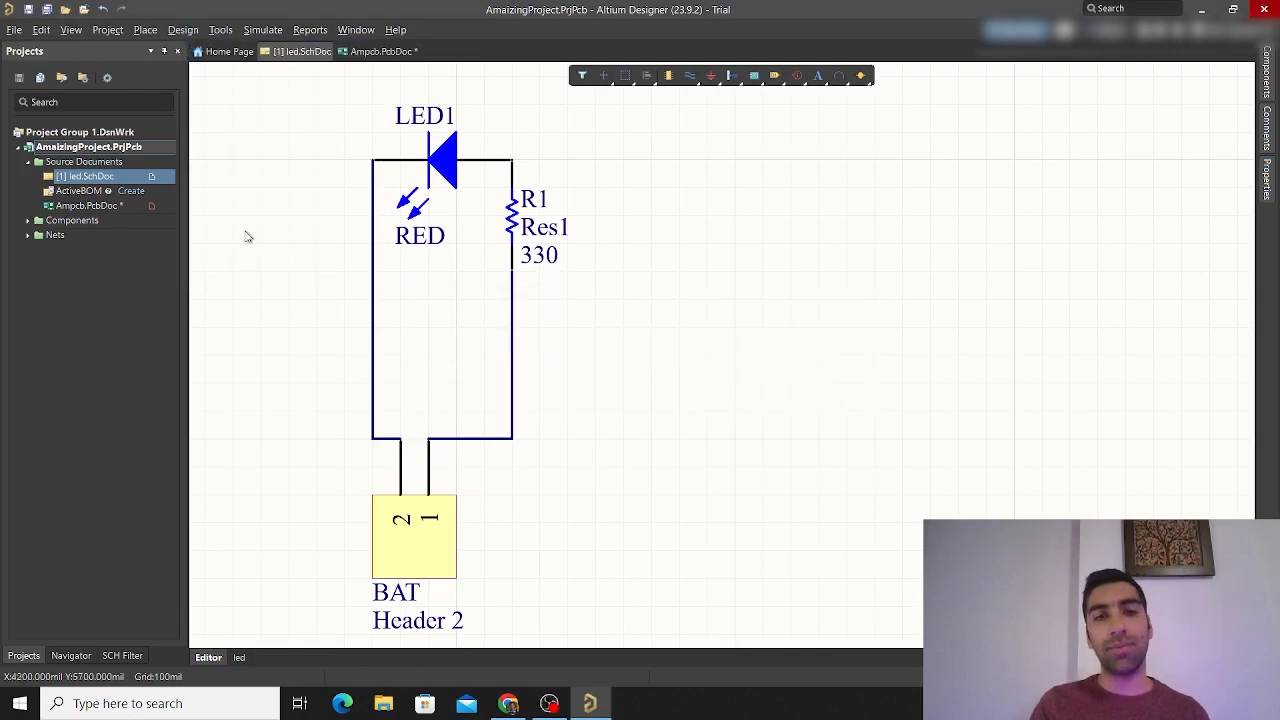
Return to Ampcb.PcbDoc and rotate the BAT header so its two pads lie side by side horizontally
double_click(128, 206)
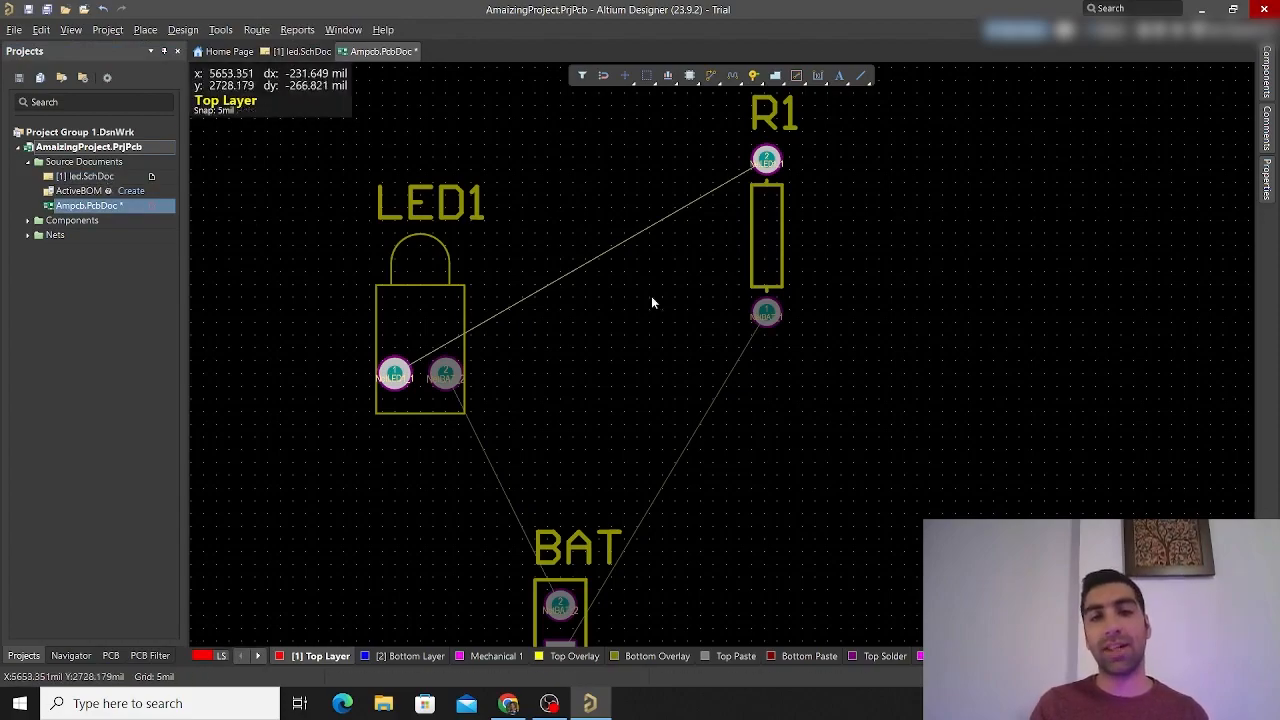
ctrl+scroll(651, 297, down, 2)
right_drag(662, 357, 634, 284)
ctrl+scroll(630, 278, up, 2)
ctrl+scroll(669, 366, down, 1)
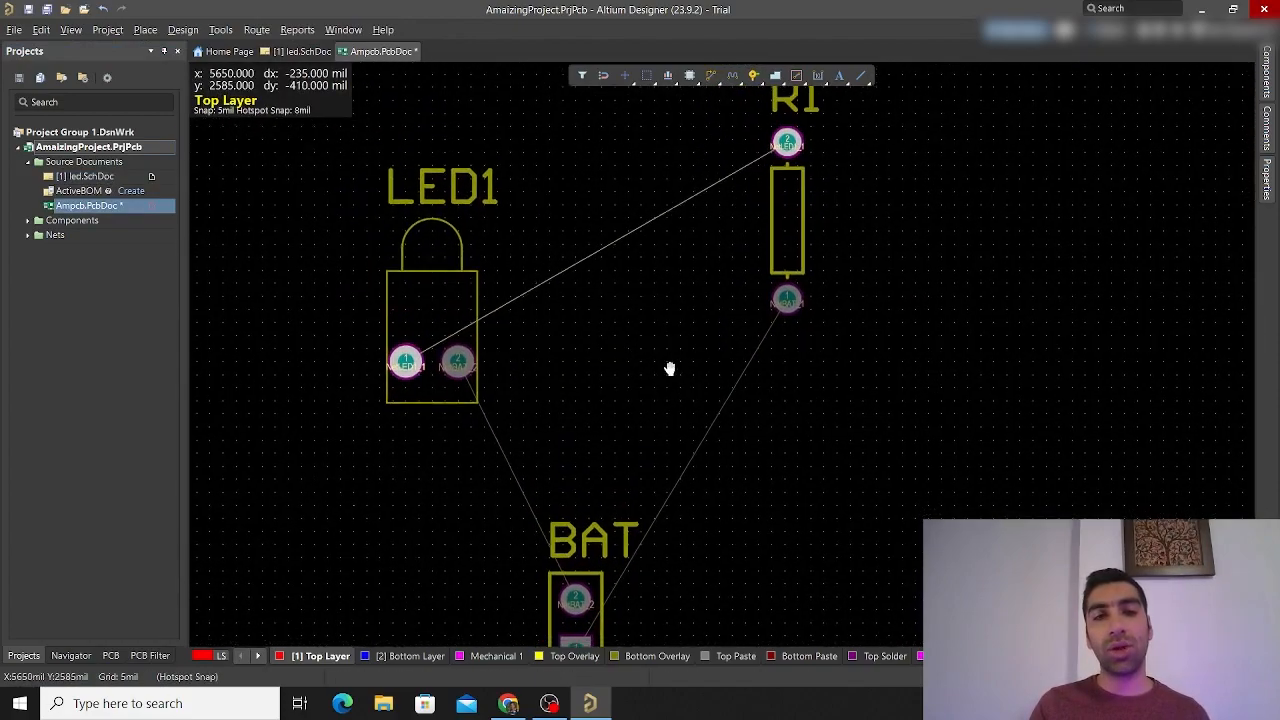
mouse_move(578, 538)
mouse_down()
mouse_move(569, 580)
mouse_move(568, 545)
mouse_up()
key(space)
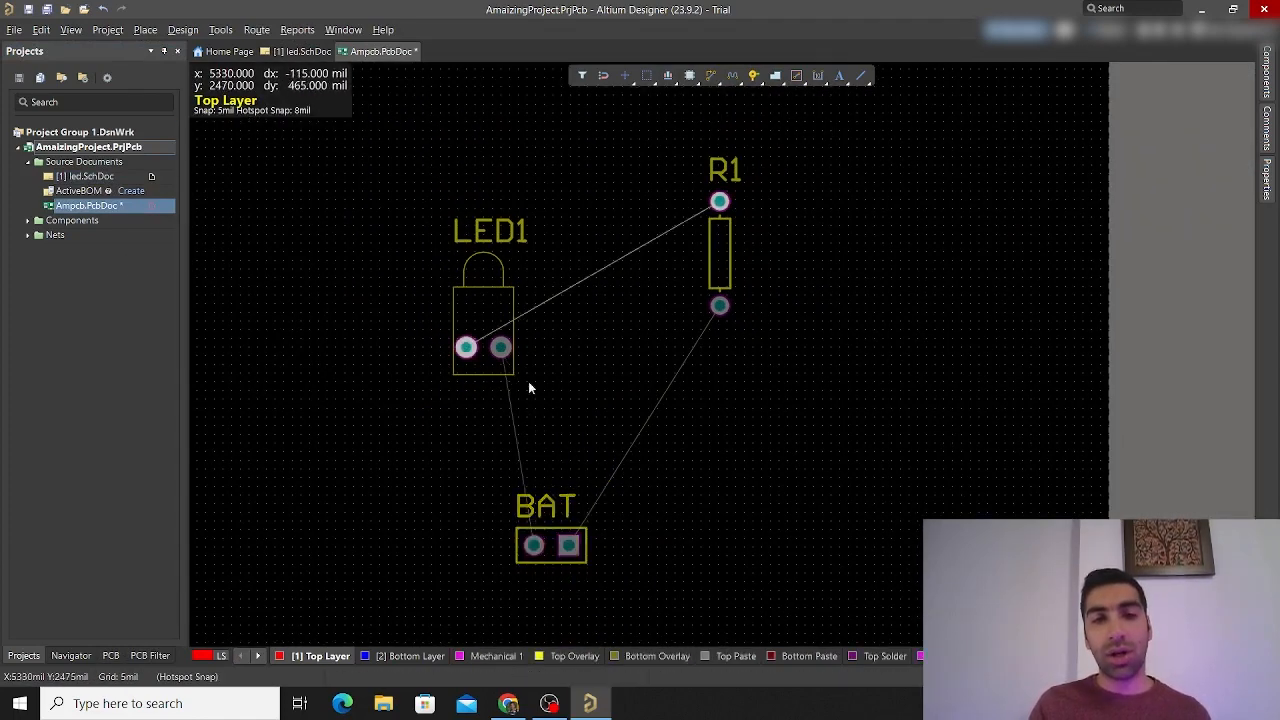
Rotate LED1 so its dome faces R1 and move R1 beside it, checking the arrangement against the led schematic
drag(500, 347, 508, 338)
key(space)
key(space)
key(space)
drag(508, 338, 507, 337)
drag(725, 271, 680, 366)
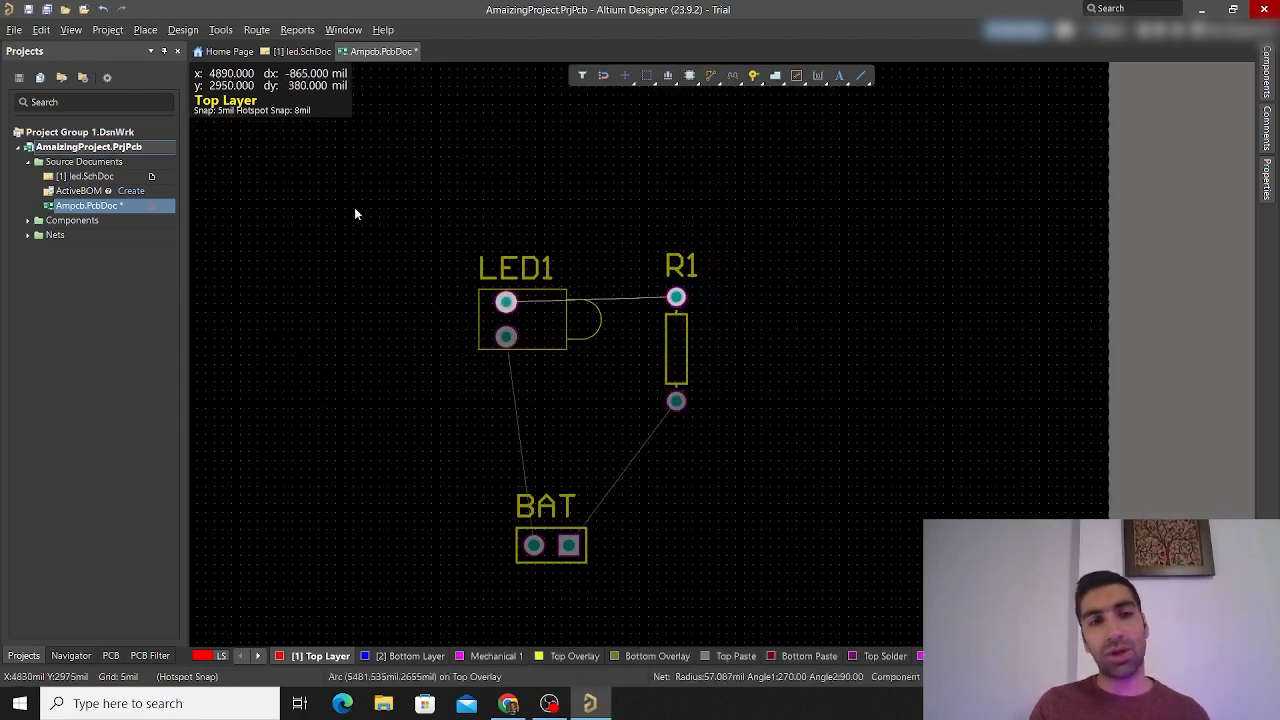
double_click(88, 177)
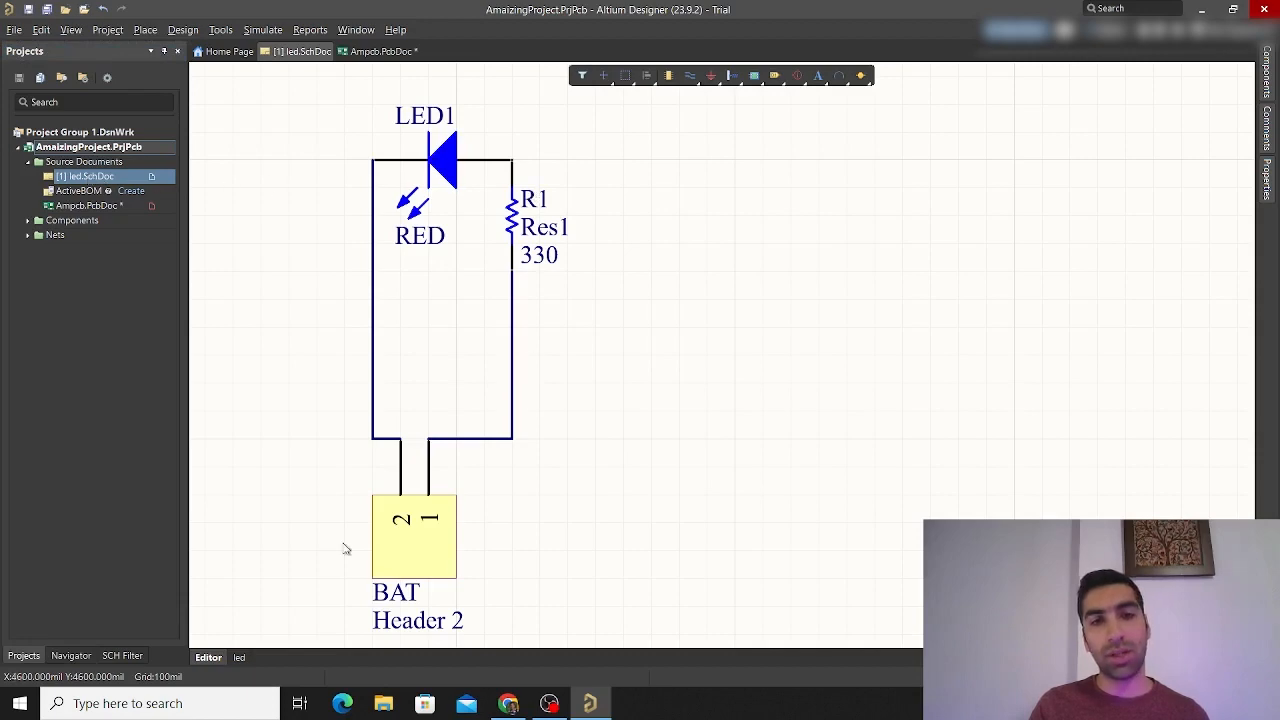
double_click(116, 207)
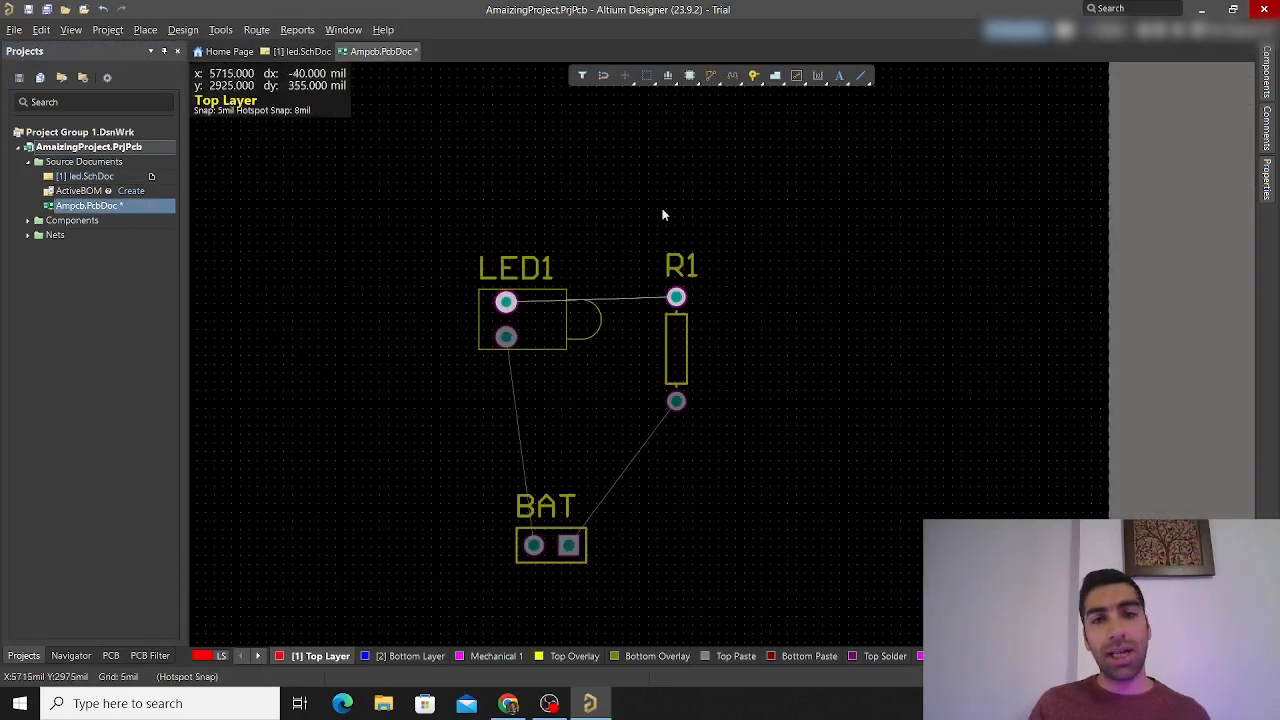
click(506, 301)
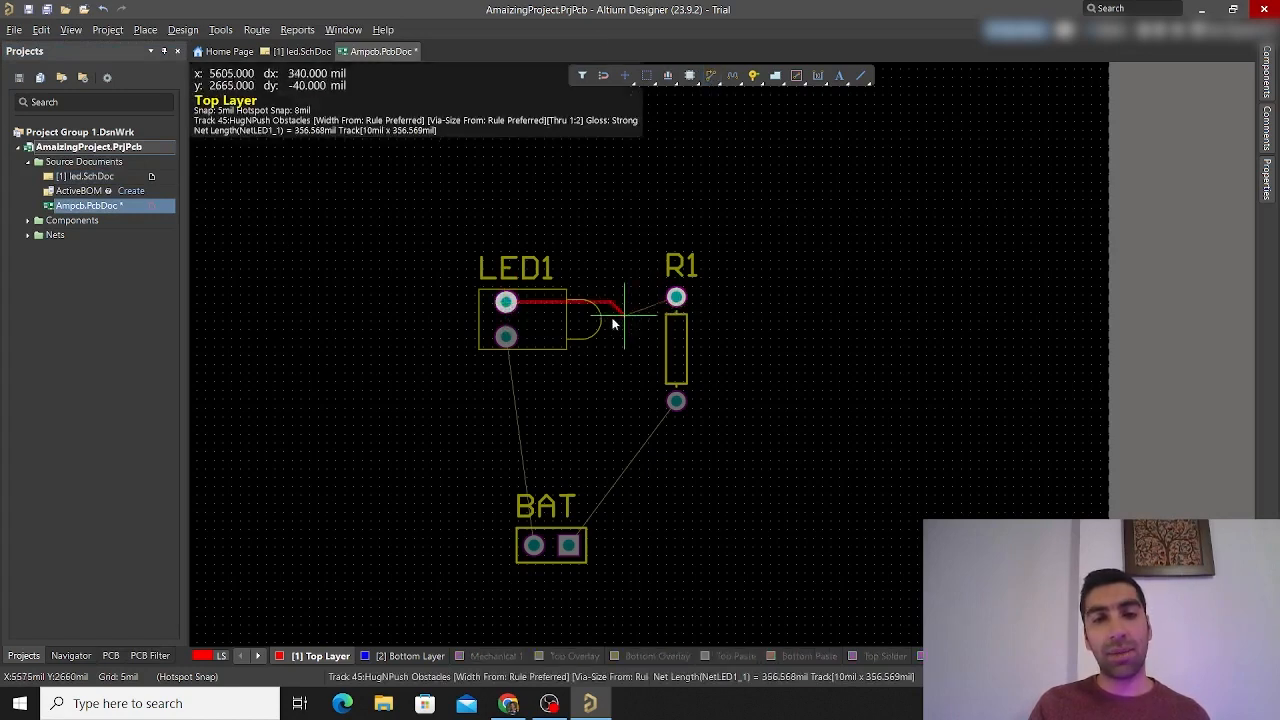
right_click(547, 307)
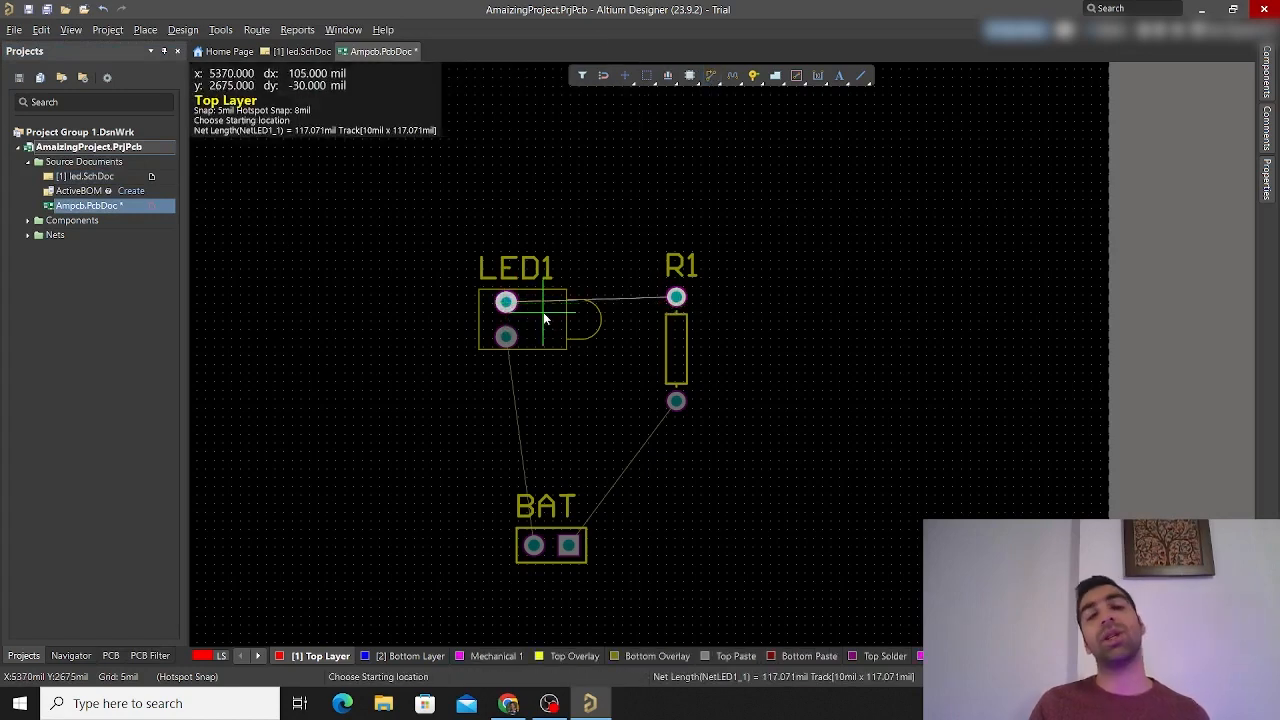
right_click(627, 347)
Shift R1 slightly so its upper pad lines up horizontally with the upper pad of LED1
drag(667, 348, 663, 359)
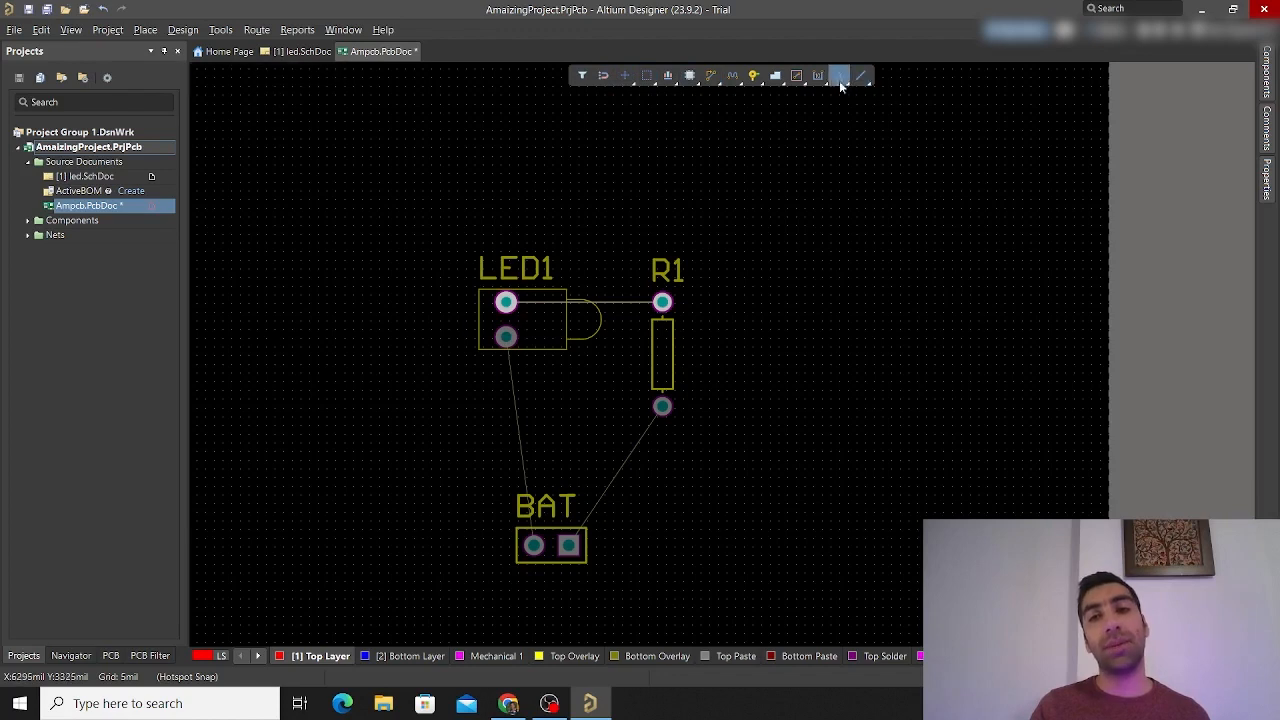
click(710, 77)
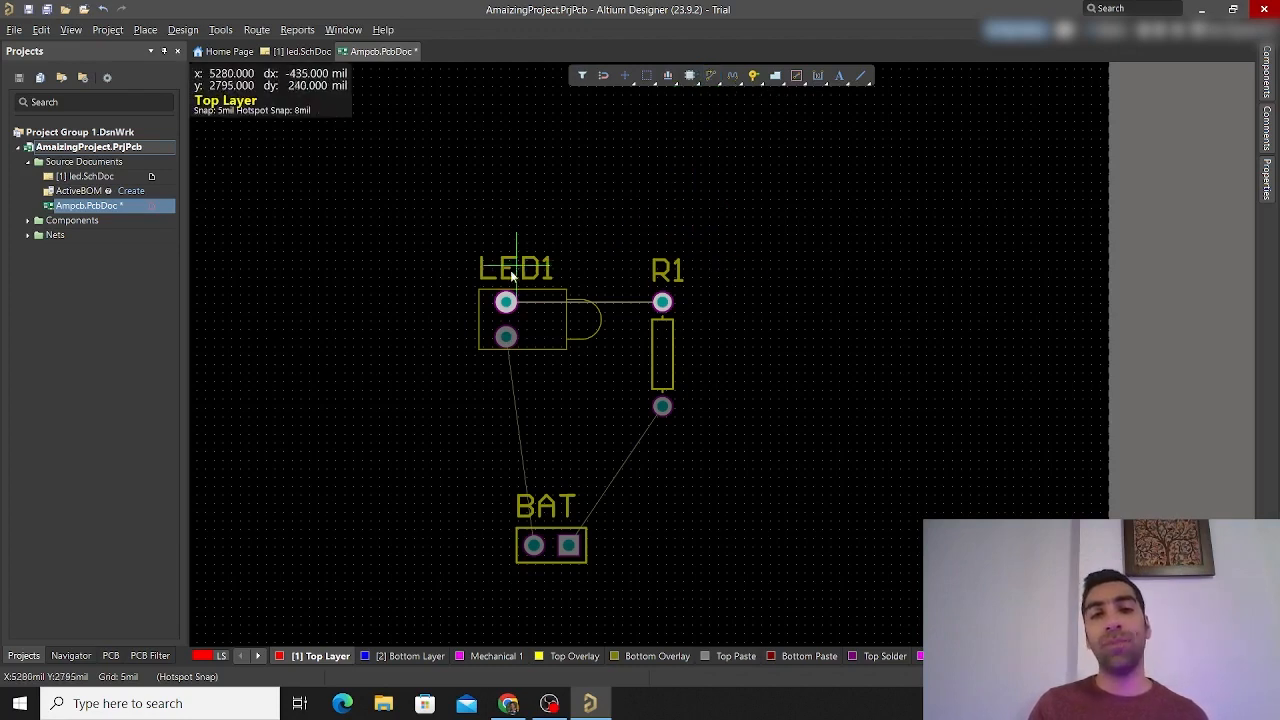
click(508, 303)
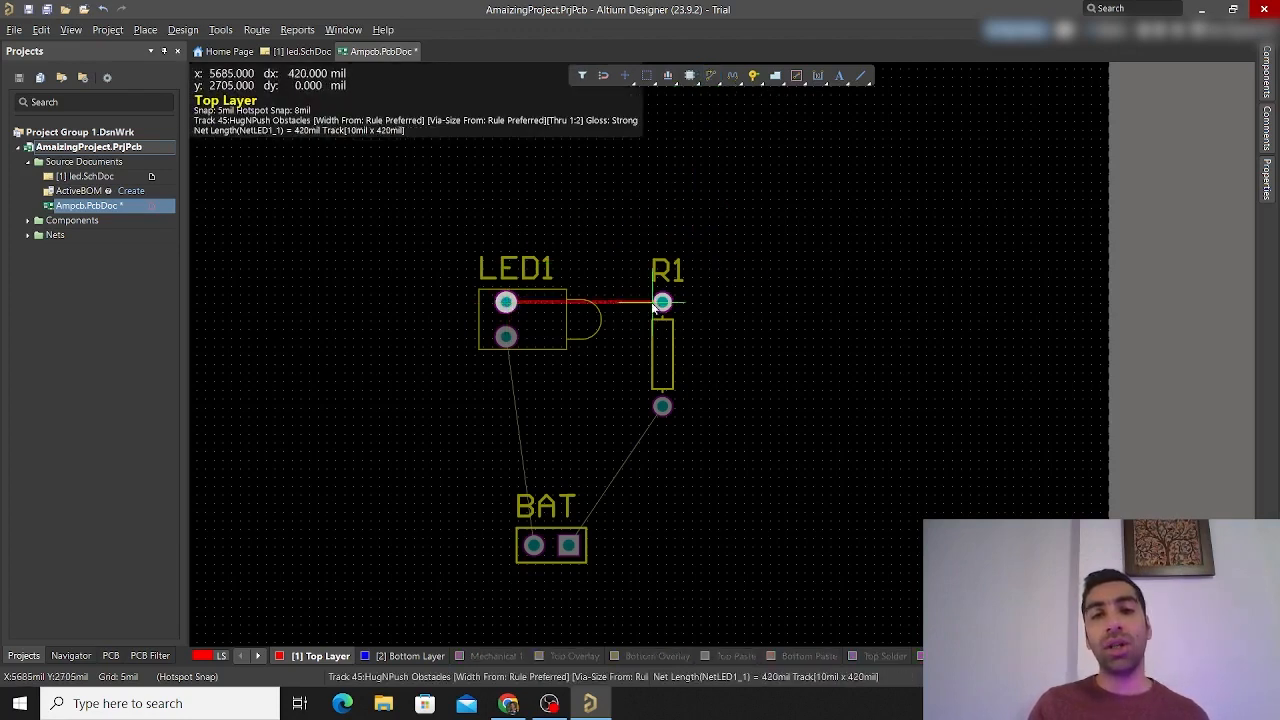
right_click(503, 297)
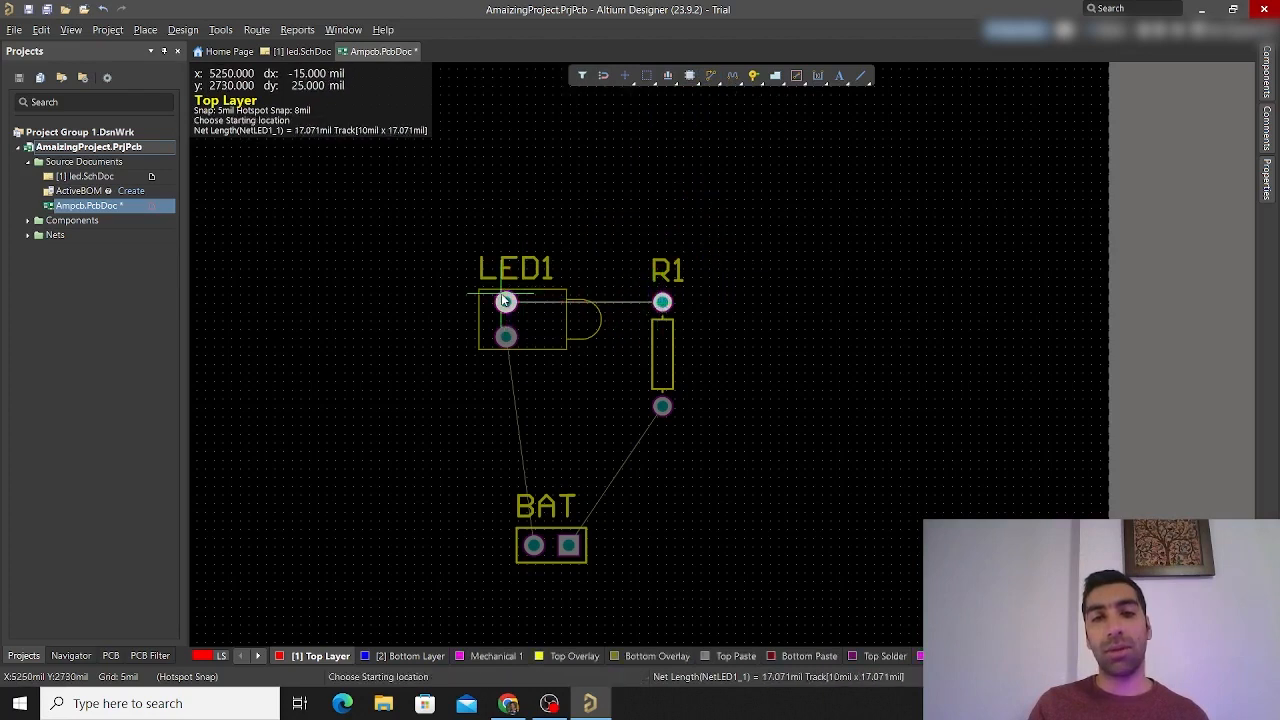
right_click(690, 168)
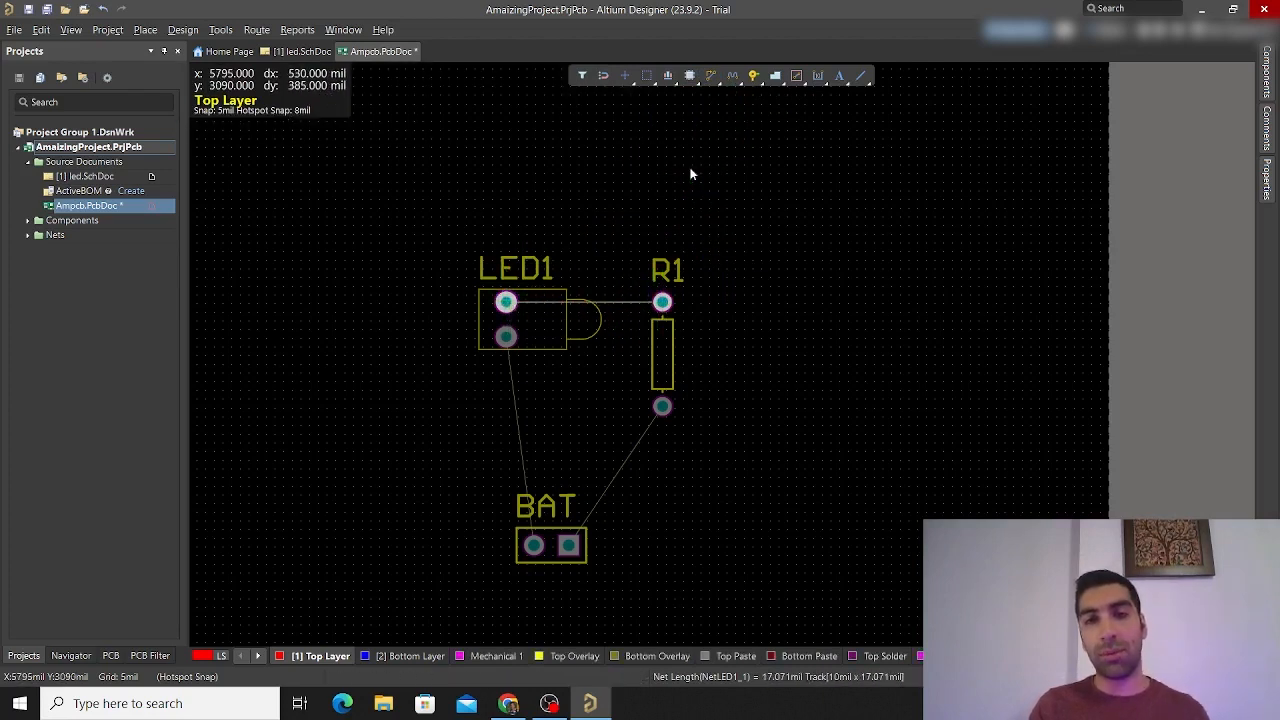
Route a straight Top Layer track from the upper pad of LED1 to the upper pad of R1
click(706, 79)
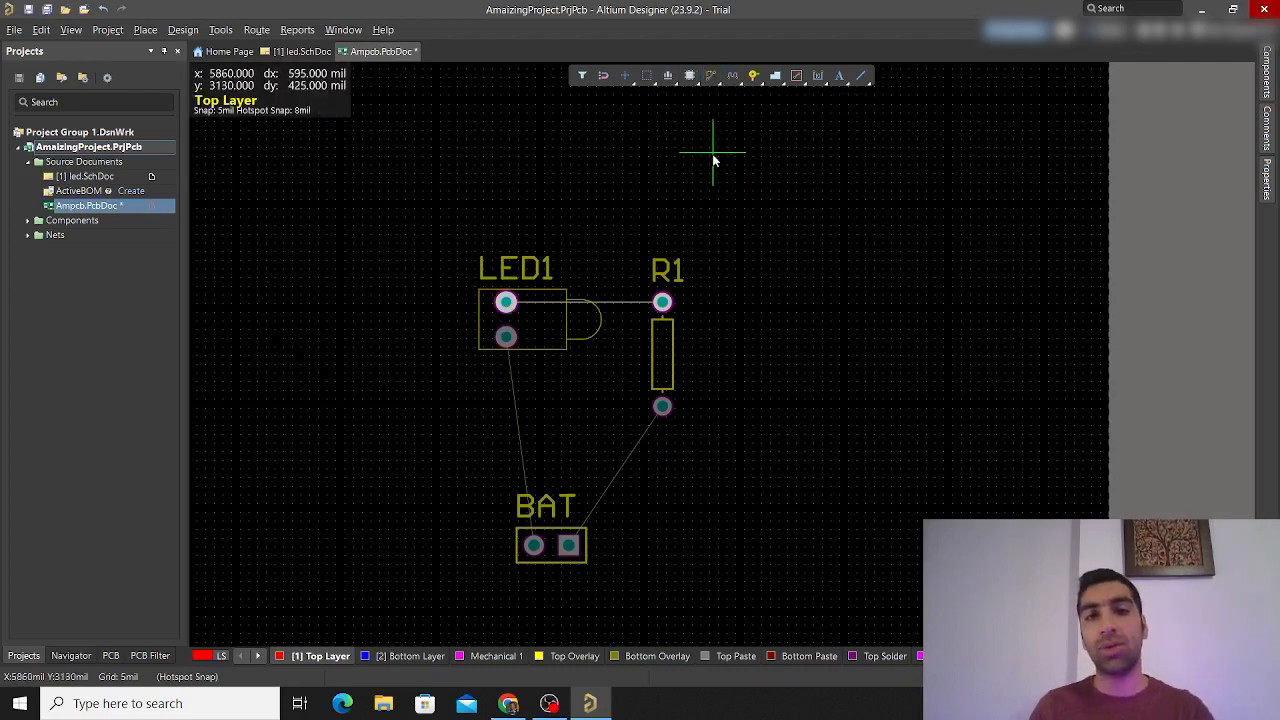
click(507, 304)
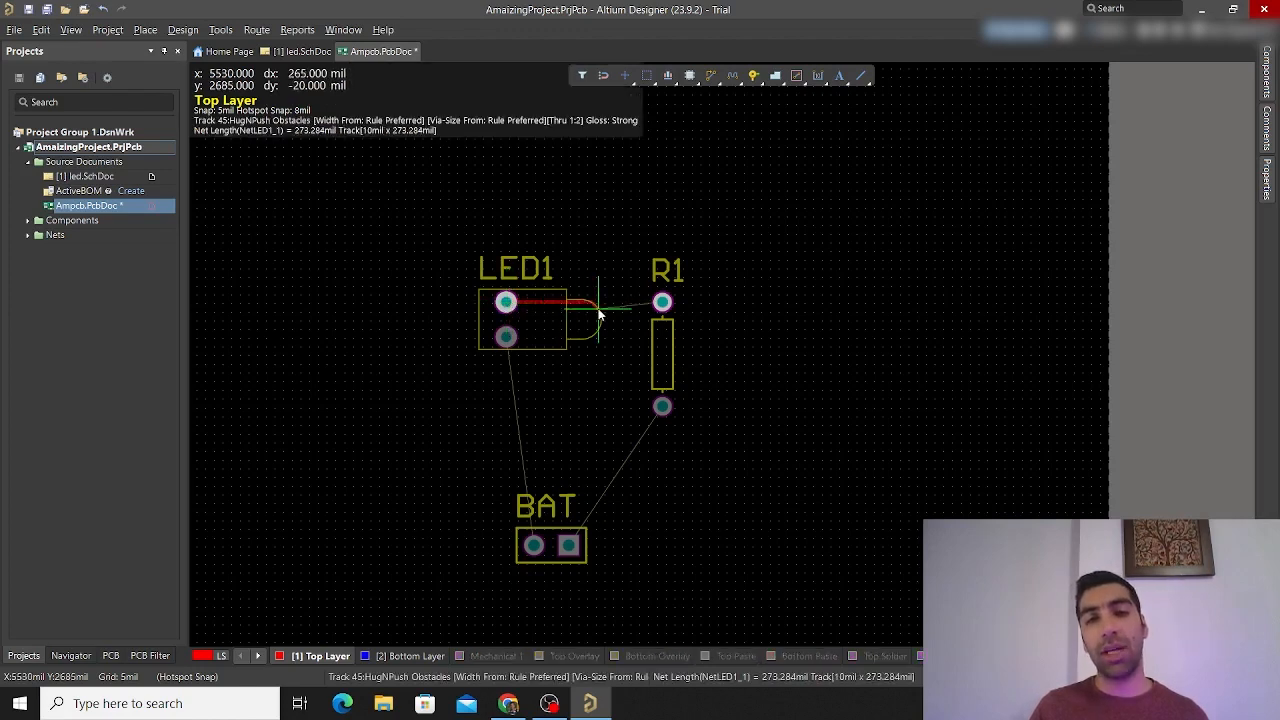
click(662, 303)
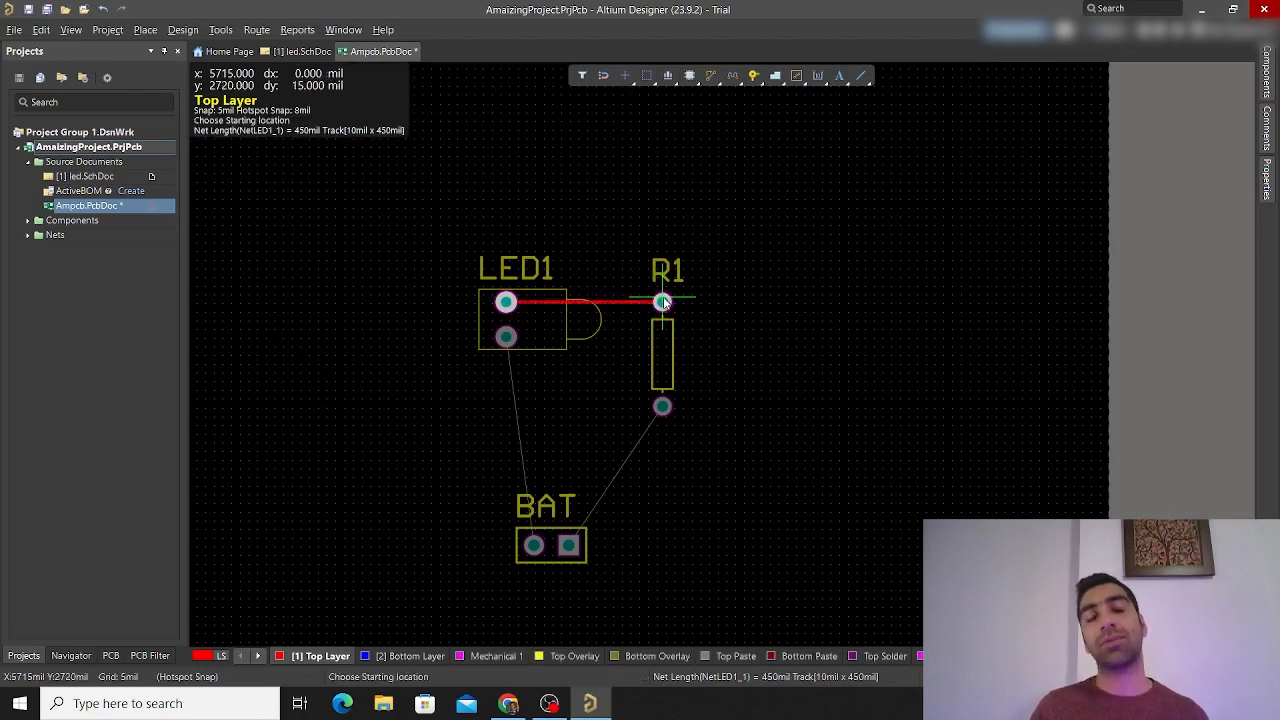
Route Top Layer tracks from R1's lower pad to BAT's square pad and from BAT's round pad to LED1's lower pad
click(660, 404)
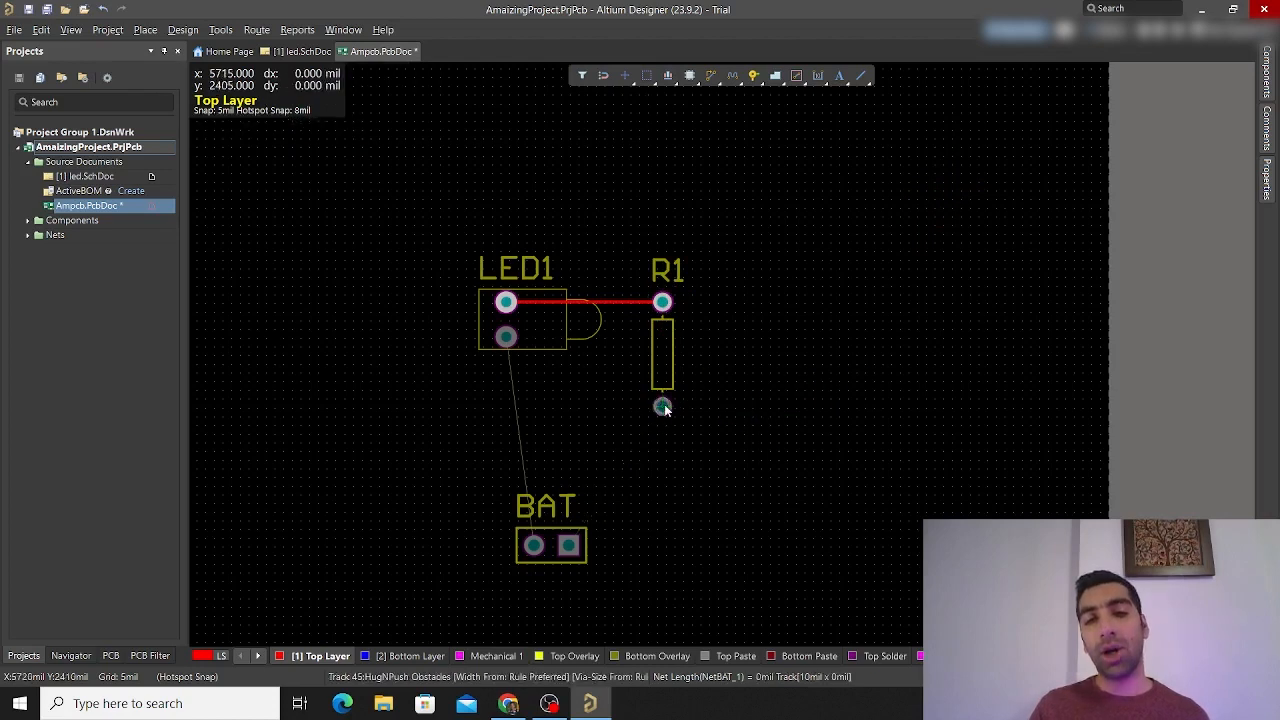
click(570, 545)
click(533, 545)
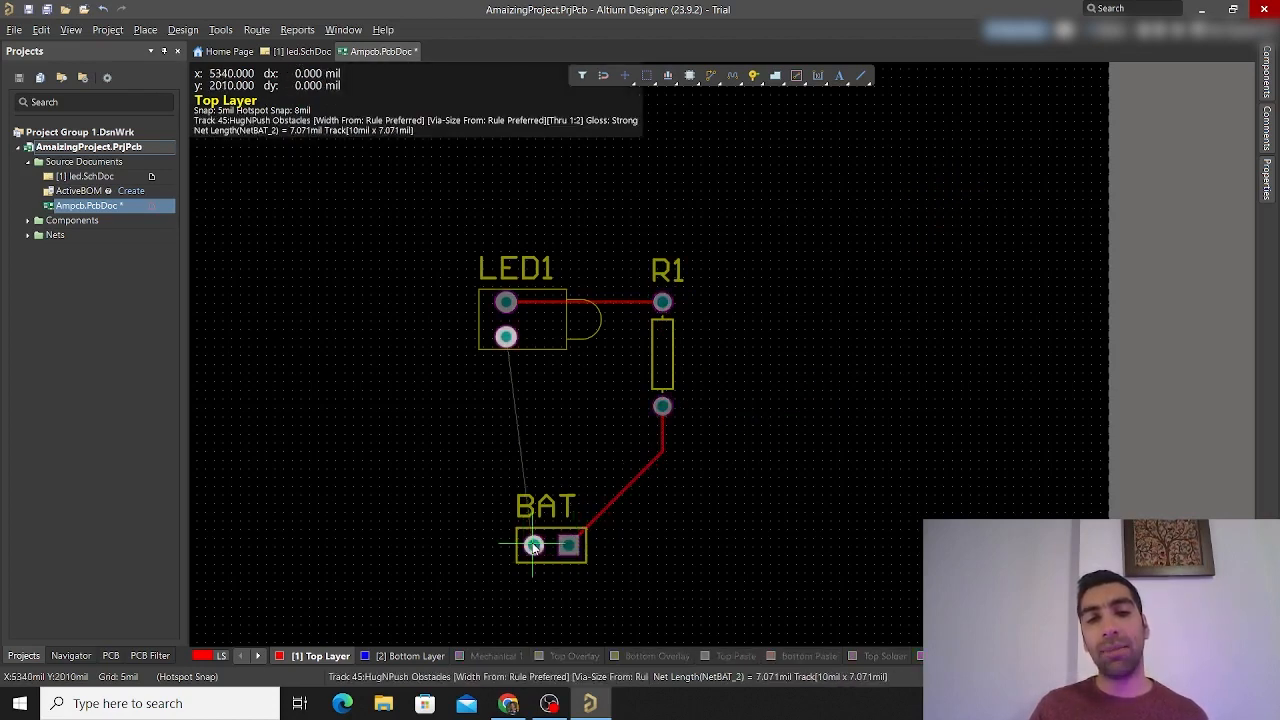
click(506, 338)
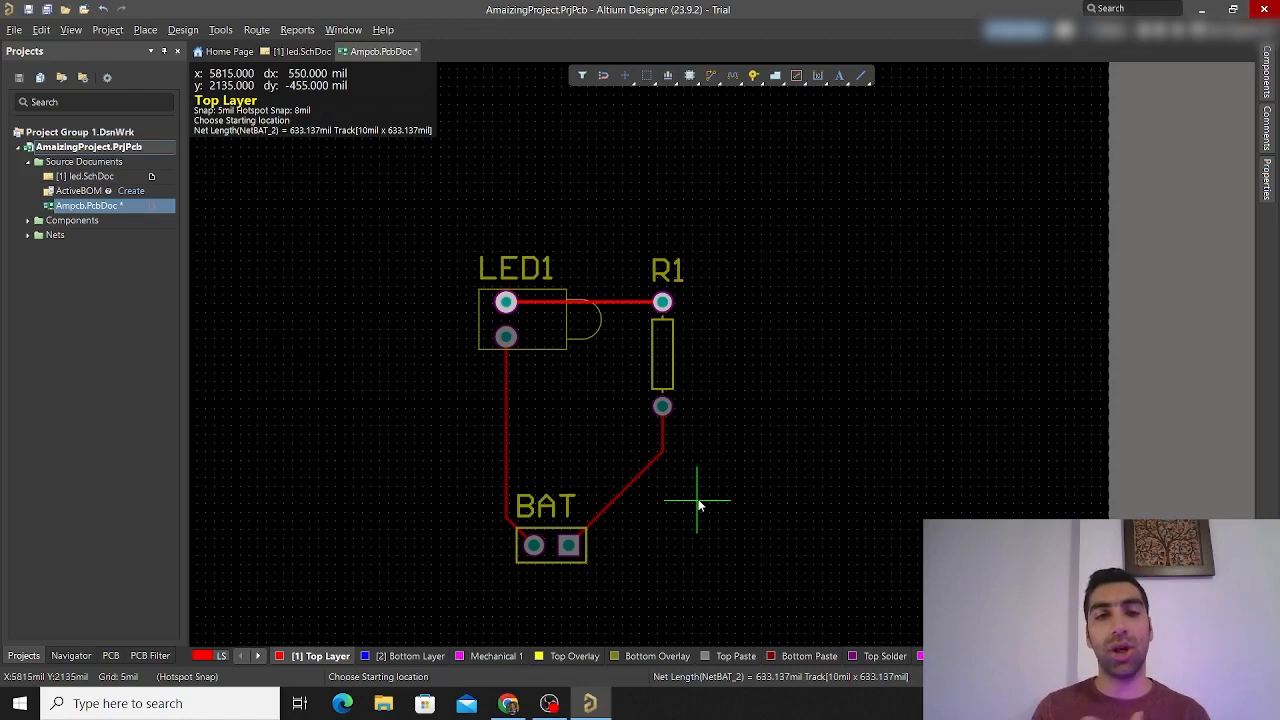
End the interactive routing and save Ampcb.PcbDoc
scroll(698, 505, down, 2)
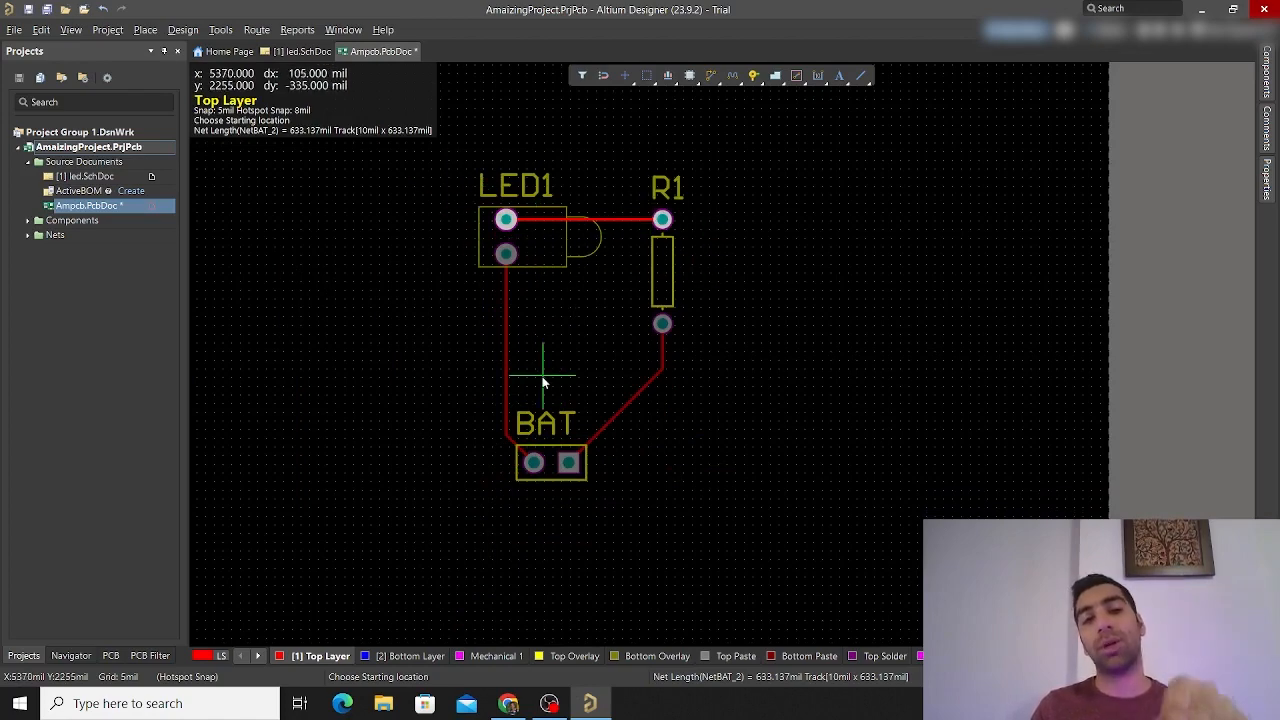
right_click(698, 360)
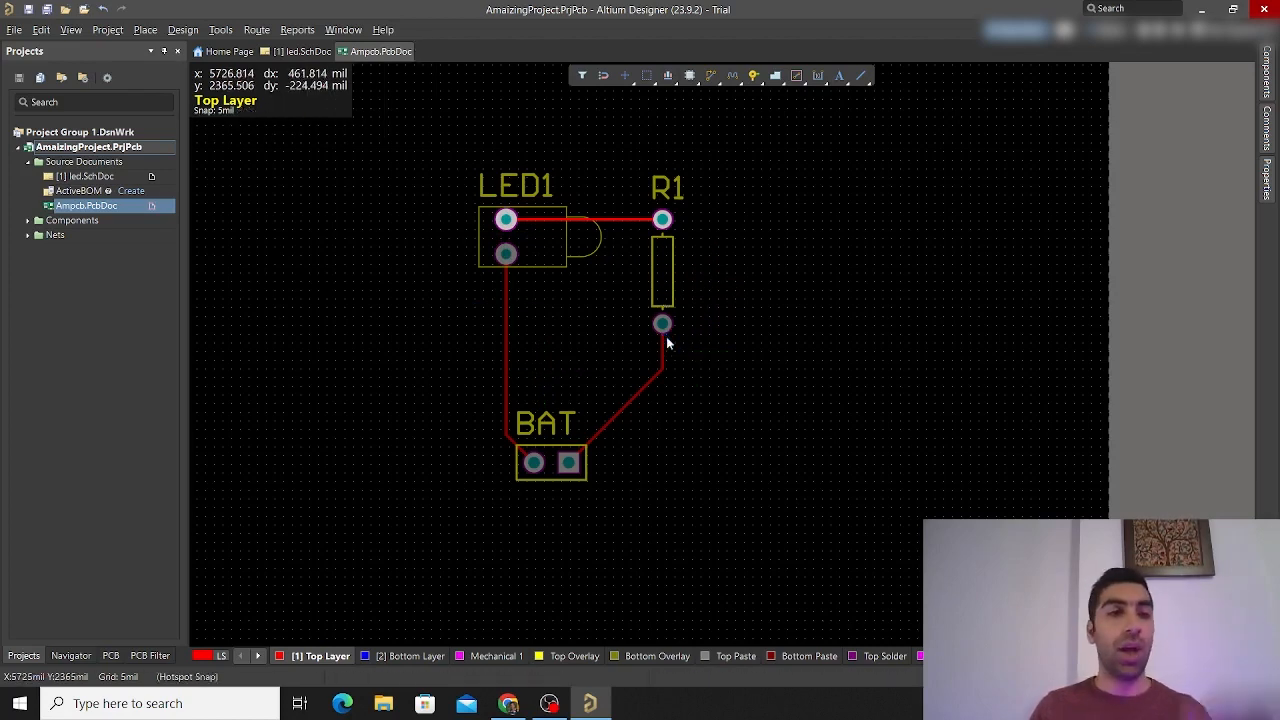
key(ctrl+s)
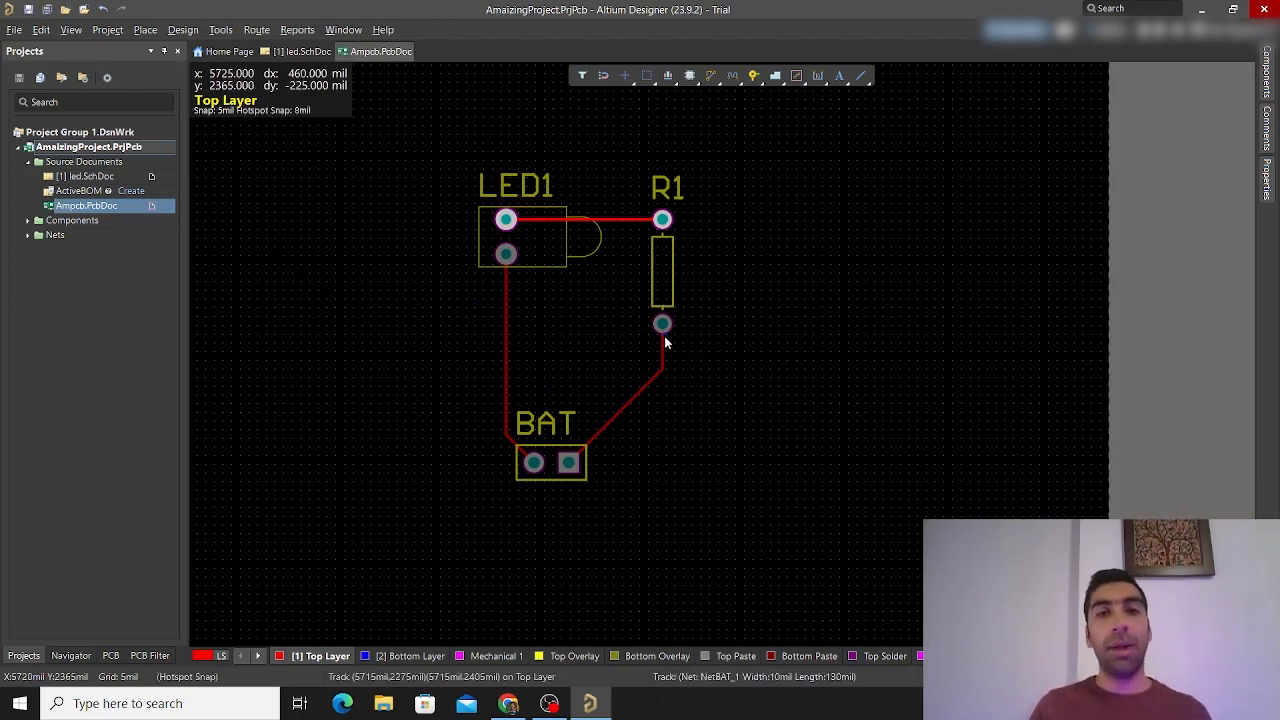
Return to the led schematic and place three net labels in the empty area beside R1
click(92, 177)
ctrl+scroll(689, 301, down, 3)
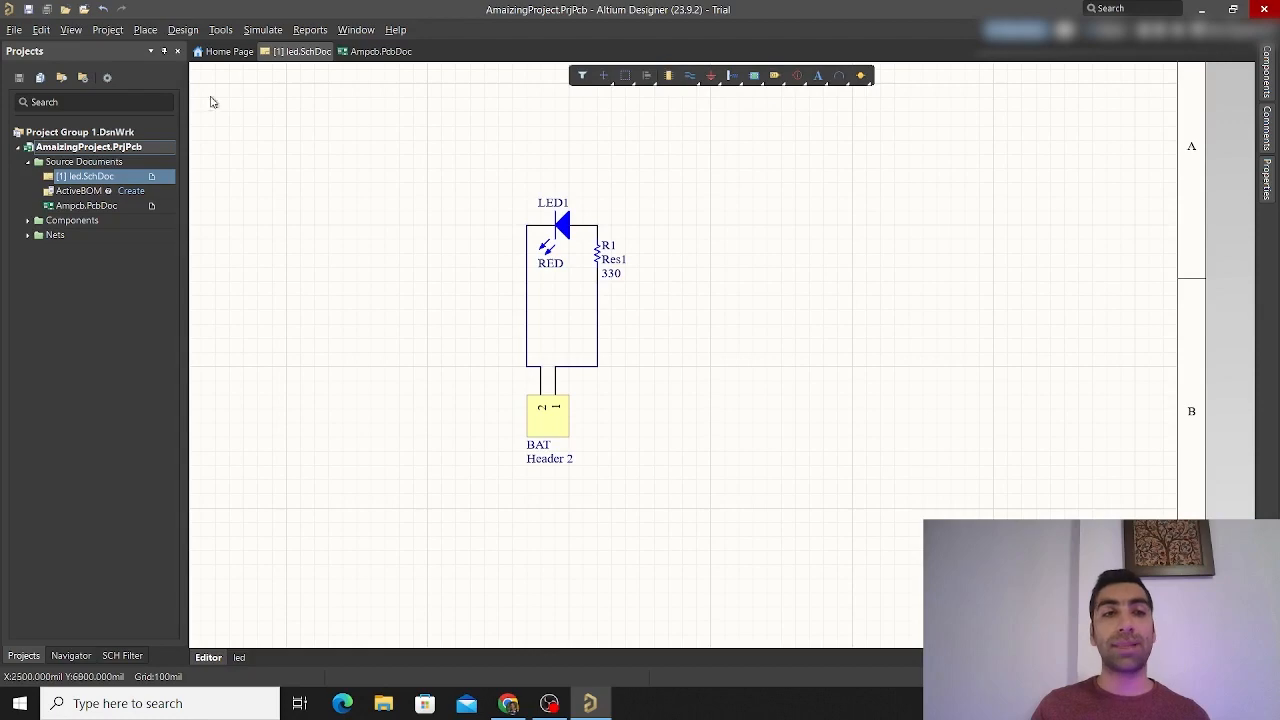
right_click(696, 77)
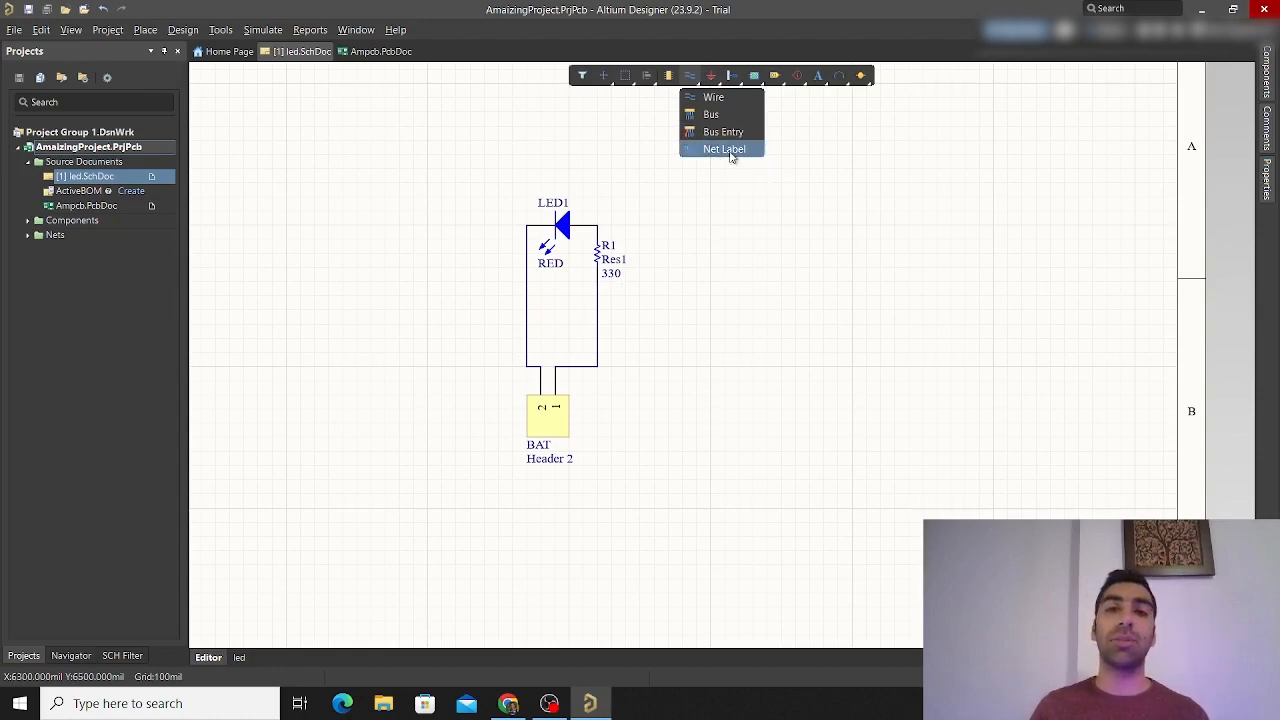
click(731, 151)
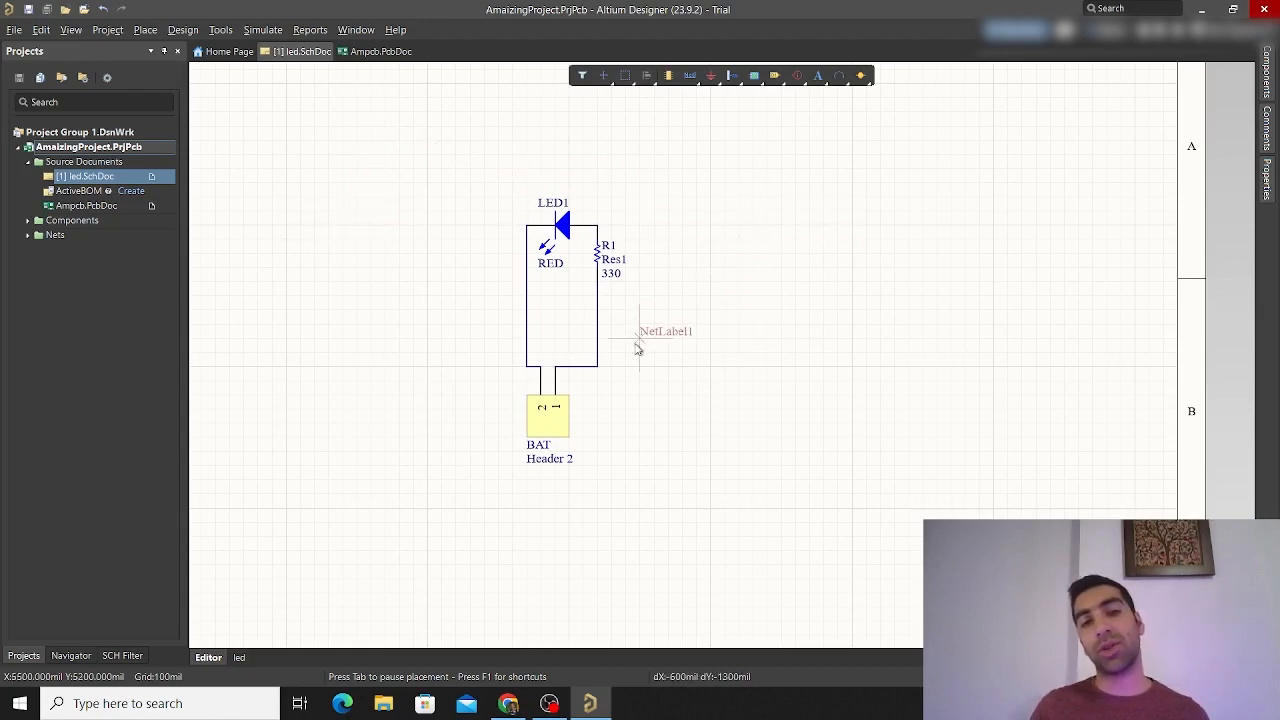
click(653, 280)
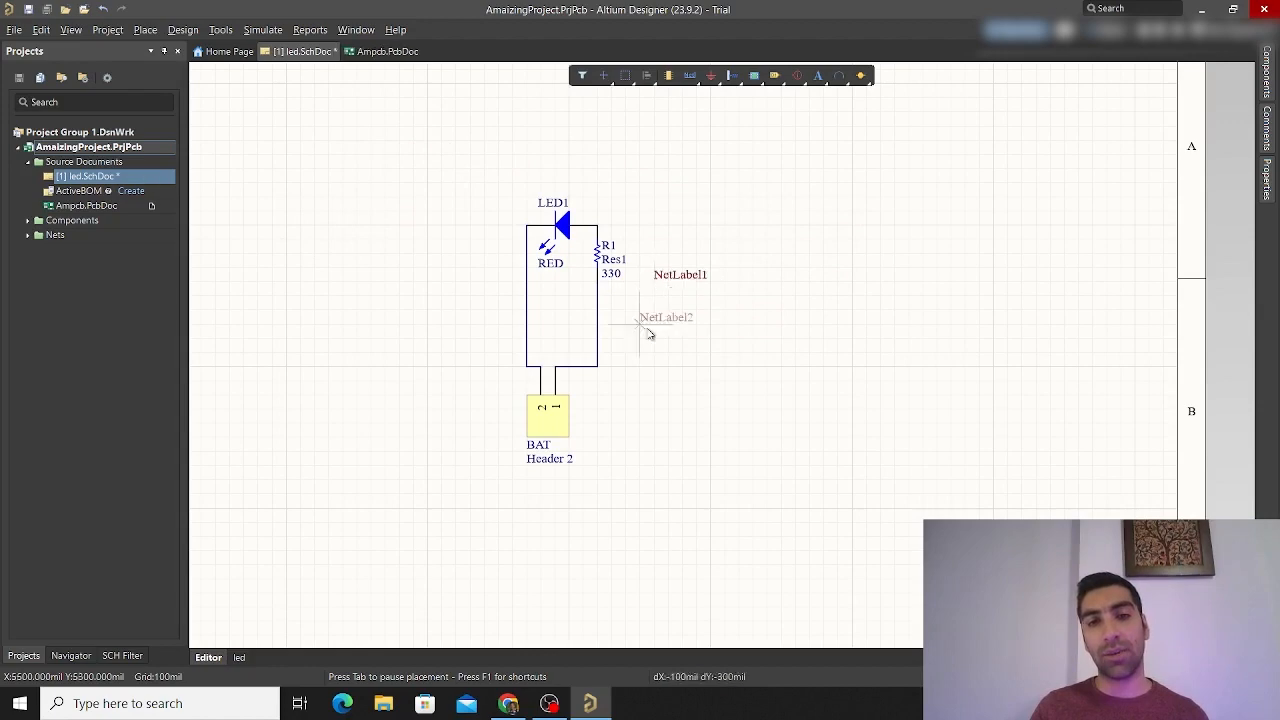
click(673, 323)
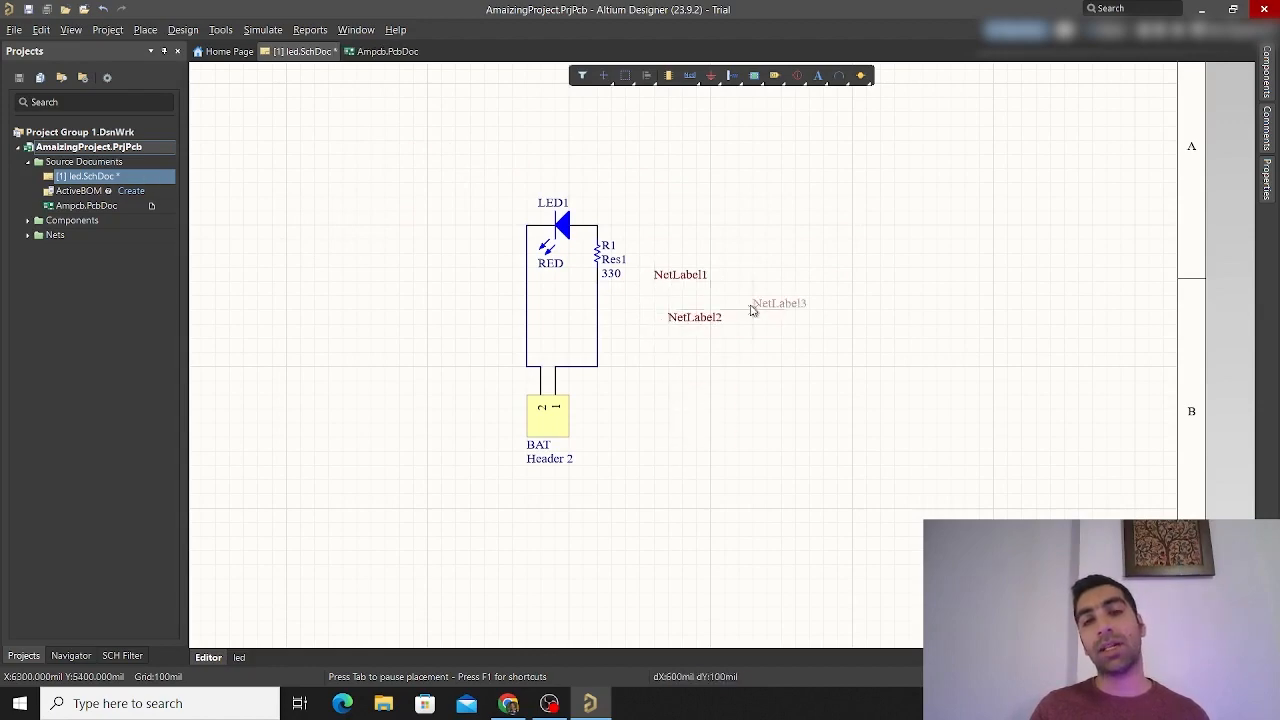
click(871, 238)
key(Escape)
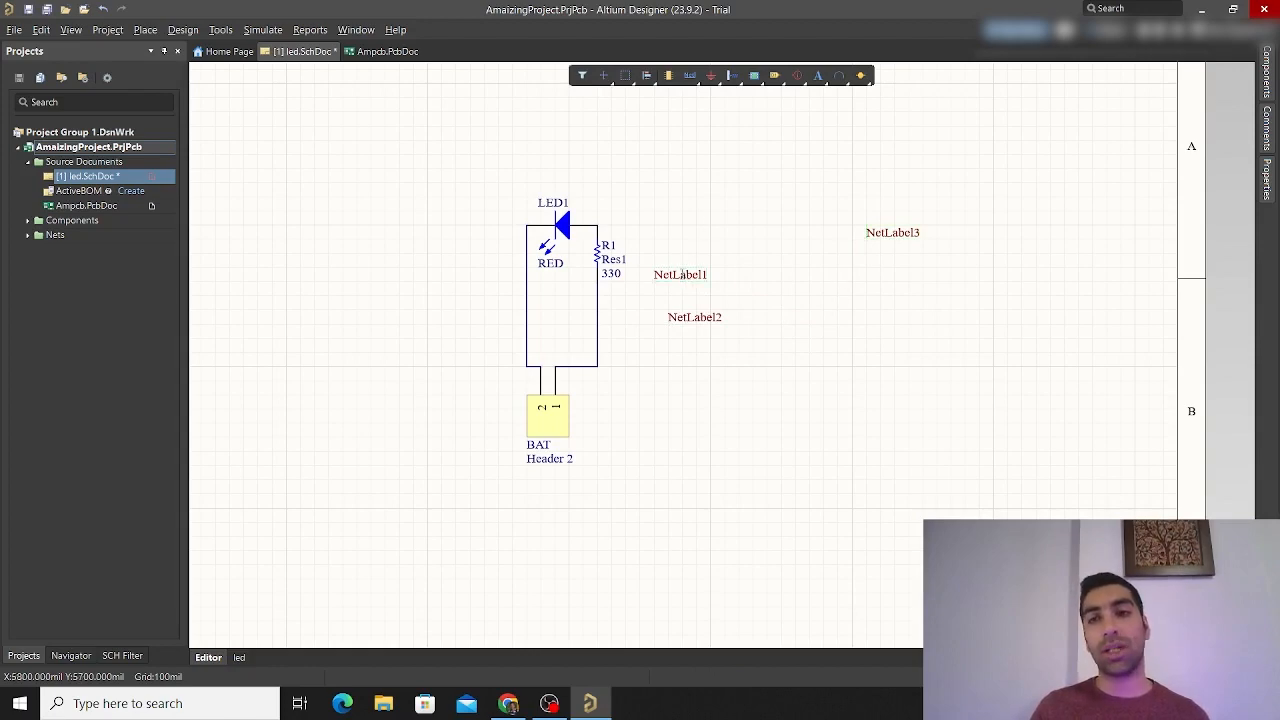
Rename the first net label N_bat and move it onto the wire leading to BAT pin 2
double_click(680, 274)
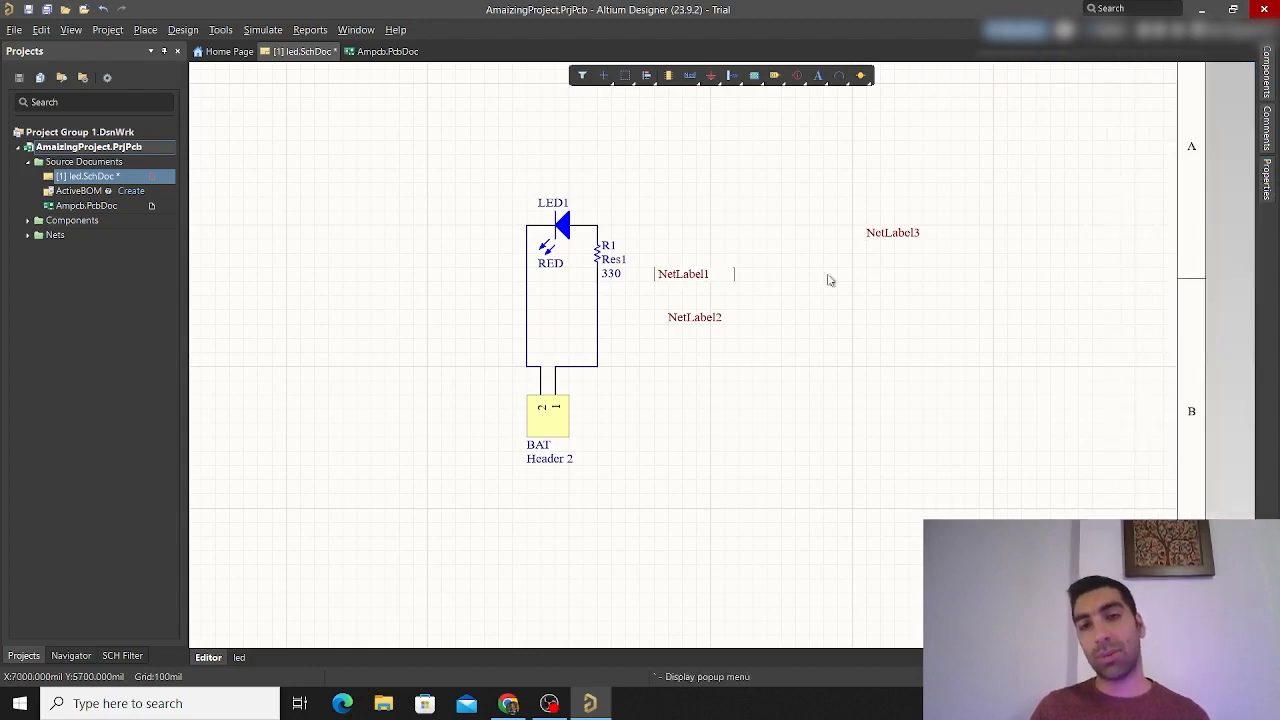
double_click(689, 280)
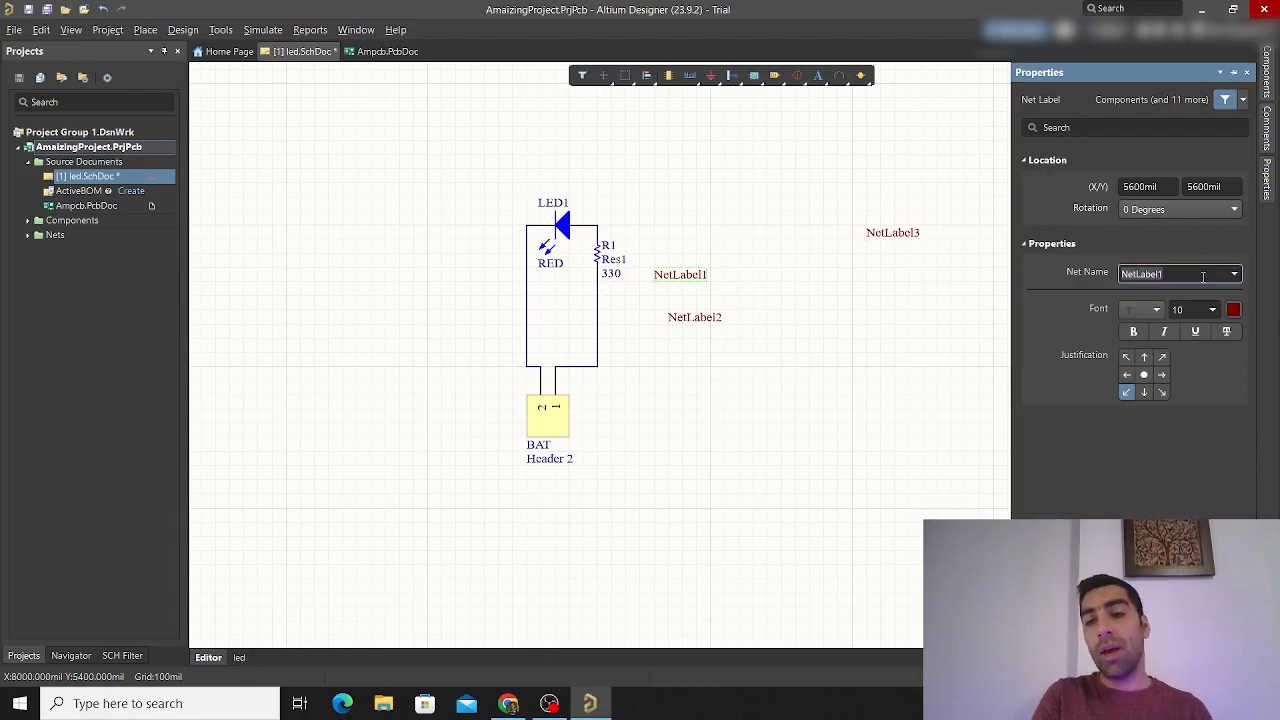
key(BackSpace)
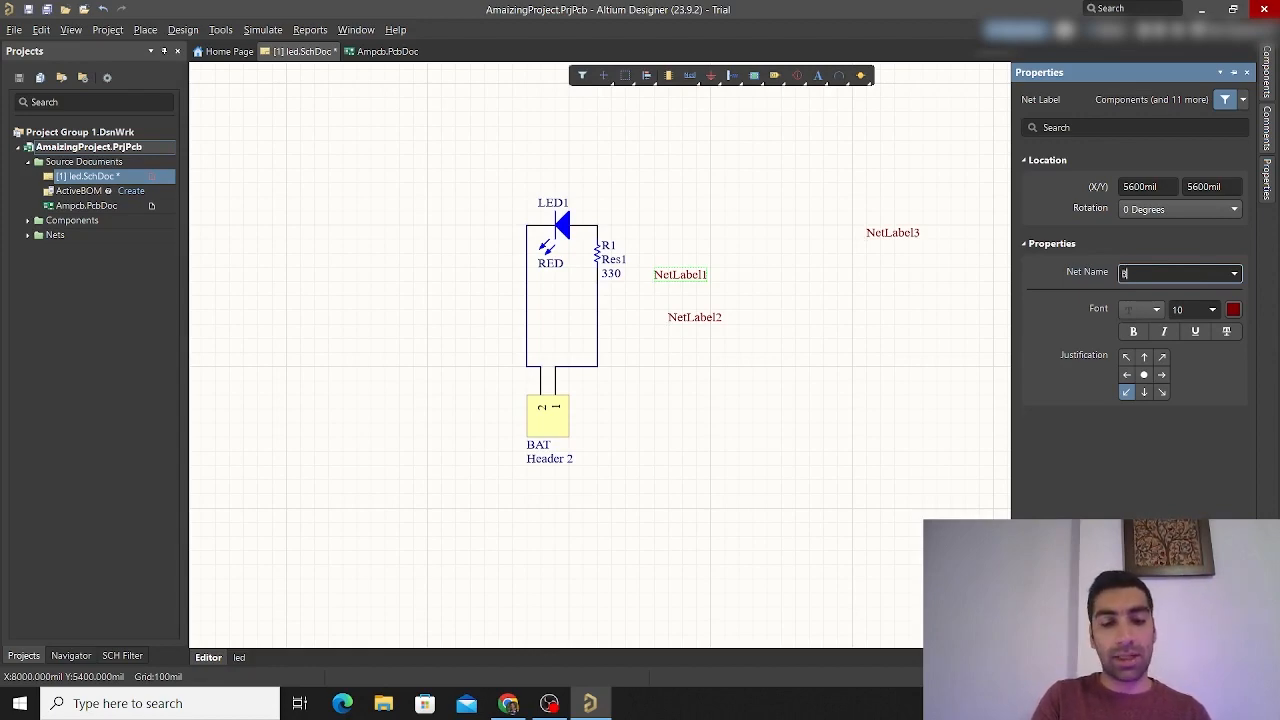
key(BackSpace)
text(NetLabel1)
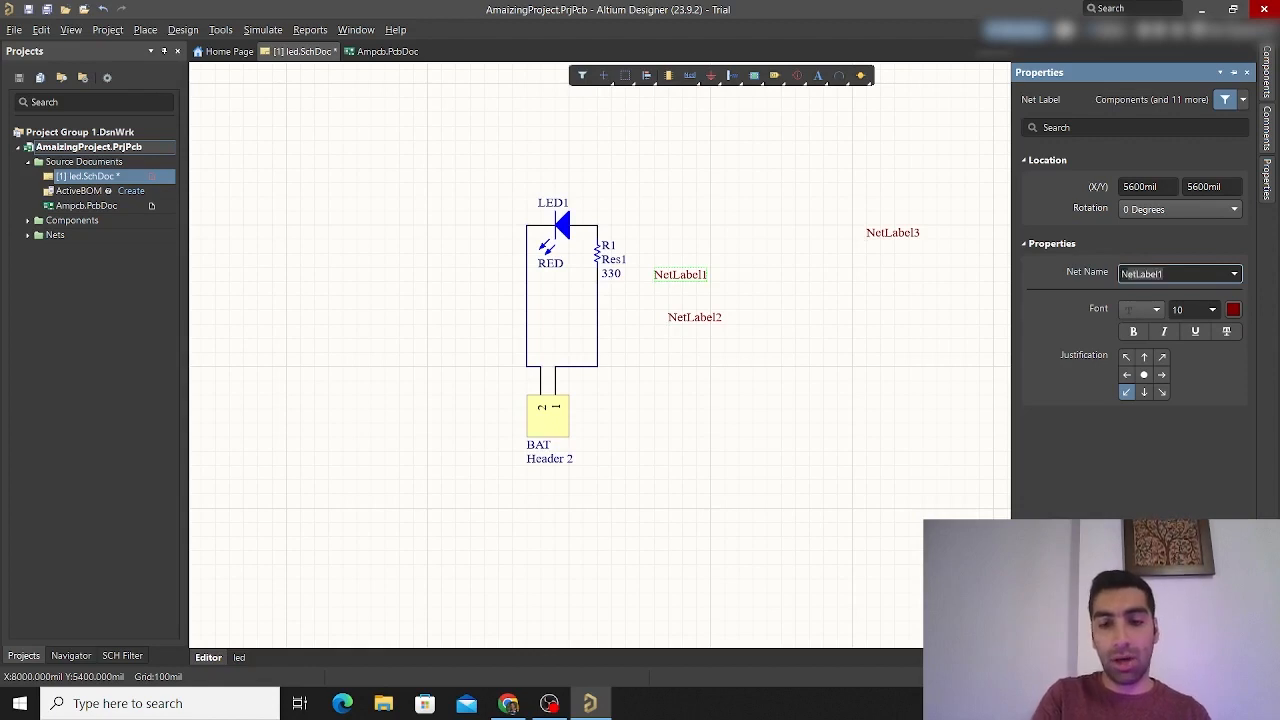
key(Delete)
text(_bat)
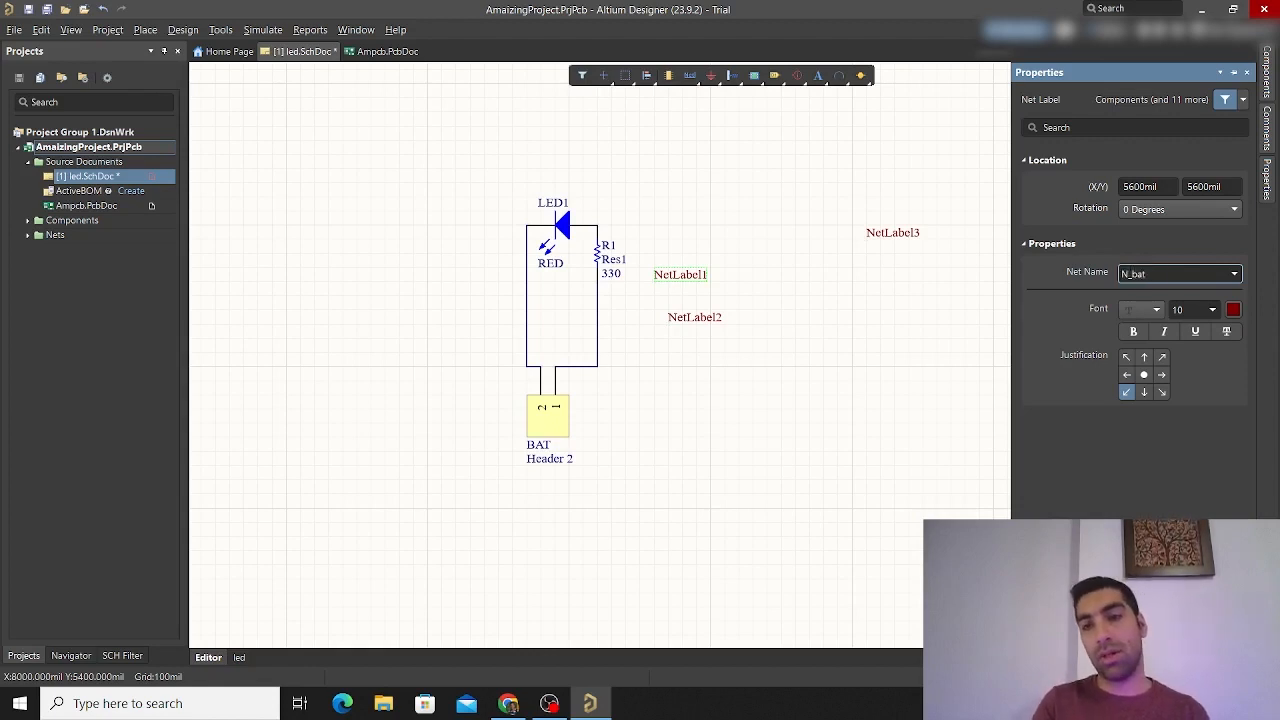
key(Return)
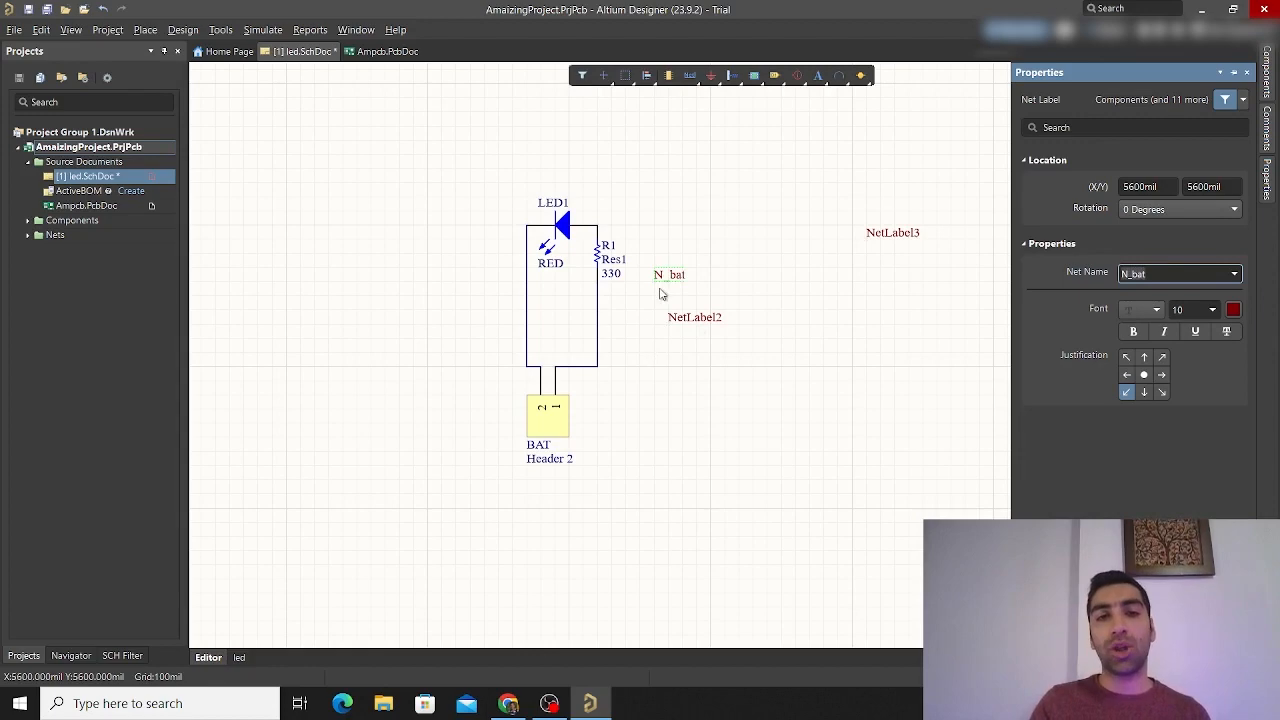
drag(670, 277, 528, 366)
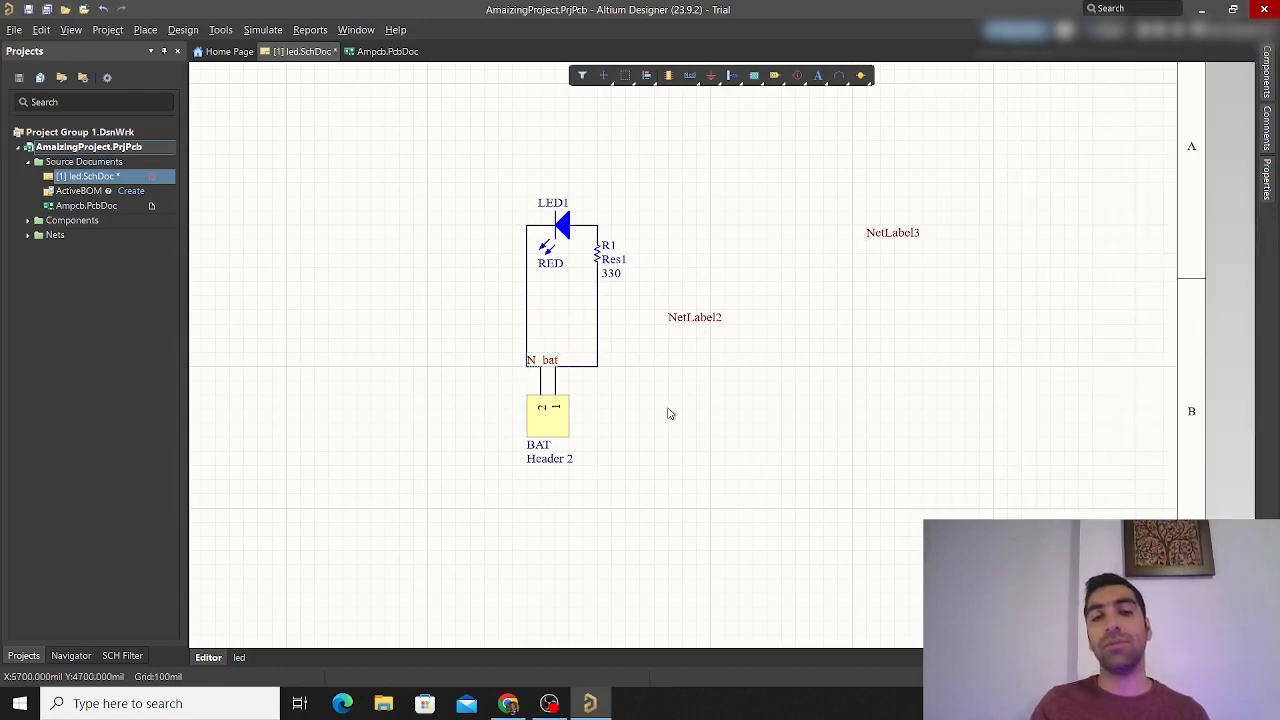
Rename the second net label P_bat and move it onto the wire leading to BAT pin 1
double_click(702, 320)
text(P_bat)
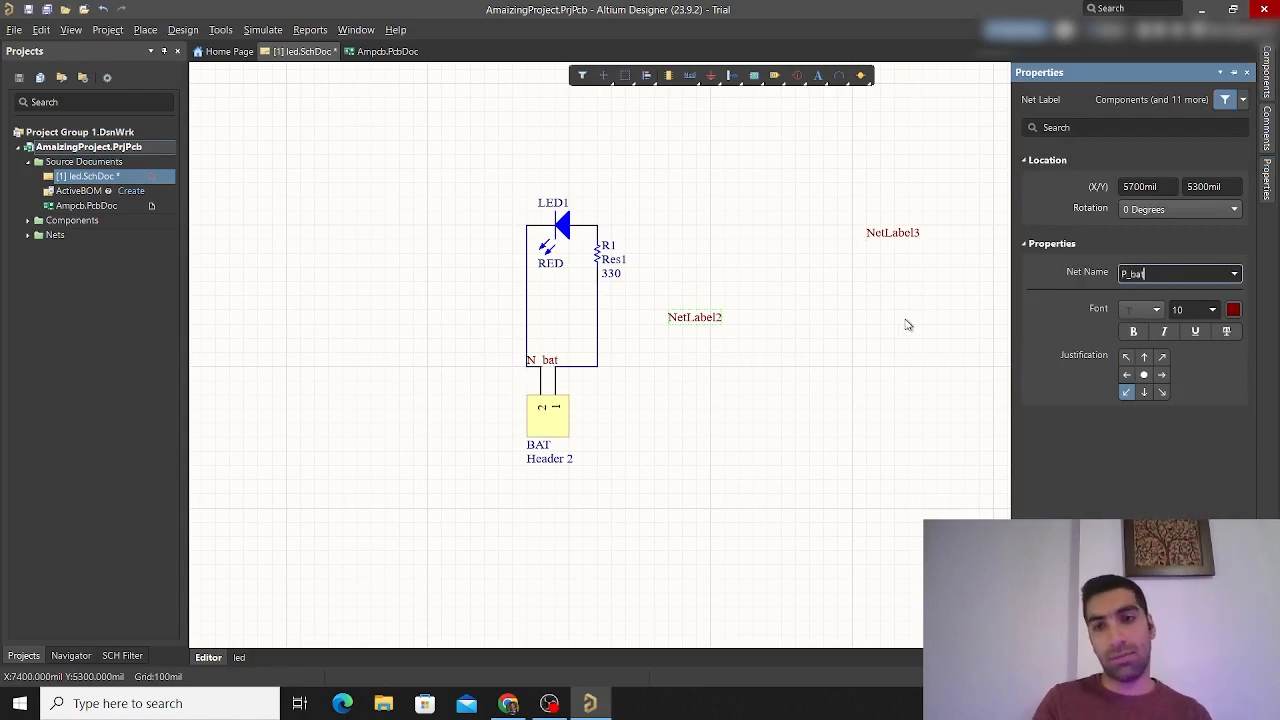
key(Return)
click(757, 480)
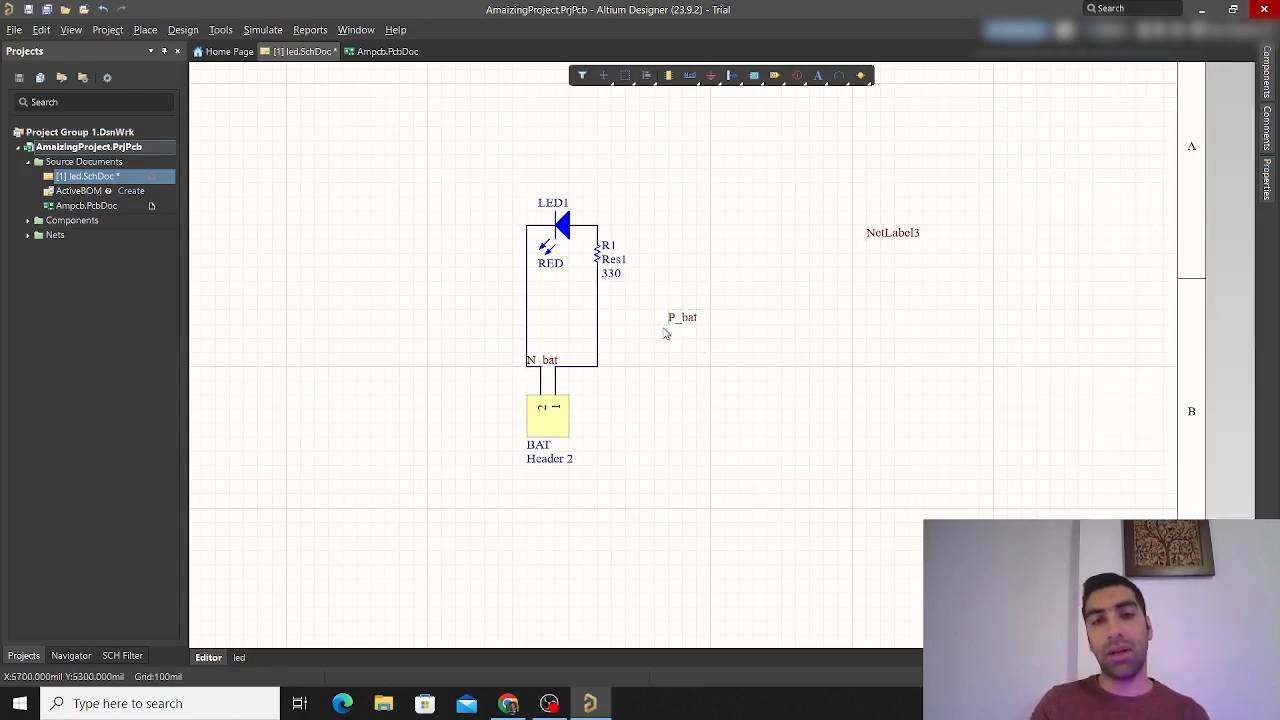
drag(665, 333, 567, 370)
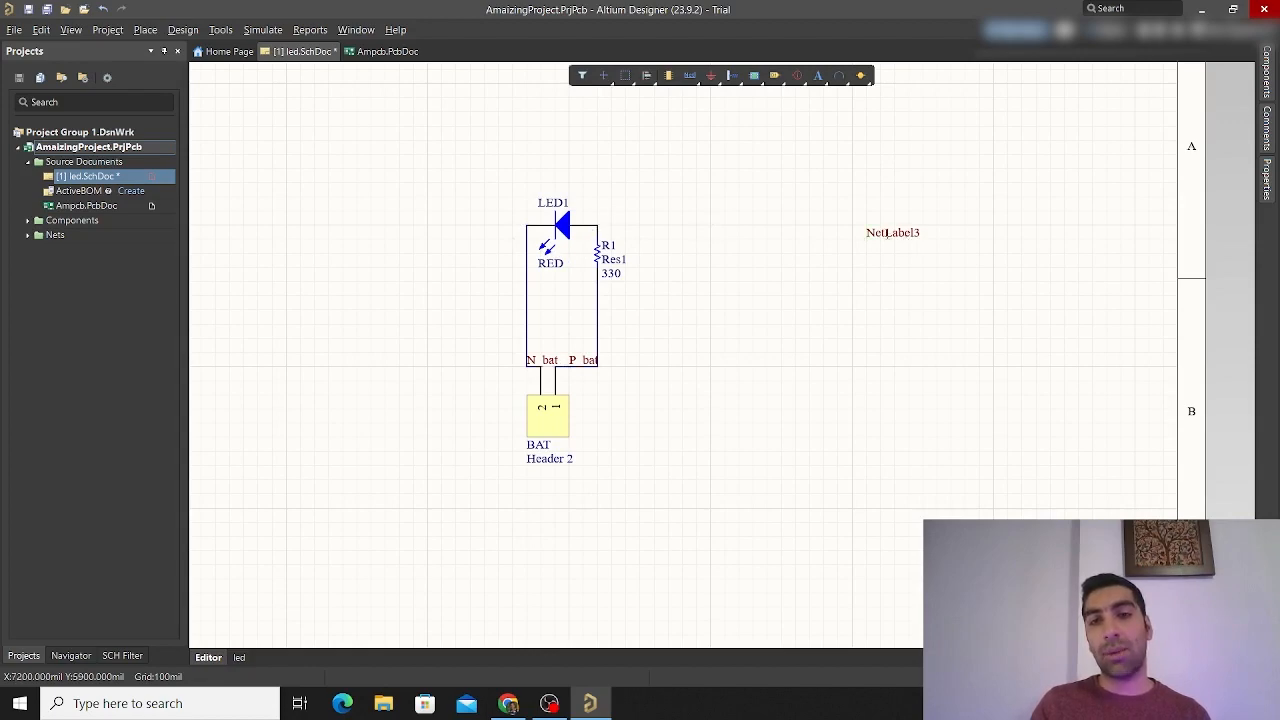
Rename the third net label RTD and move it closer to the circuit, above and to the right of R1
double_click(887, 232)
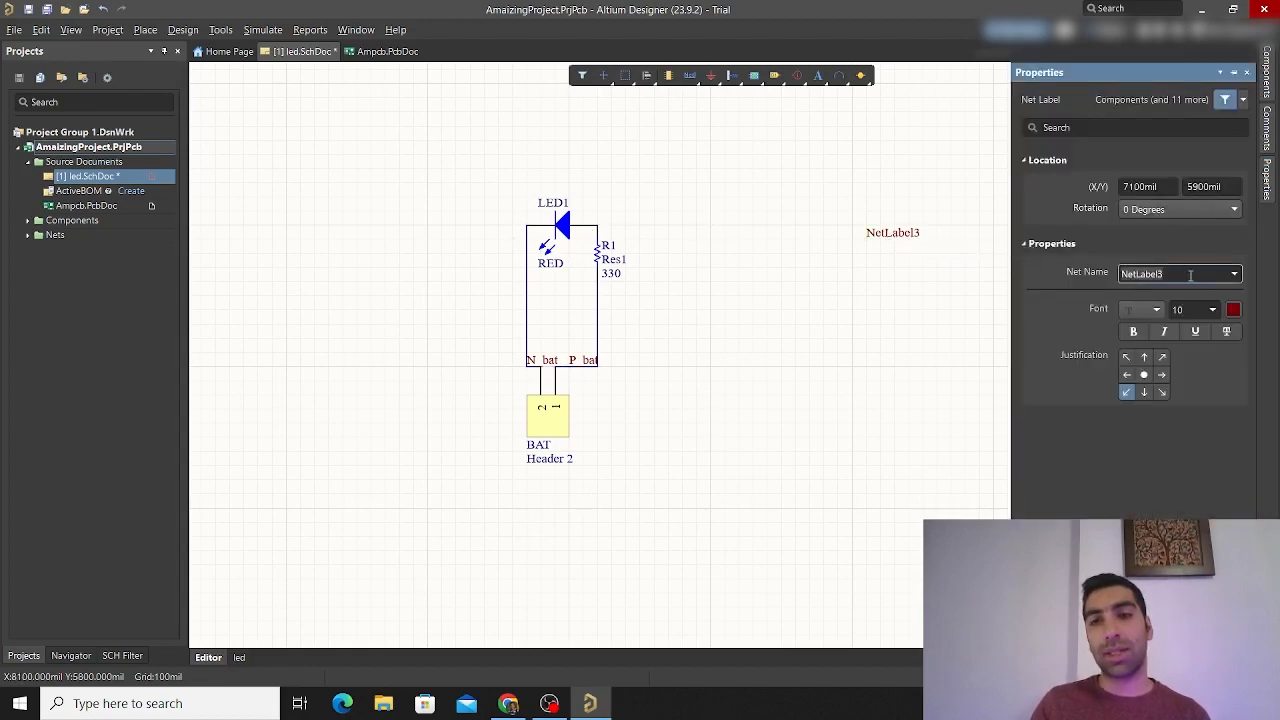
text(R)
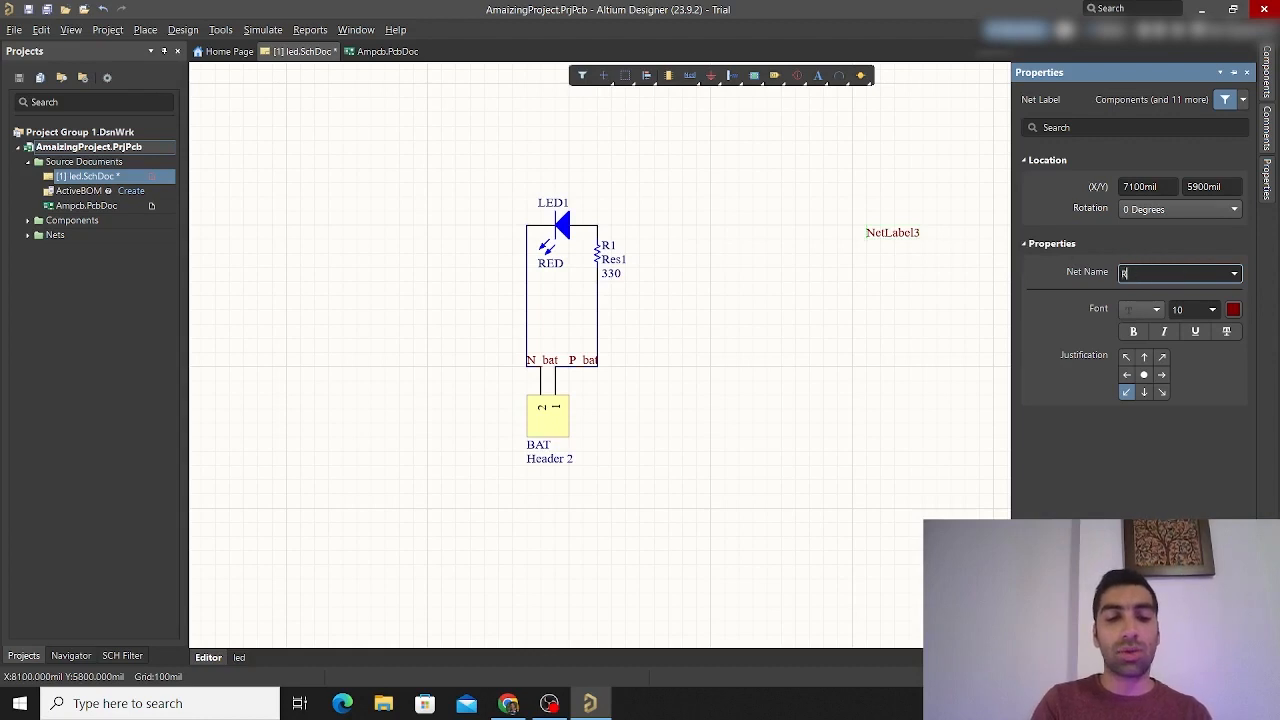
text(TD)
key(Return)
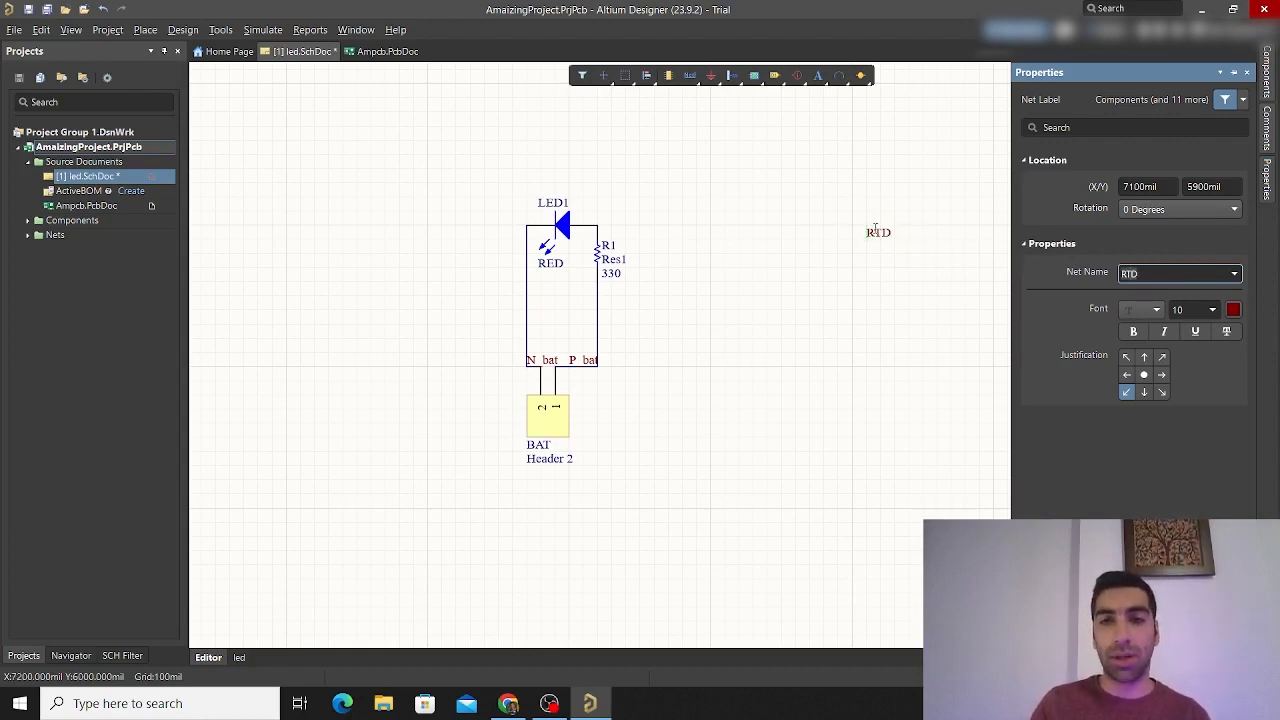
drag(875, 230, 663, 188)
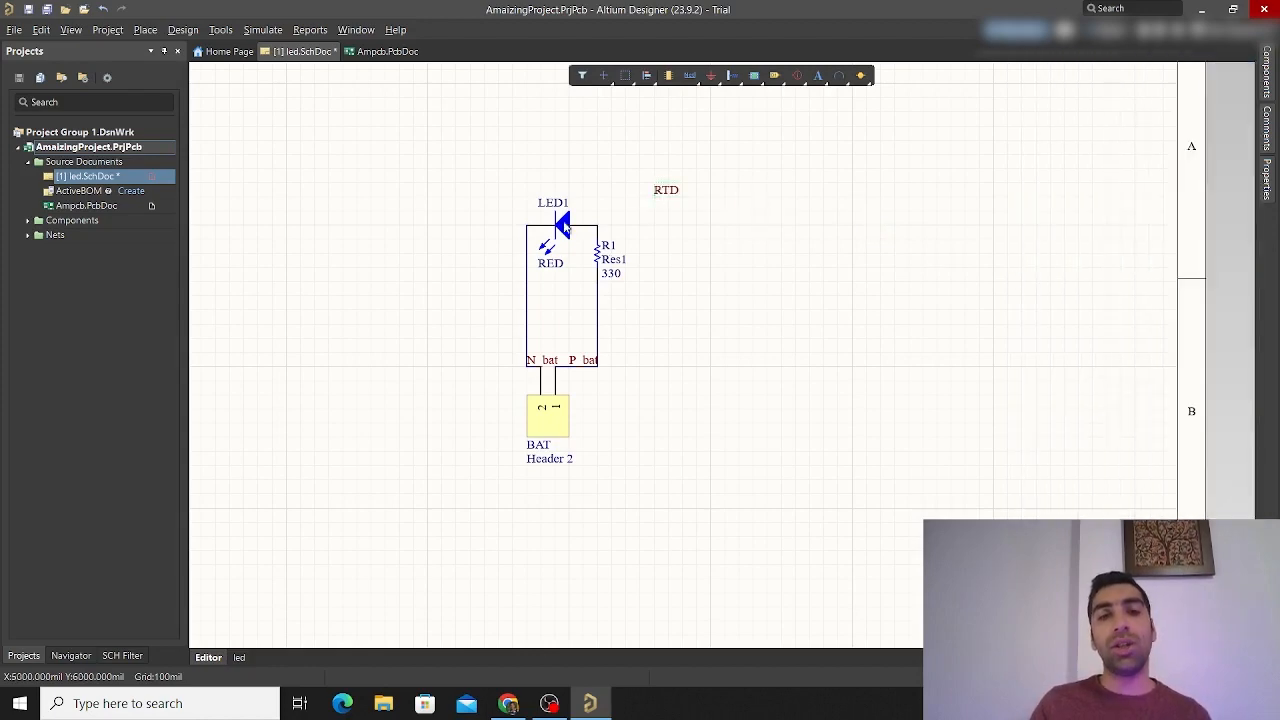
Move LED1 away from its wires, rotate it upright with its cathode up, and attach the RTD label to its lower pin
drag(563, 227, 837, 252)
key(space)
key(space)
key(space)
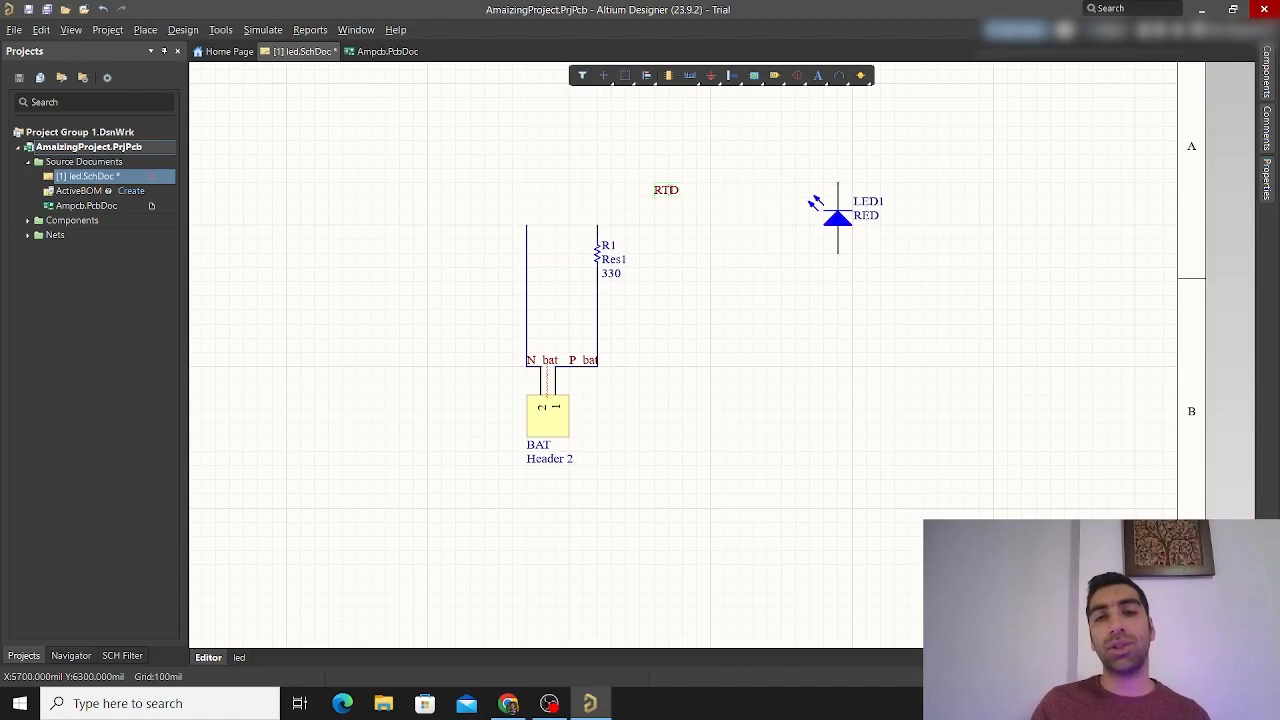
drag(666, 190, 850, 246)
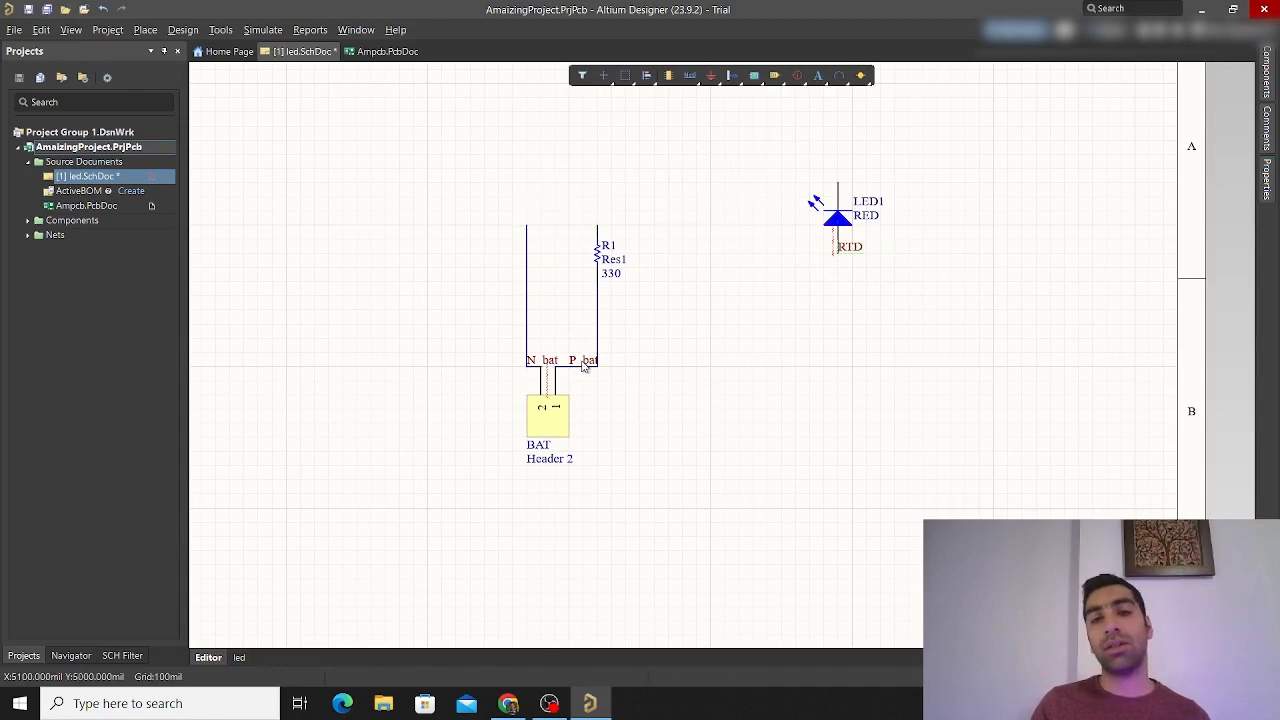
Move R1 off its wire to below and right of LED1 and place a copy of the RTD label on its upper pin
drag(600, 258, 951, 314)
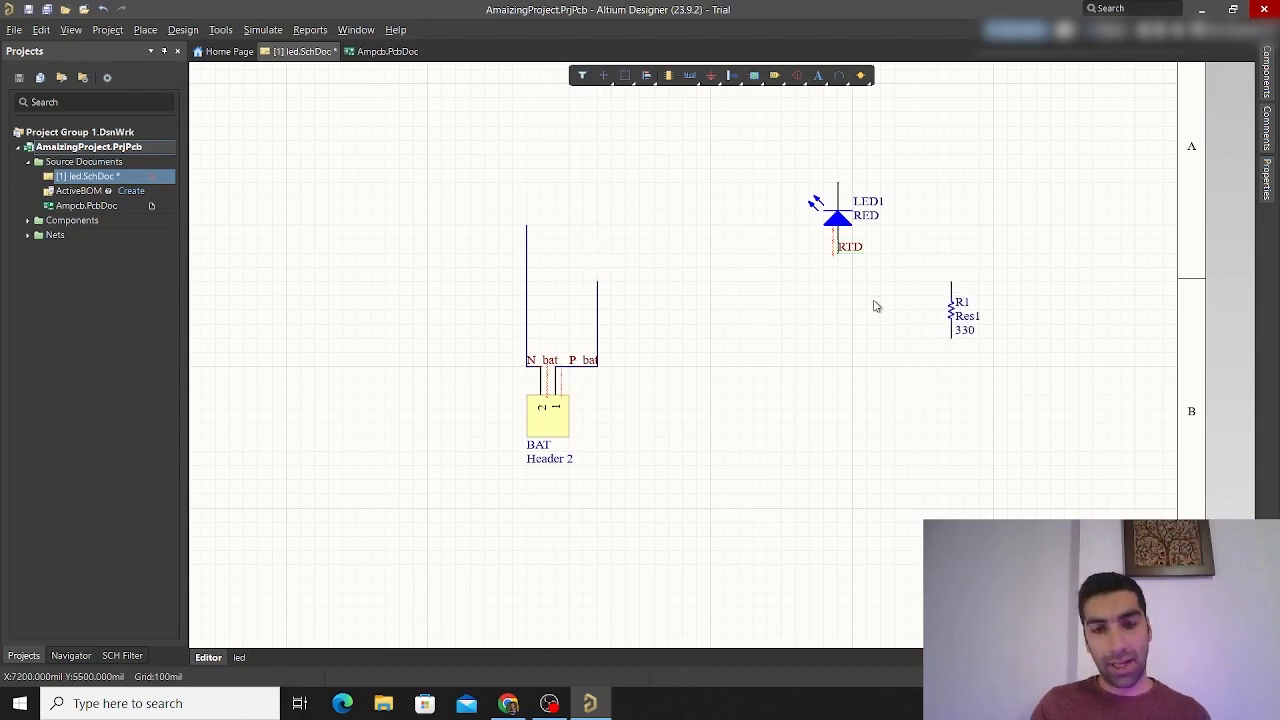
key(ctrl+v)
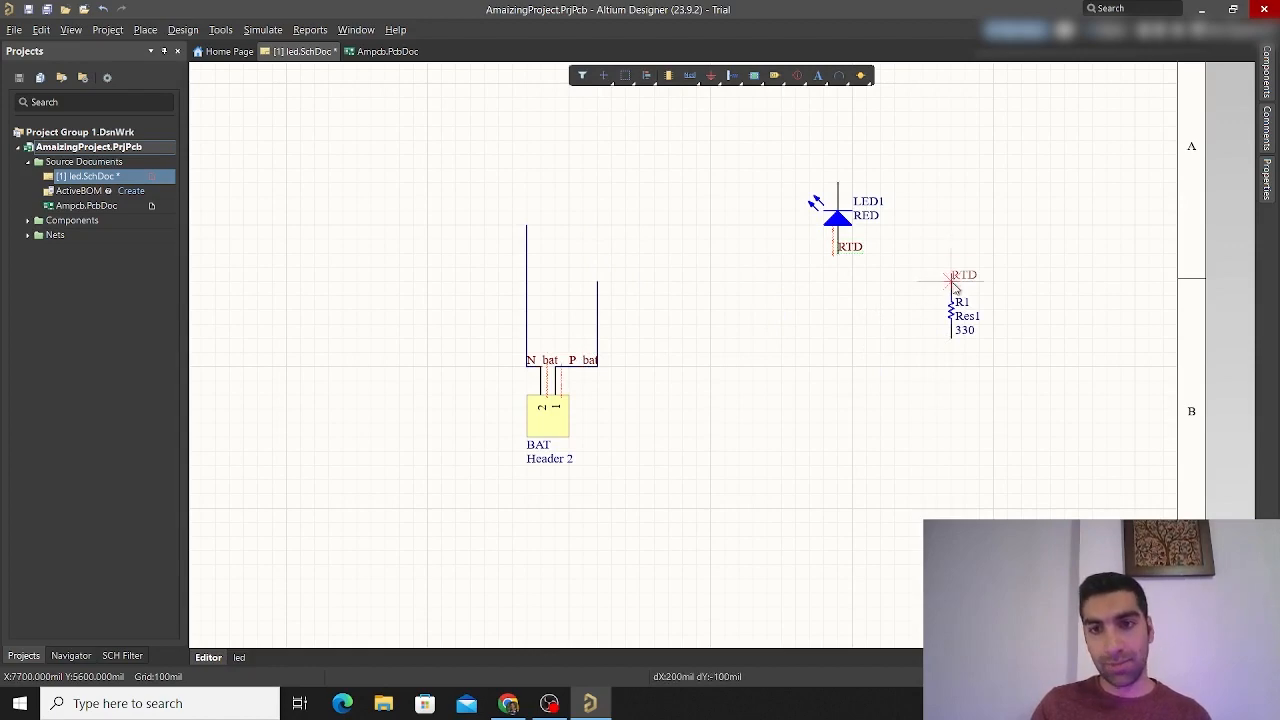
click(951, 282)
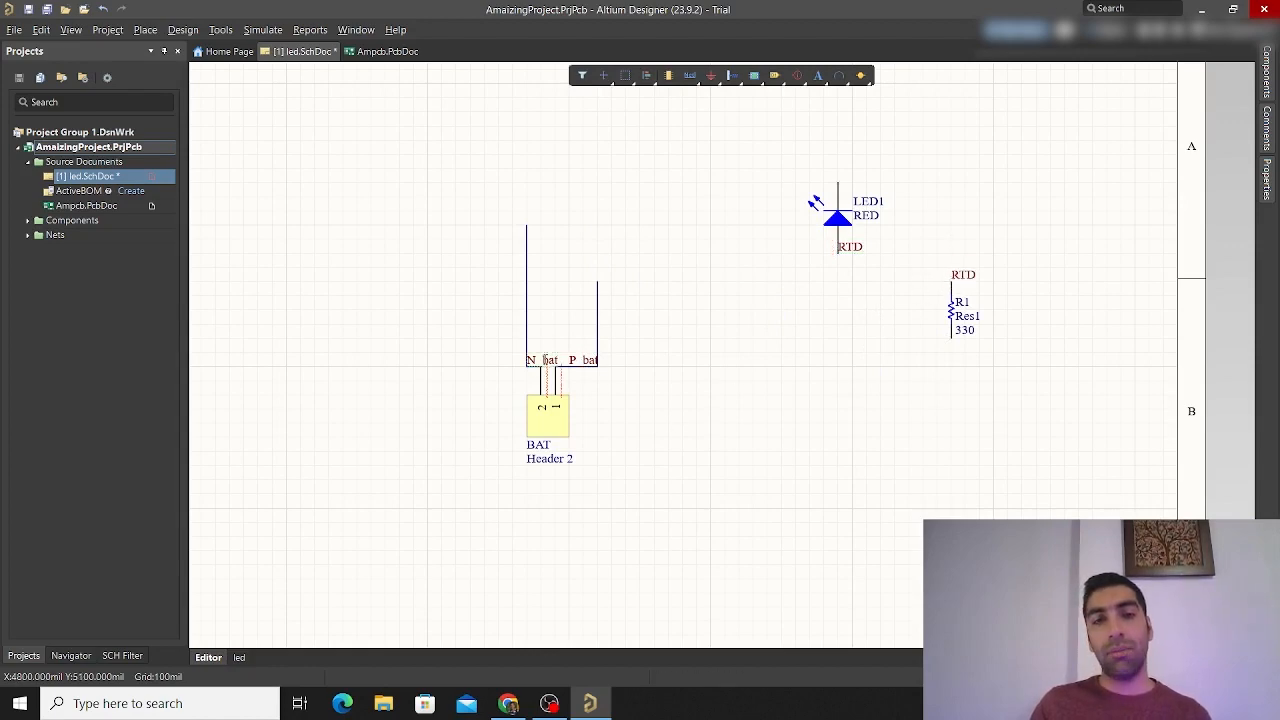
Place a copy of the N_bat label on LED1's upper pin and a copy of P_bat on R1's lower pin
key(ctrl+v)
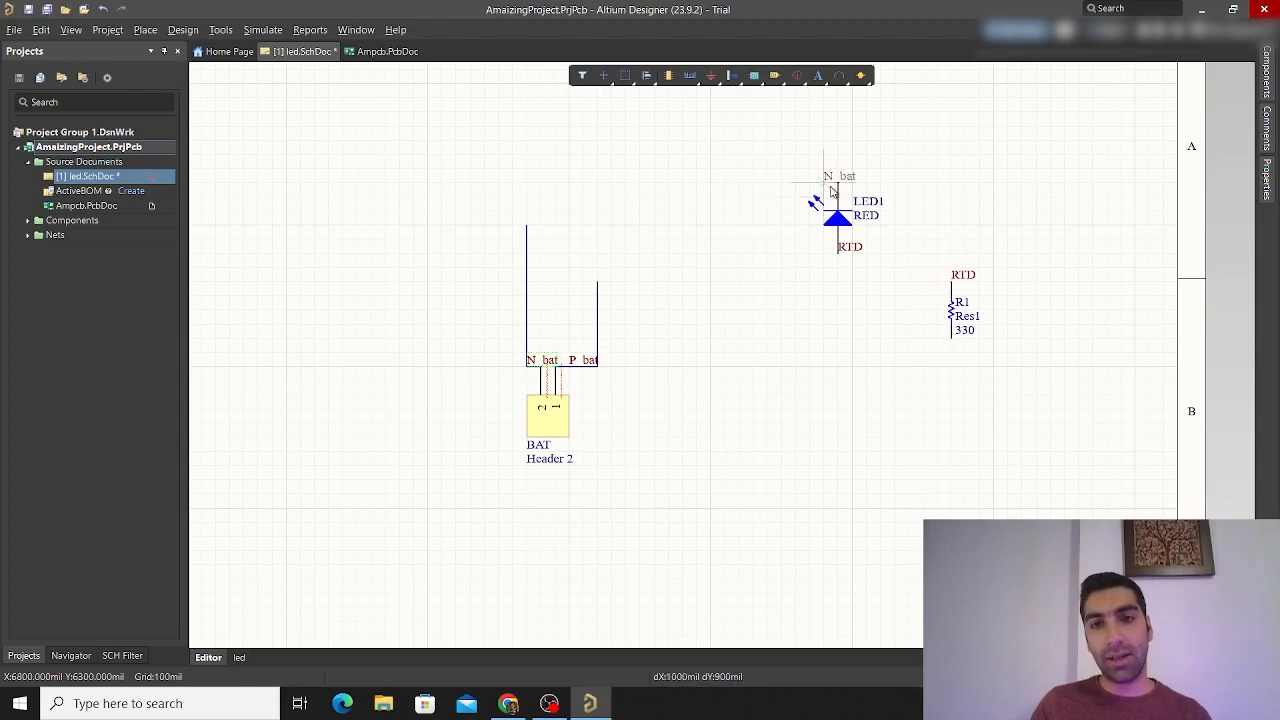
click(838, 182)
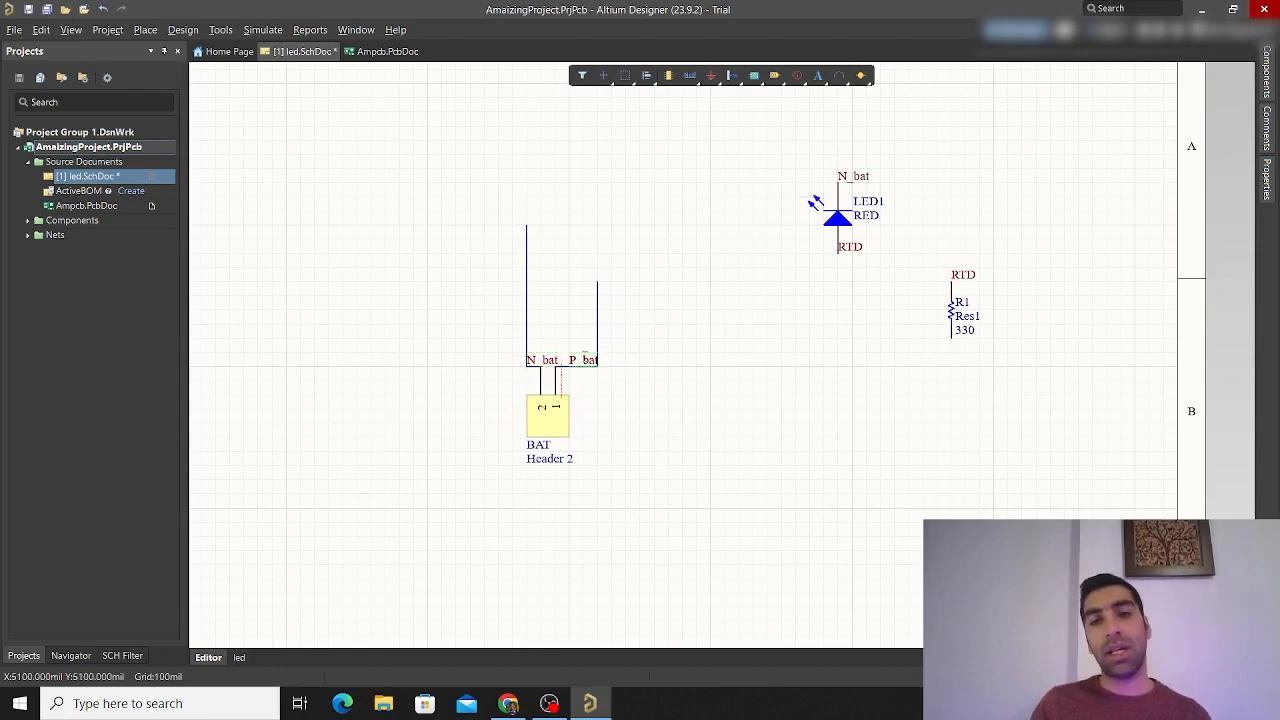
key(ctrl+v)
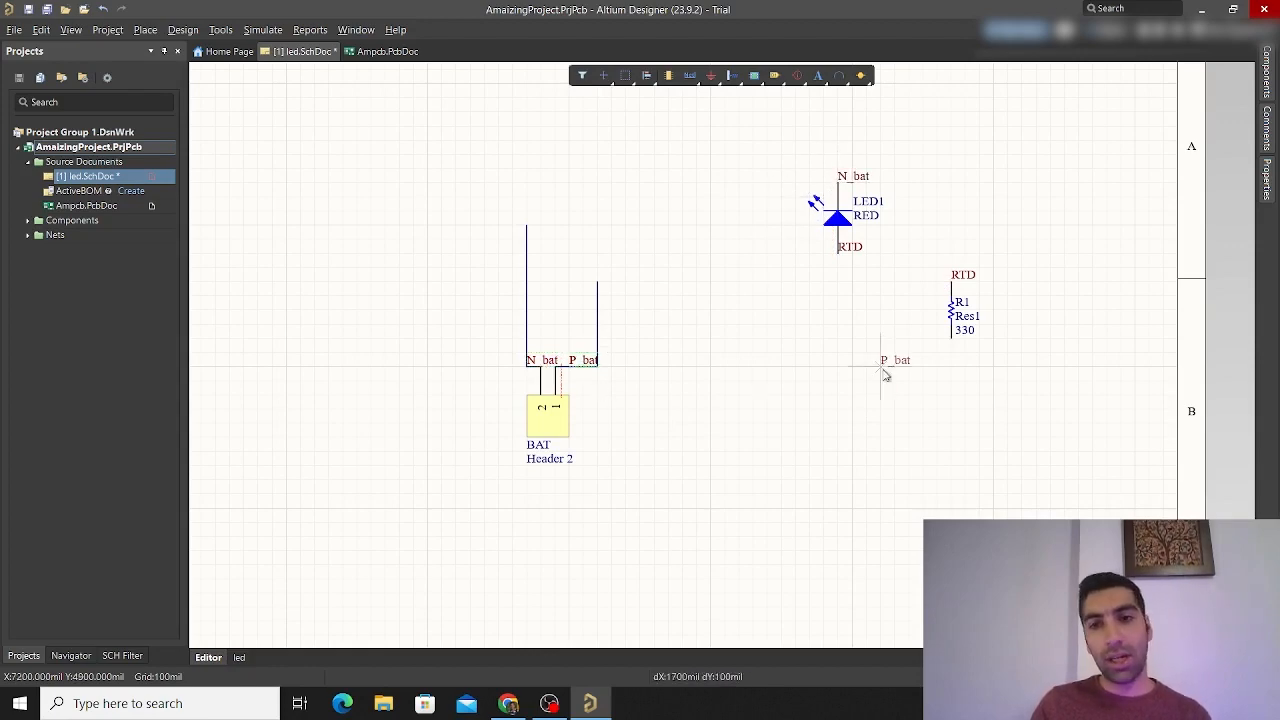
click(952, 337)
Delete the leftover wires above BAT and place the N_bat label upright on BAT's pin 2
drag(632, 272, 503, 290)
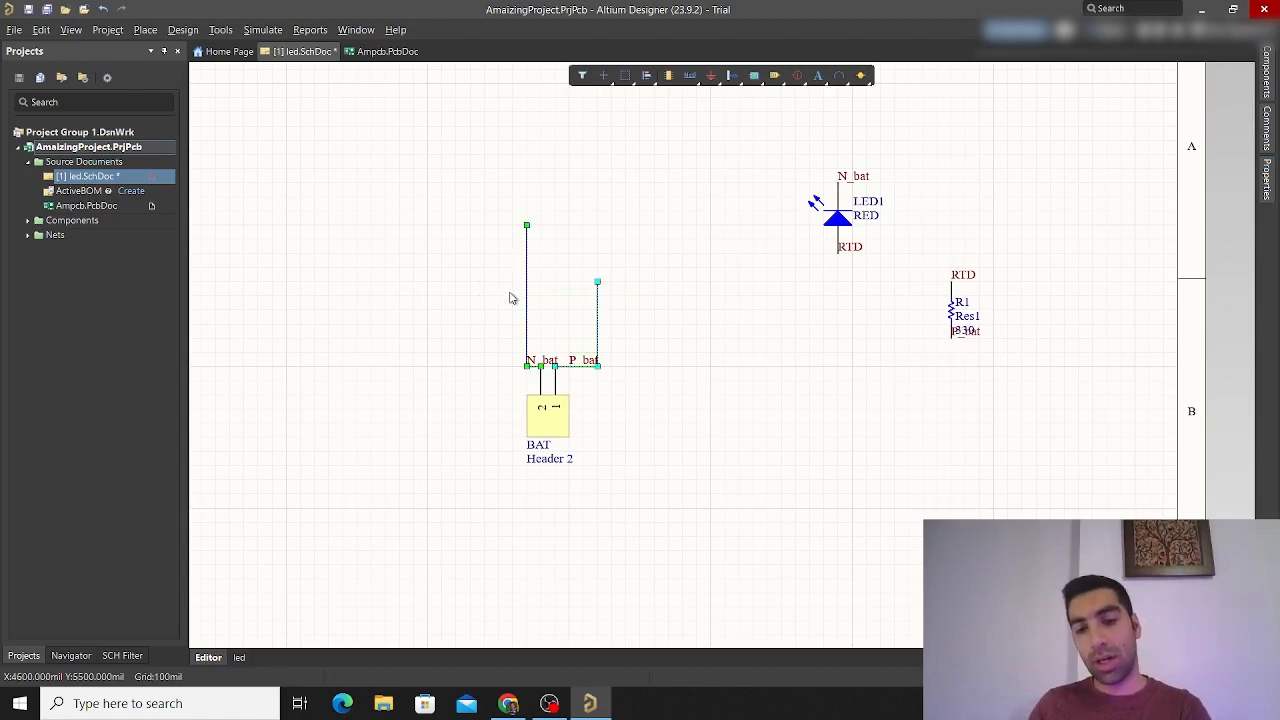
key(Delete)
ctrl+scroll(560, 343, up, 3)
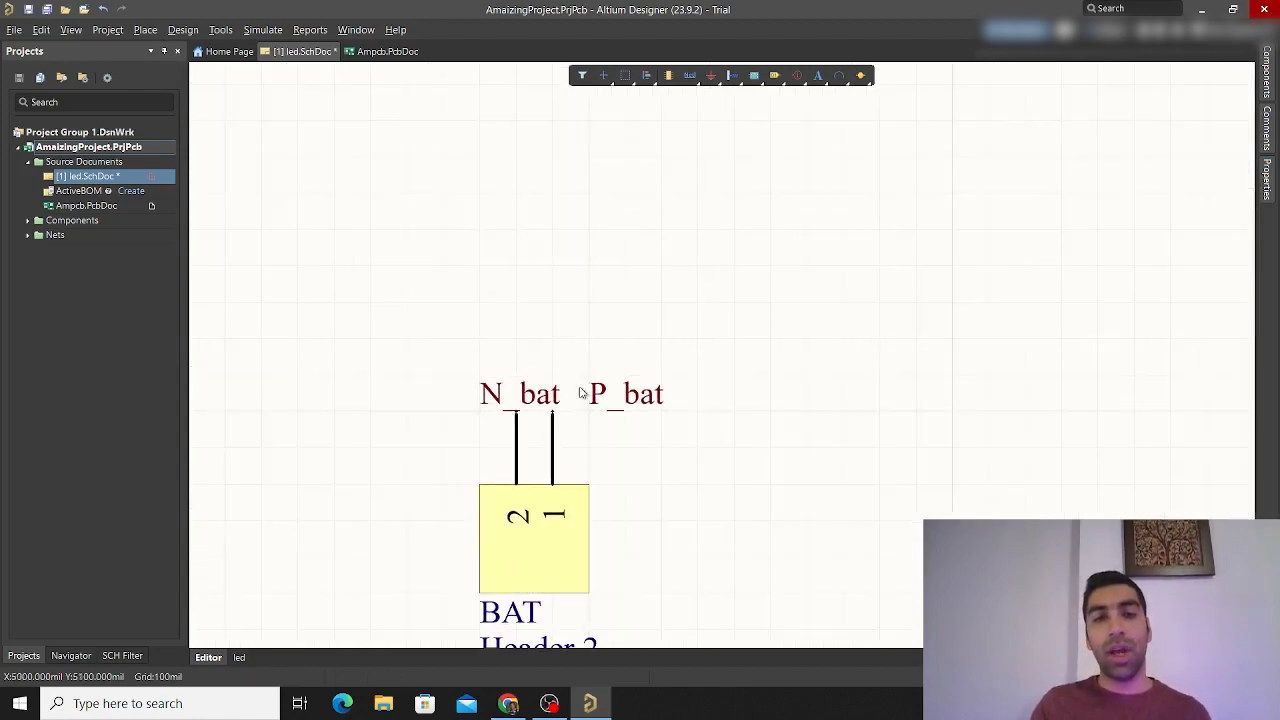
mouse_move(510, 394)
mouse_down()
mouse_move(477, 343)
mouse_move(484, 309)
mouse_move(515, 378)
mouse_move(515, 415)
mouse_move(516, 300)
mouse_move(510, 412)
mouse_up()
key(space)
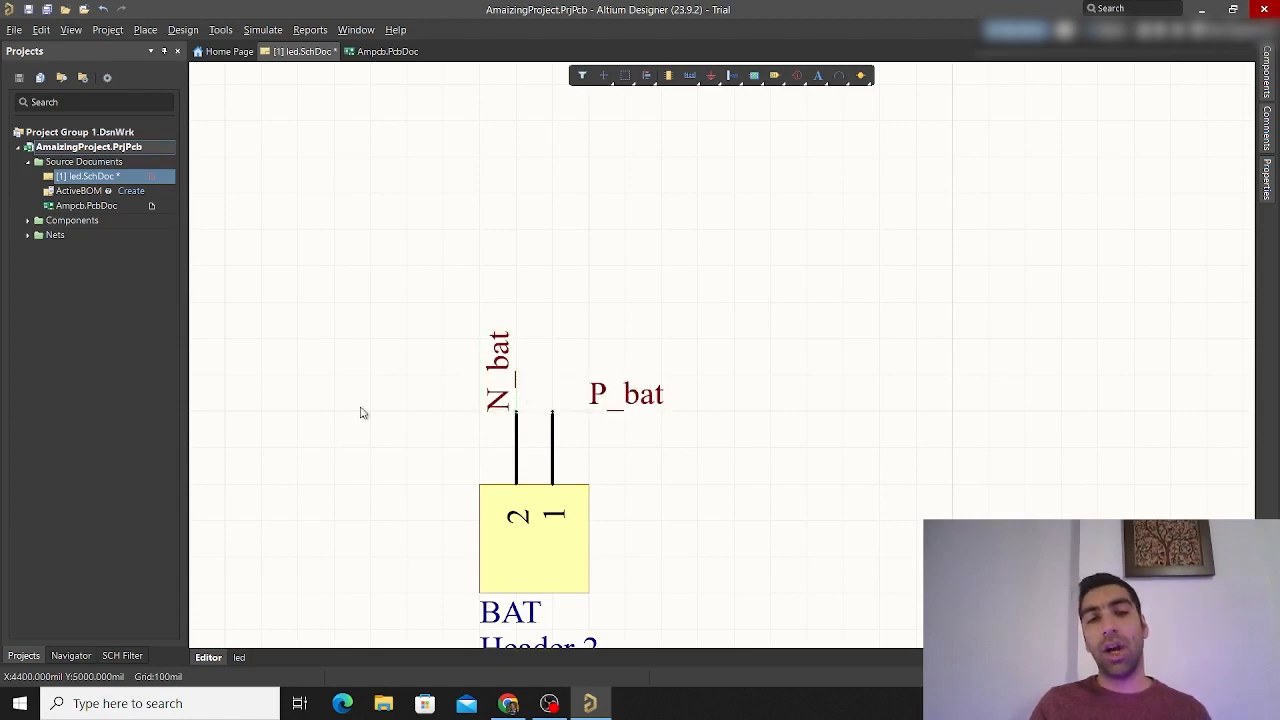
Raise the N_bat label above BAT's pin 2 on a wire and move P_bat to the same height above pin 1
ctrl+drag(515, 408, 515, 228)
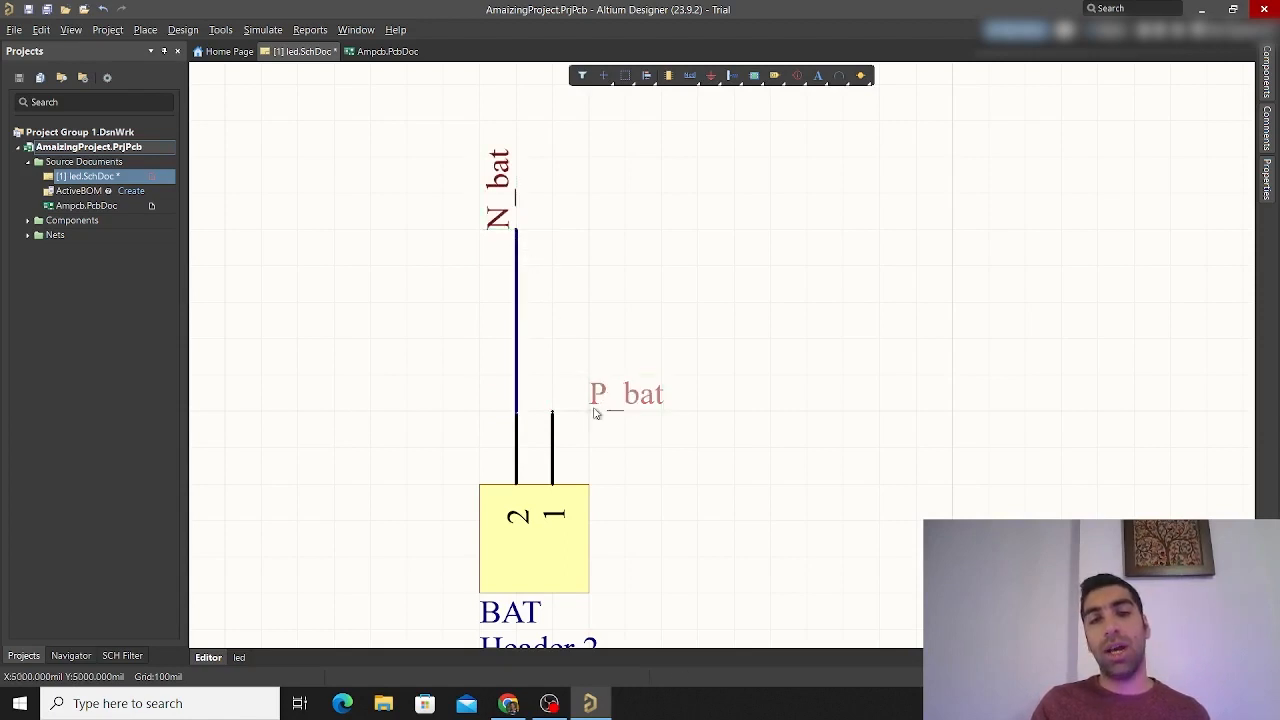
drag(595, 413, 549, 222)
ctrl+scroll(602, 350, down, 4)
right_drag(656, 416, 555, 392)
ctrl+scroll(480, 253, up, 2)
middle_drag(480, 253, 480, 258)
right_drag(602, 314, 568, 312)
Move the P_bat and N_bat labels down directly onto BAT's pins 1 and 2, and save the schematic
ctrl+drag(467, 276, 456, 397)
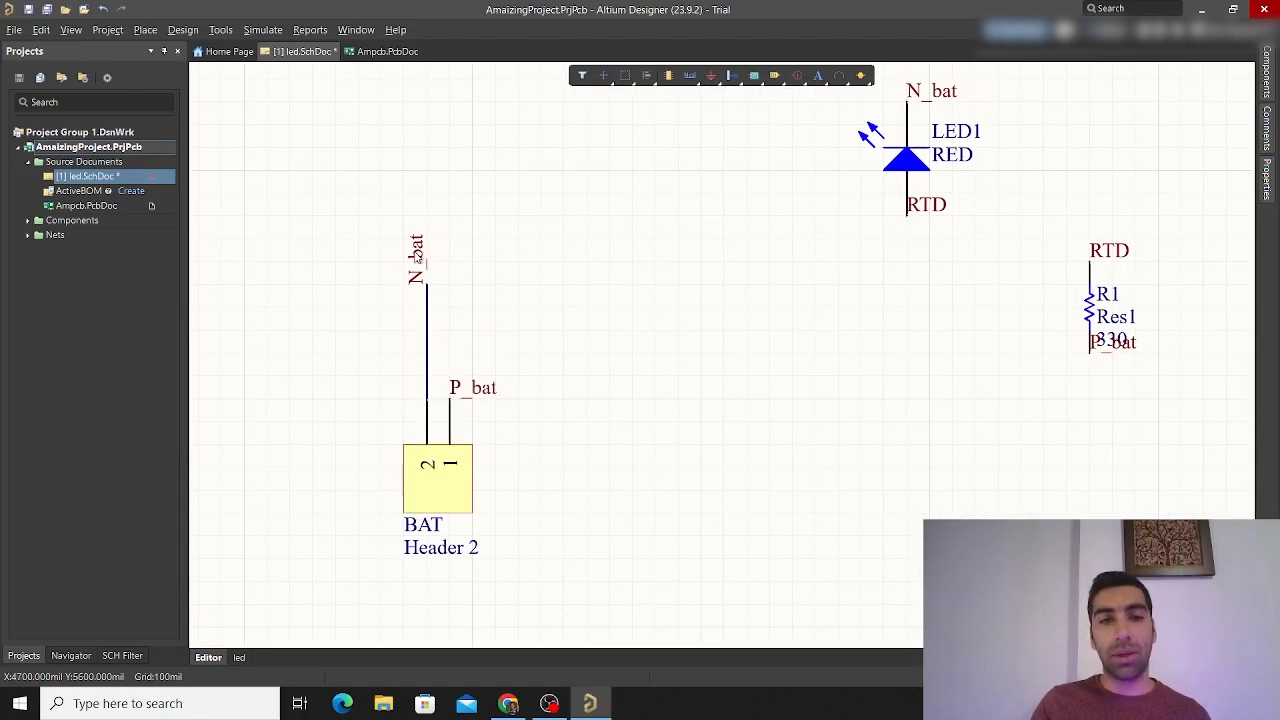
ctrl+drag(418, 256, 419, 372)
ctrl+scroll(706, 332, down, 3)
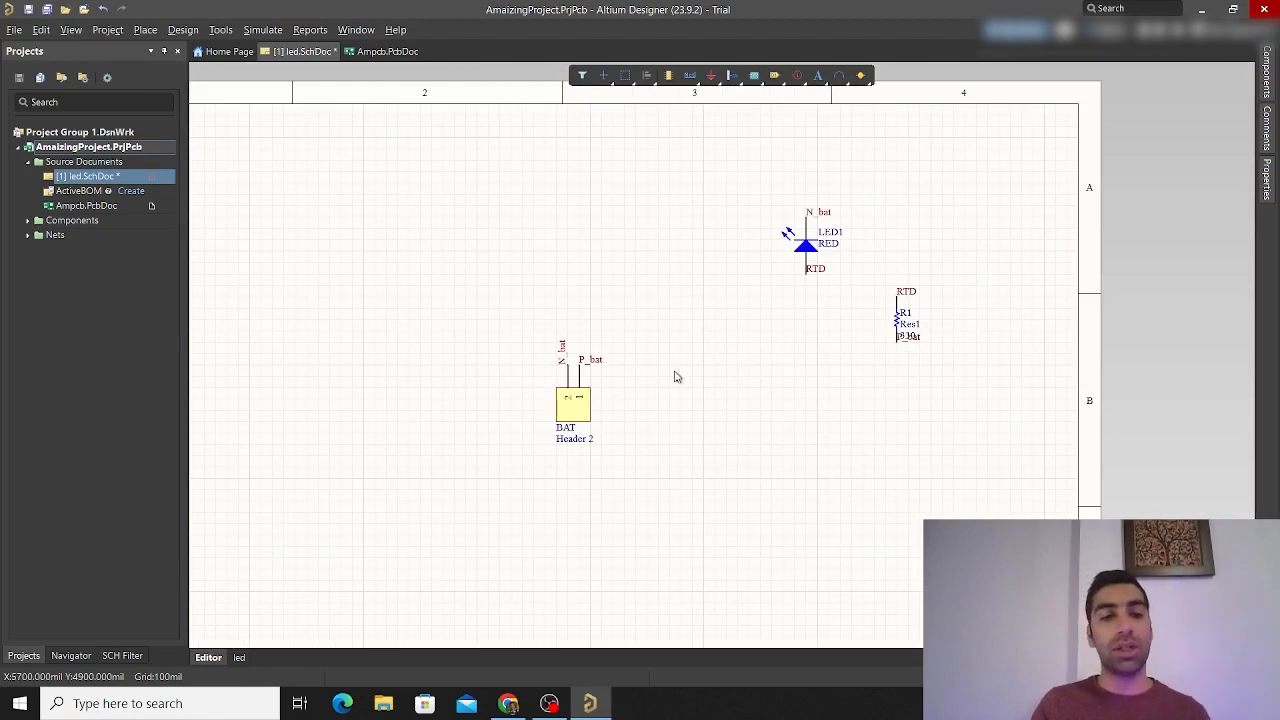
key(ctrl+s)
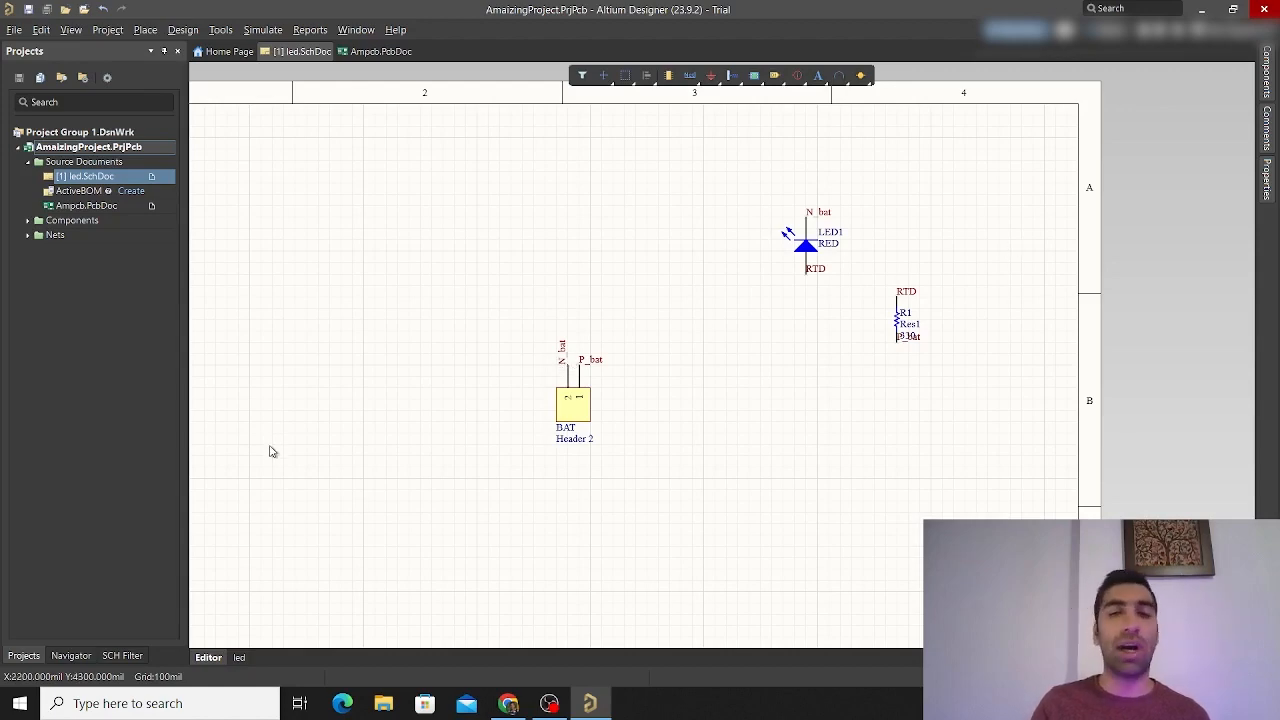
Open Ampcb.PcbDoc and examine the net names on the track between LED1 and R1 and on its pads
ctrl+scroll(587, 342, up, 3)
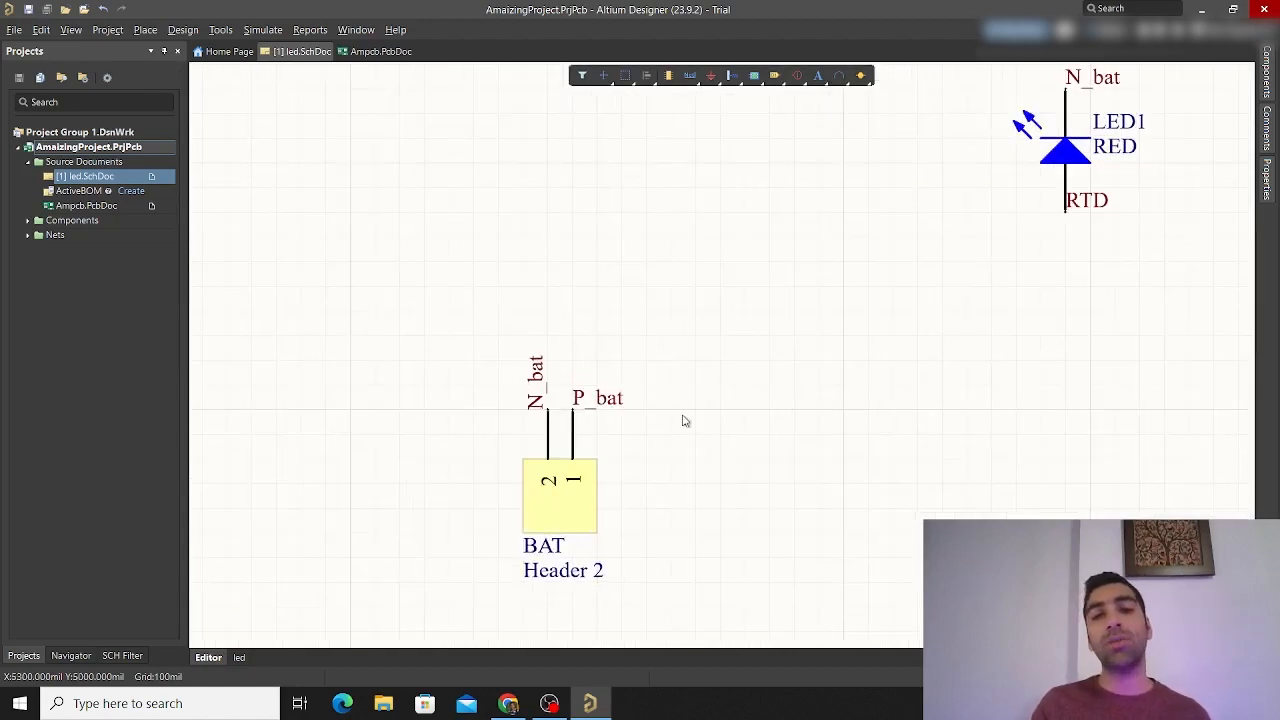
double_click(130, 207)
ctrl+scroll(538, 219, up, 3)
ctrl+scroll(538, 219, up, 3)
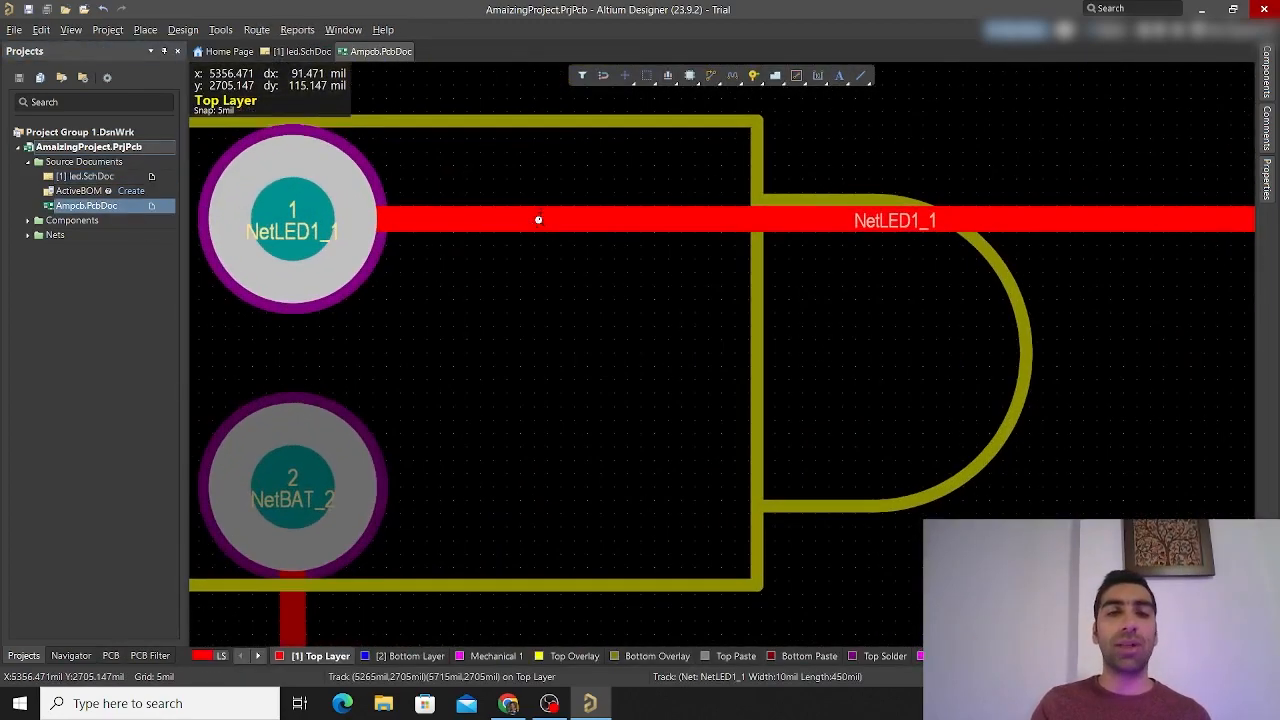
ctrl+scroll(537, 217, down, 5)
ctrl+scroll(690, 236, up, 3)
ctrl+scroll(691, 236, up, 1)
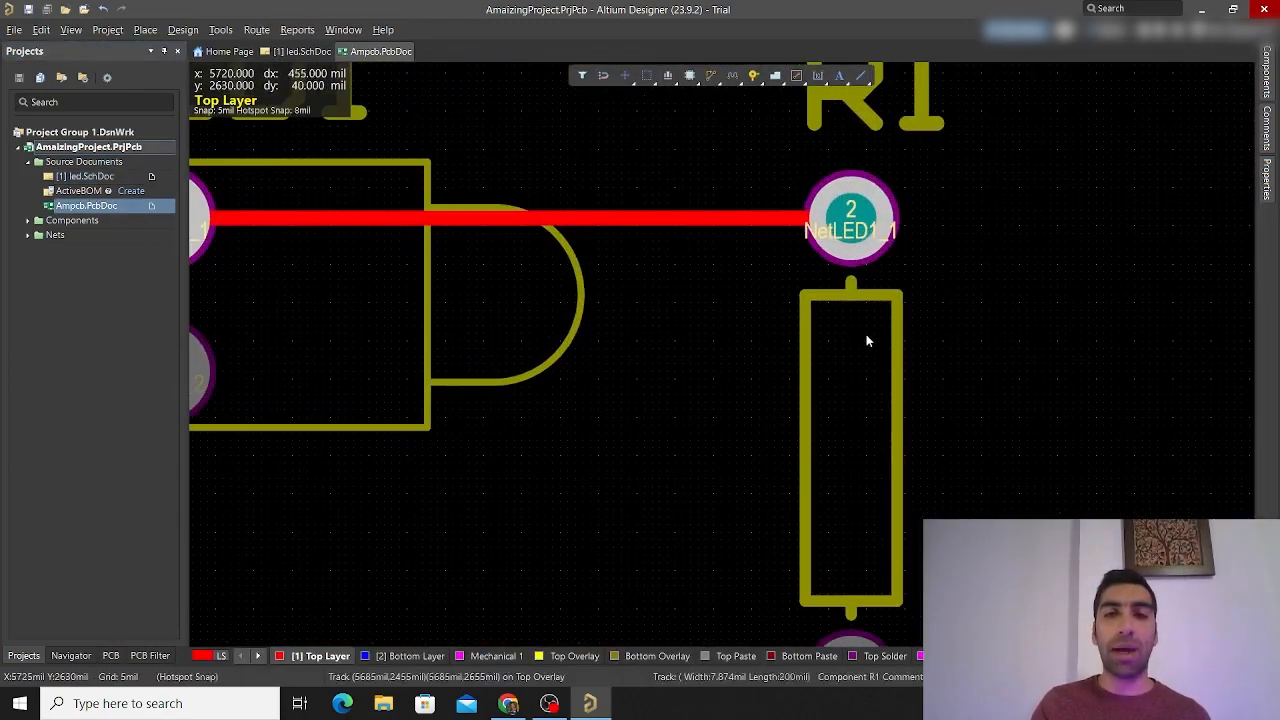
right_drag(868, 335, 760, 272)
ctrl+scroll(760, 272, down, 2)
ctrl+scroll(743, 213, up, 2)
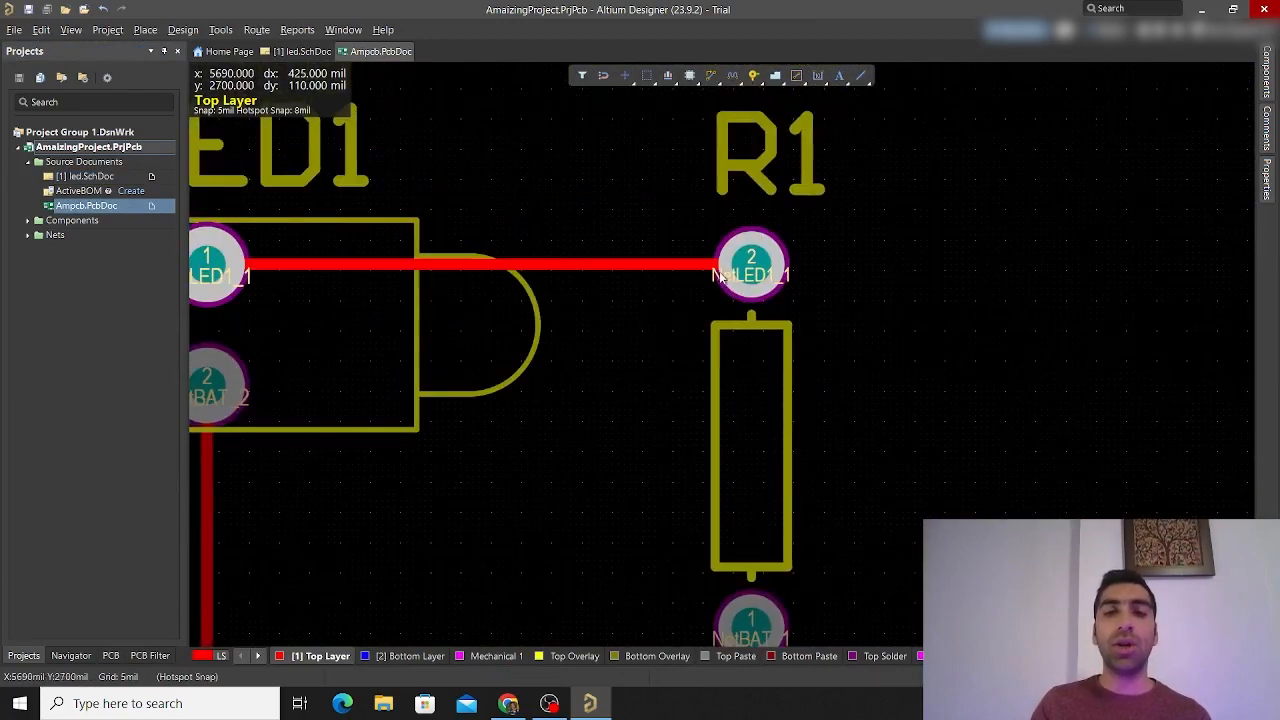
ctrl+scroll(800, 278, down, 3)
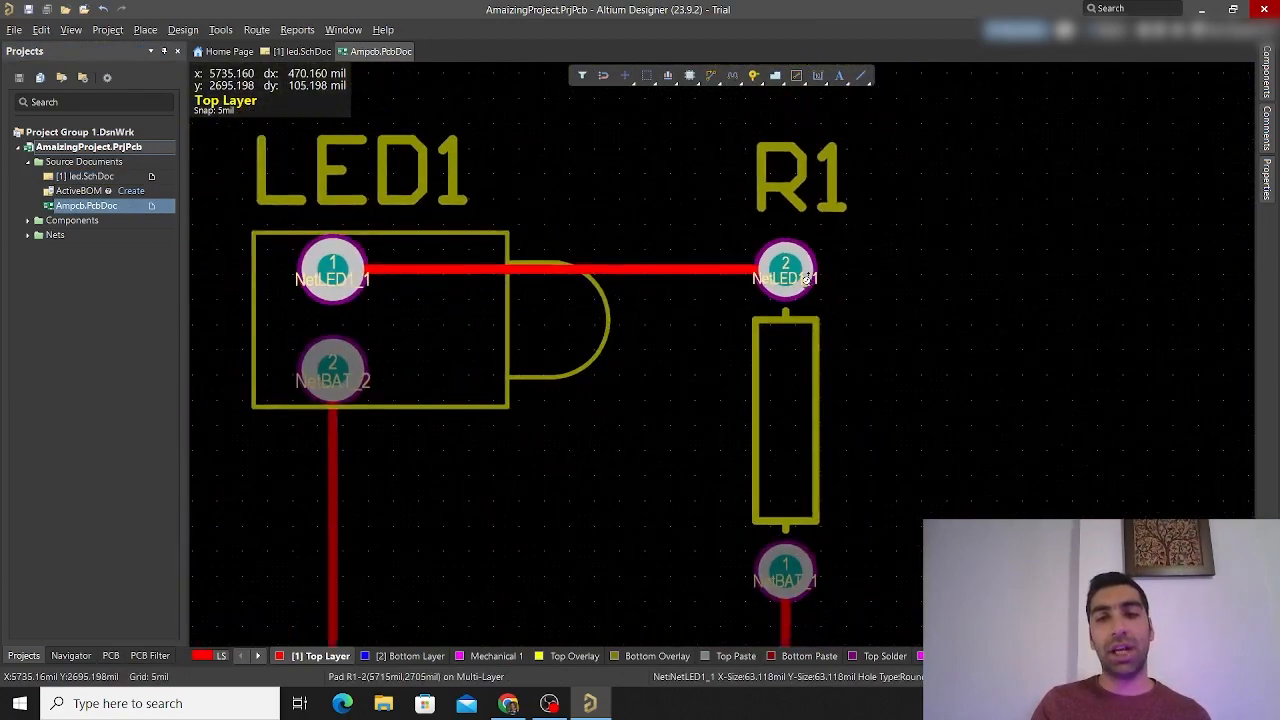
ctrl+scroll(491, 266, up, 4)
ctrl+scroll(494, 263, down, 2)
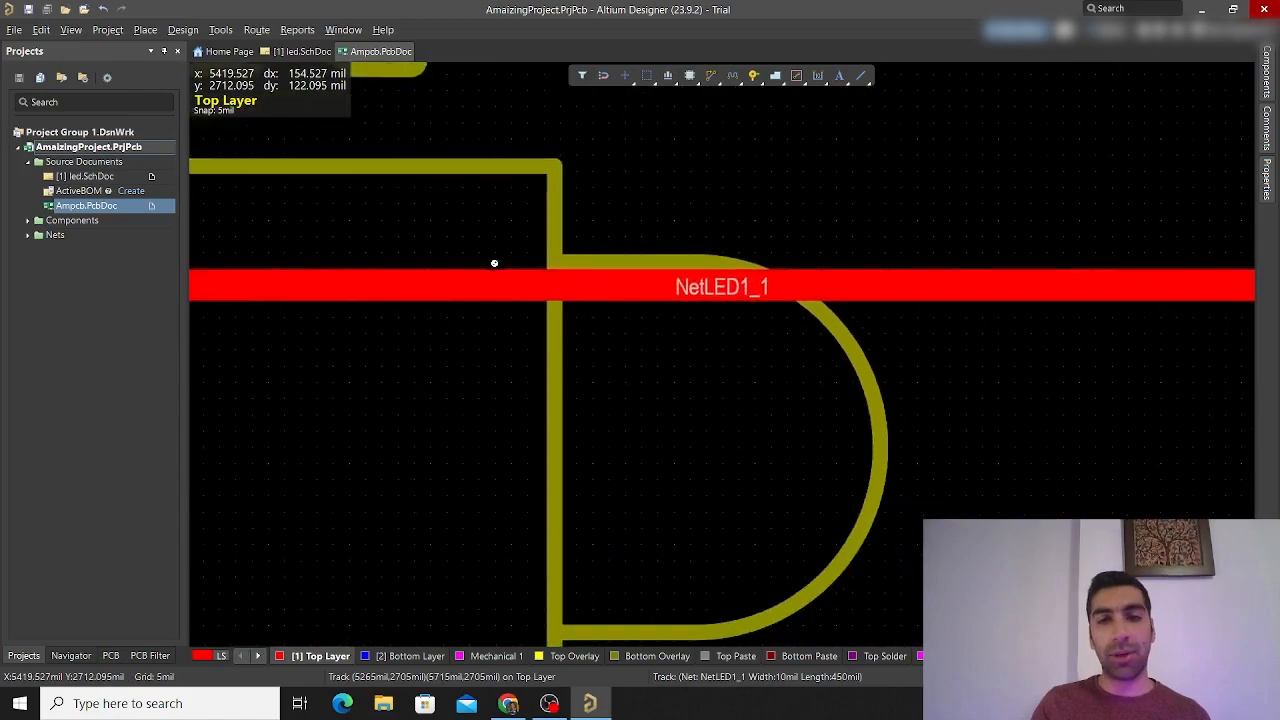
ctrl+scroll(711, 274, up, 3)
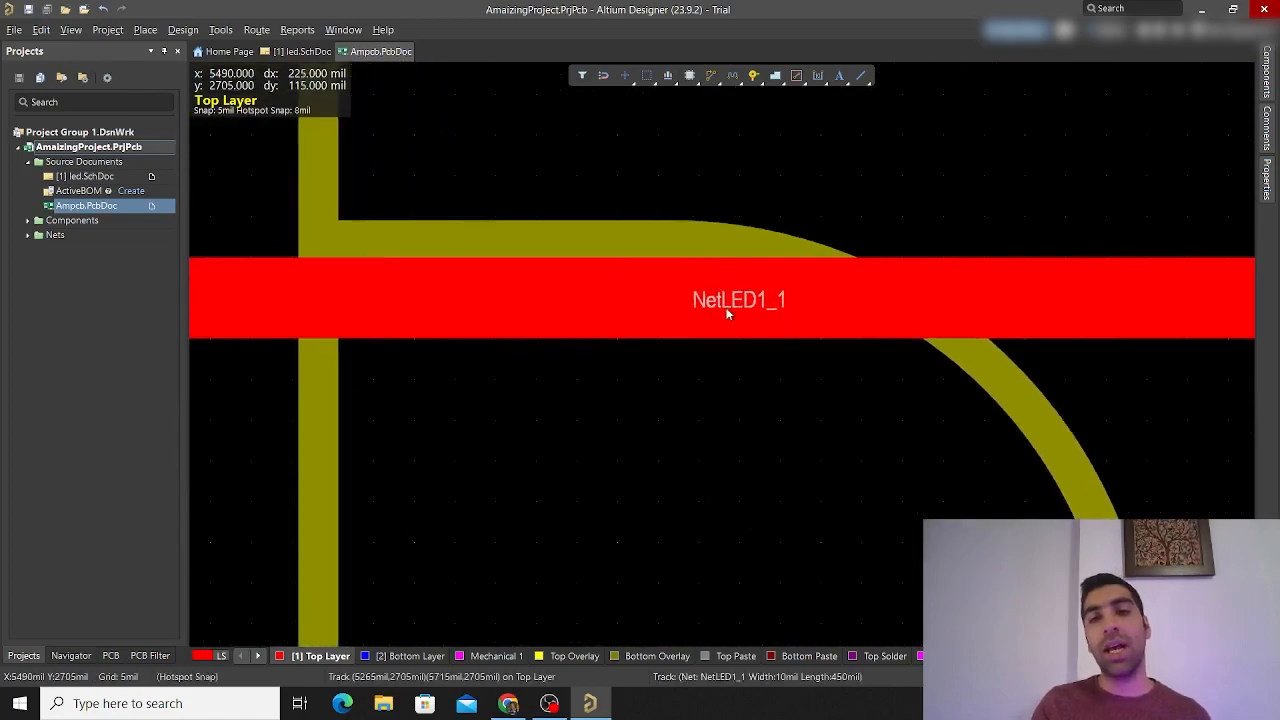
ctrl+scroll(800, 298, down, 3)
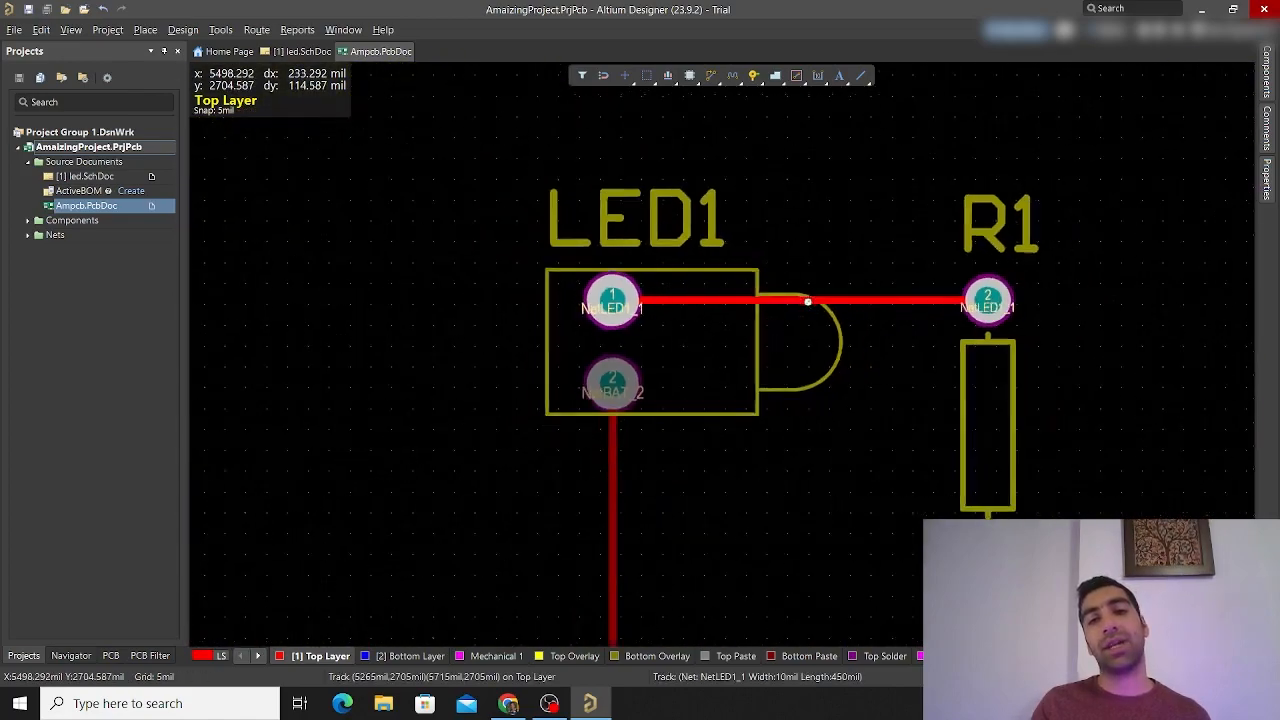
Examine the net names on R1's lower pad and its track, and on LED1's pad 2
right_drag(791, 457, 754, 228)
ctrl+scroll(906, 283, up, 5)
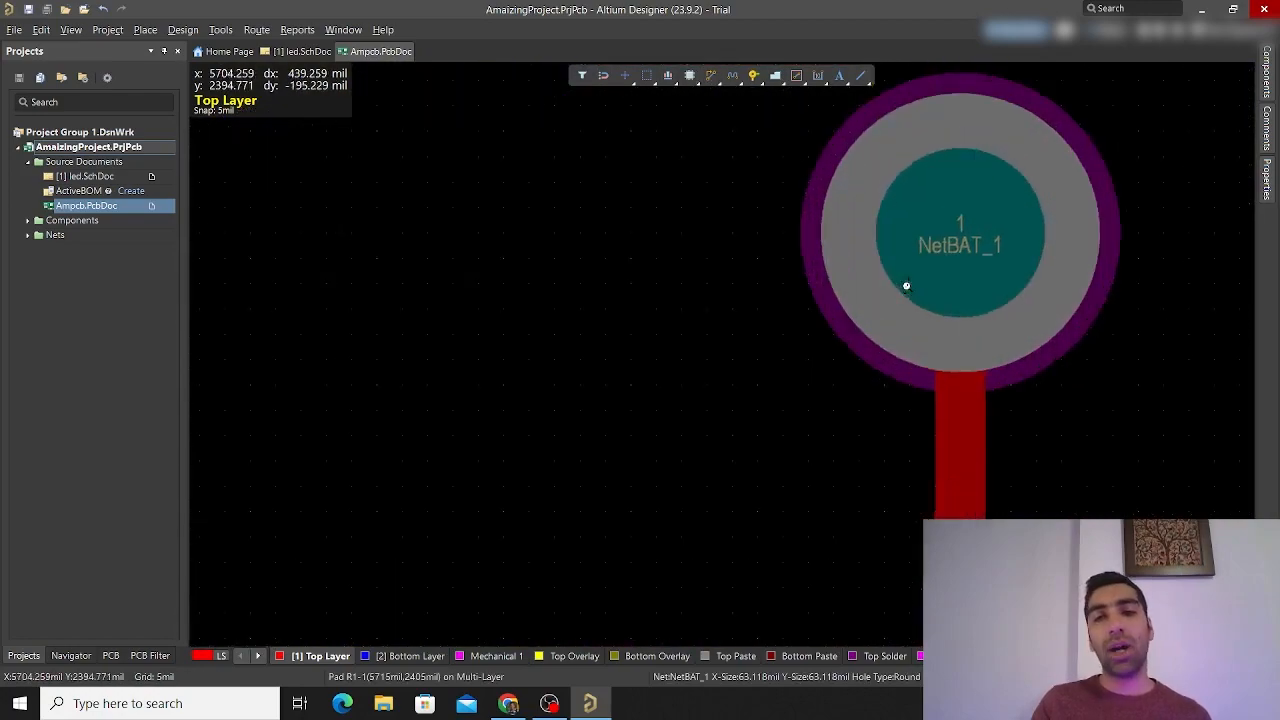
ctrl+scroll(926, 427, down, 5)
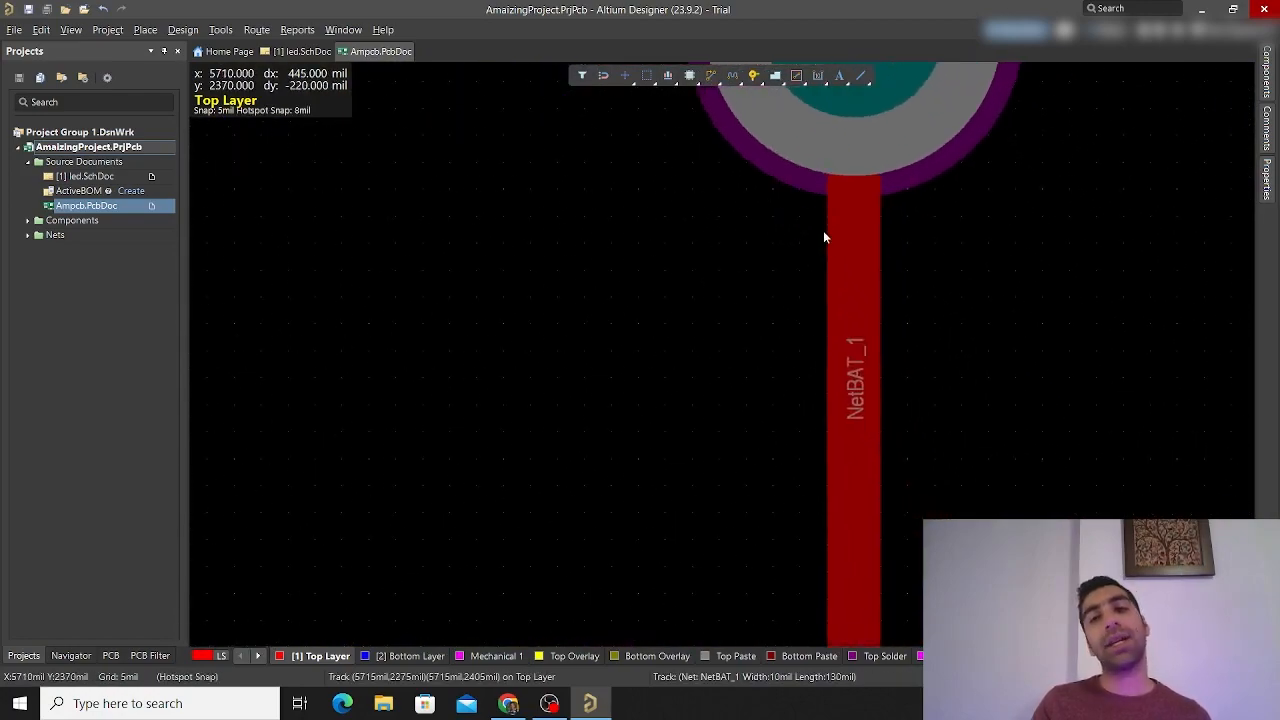
ctrl+scroll(855, 375, down, 2)
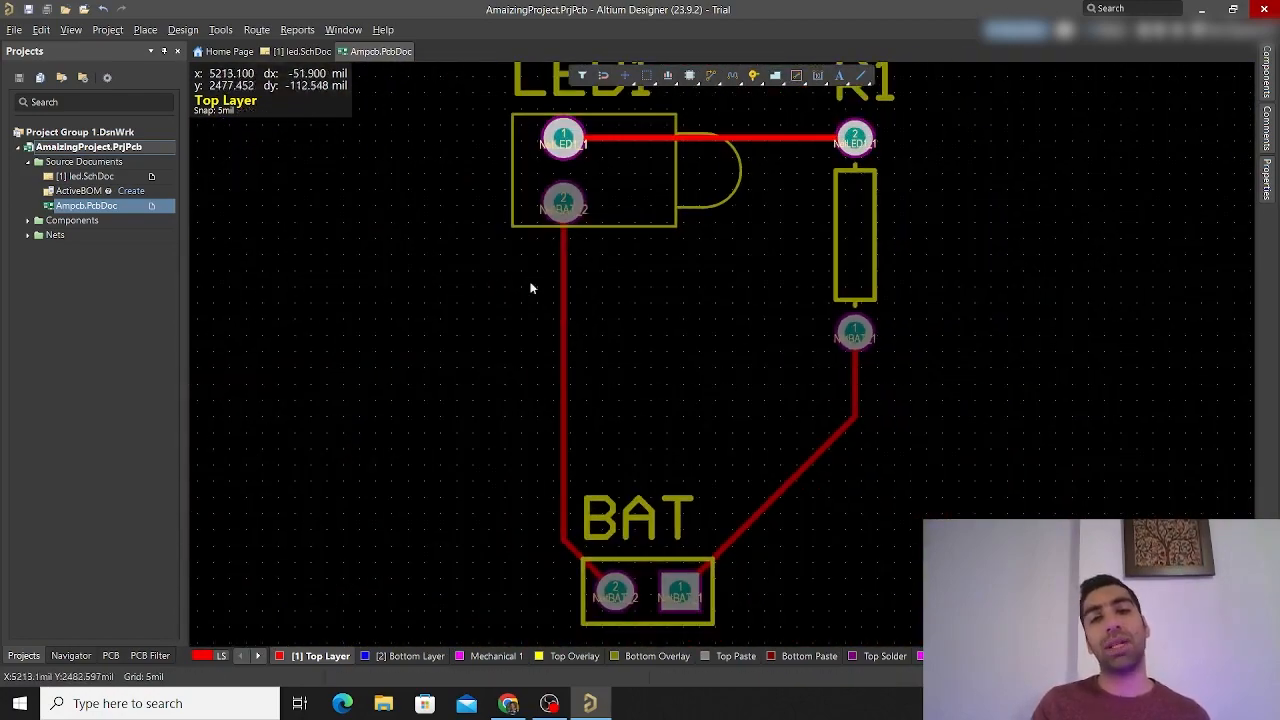
ctrl+scroll(540, 217, up, 5)
right_drag(622, 232, 646, 405)
ctrl+scroll(683, 332, up, 5)
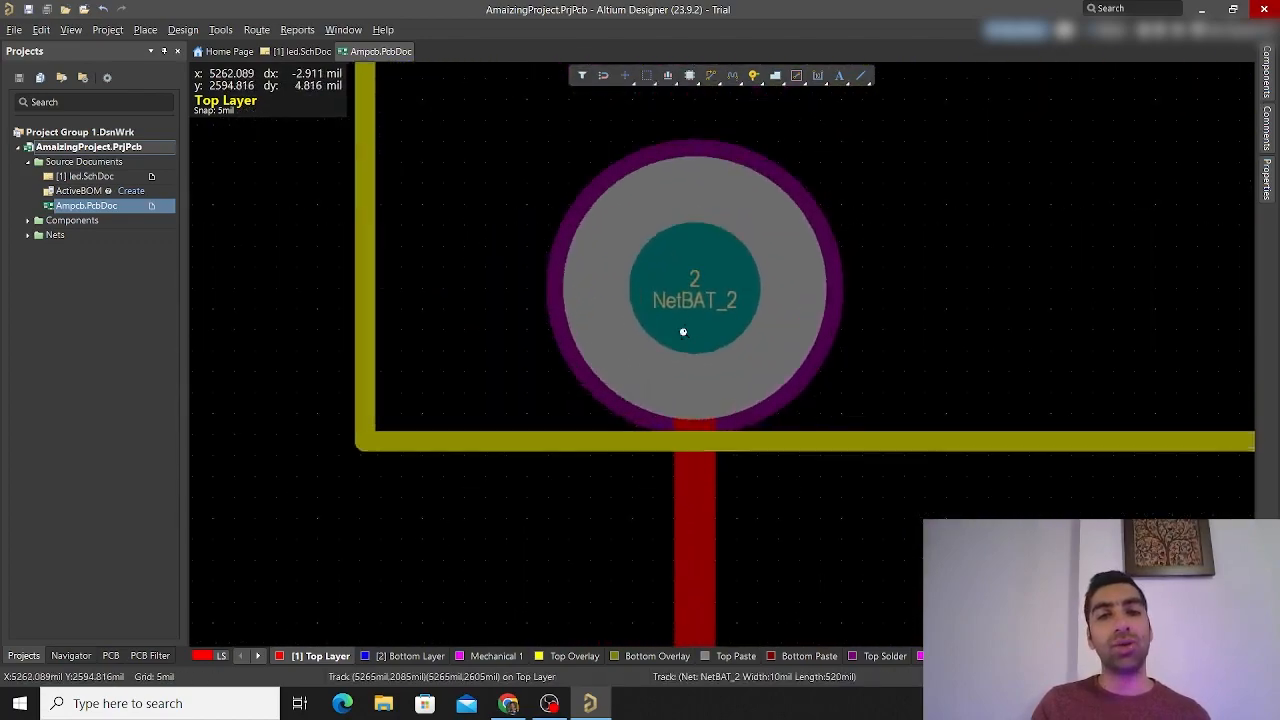
ctrl+scroll(683, 332, down, 6)
ctrl+scroll(683, 332, down, 3)
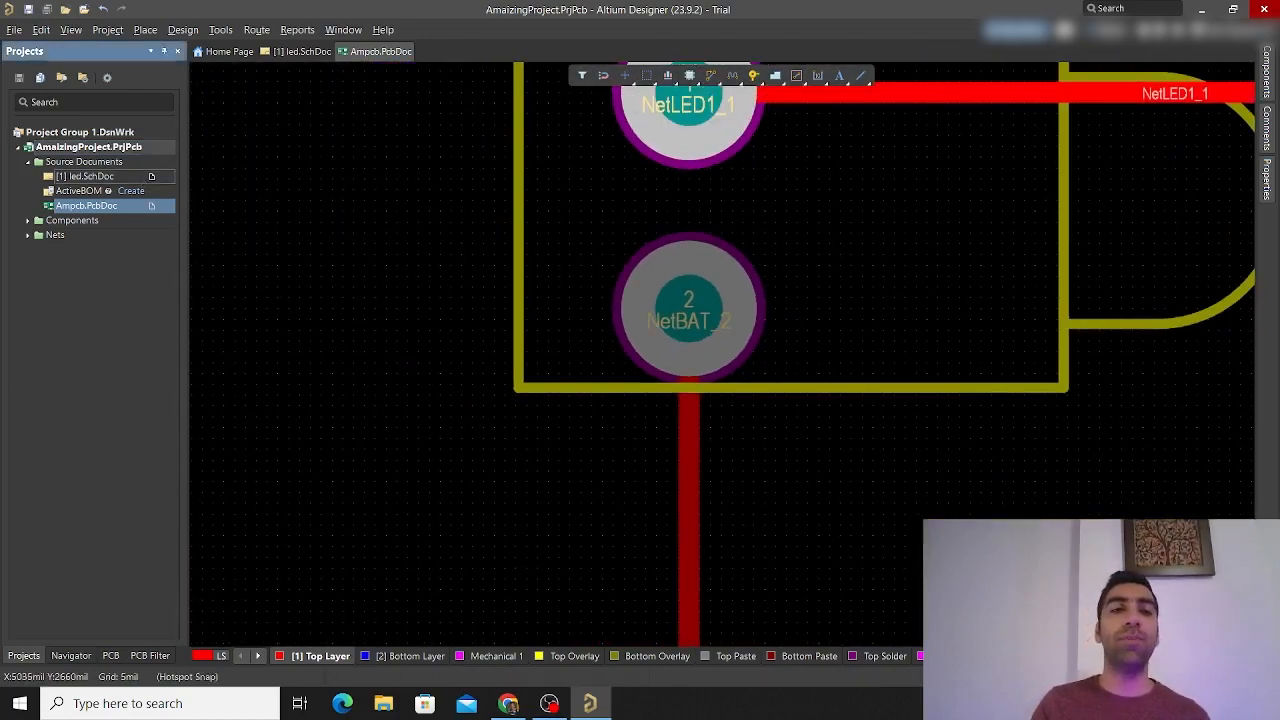
Update Ampcb.PcbDoc from the led schematic, validating and executing the three net name changes
click(85, 176)
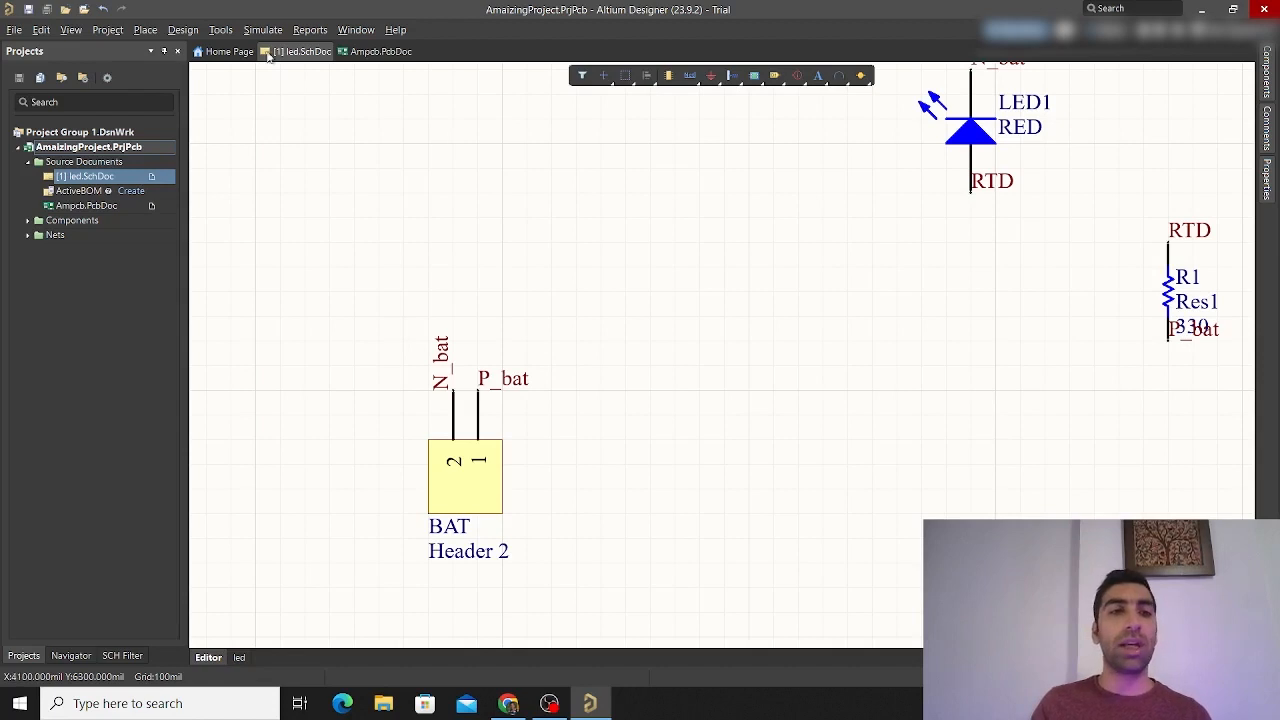
click(181, 30)
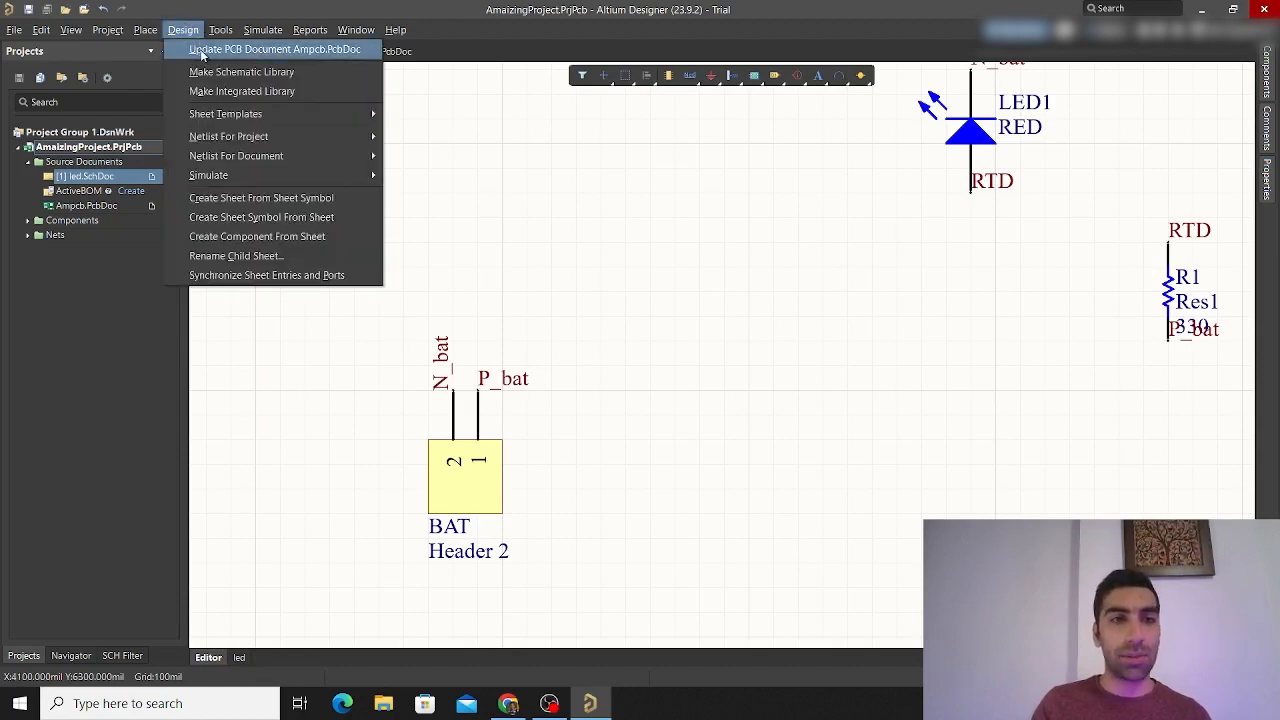
click(202, 50)
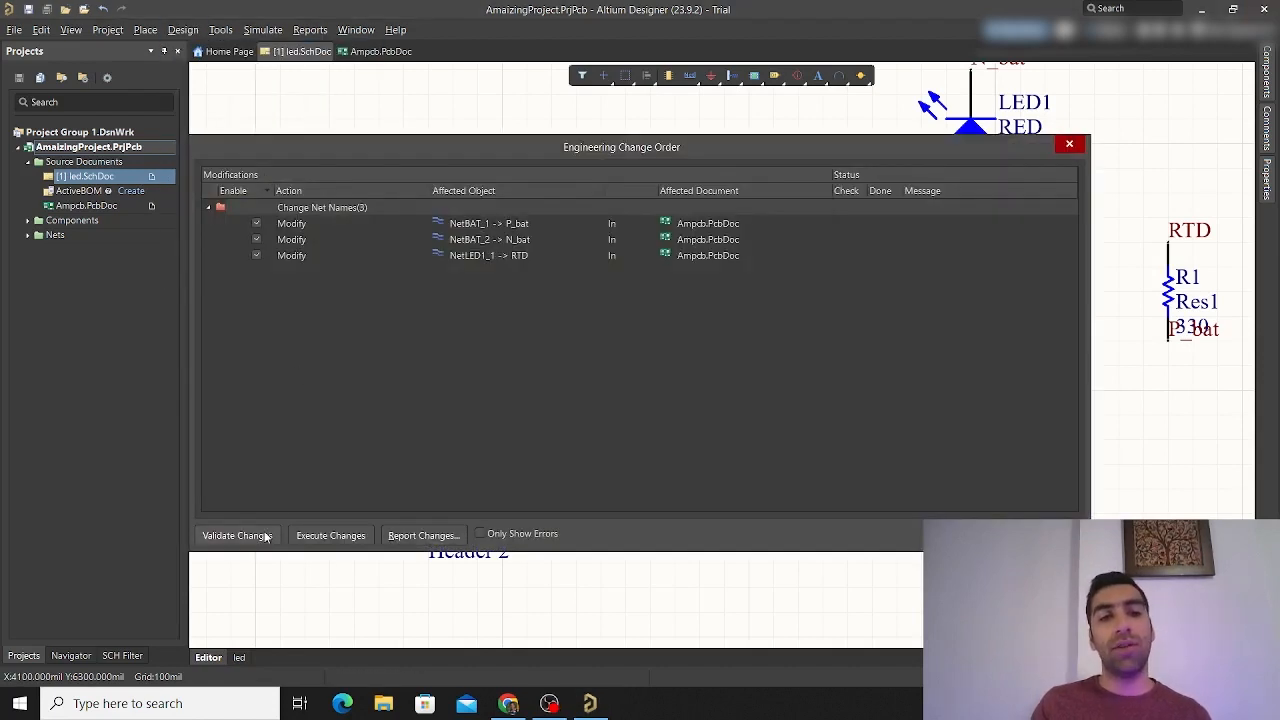
click(237, 536)
click(340, 536)
click(1057, 534)
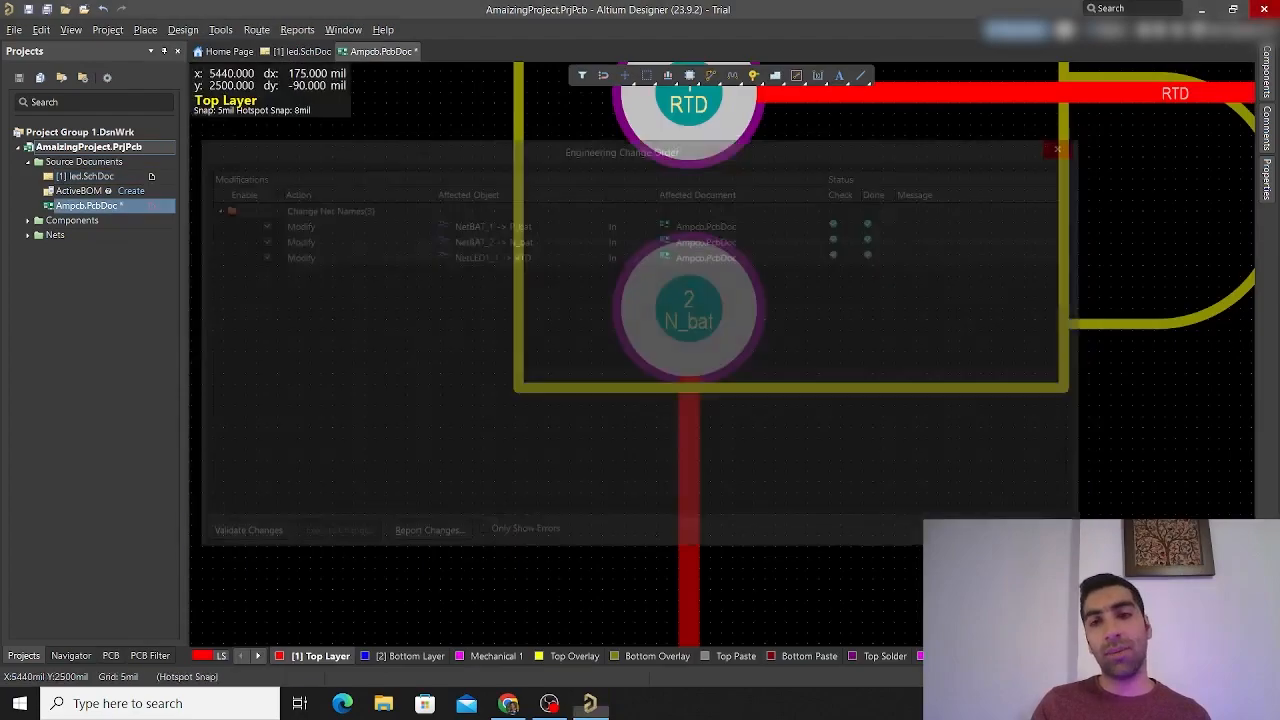
Check the updated net names on LED1's pads and on the track to R1
ctrl+scroll(864, 357, down, 6)
right_drag(913, 384, 869, 372)
ctrl+scroll(737, 306, up, 8)
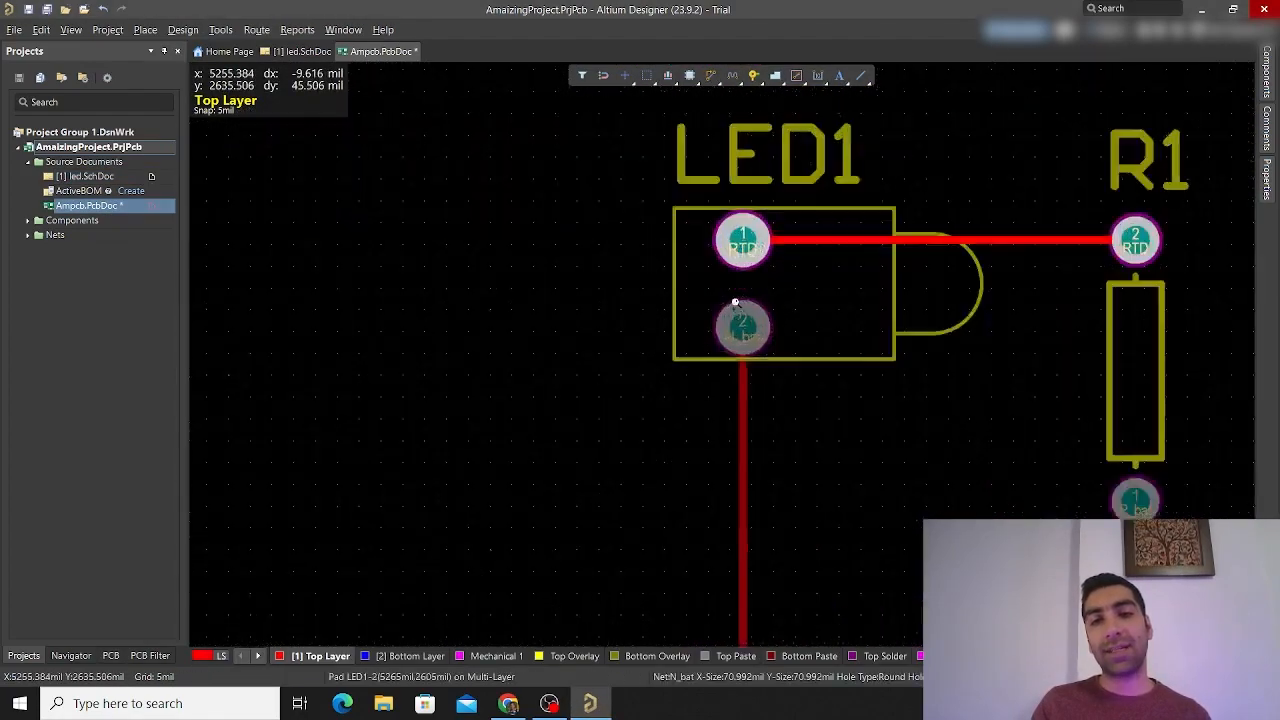
ctrl+scroll(691, 400, down, 3)
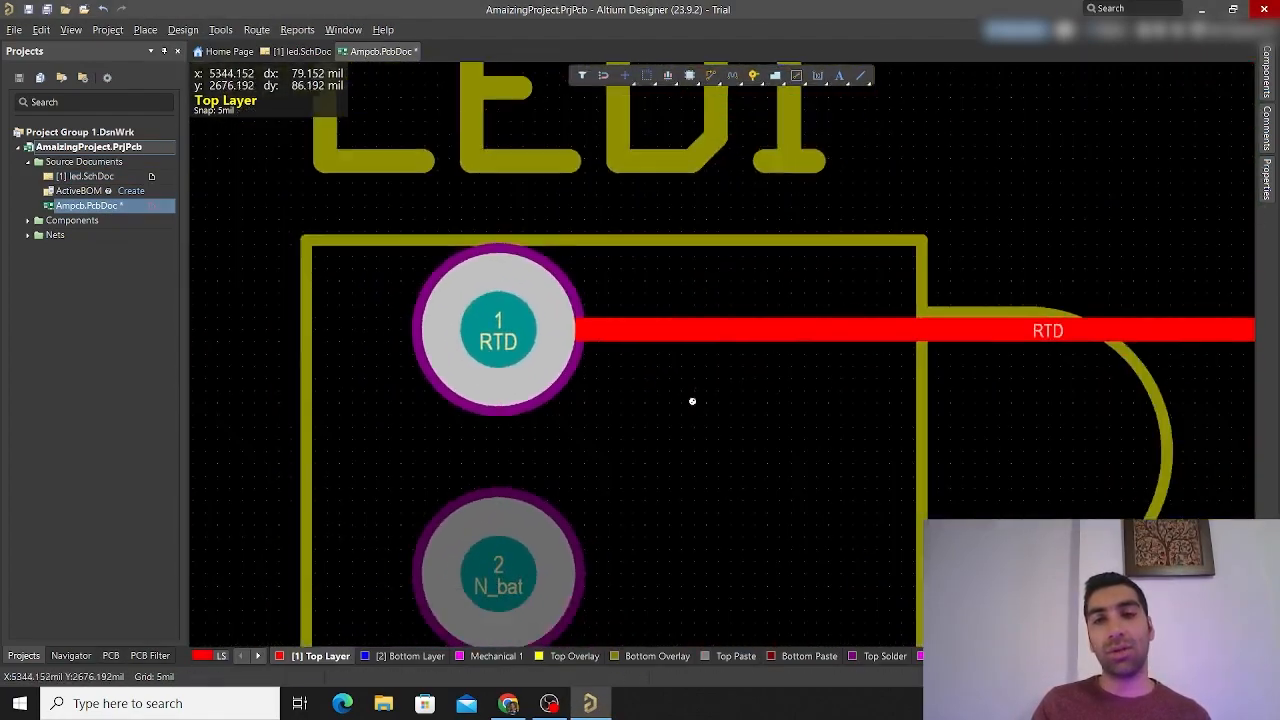
right_drag(1008, 392, 771, 343)
ctrl+scroll(807, 278, up, 1)
ctrl+scroll(807, 278, up, 2)
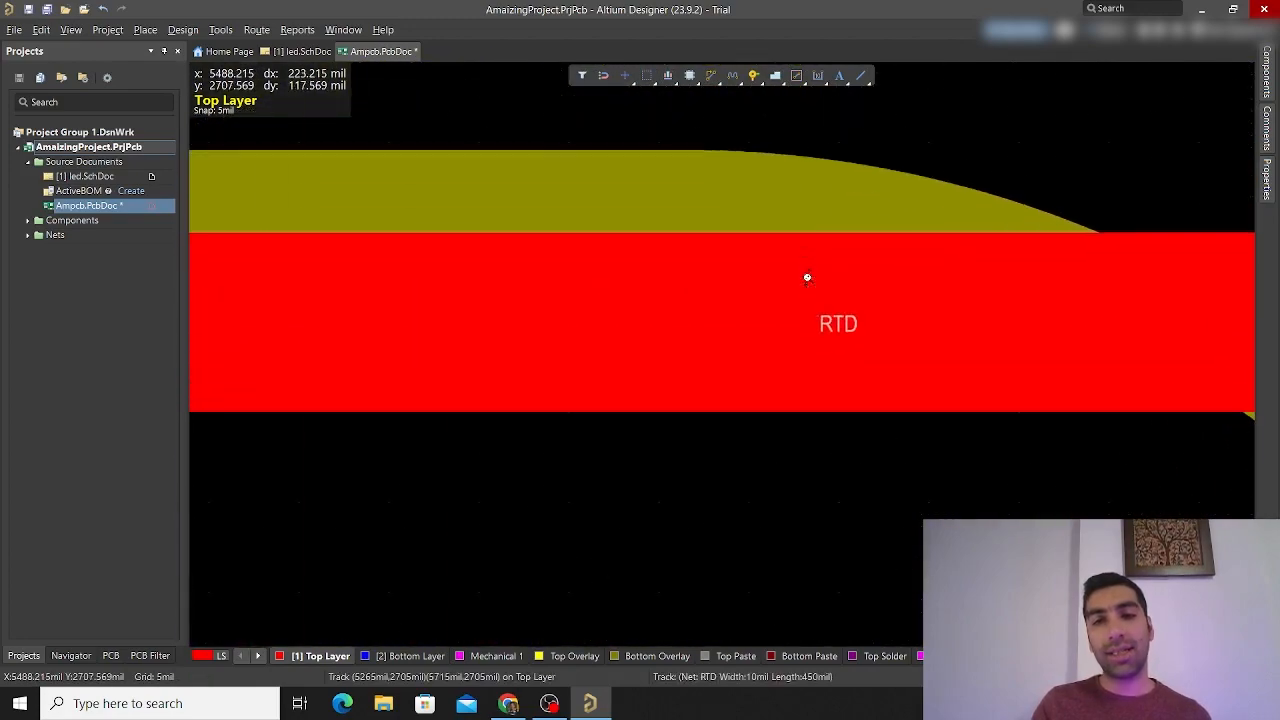
ctrl+scroll(807, 278, down, 5)
Check the updated net names on R1's lower pad, the tracks down to BAT, and LED1's pad 2
right_drag(806, 277, 704, 77)
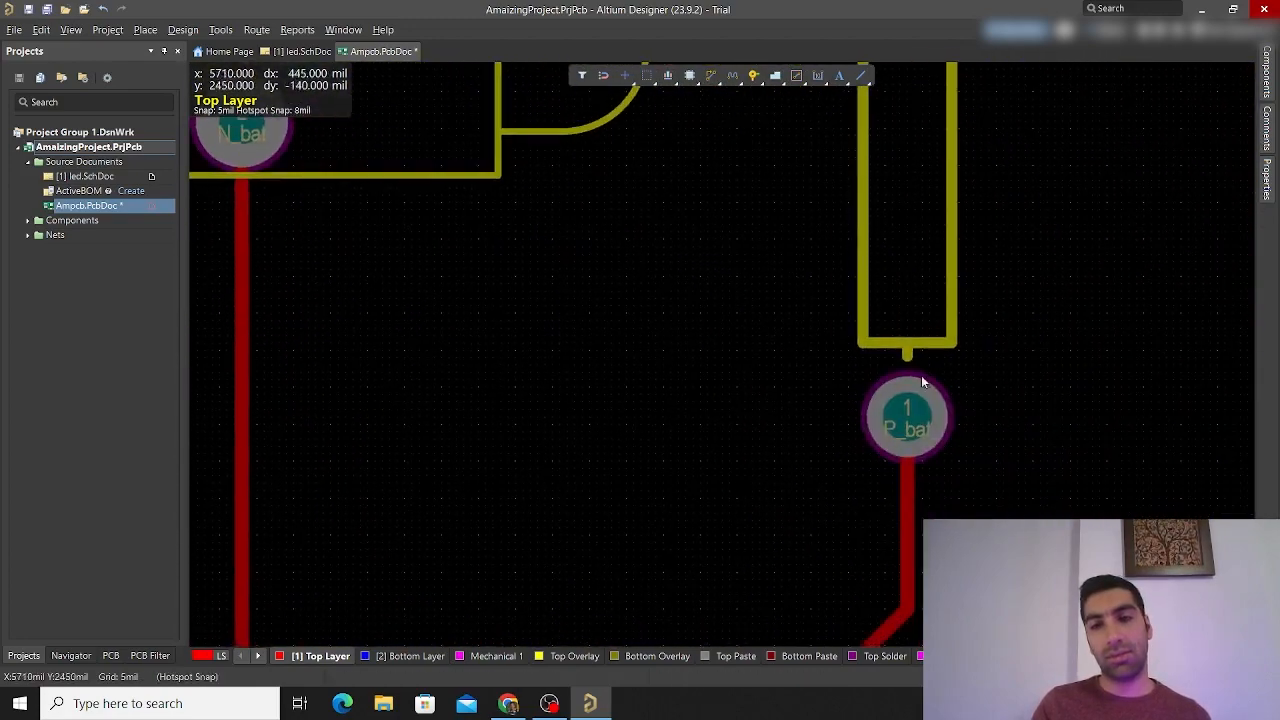
right_drag(974, 467, 971, 300)
ctrl+scroll(955, 284, up, 3)
ctrl+scroll(955, 284, down, 3)
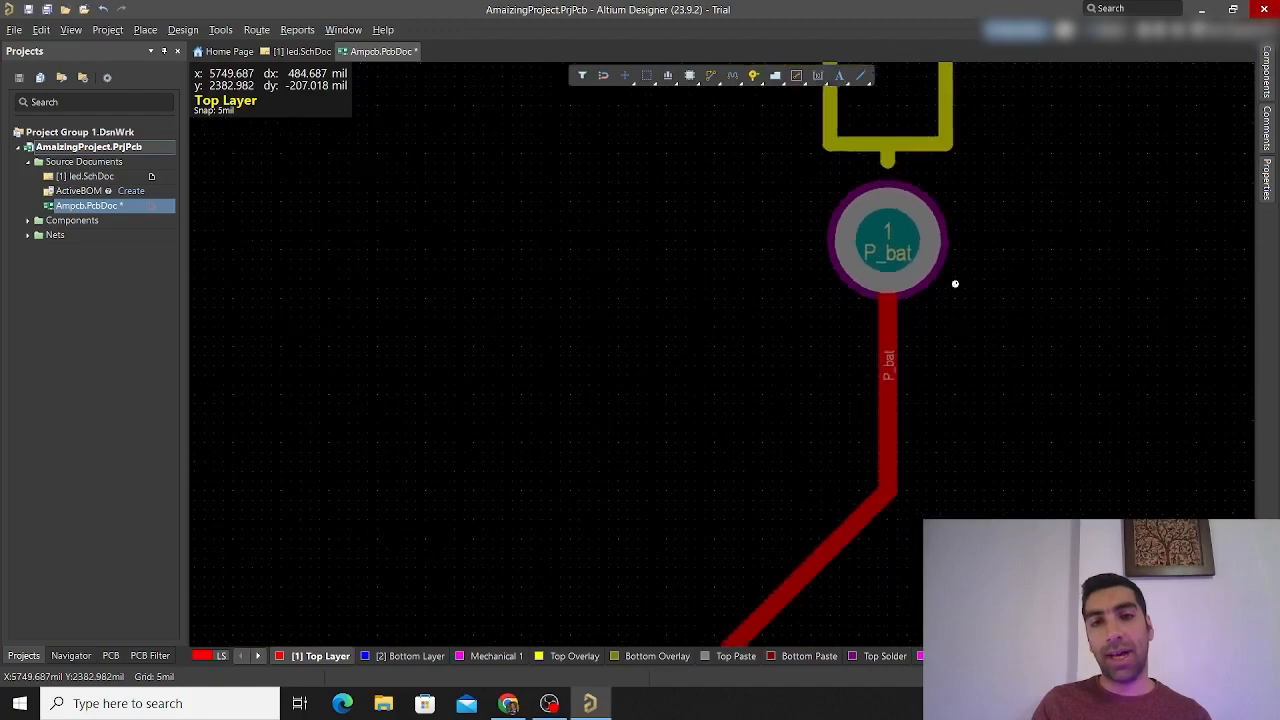
right_drag(808, 389, 994, 215)
ctrl+scroll(545, 620, up, 3)
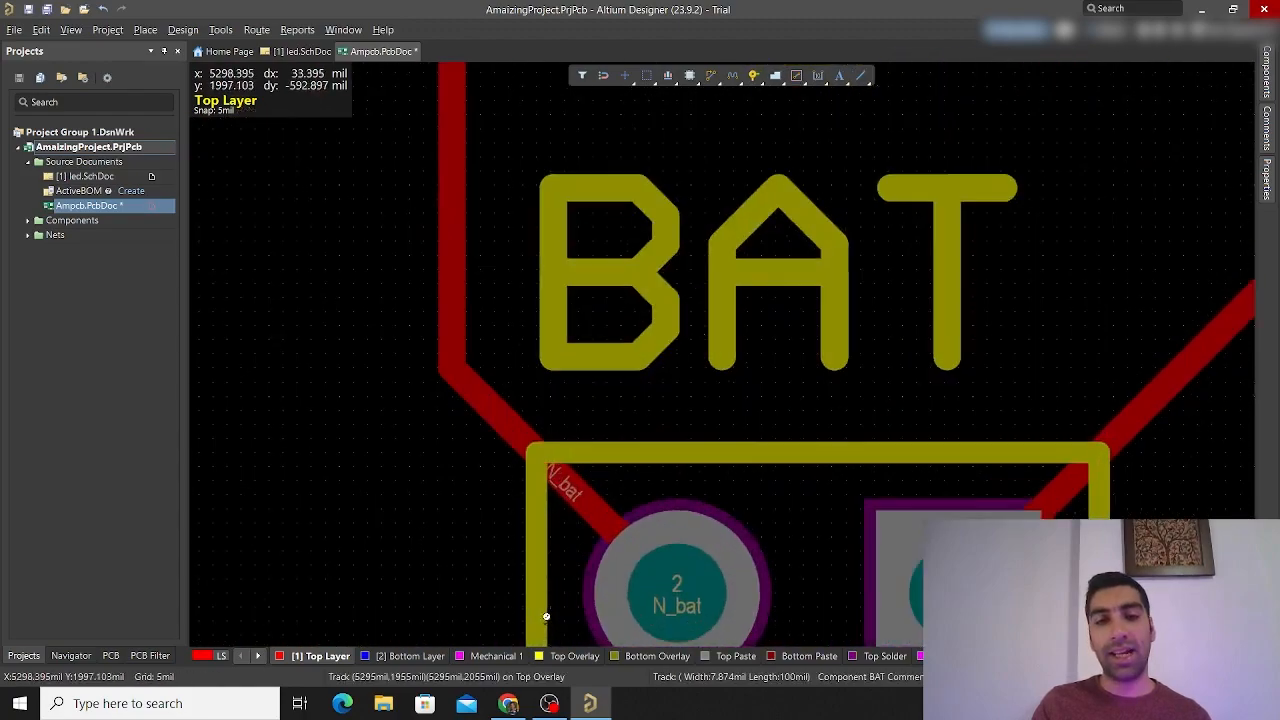
ctrl+scroll(517, 432, down, 6)
ctrl+scroll(516, 437, down, 2)
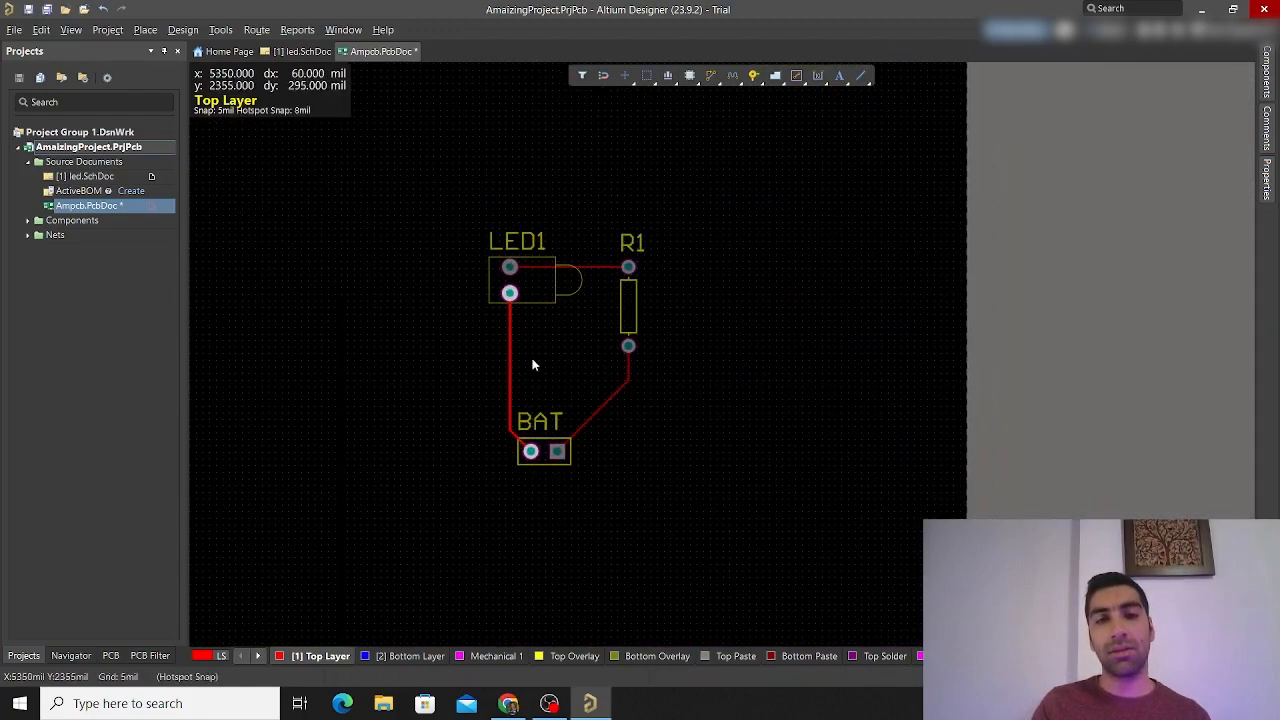
right_drag(531, 358, 530, 467)
ctrl+scroll(493, 421, up, 4)
ctrl+scroll(493, 421, up, 2)
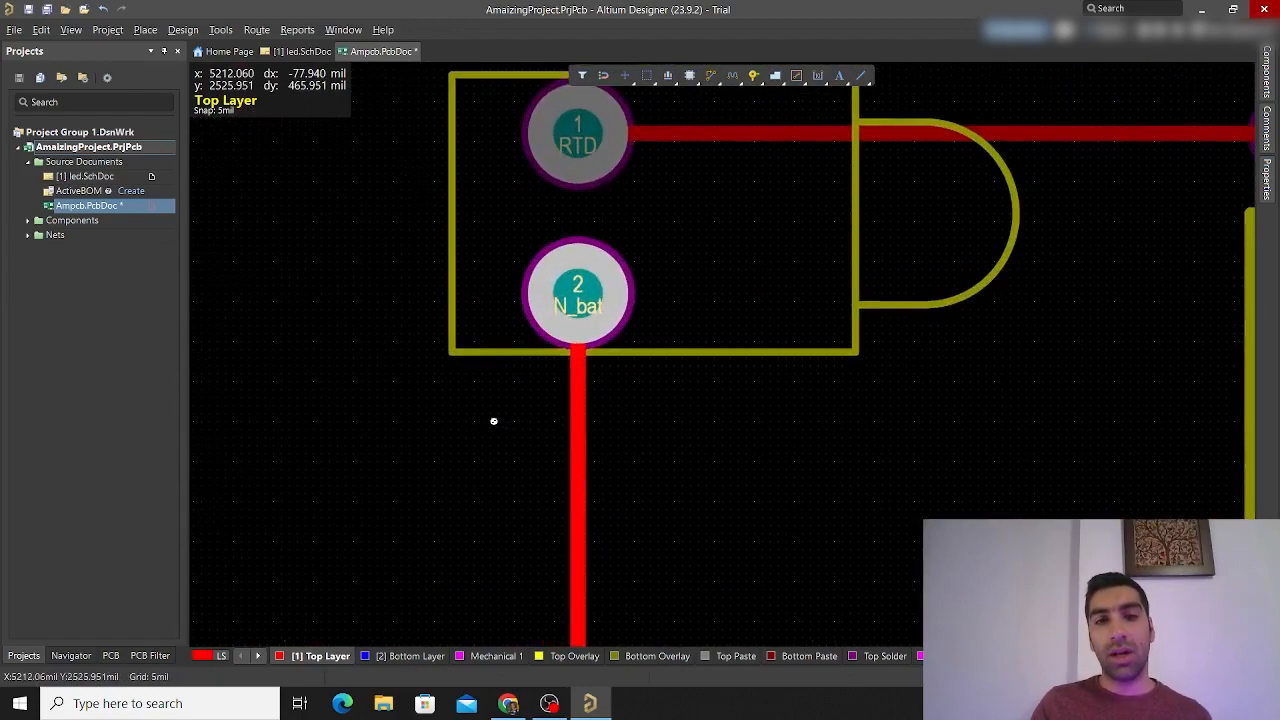
Save Ampcb.PcbDoc and clear the net highlighting on the board
ctrl+scroll(705, 436, down, 4)
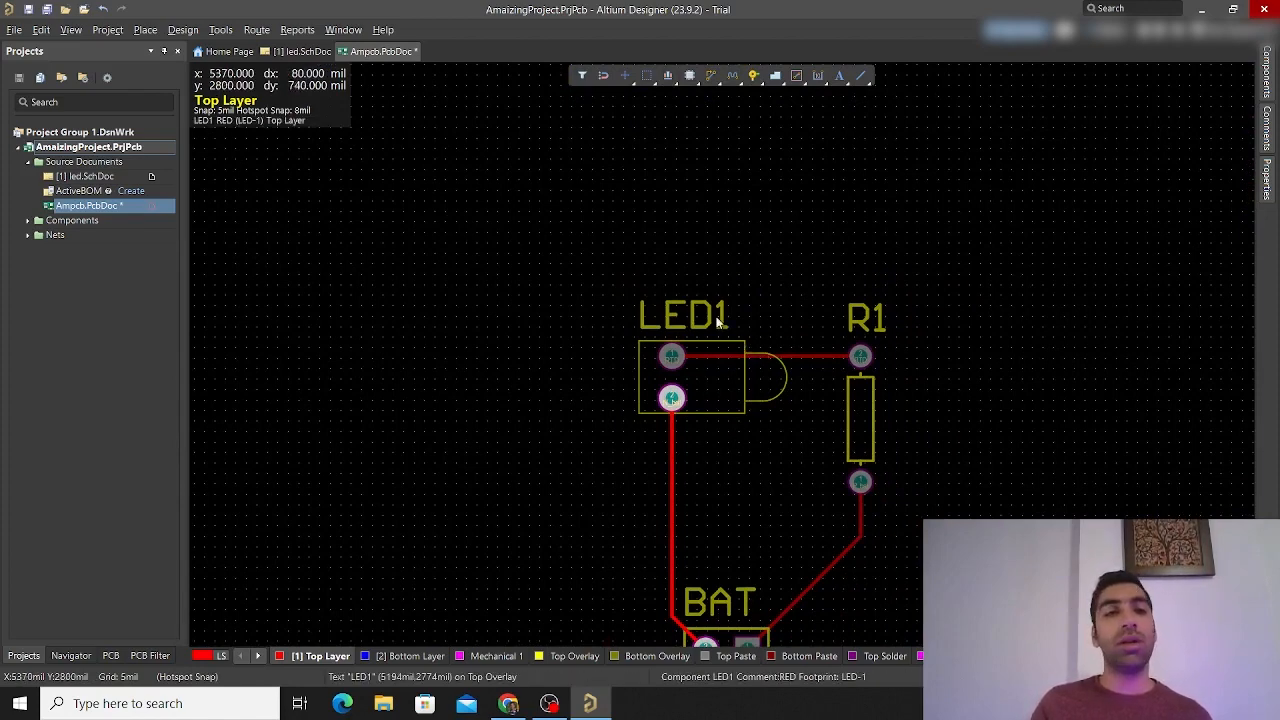
key(ctrl+s)
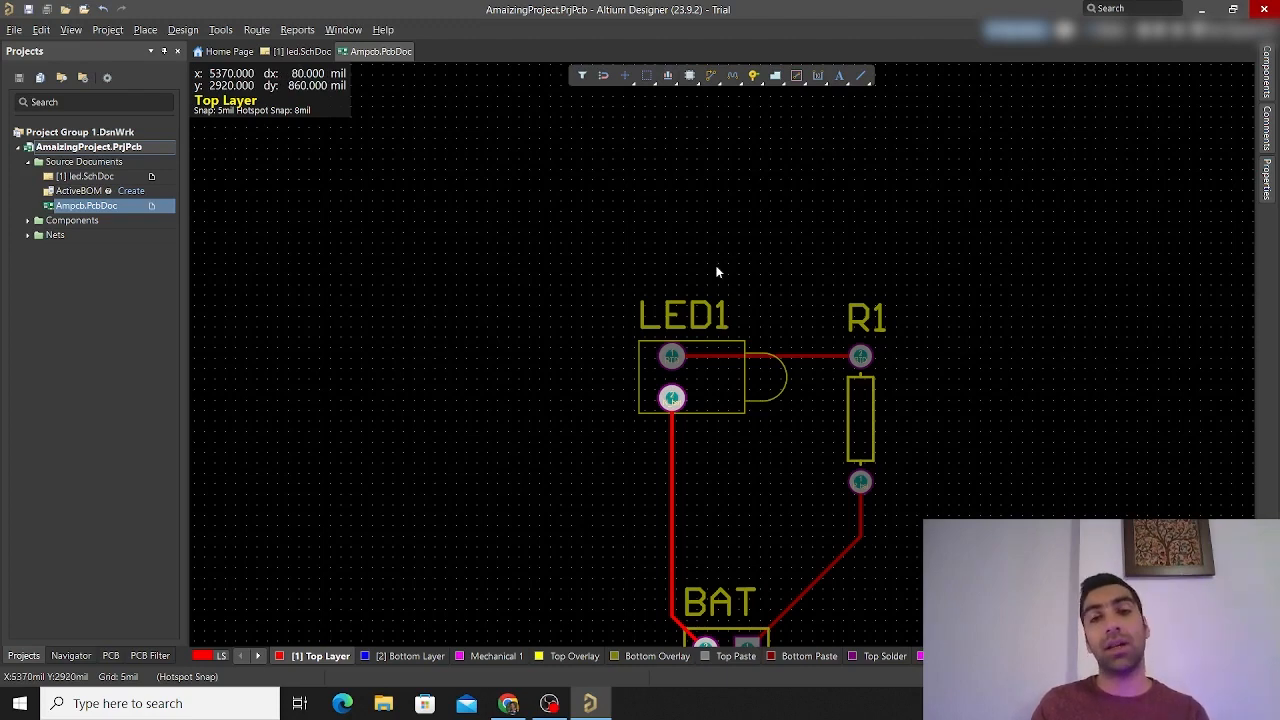
click(743, 341)
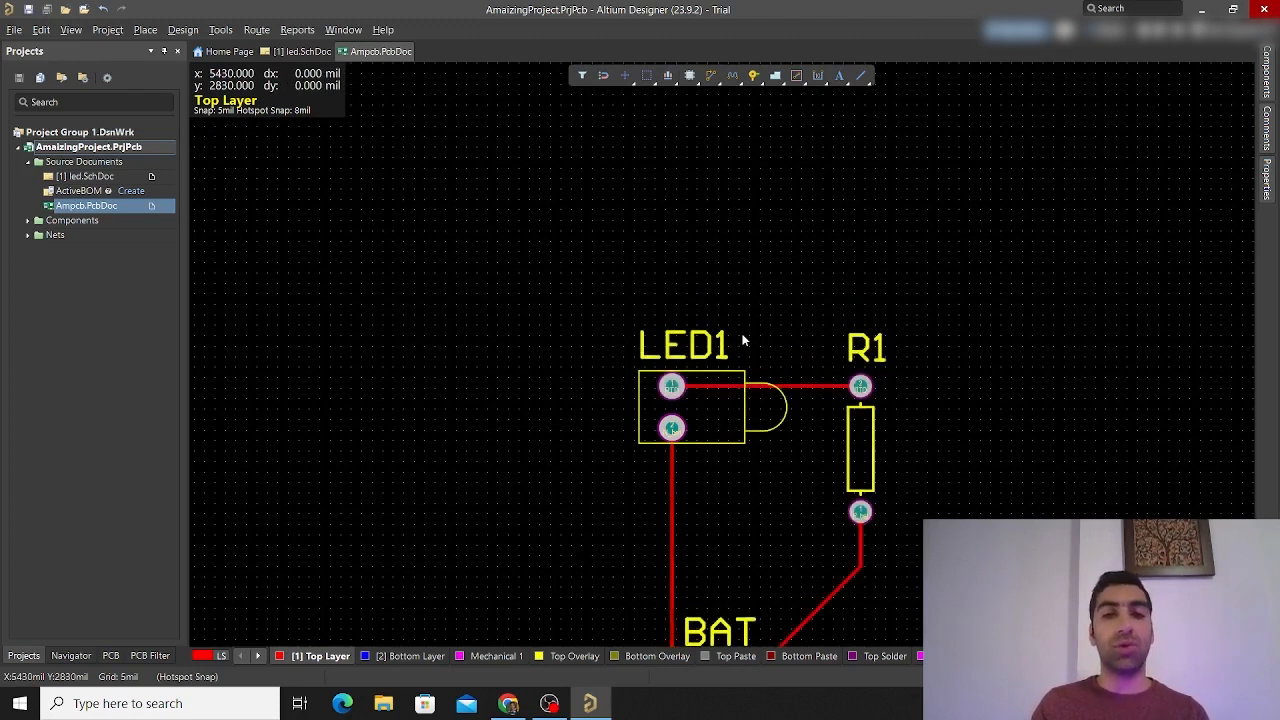
Highlight the nets of LED1's two pads and R1's lower pad in turn, and clear the highlighting
ctrl+click(673, 386)
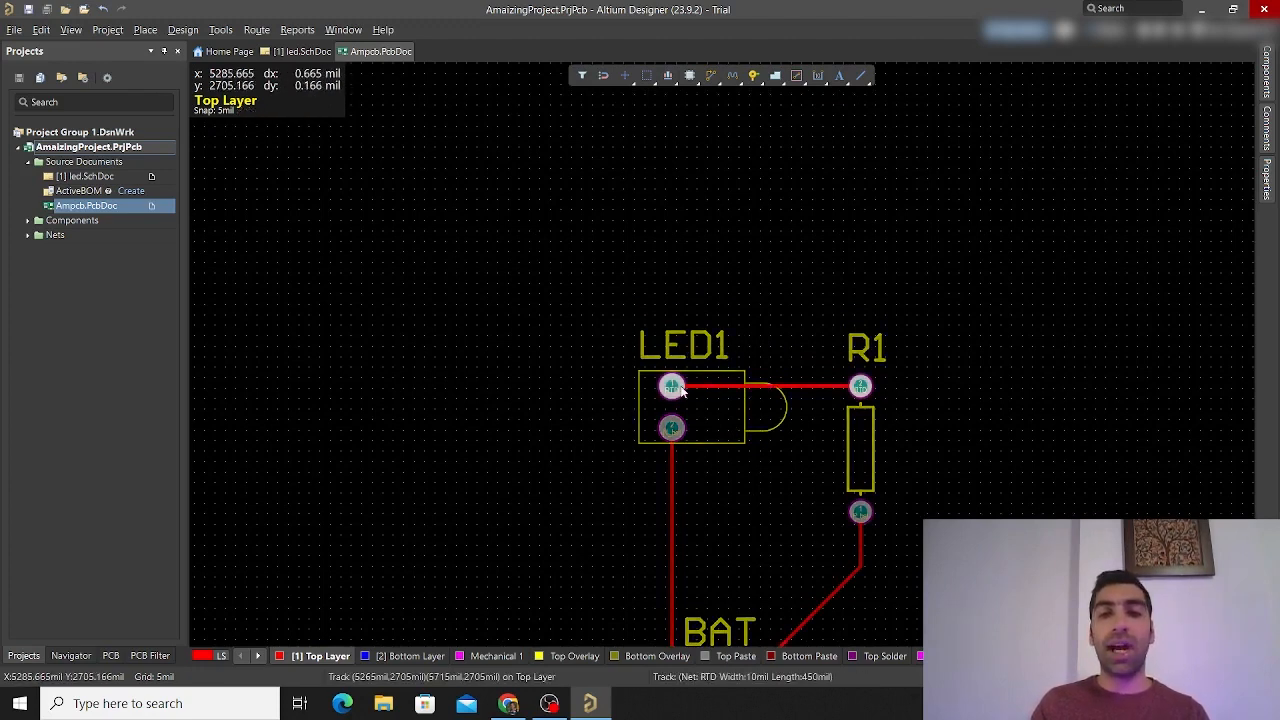
ctrl+click(861, 514)
ctrl+click(672, 428)
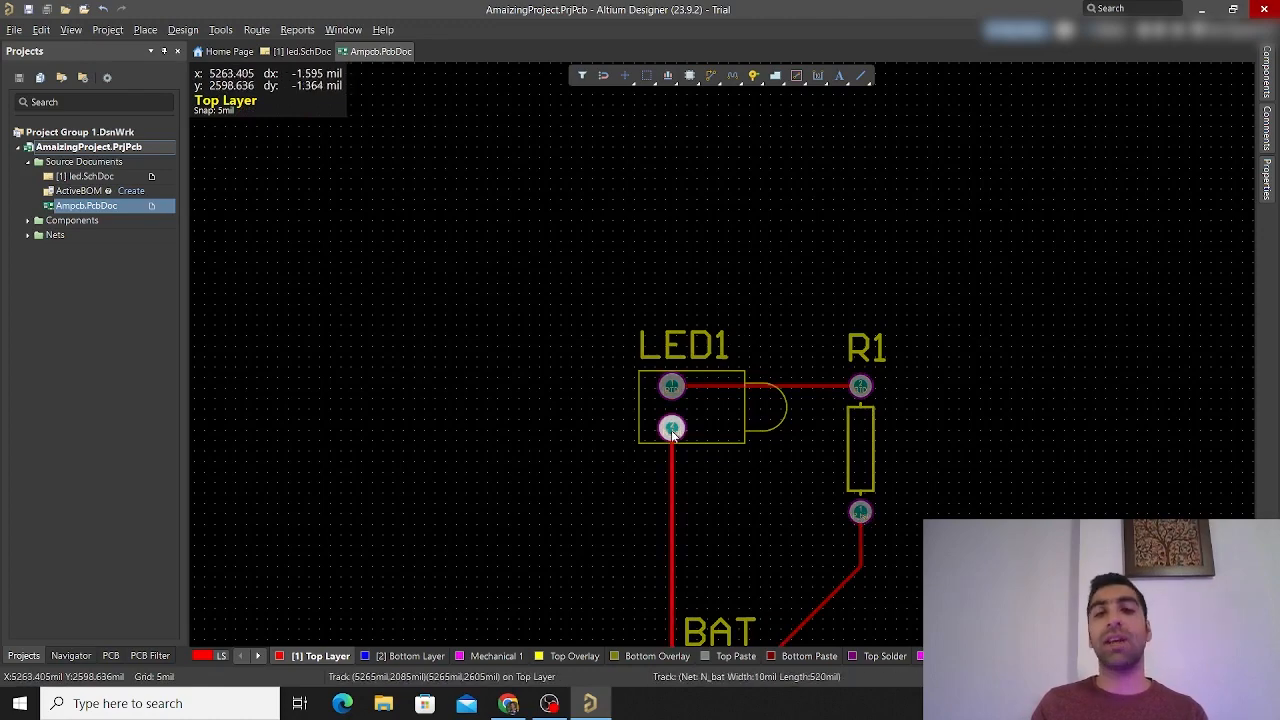
right_drag(773, 435, 745, 302)
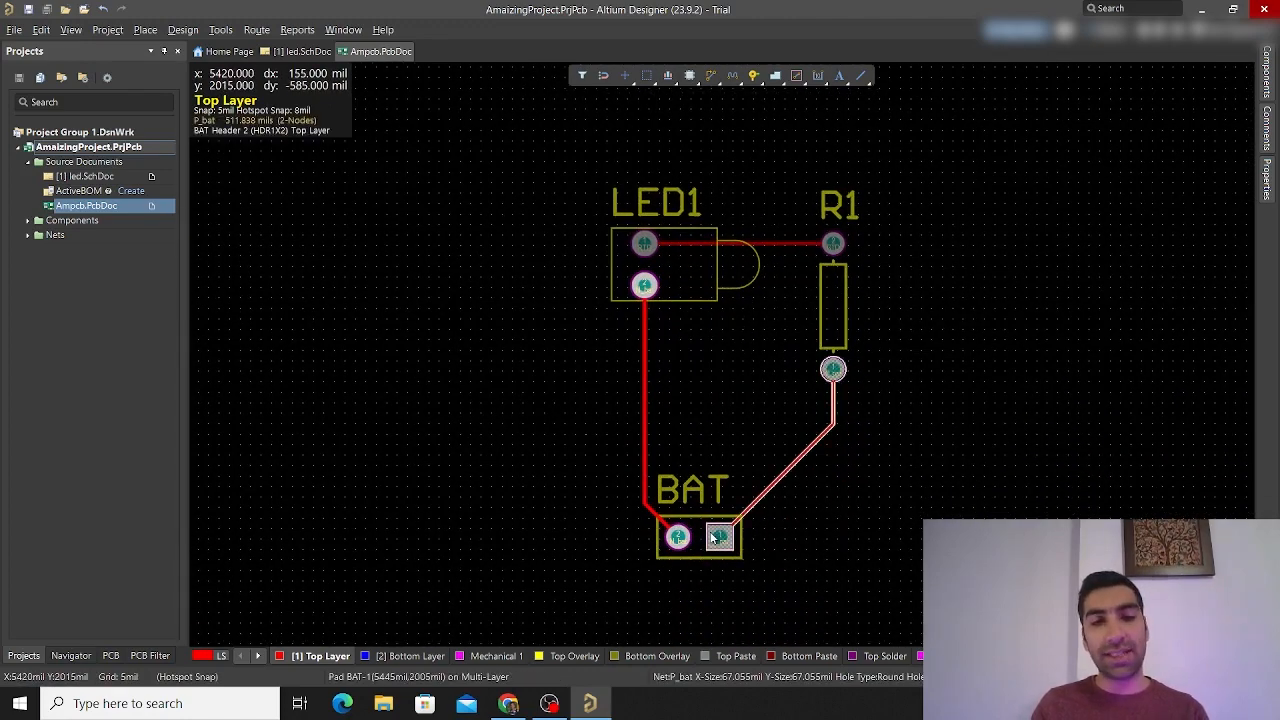
key(shift+c)
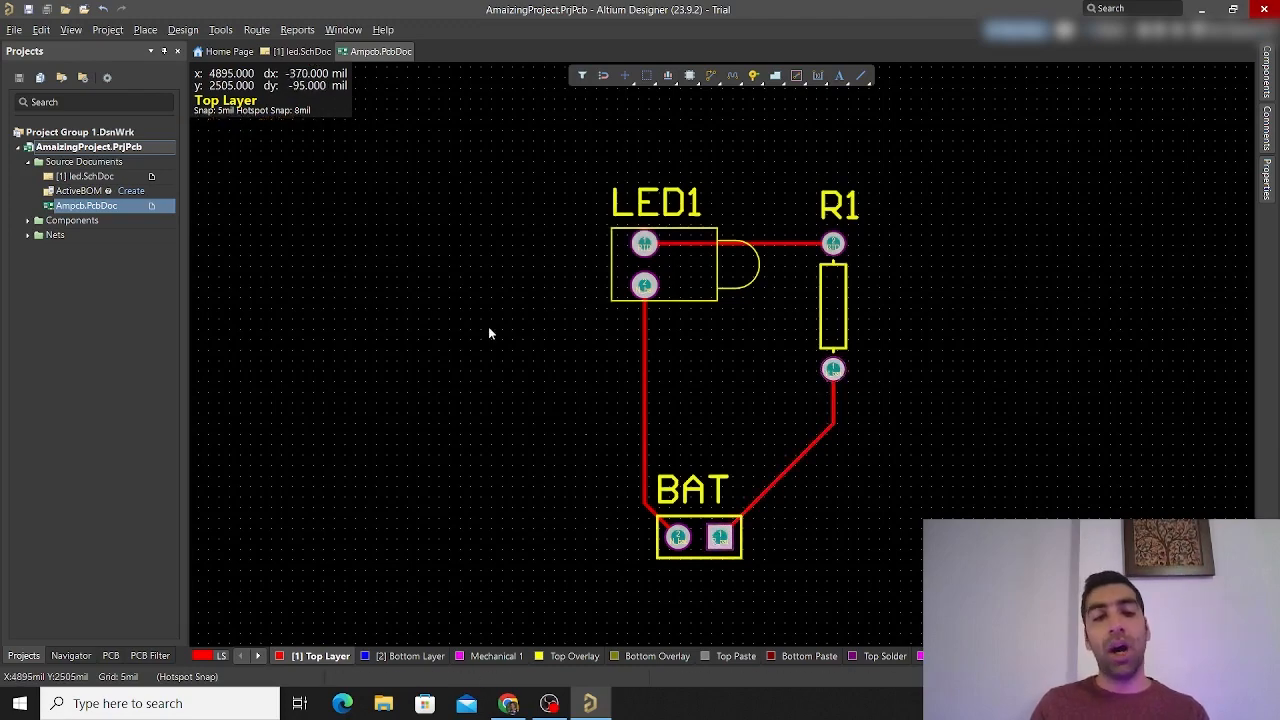
Cross probe LED1 from the board to its symbol in the led schematic
ctrl+scroll(772, 284, up, 2)
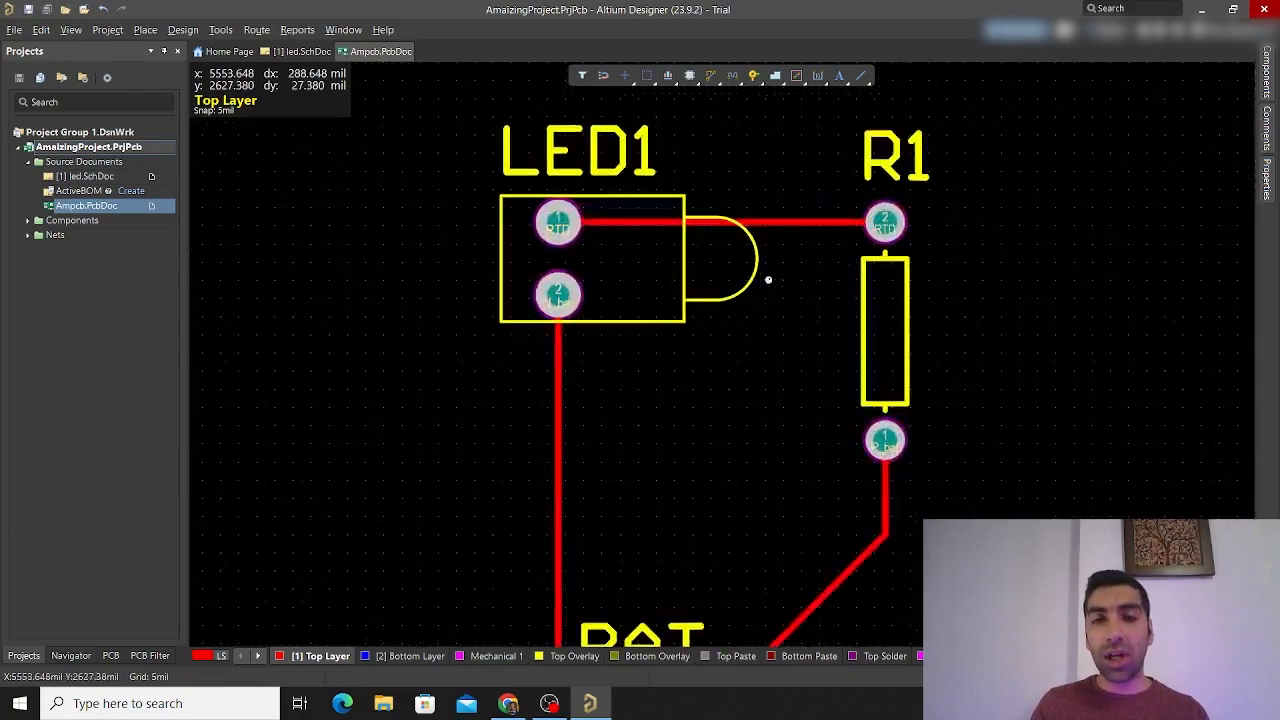
ctrl+scroll(768, 280, up, 1)
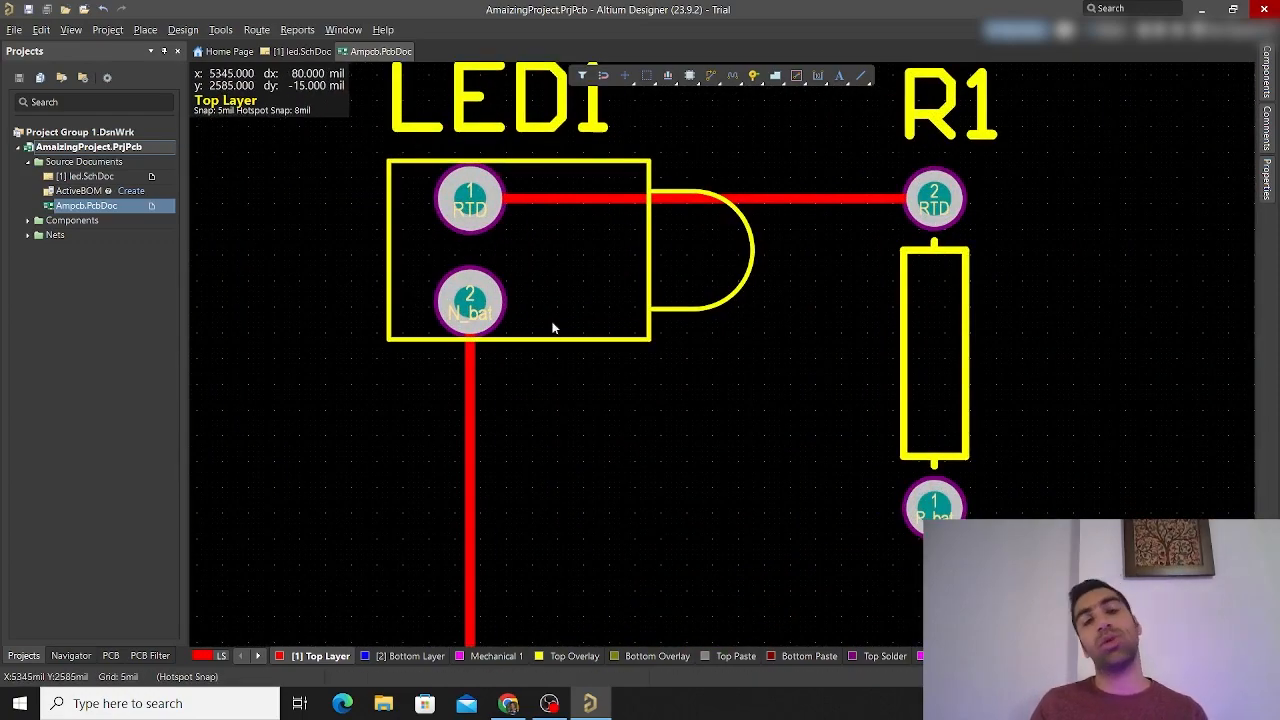
ctrl+scroll(594, 292, down, 2)
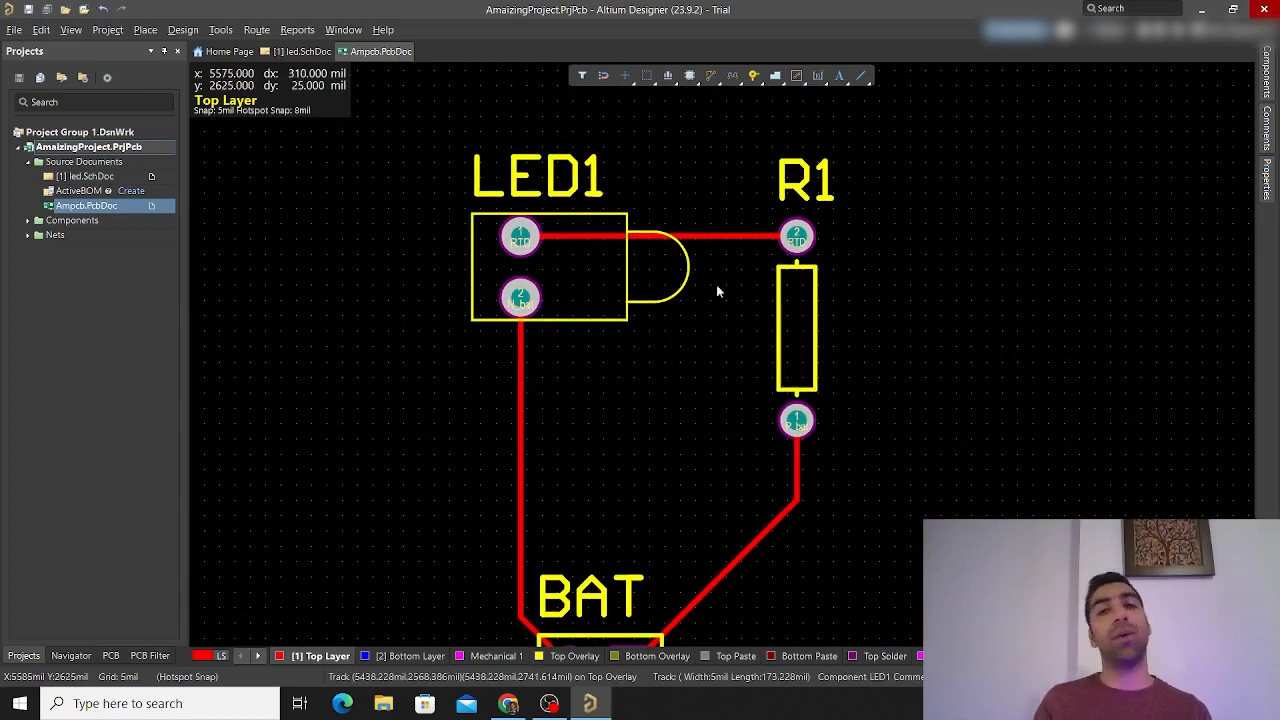
right_drag(693, 490, 685, 427)
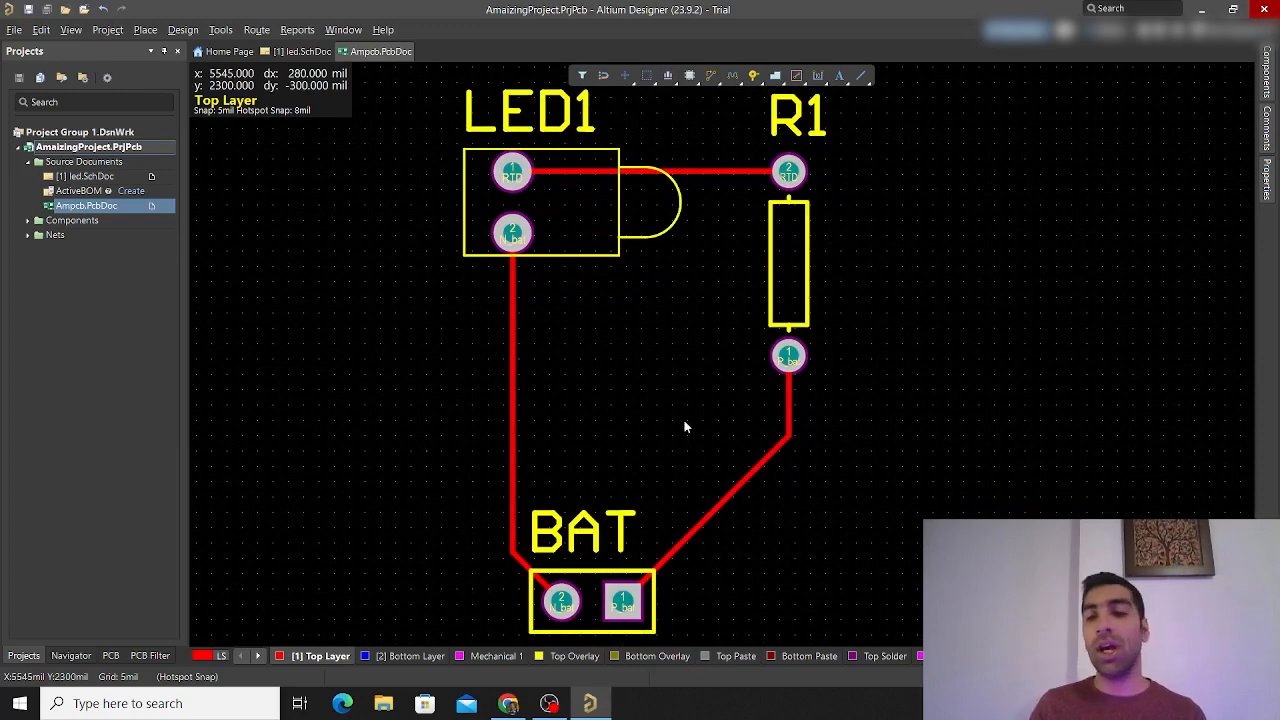
right_click(685, 427)
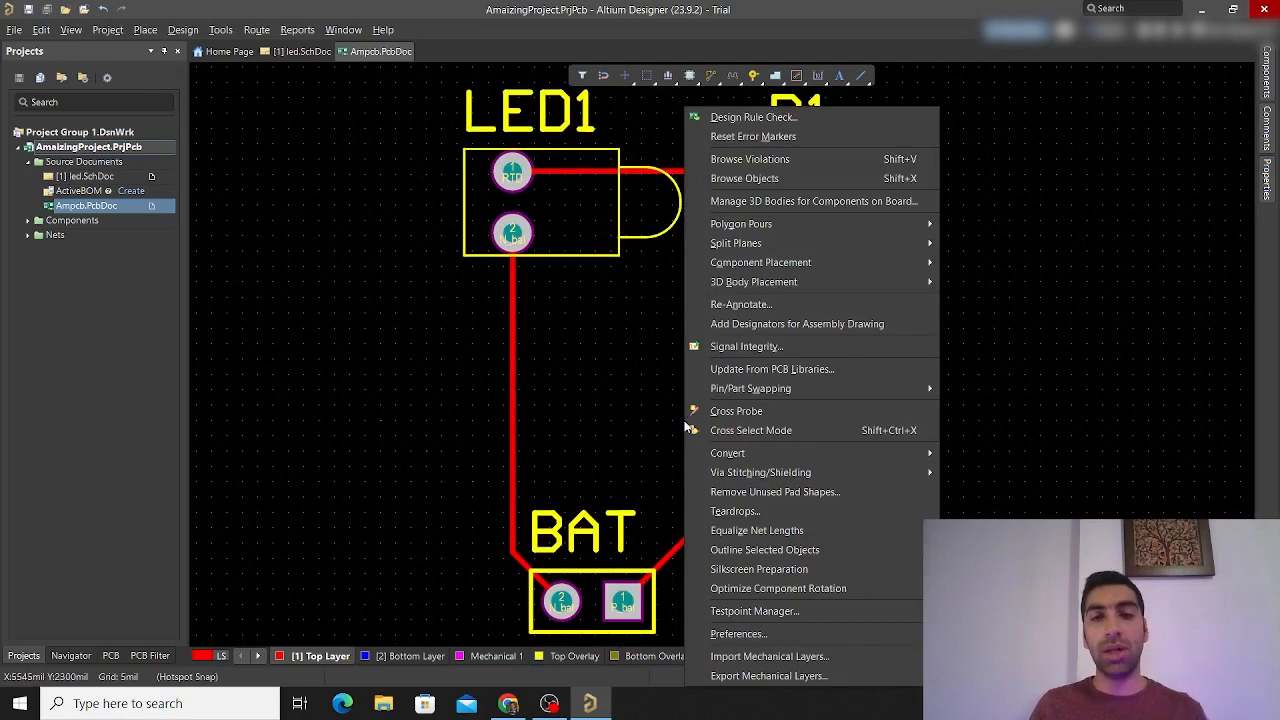
click(685, 427)
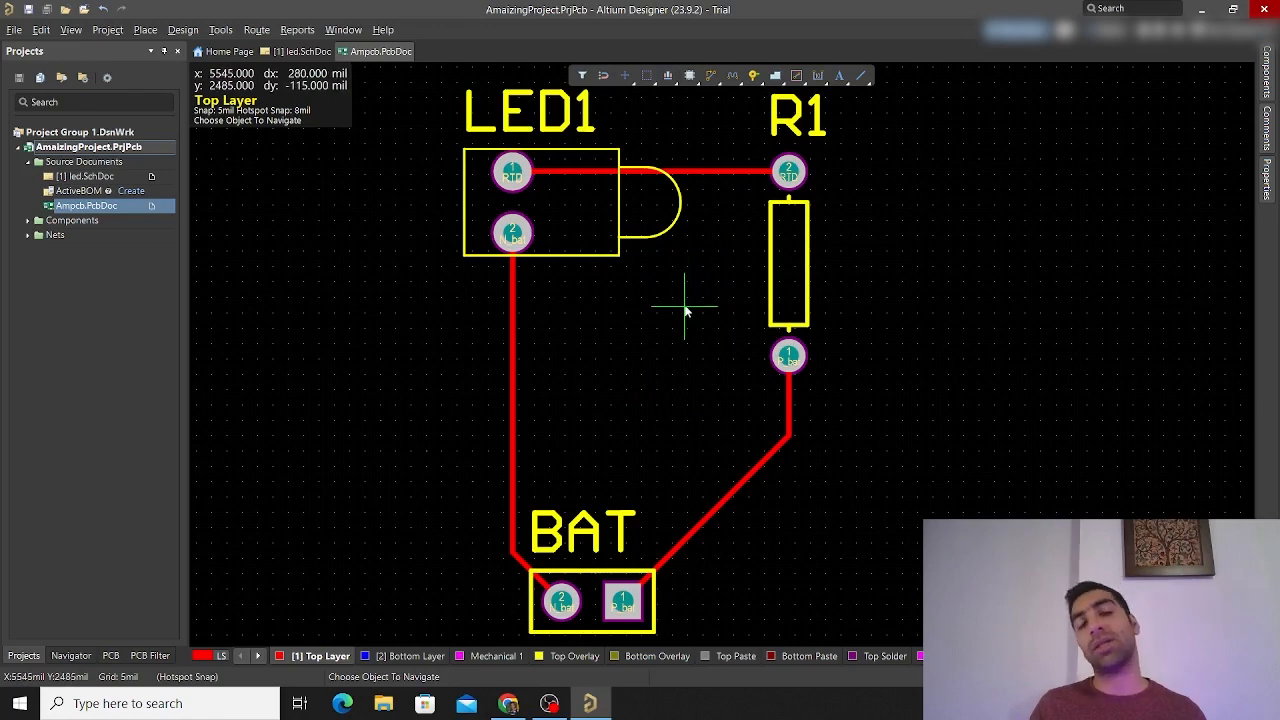
click(578, 220)
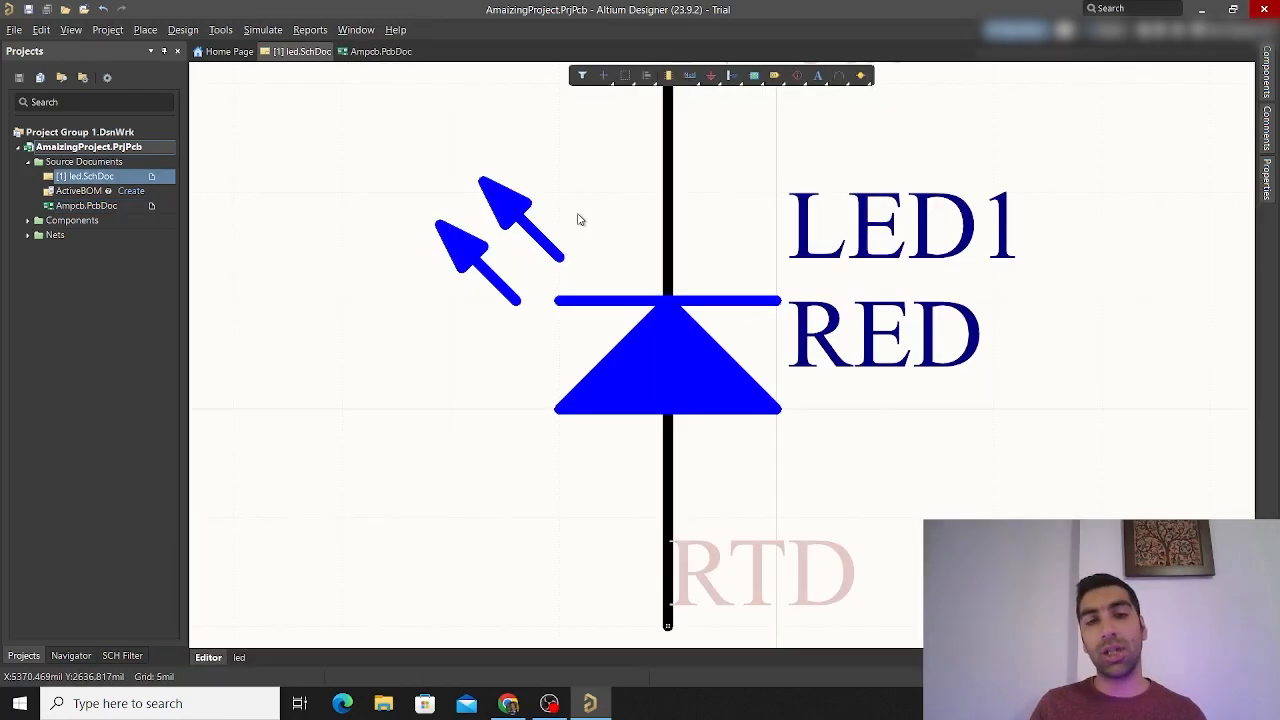
Examine LED1 with its N_bat and RTD labels in relation to R1 and BAT in the led schematic
ctrl+scroll(582, 335, down, 5)
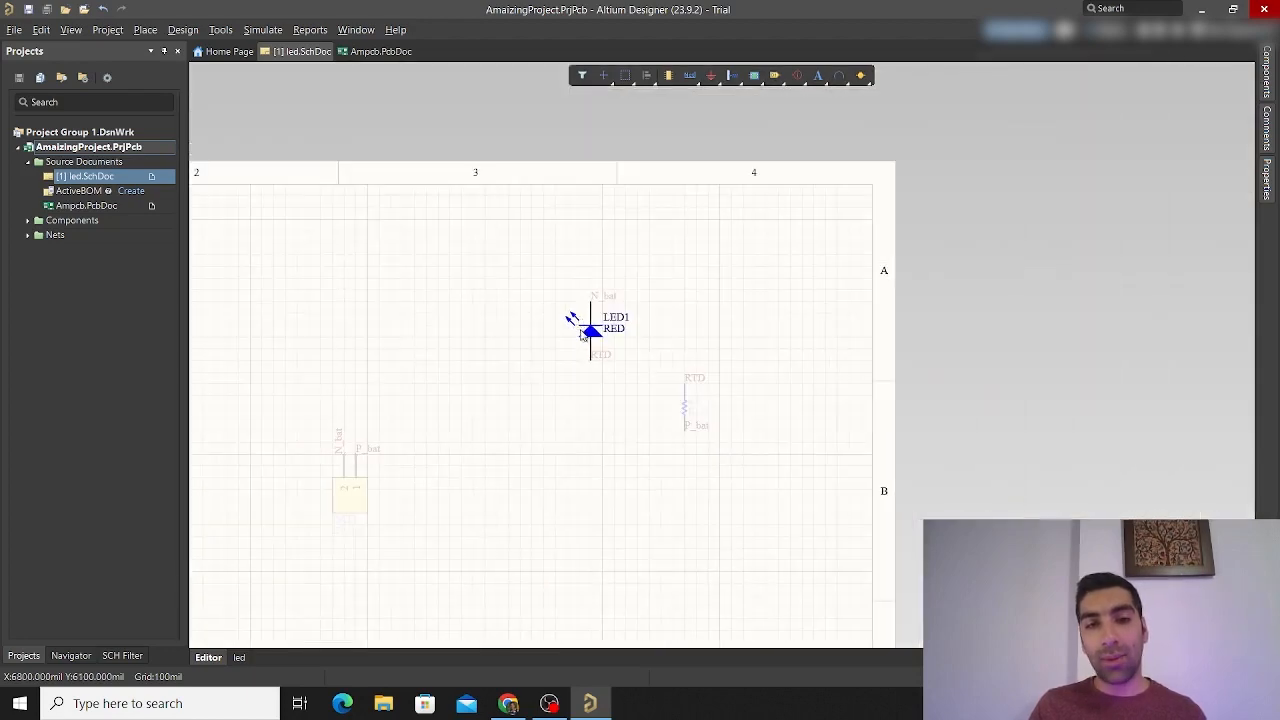
ctrl+scroll(563, 363, up, 5)
right_drag(655, 299, 774, 325)
ctrl+scroll(586, 420, down, 5)
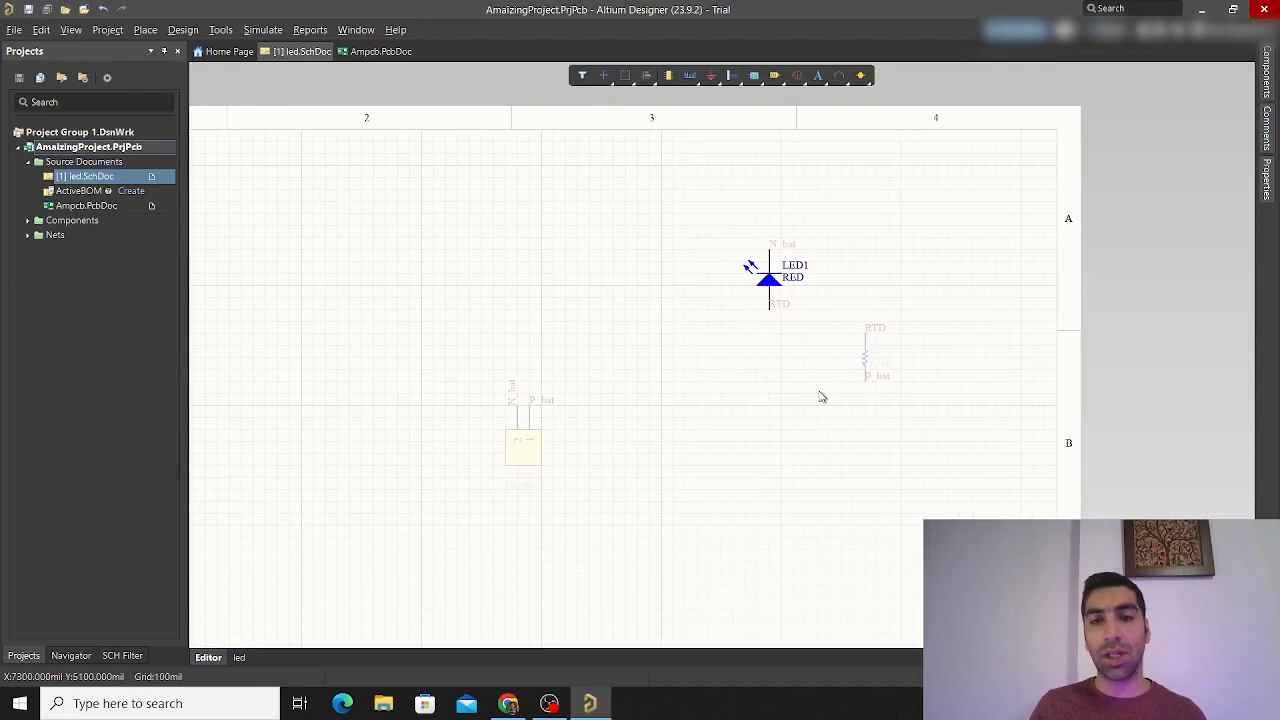
ctrl+scroll(803, 289, up, 3)
ctrl+scroll(765, 302, up, 3)
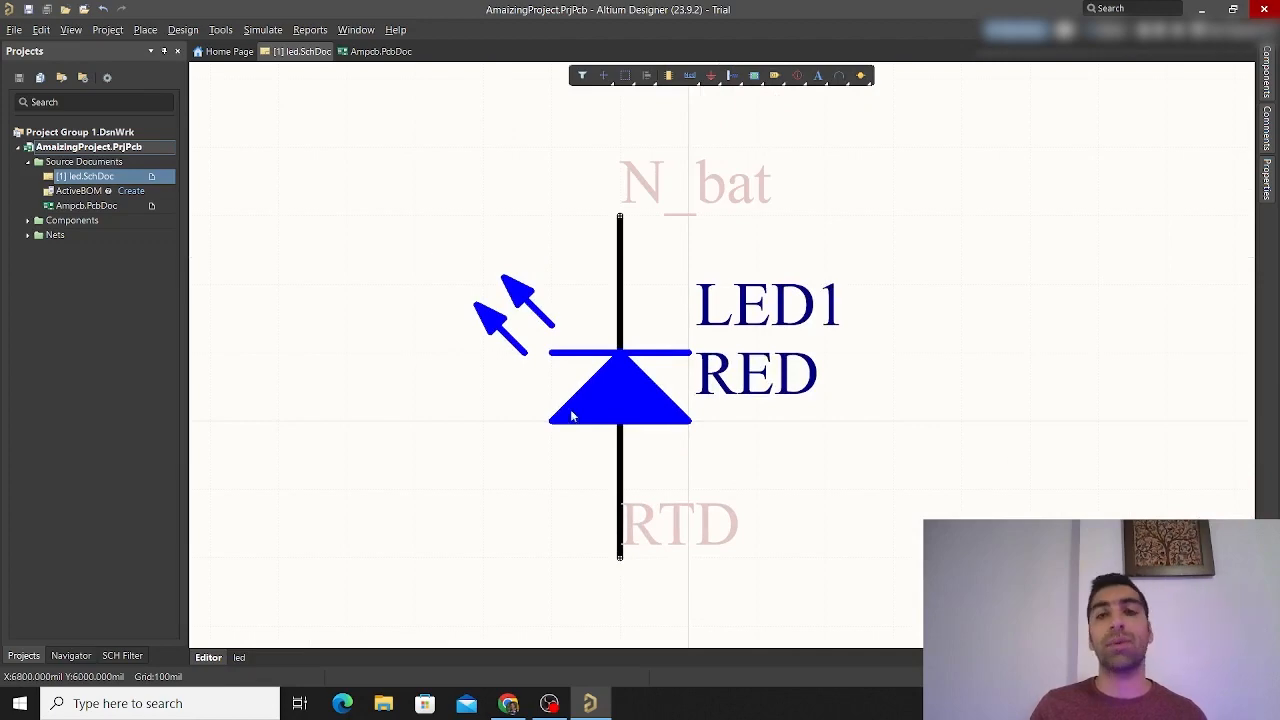
ctrl+scroll(698, 278, down, 3)
ctrl+scroll(698, 282, up, 2)
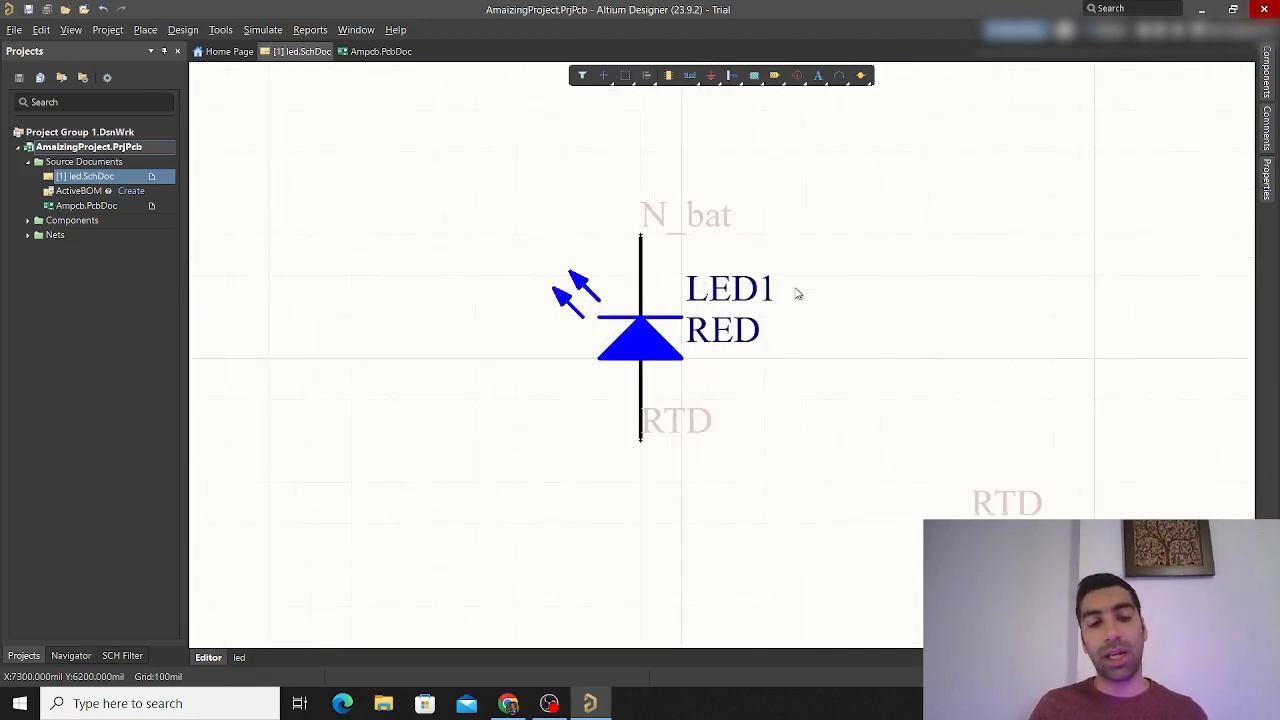
ctrl+scroll(934, 275, down, 6)
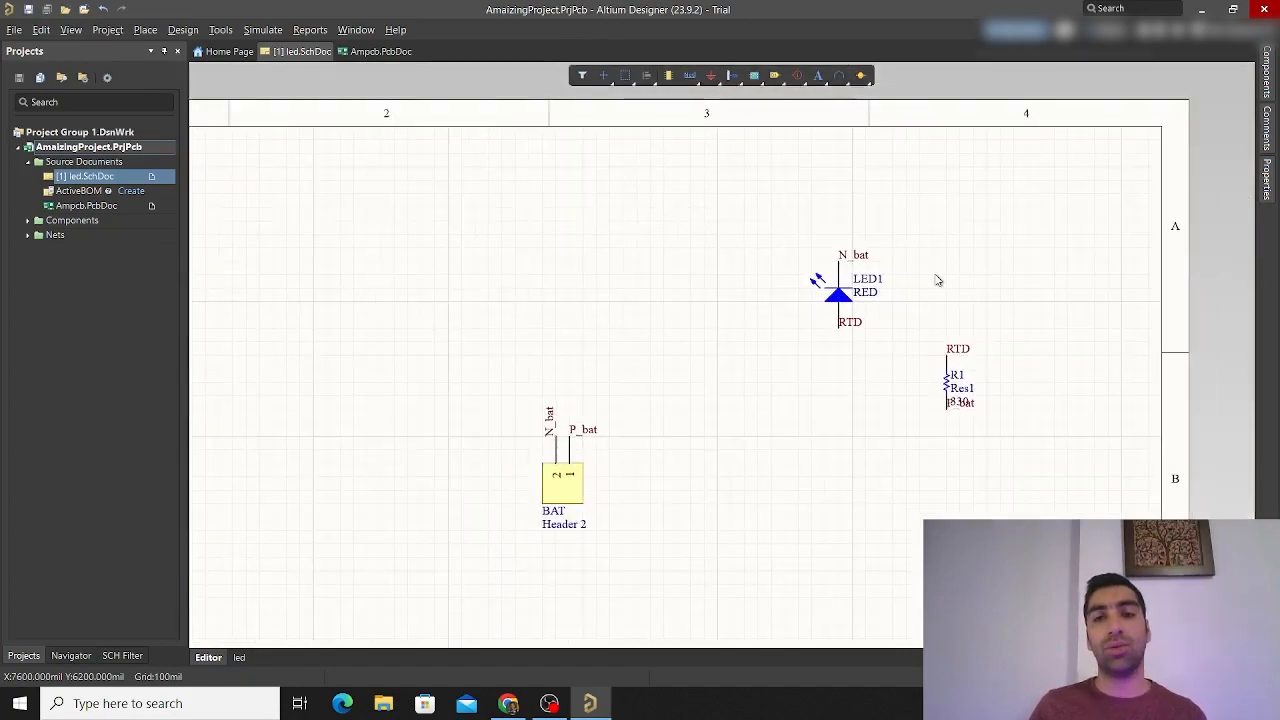
right_drag(979, 257, 801, 225)
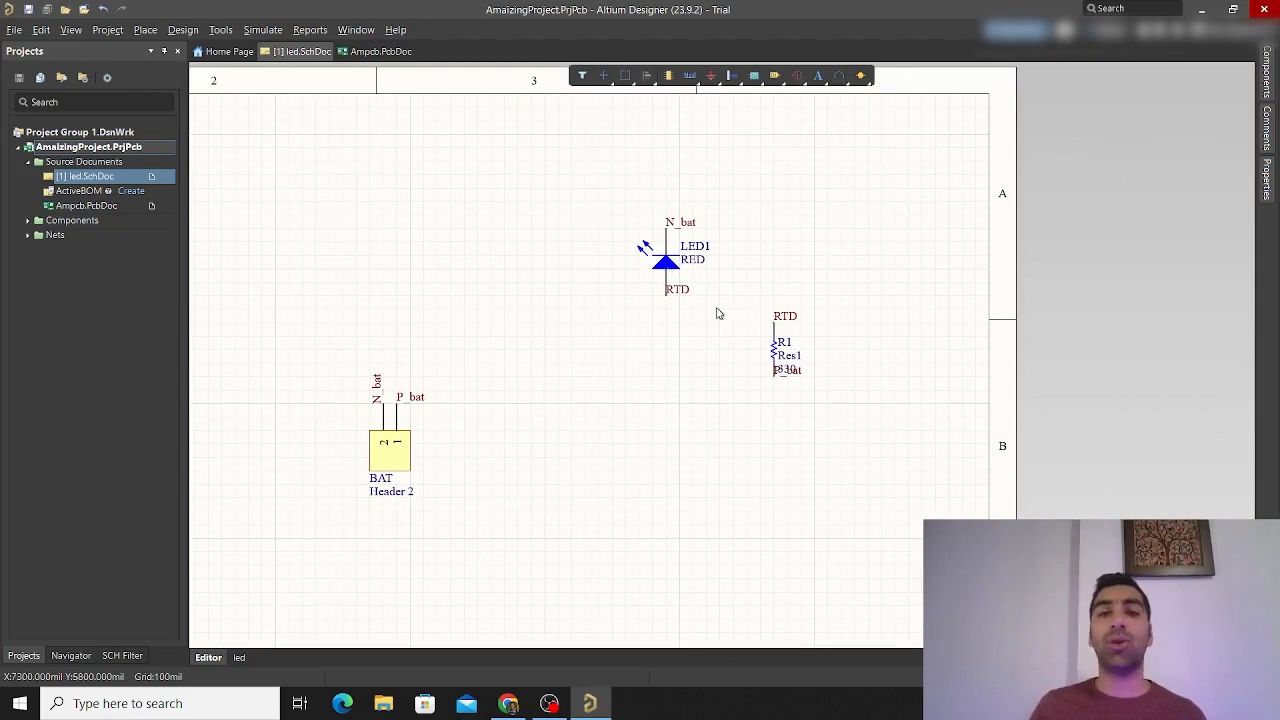
Cross probe LED1 from the led schematic to its footprint in Ampcb.PcbDoc
right_click(719, 341)
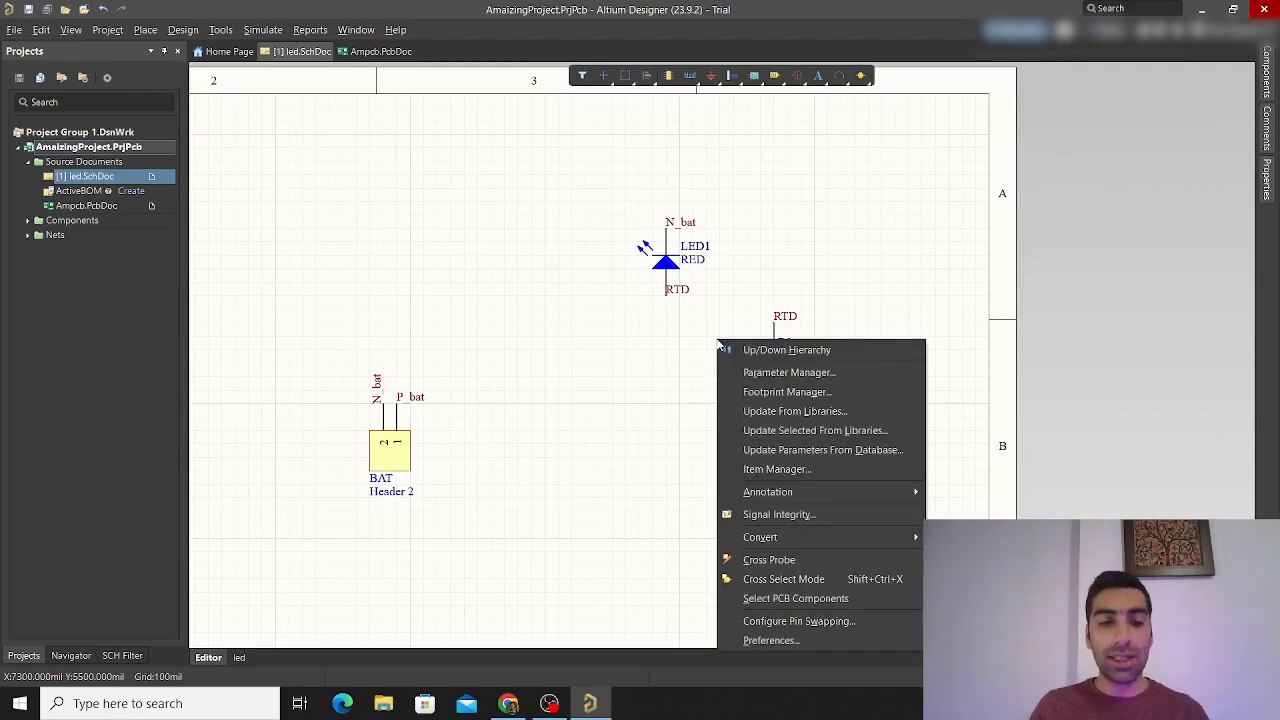
click(775, 560)
click(668, 266)
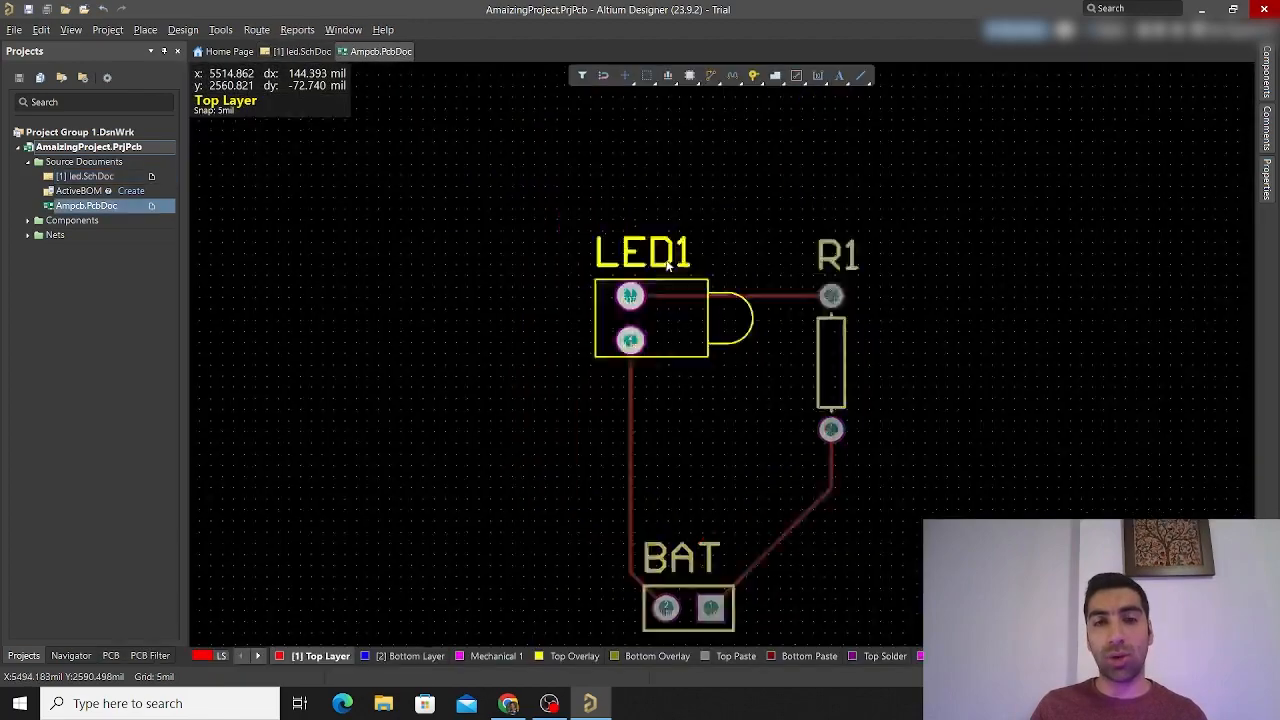
ctrl+scroll(662, 264, down, 2)
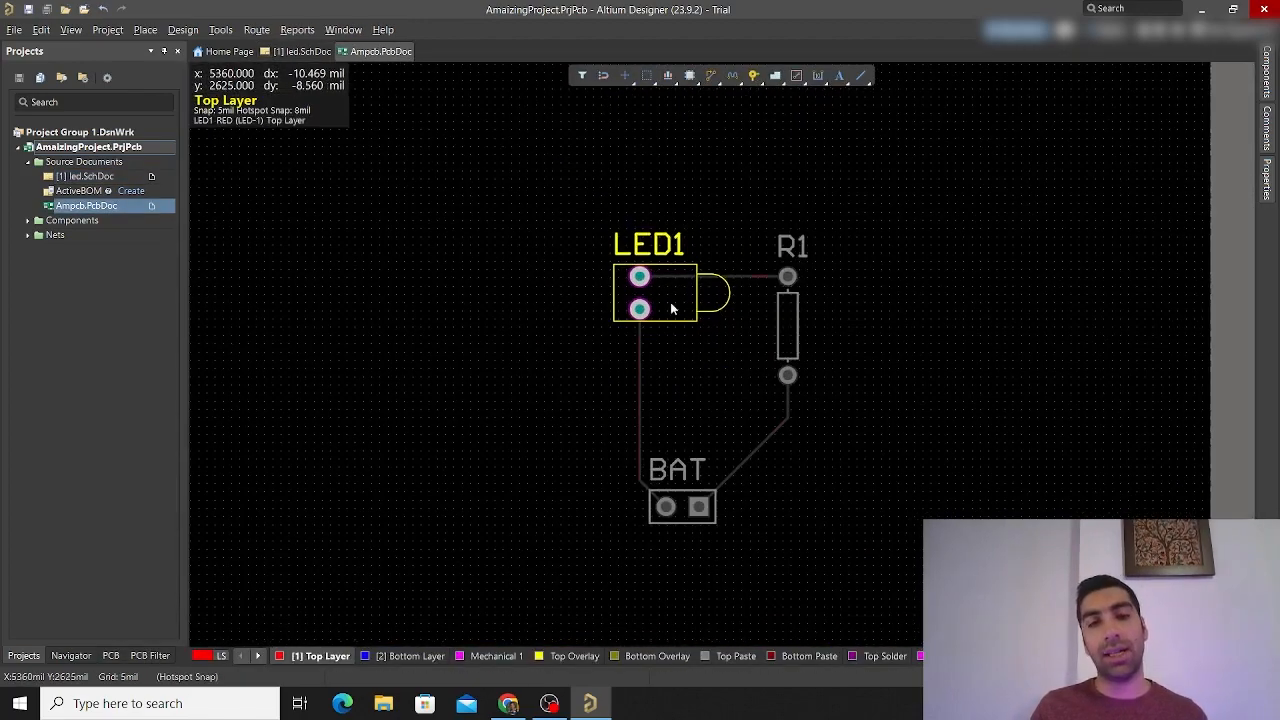
Select LED1 in the led schematic and go to Ampcb.PcbDoc to compare it with the board
click(75, 177)
ctrl+scroll(675, 272, up, 4)
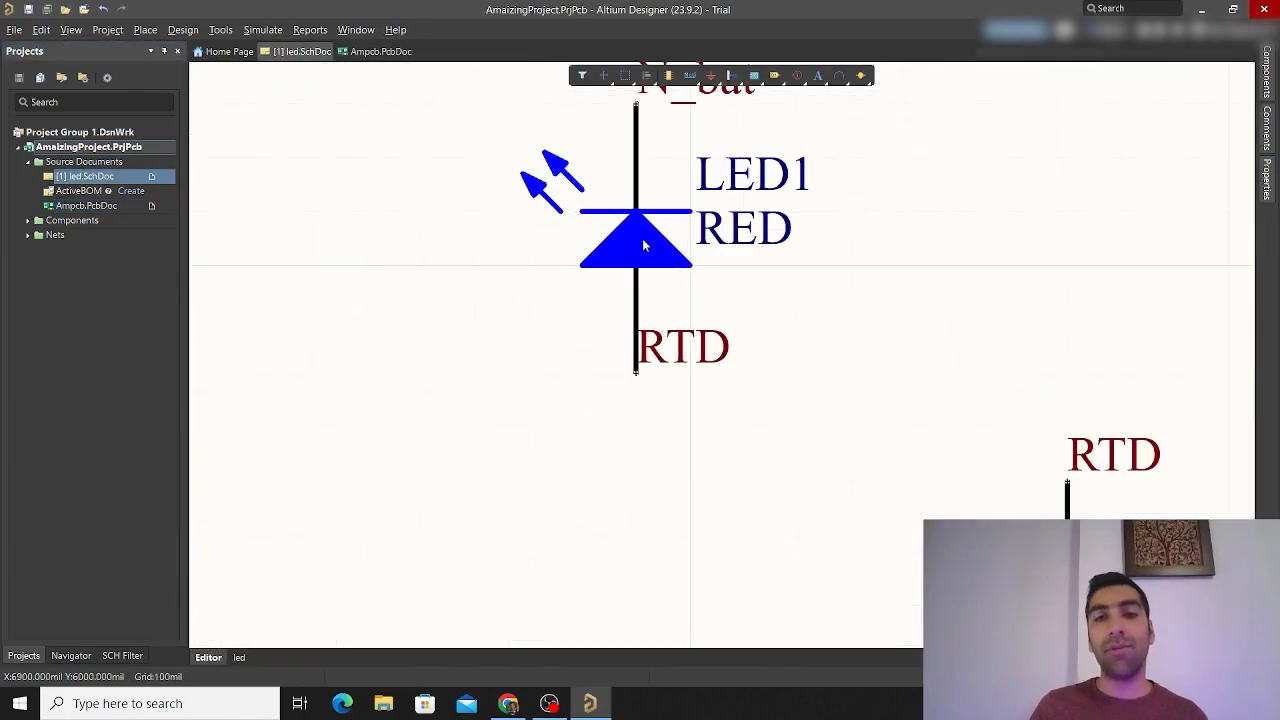
click(643, 245)
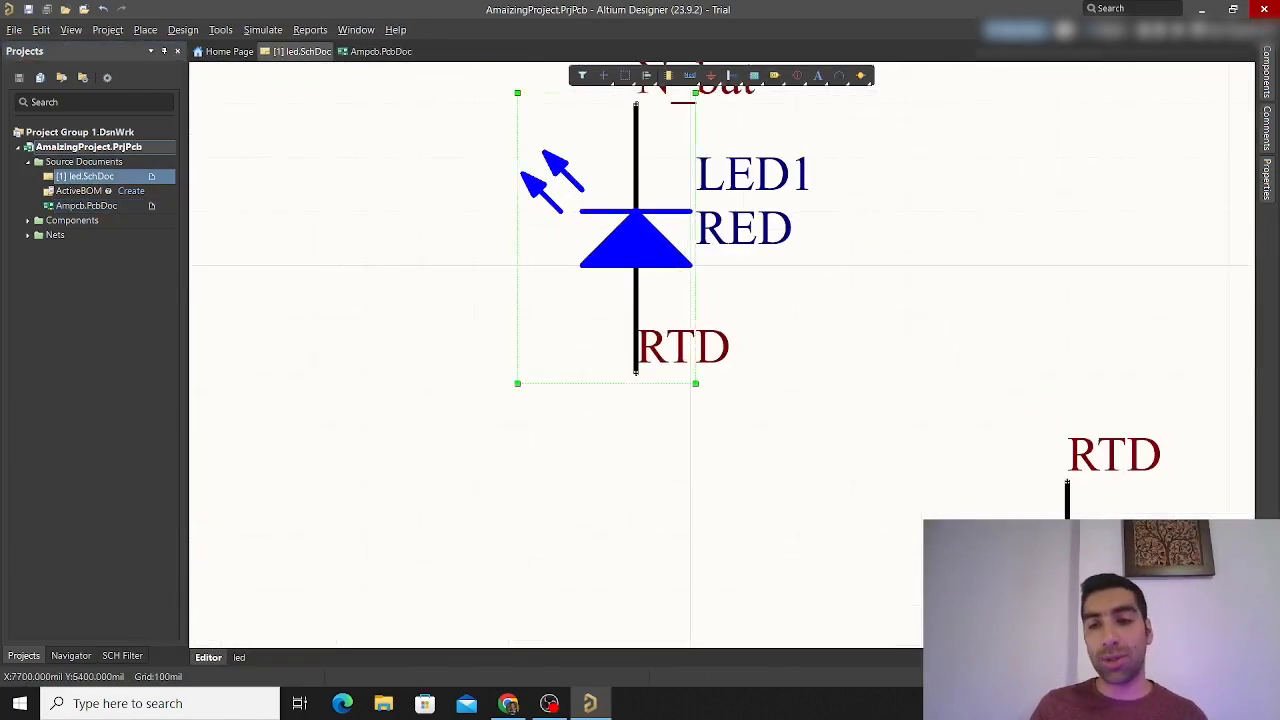
click(118, 204)
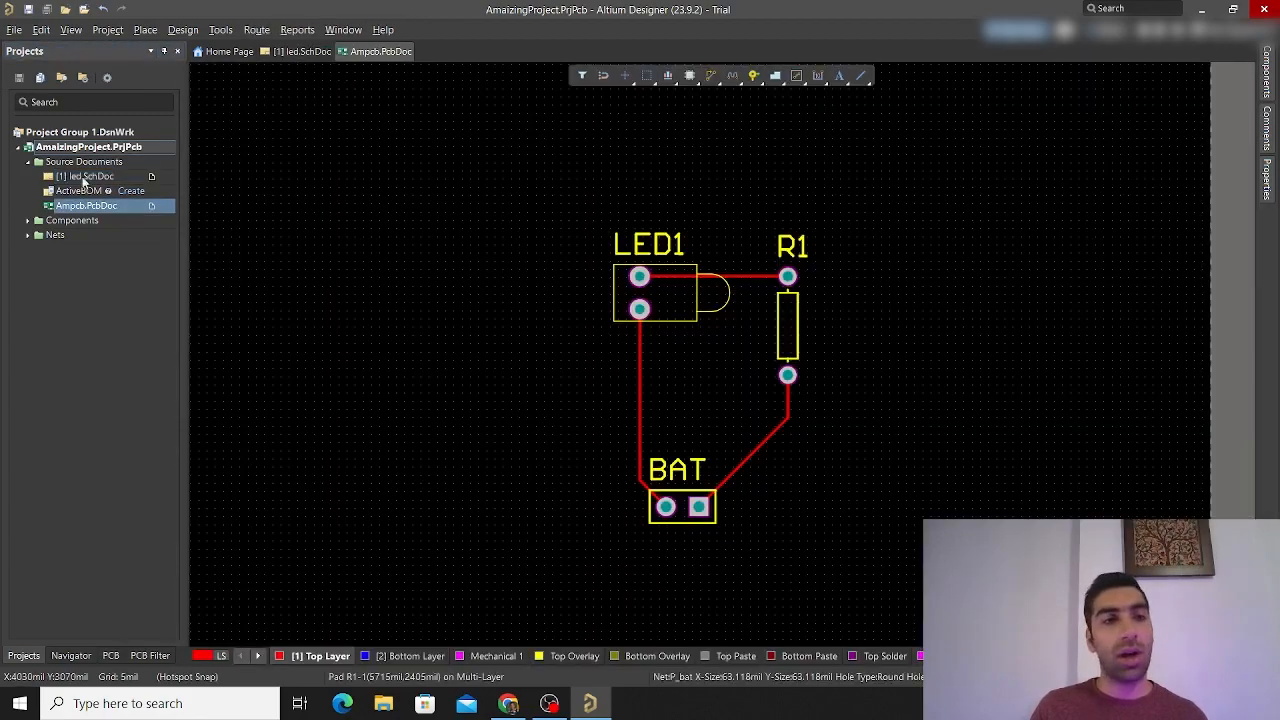
Return to the led schematic, clear the component selection and review the placement of LED1, R1 and BAT
click(84, 177)
ctrl+scroll(845, 184, down, 4)
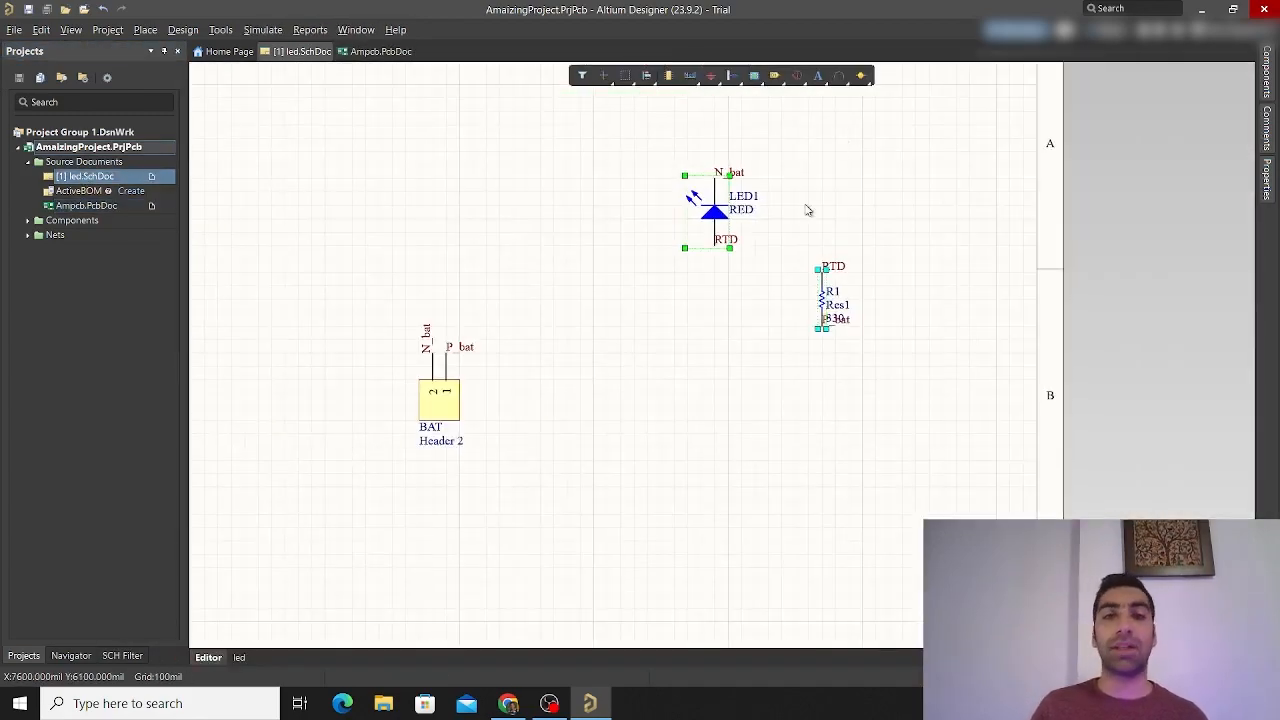
ctrl+scroll(783, 237, up, 3)
click(781, 235)
ctrl+scroll(614, 166, down, 1)
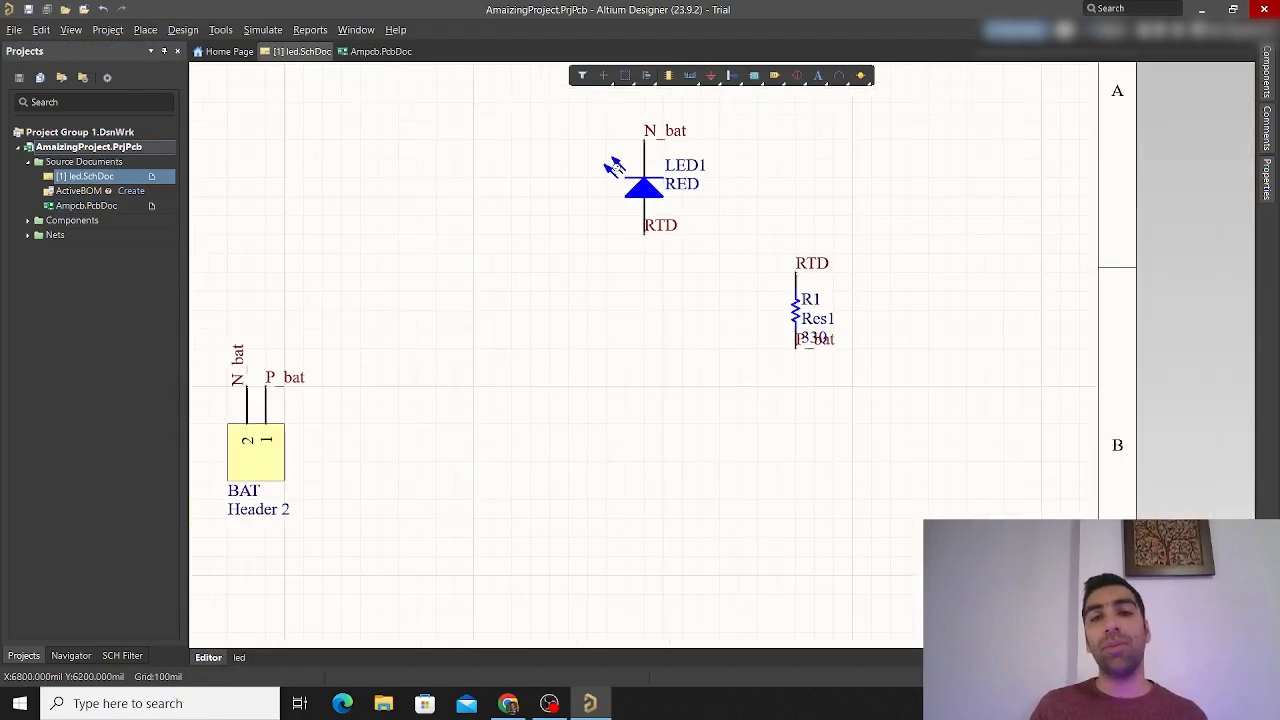
right_drag(697, 183, 770, 271)
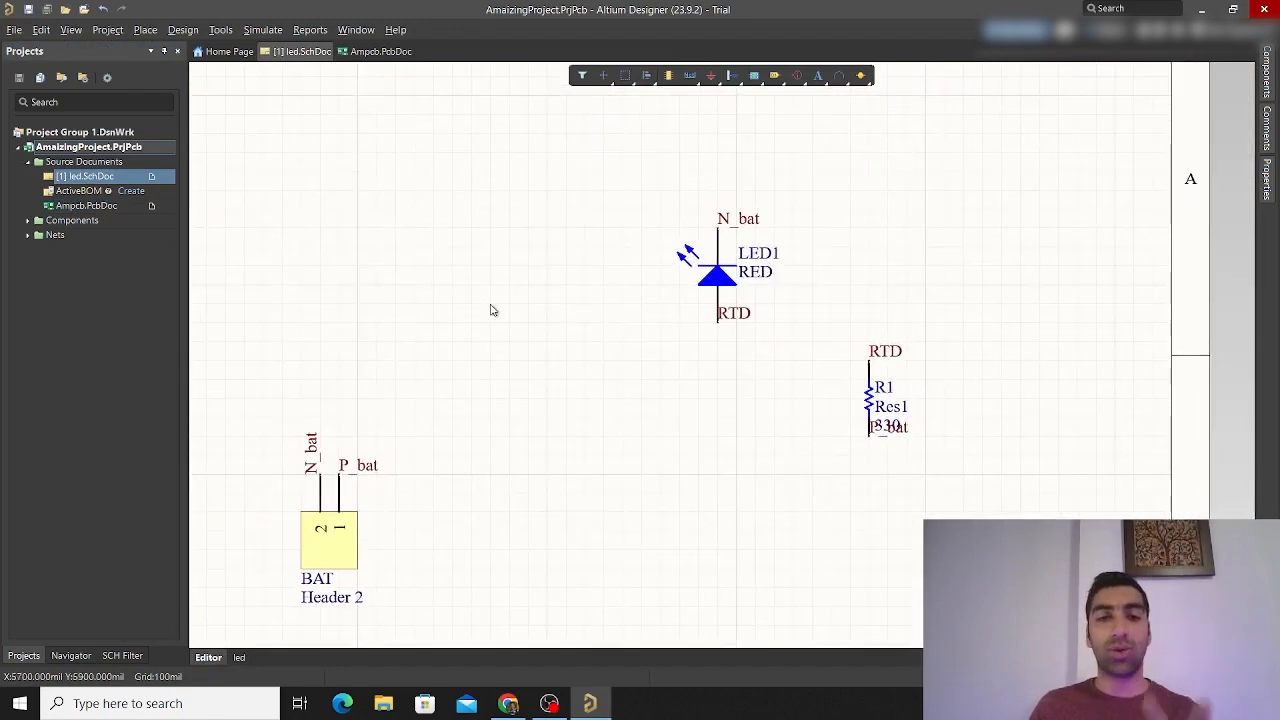
Open Ampcb.PcbDoc, view the board in Board Planning Mode and return it to the 2D layout view
double_click(86, 205)
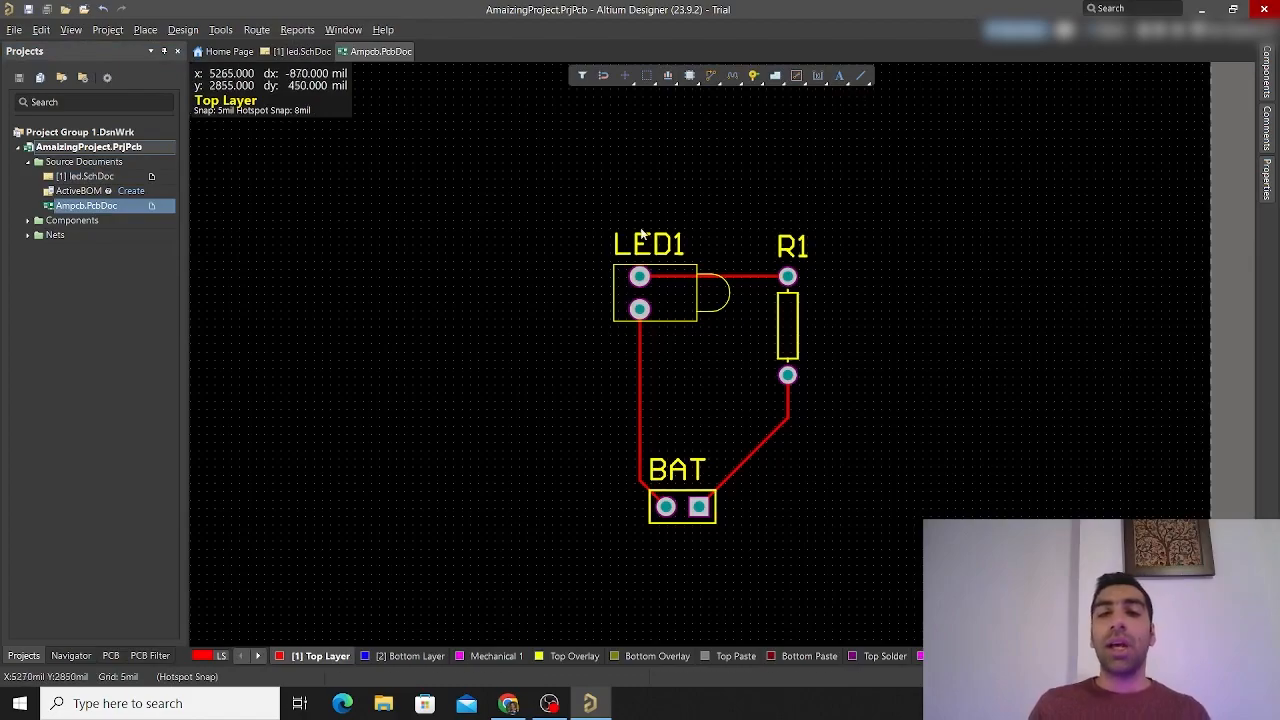
ctrl+scroll(743, 240, up, 3)
ctrl+scroll(743, 240, down, 3)
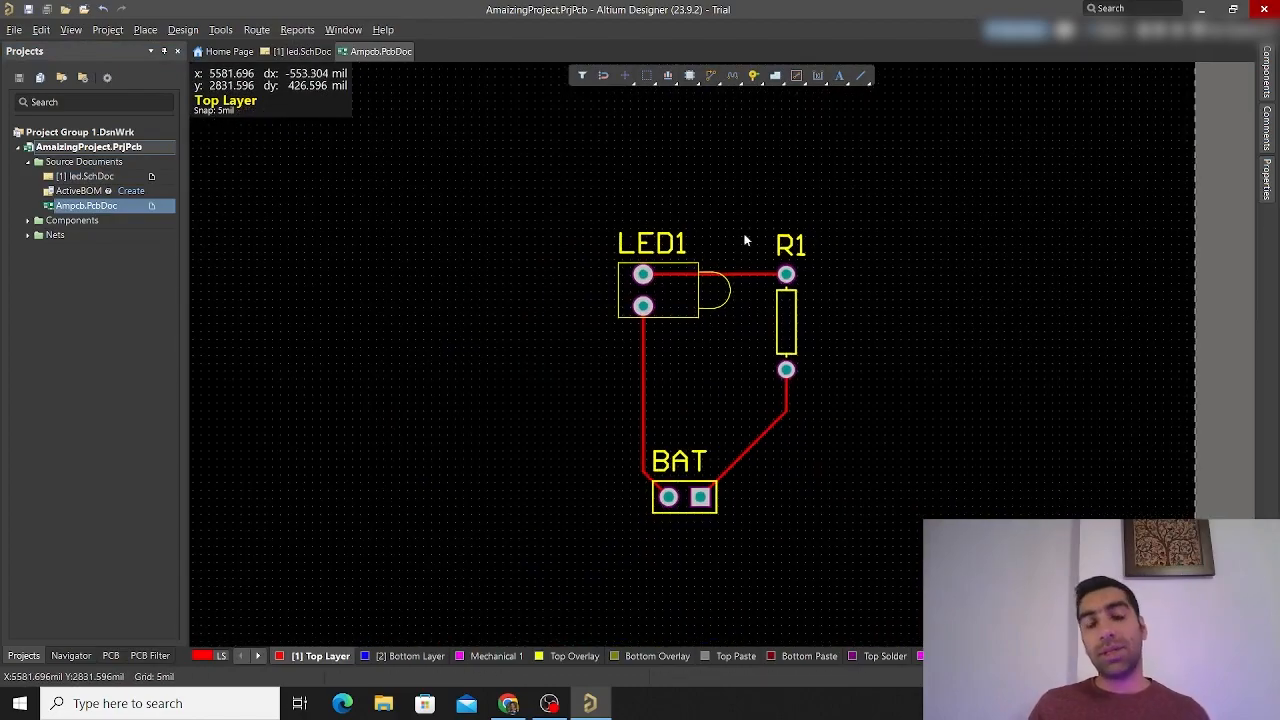
key(1)
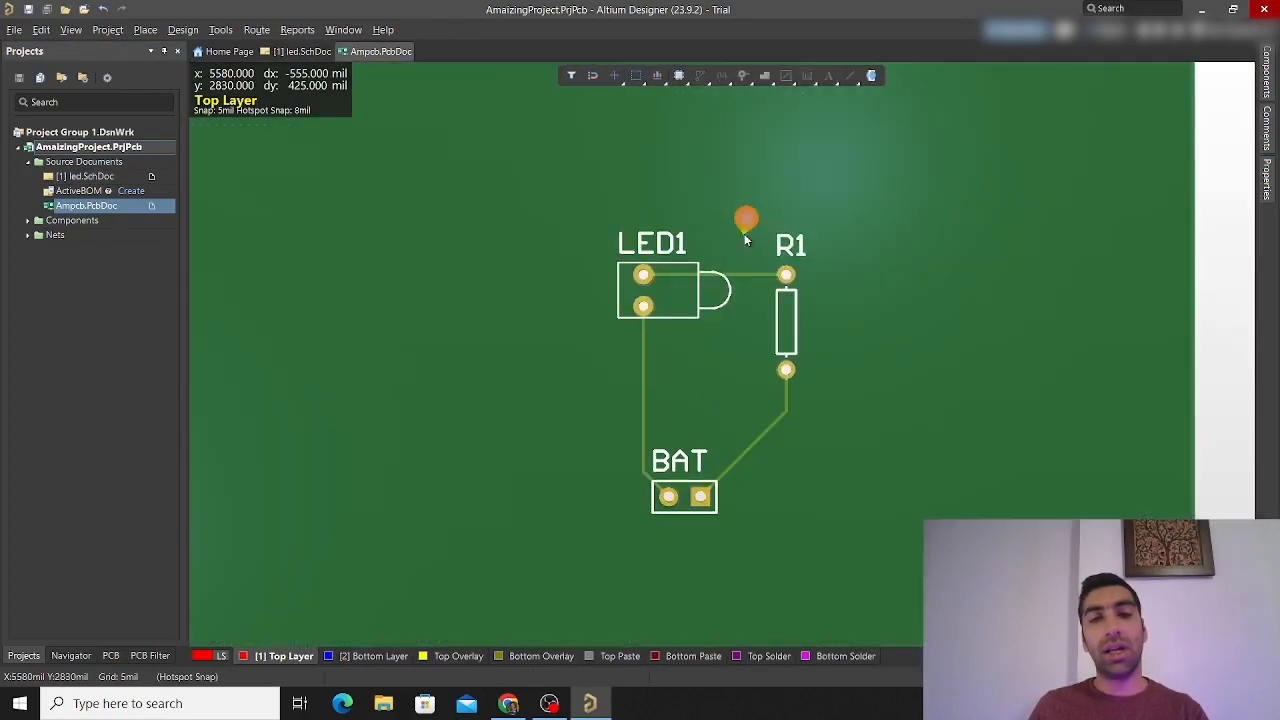
key(2)
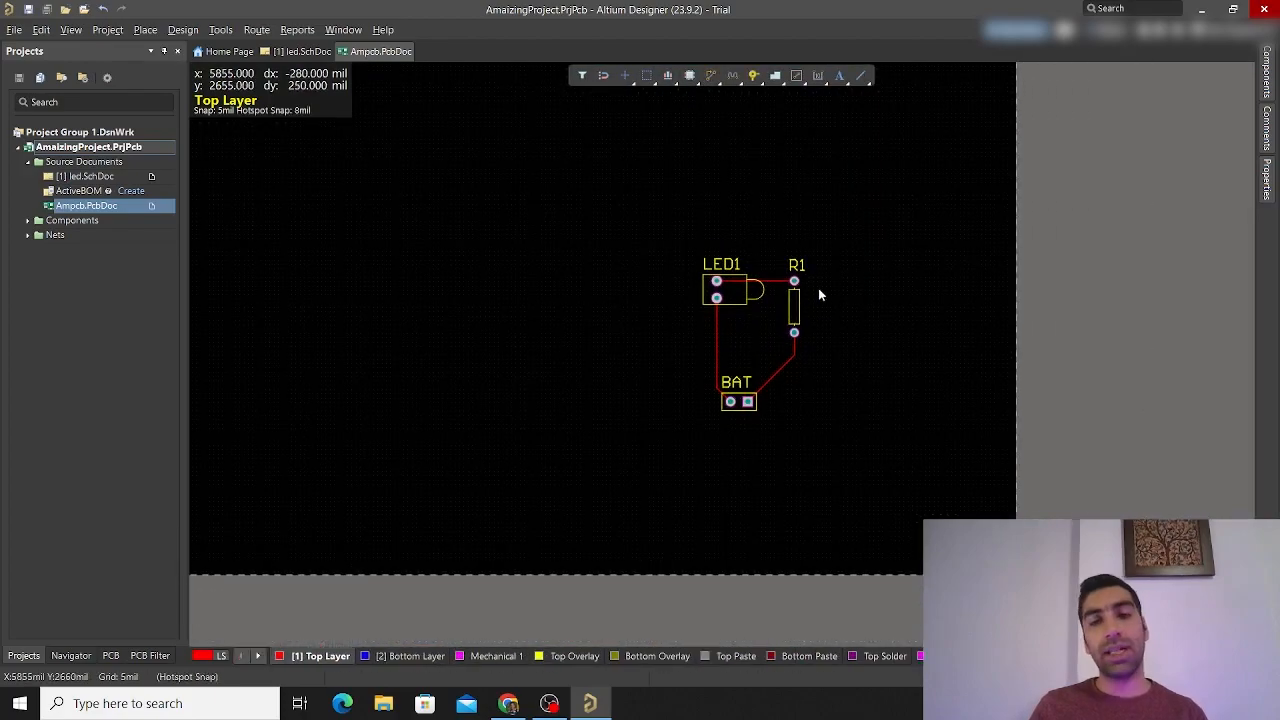
Highlight the net between LED1 and R1 and the net from R1 down to BAT, selecting the track below R1
ctrl+scroll(780, 291, up, 1)
ctrl+scroll(757, 292, up, 4)
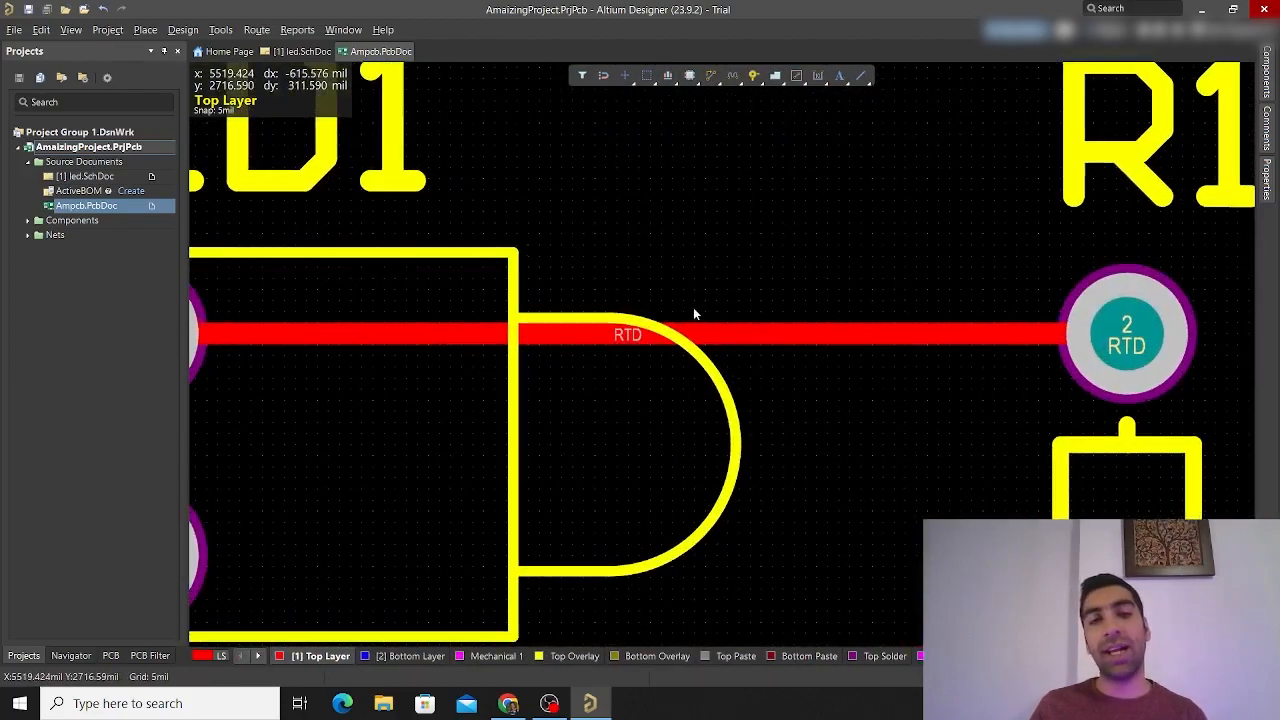
ctrl+scroll(757, 340, down, 4)
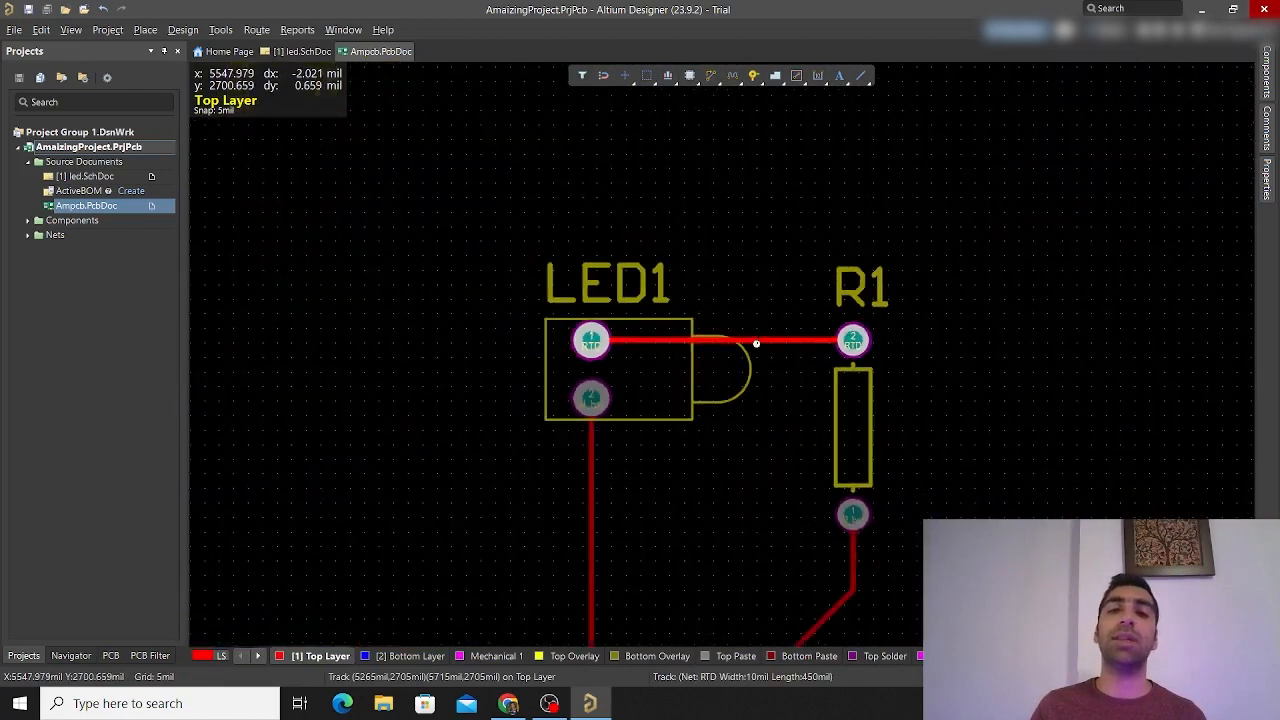
click(831, 412)
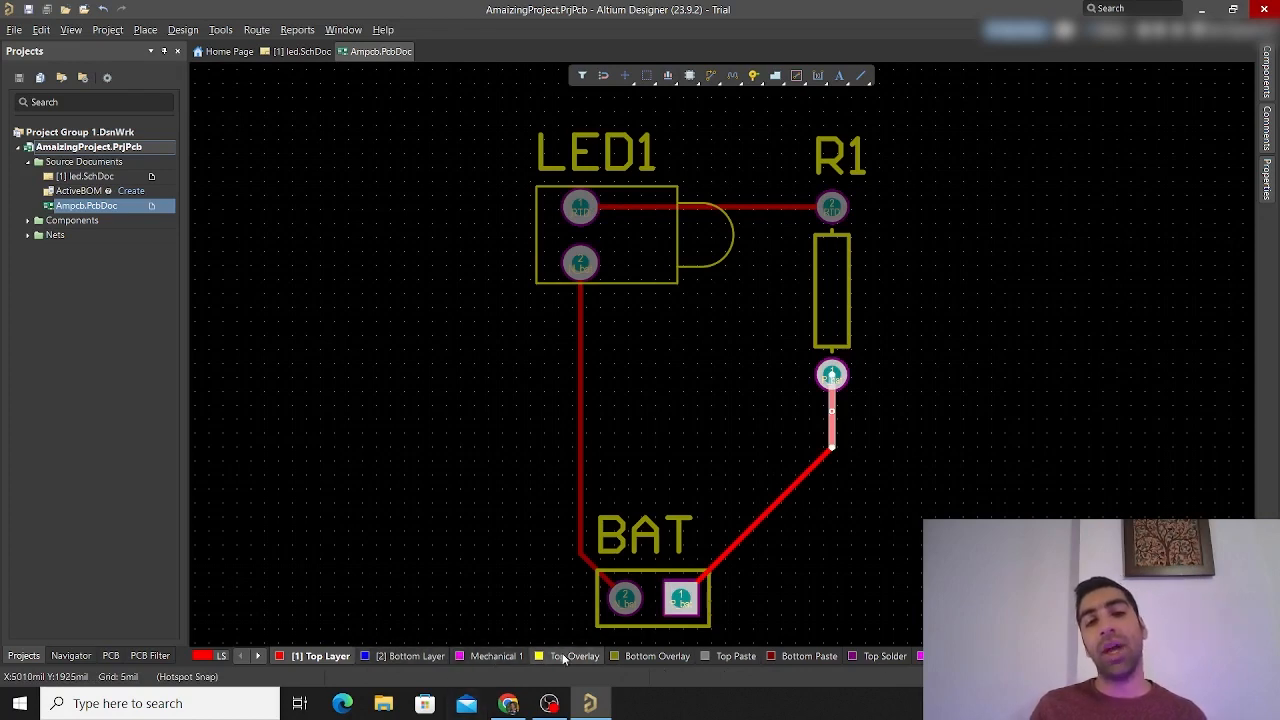
Clear the track selection and net highlighting, and select LED1 on the board
click(695, 337)
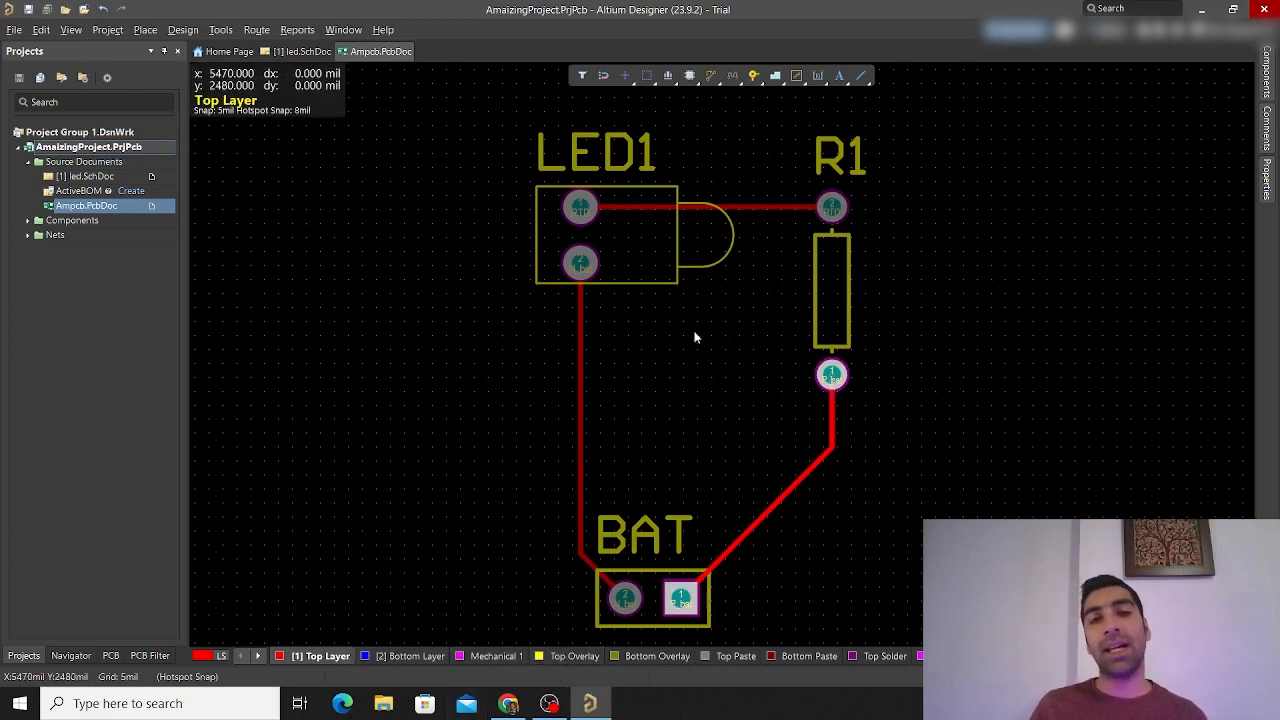
key(shift+c)
click(651, 244)
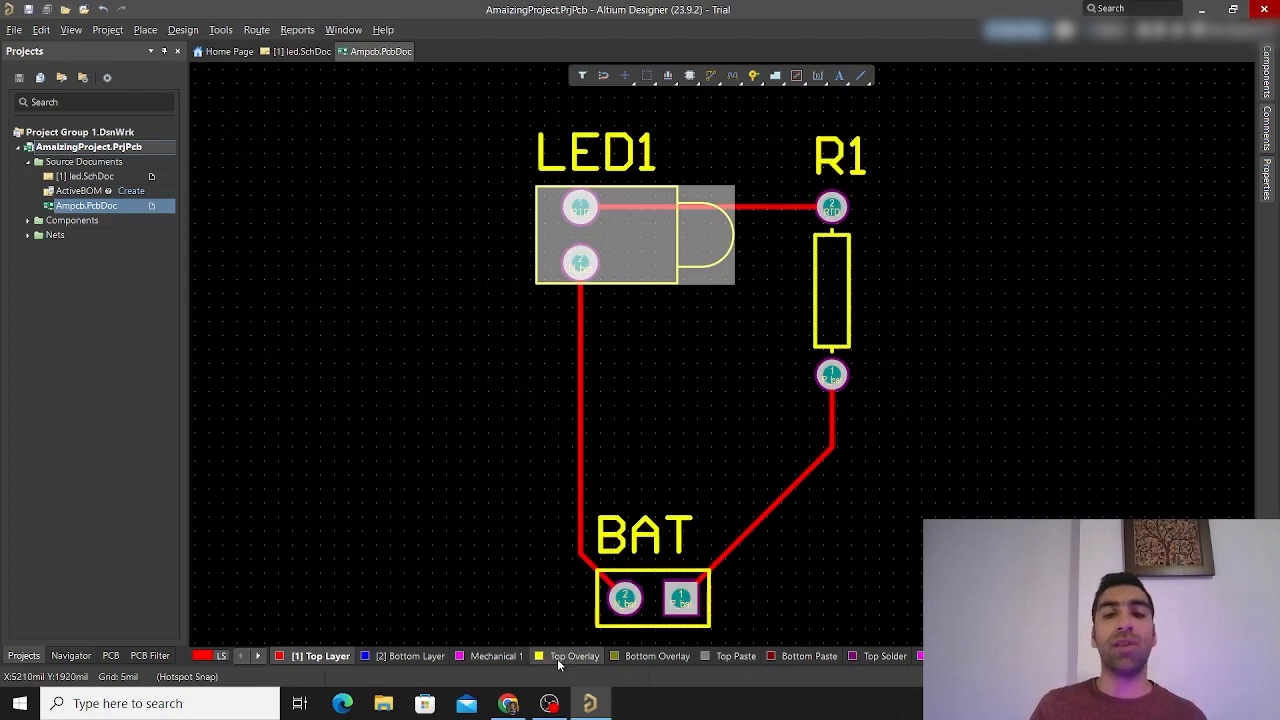
Clear the LED1 selection, switch to Chrome, search for "pcb samples" in a new tab and preview the green Circuit Digest board image
click(687, 413)
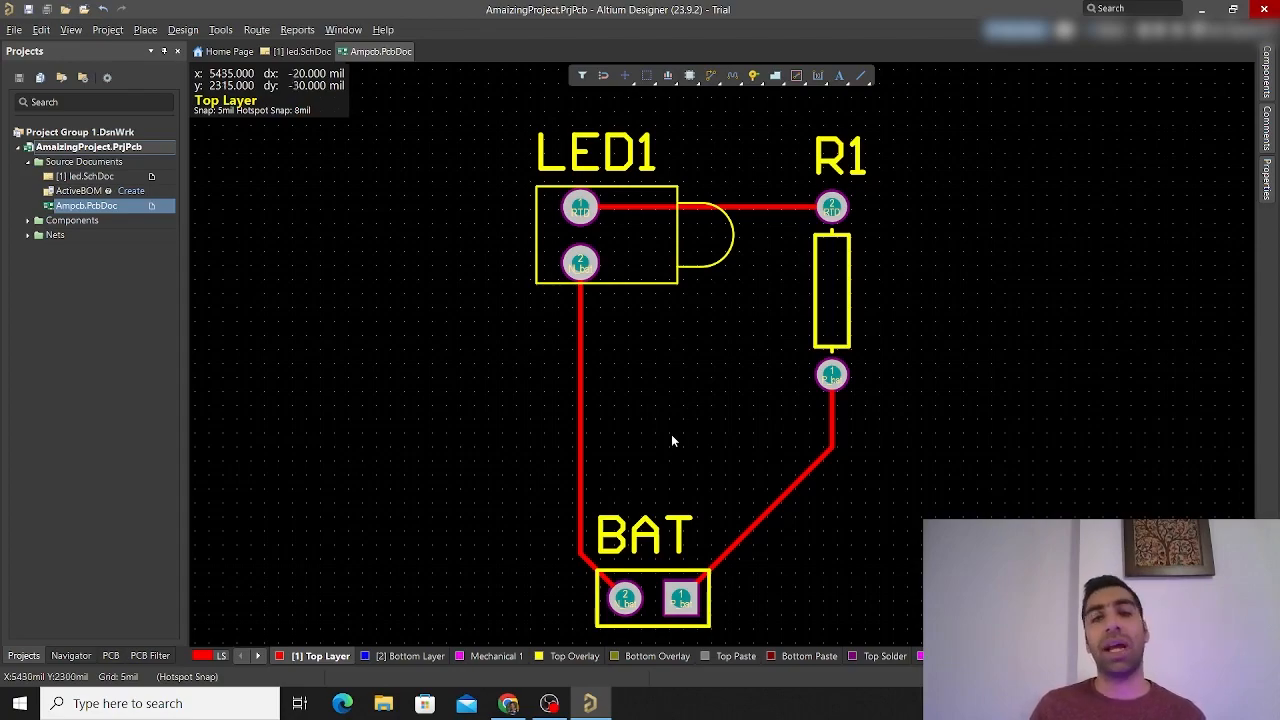
click(508, 703)
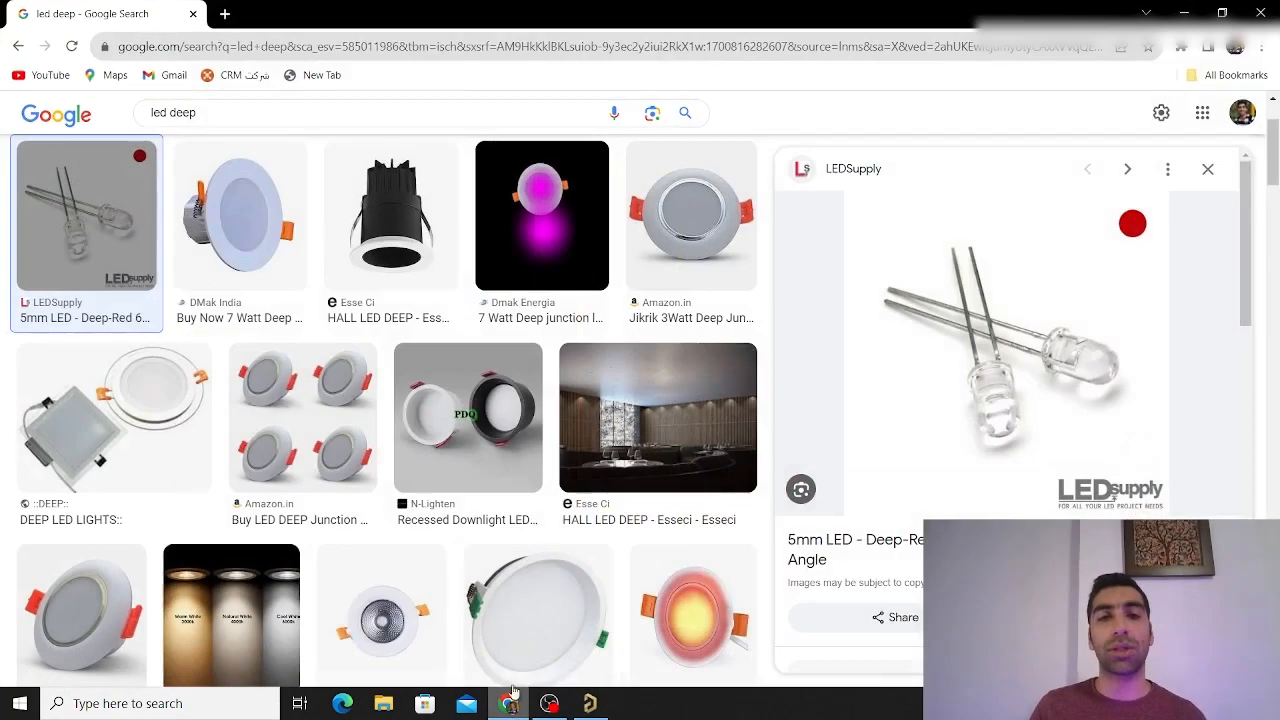
click(225, 15)
text(pc)
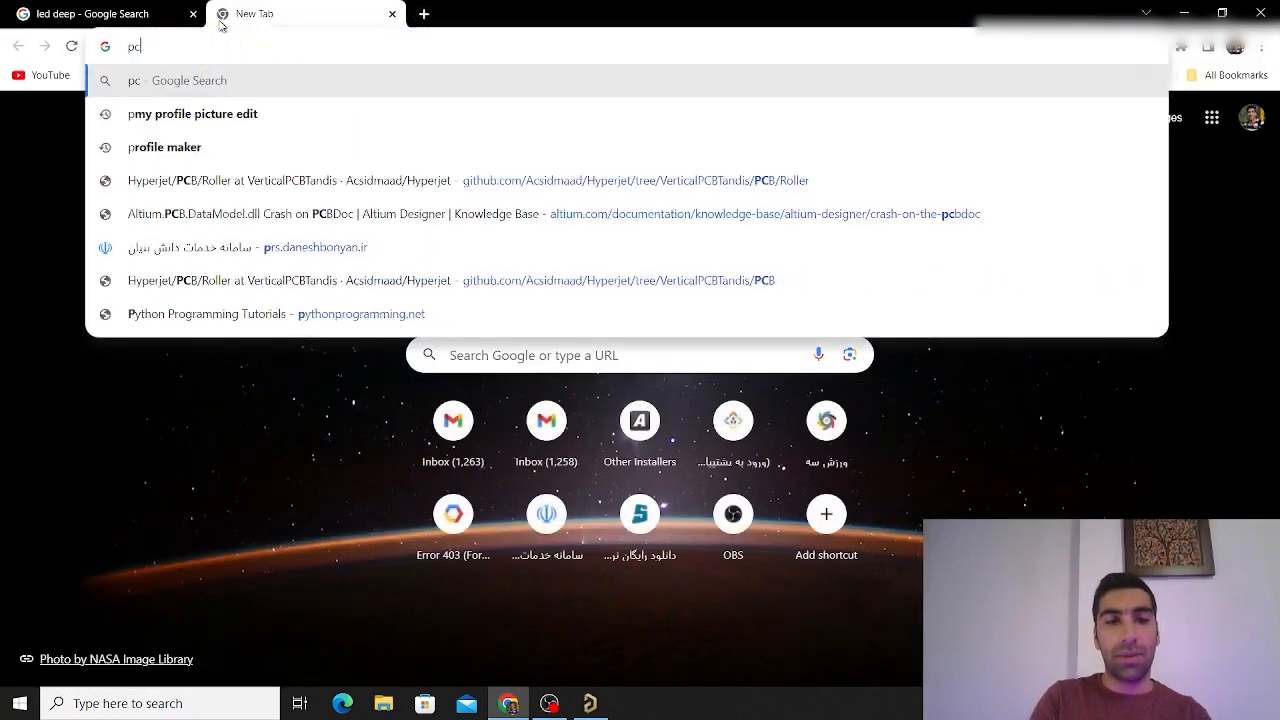
text(b)
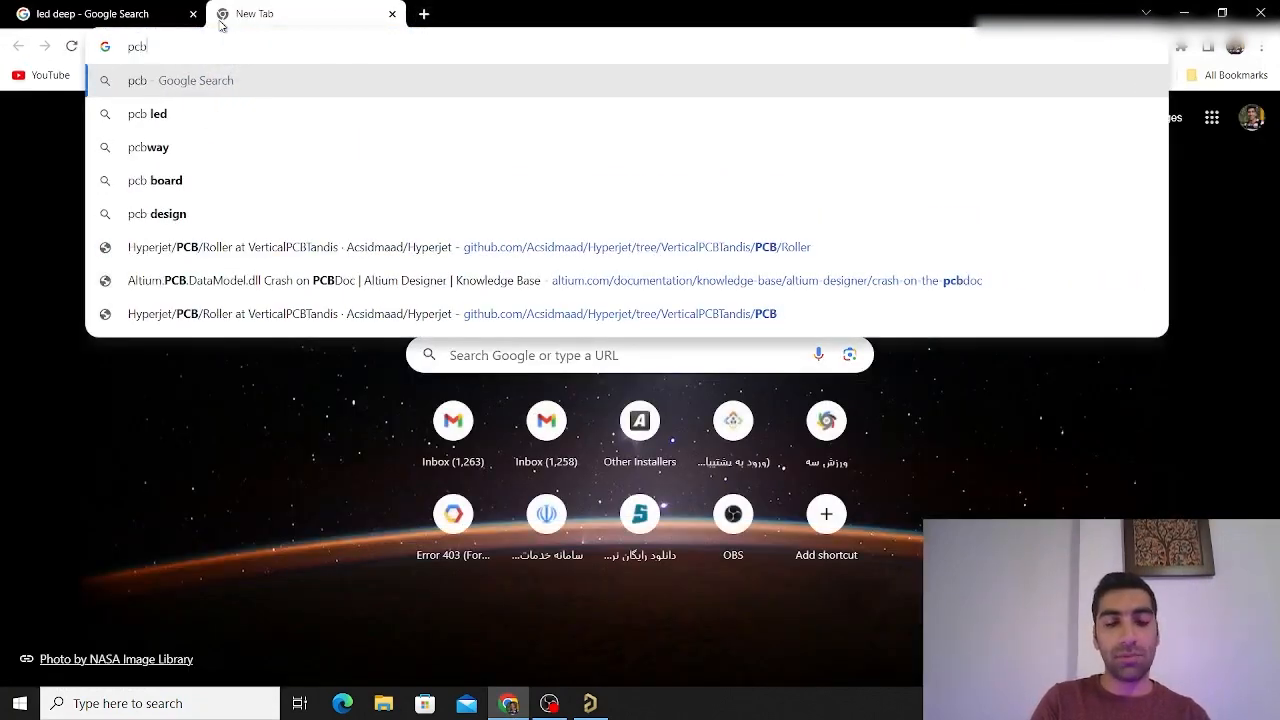
text( samples)
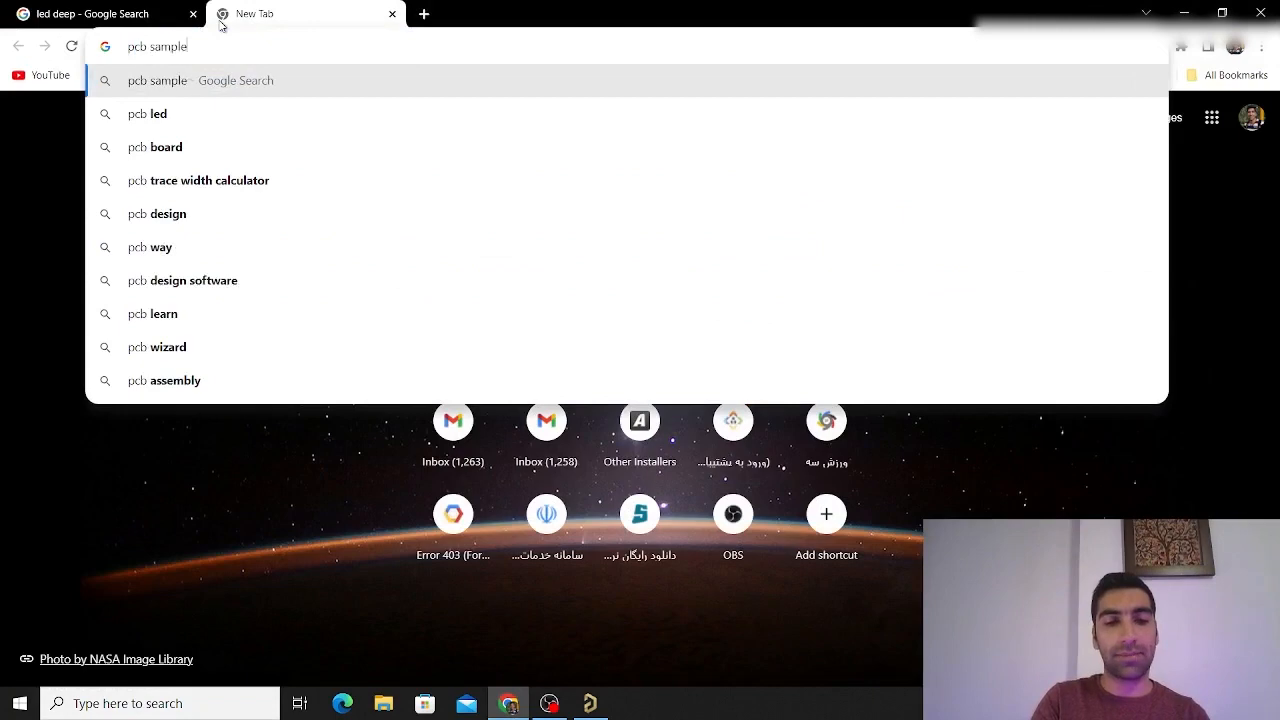
key(Return)
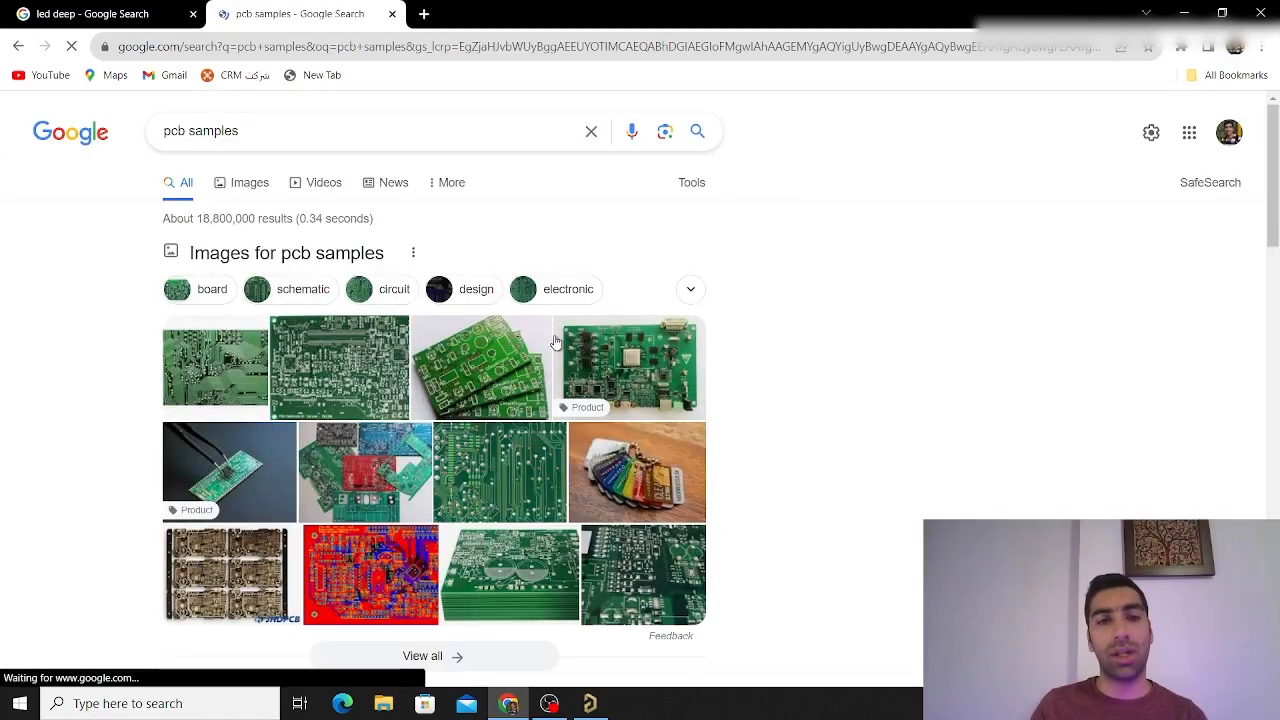
click(455, 372)
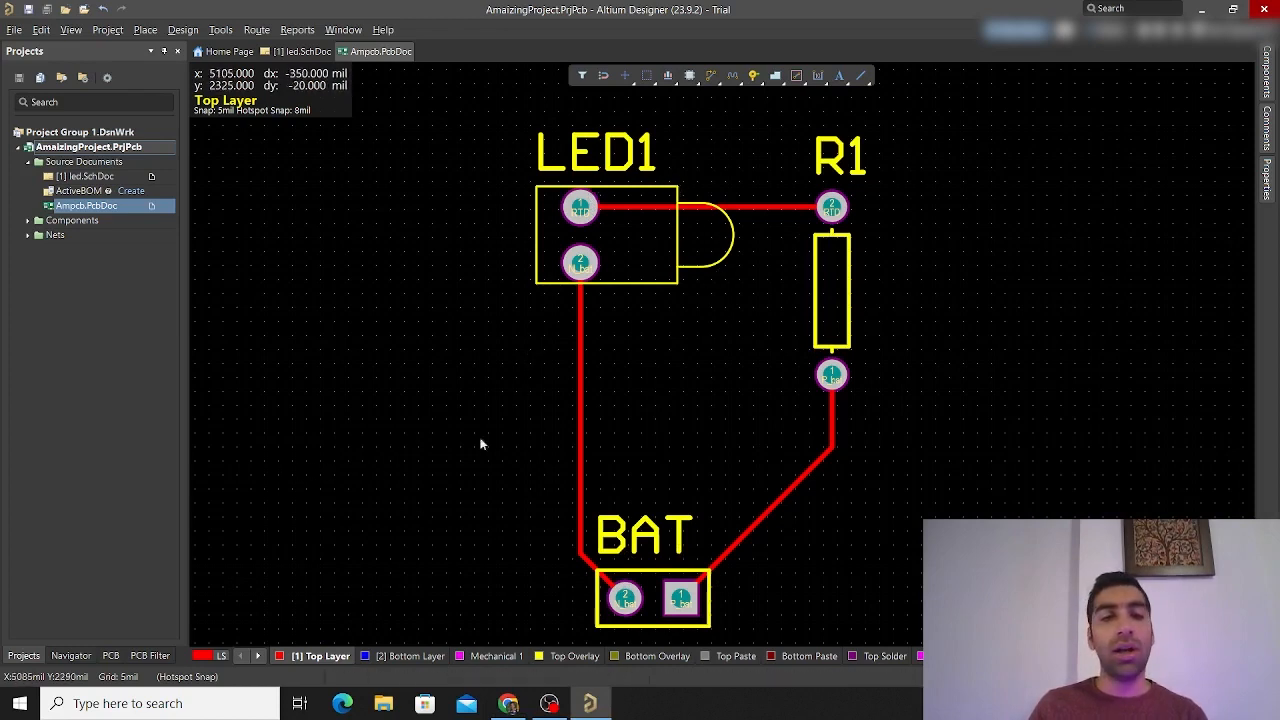
Return to the Altium board, view the LED1-to-BAT track and R1, and activate Bottom Layer followed by Bottom Overlay
click(581, 410)
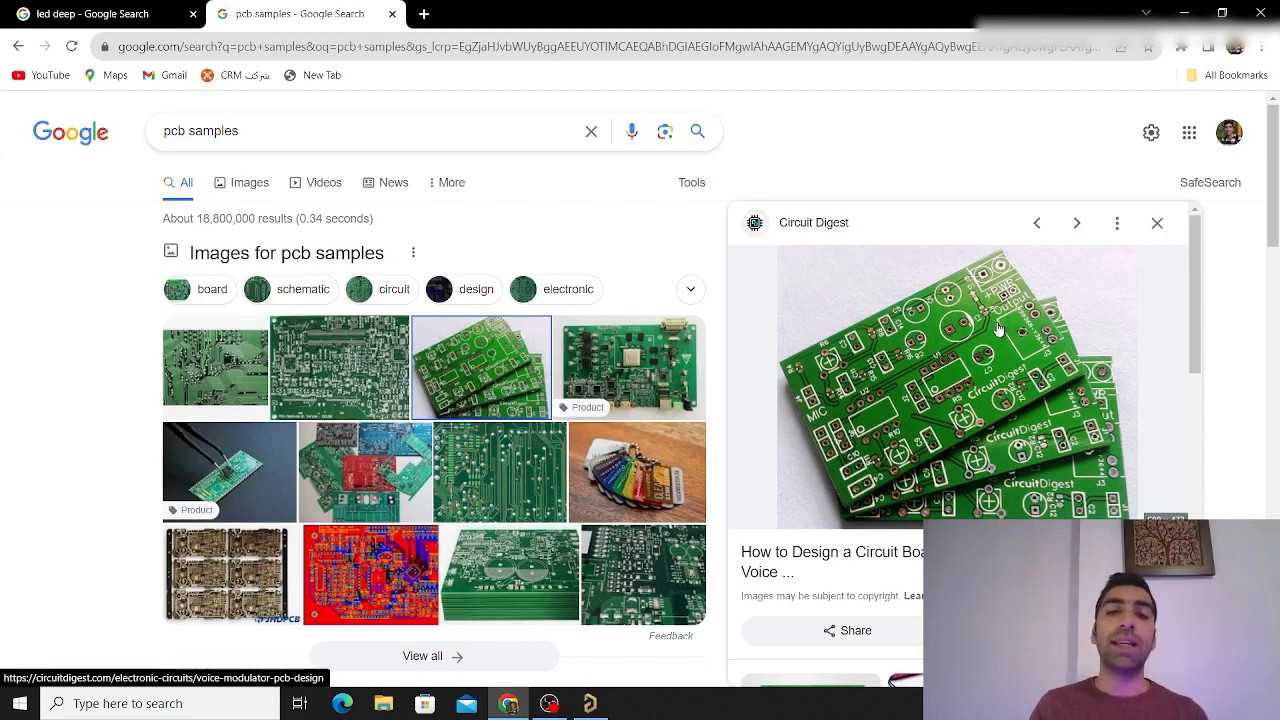
key(alt+Tab)
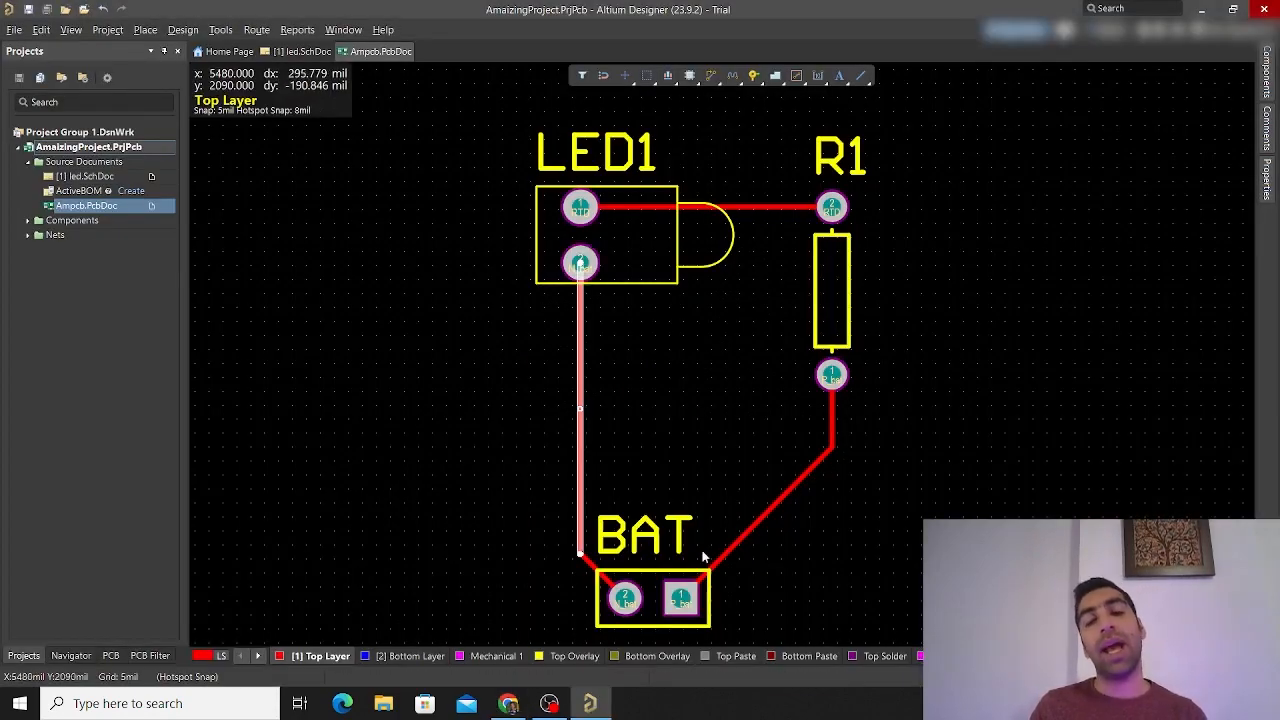
click(384, 656)
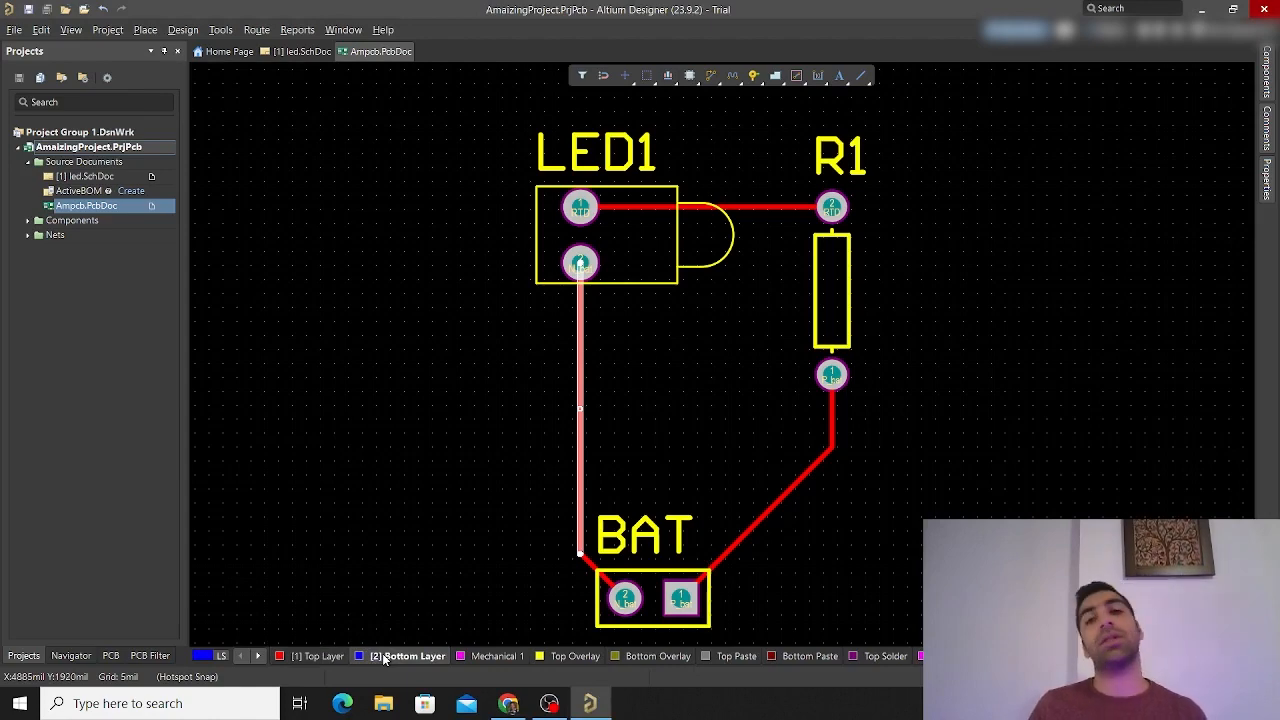
click(835, 268)
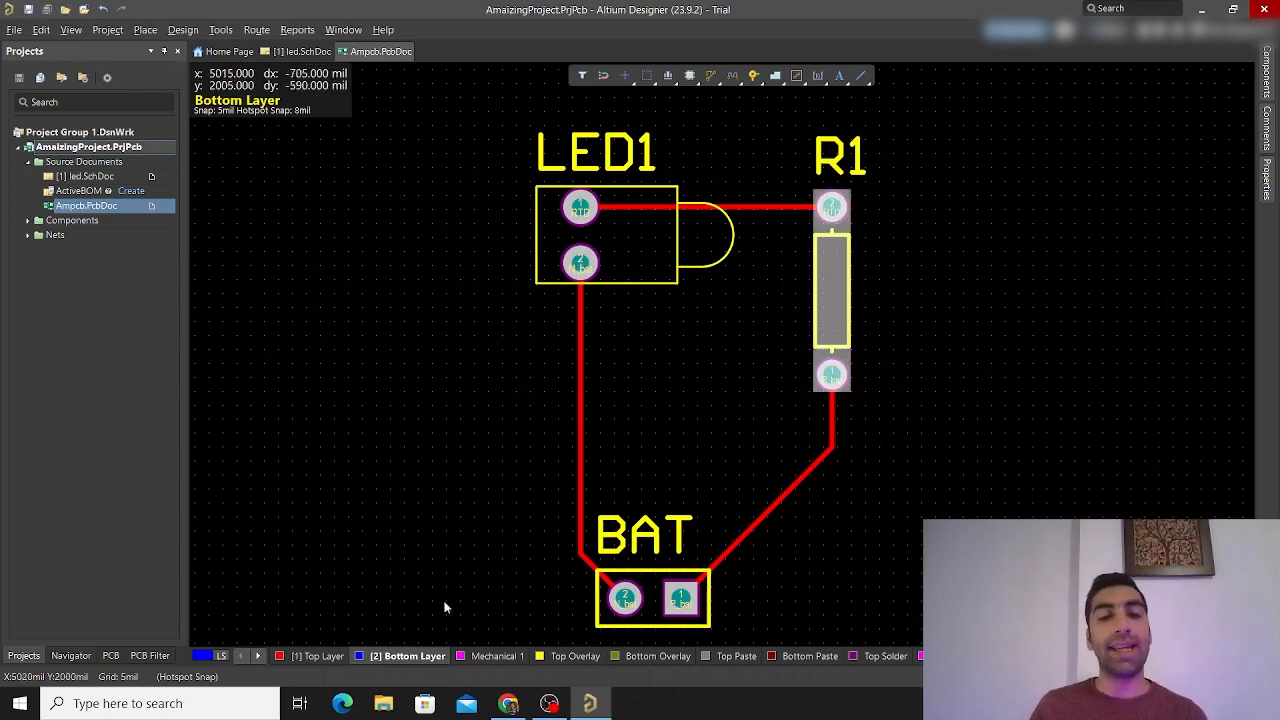
click(648, 656)
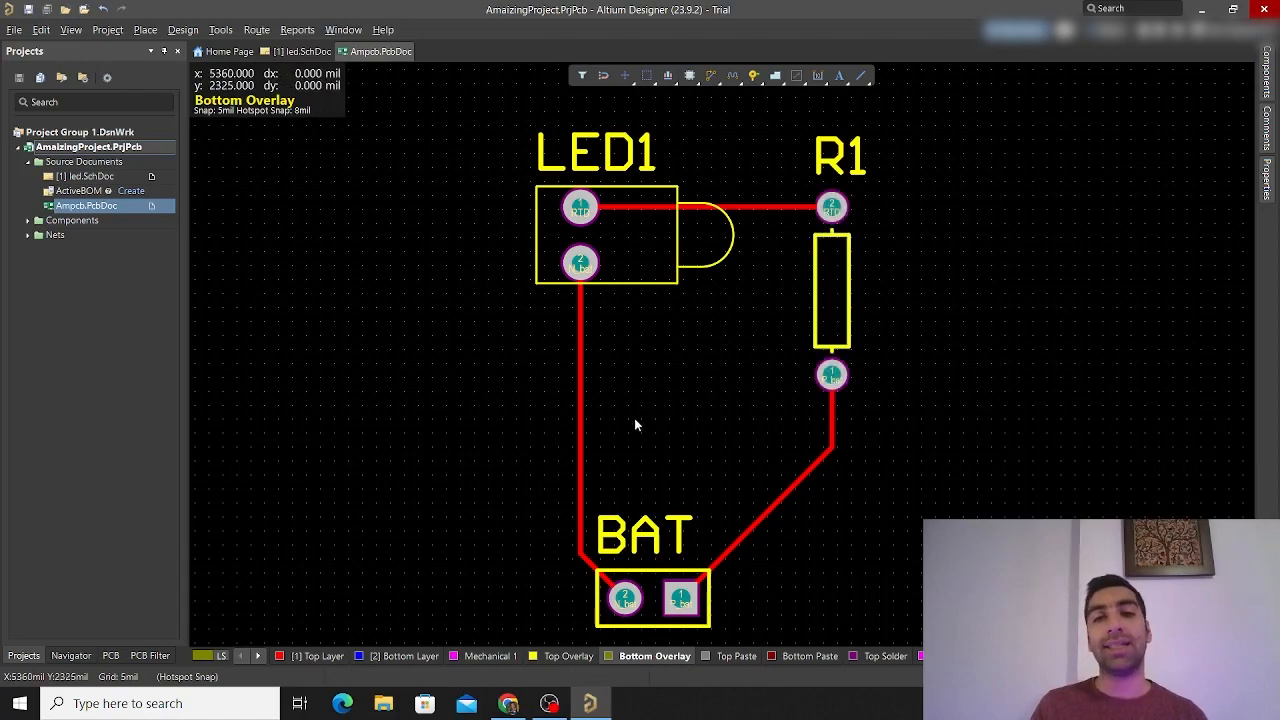
Copy the whole LED1, R1 and BAT circuit with its tracks from LED1's upper pad and paste it beside the original
right_drag(714, 337, 680, 257)
ctrl+scroll(680, 257, down, 2)
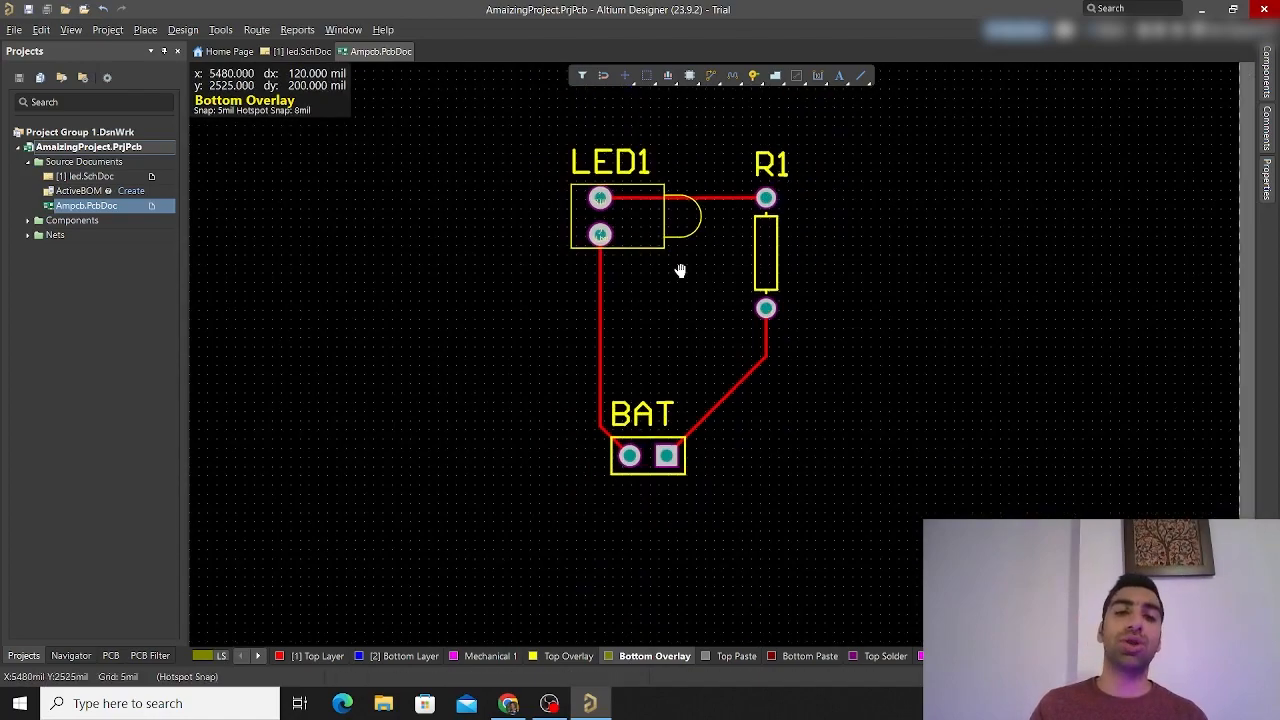
drag(886, 192, 488, 560)
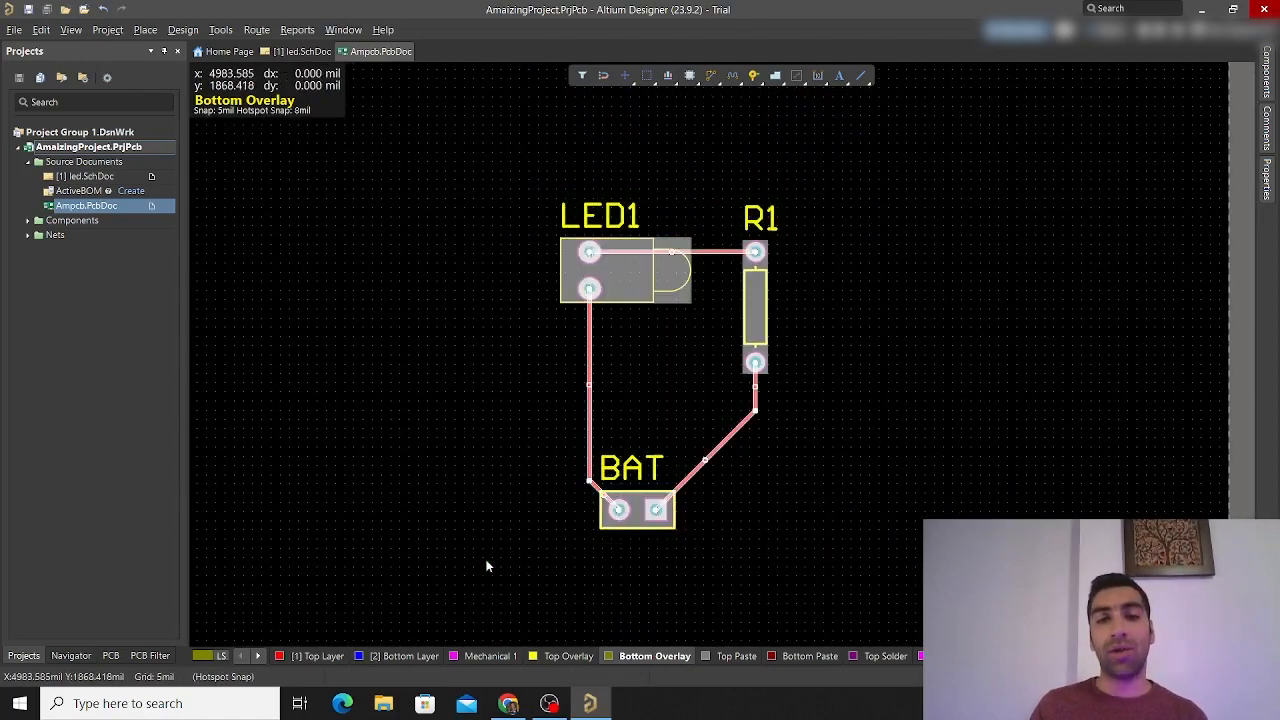
key(ctrl+c)
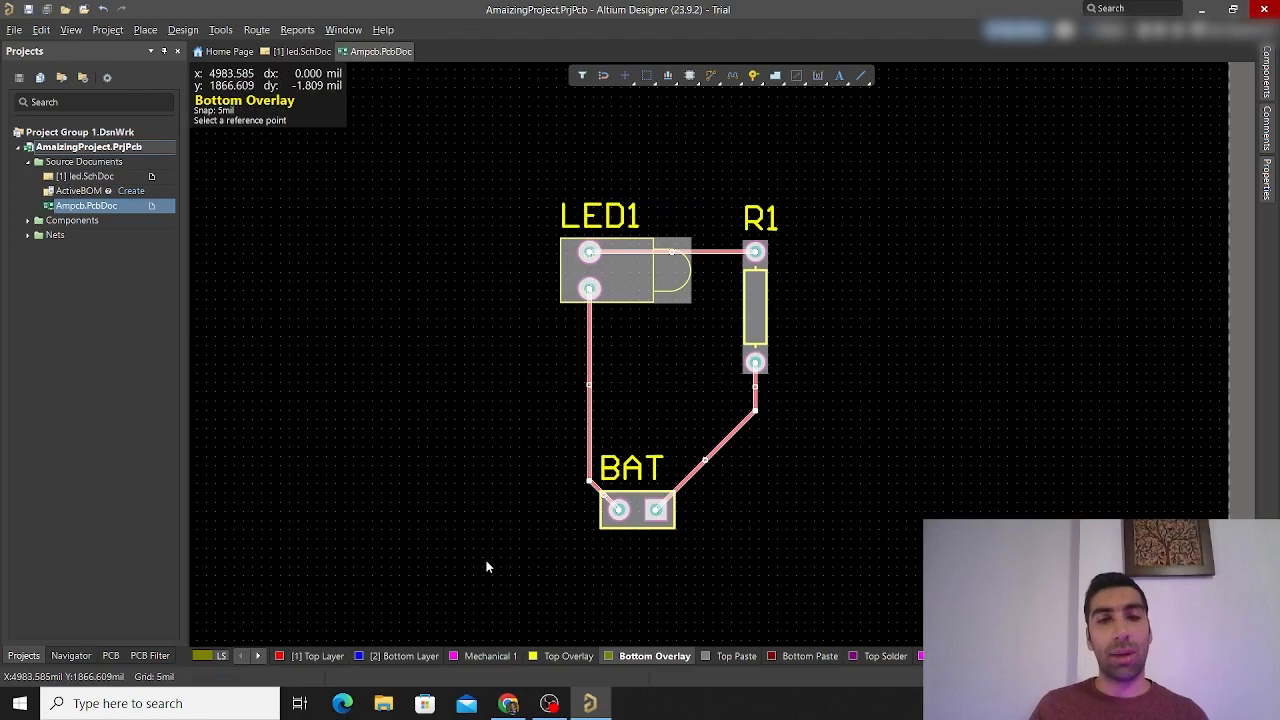
click(586, 252)
key(ctrl+v)
click(920, 250)
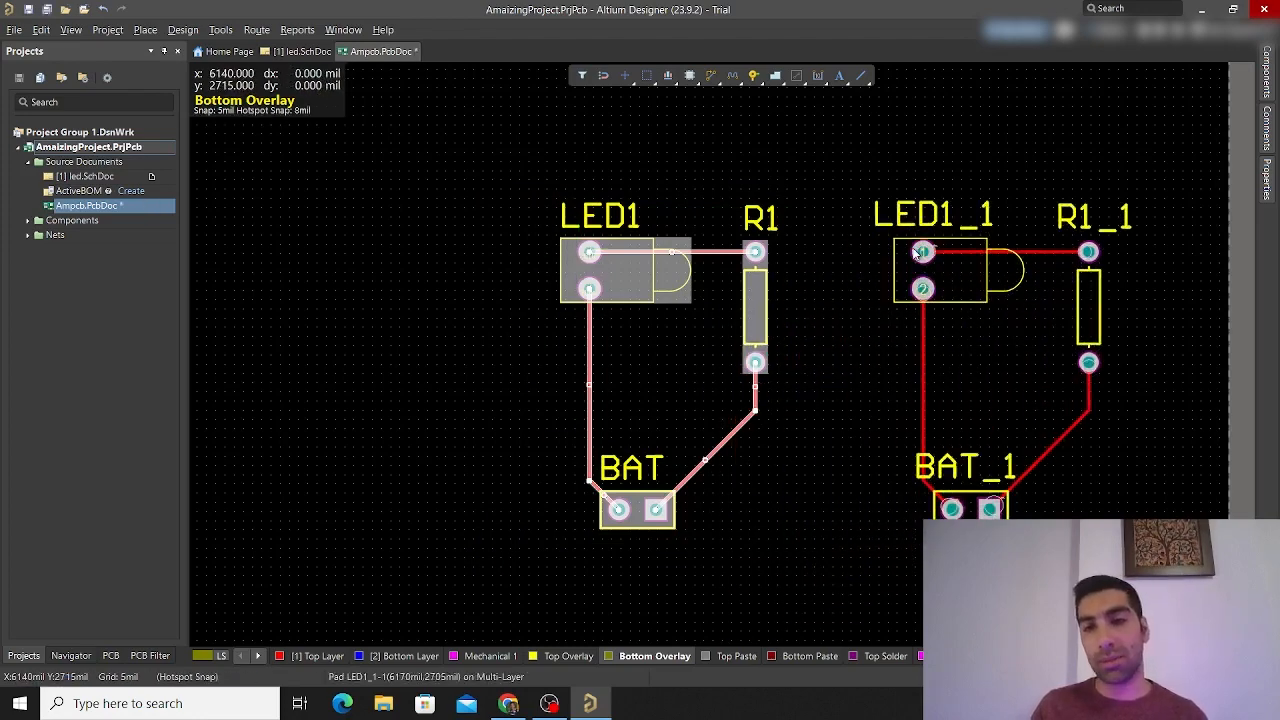
right_drag(811, 359, 489, 333)
click(805, 425)
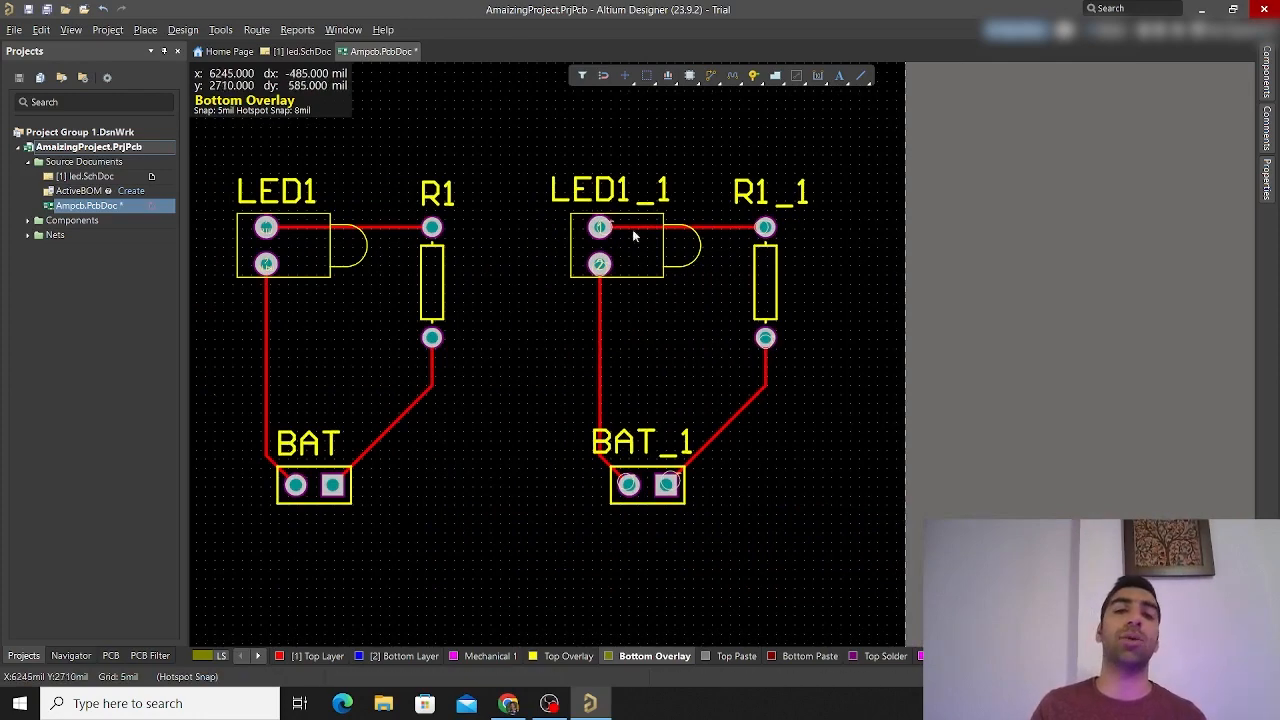
Change the layer of the copied LED component, LED1_1, to Bottom Layer in its properties
click(641, 263)
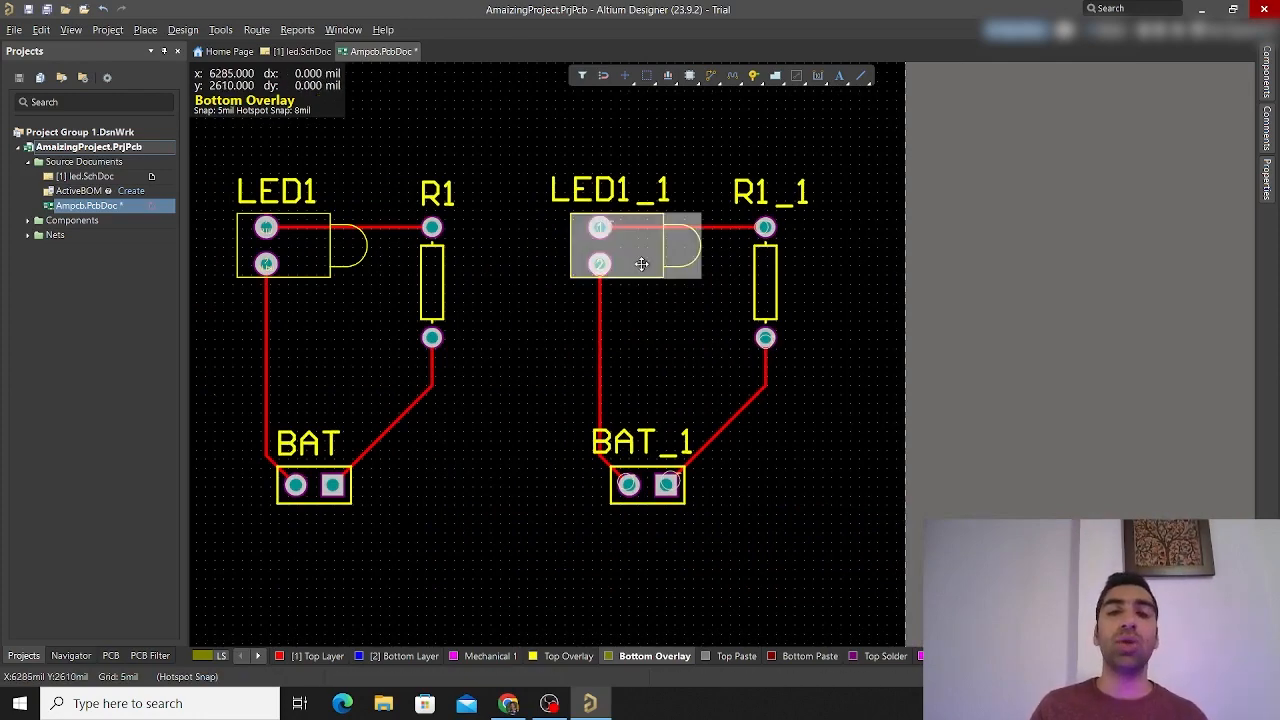
click(1266, 175)
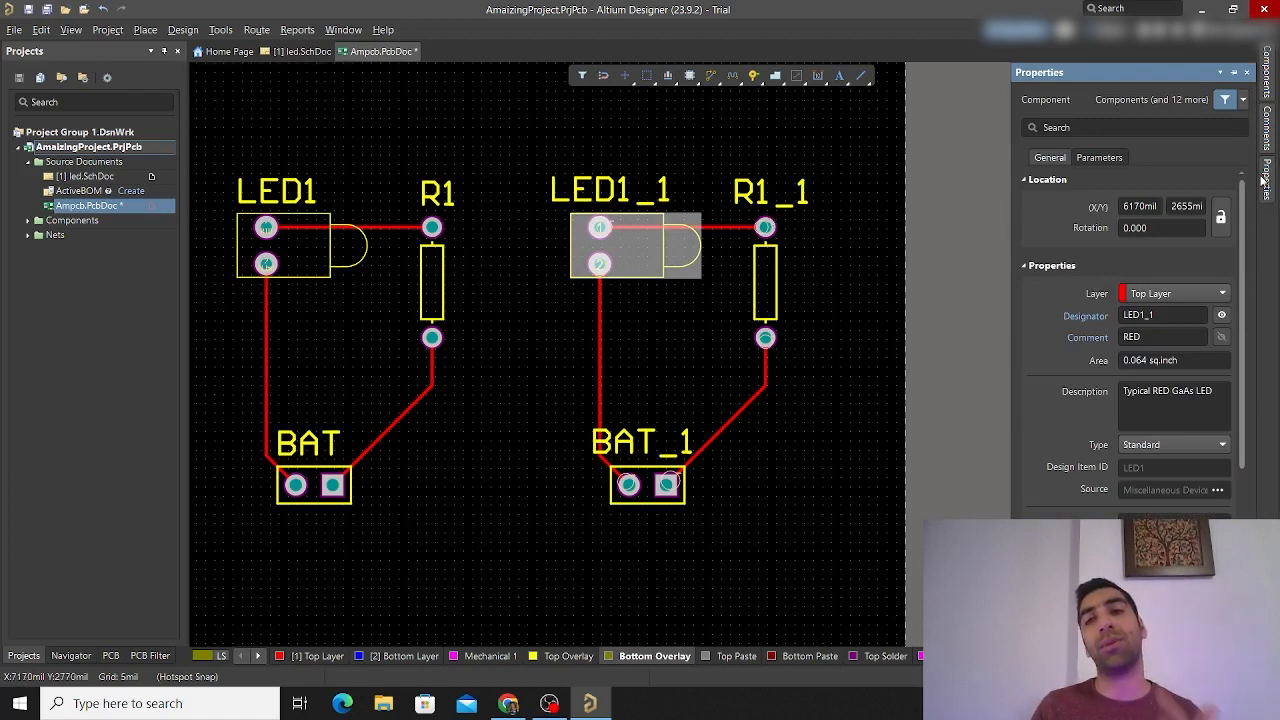
click(655, 332)
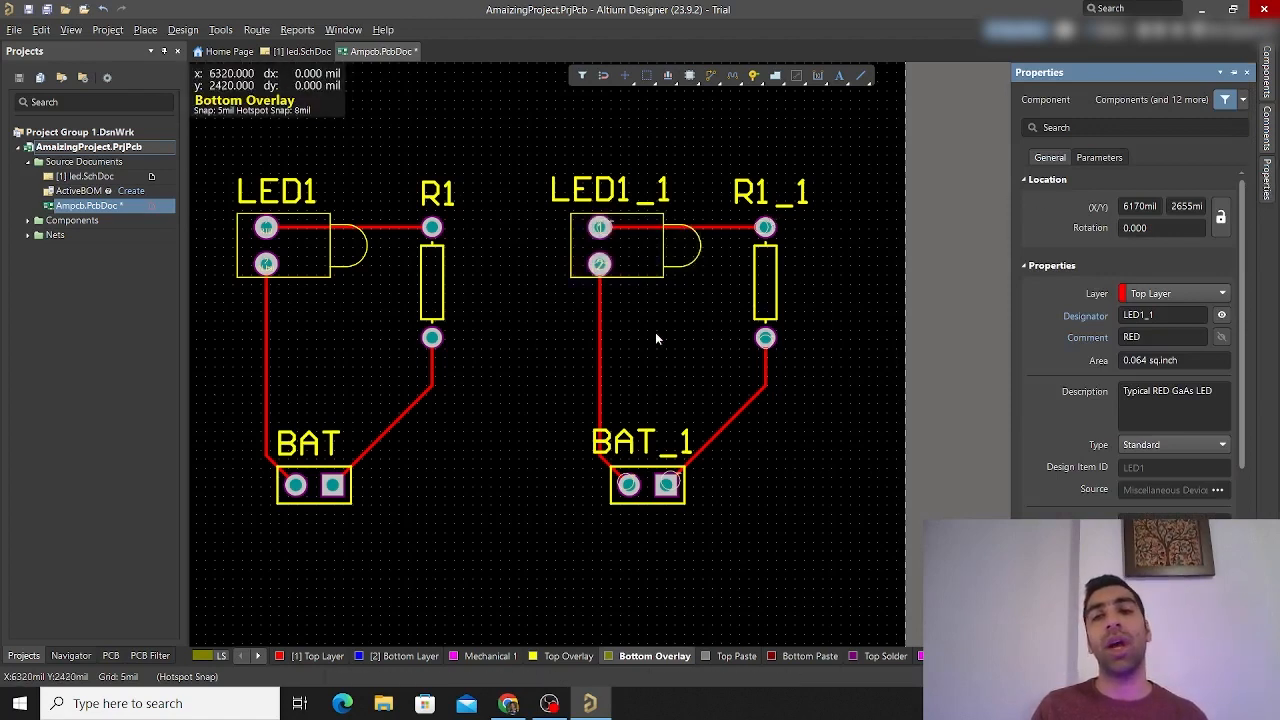
click(634, 268)
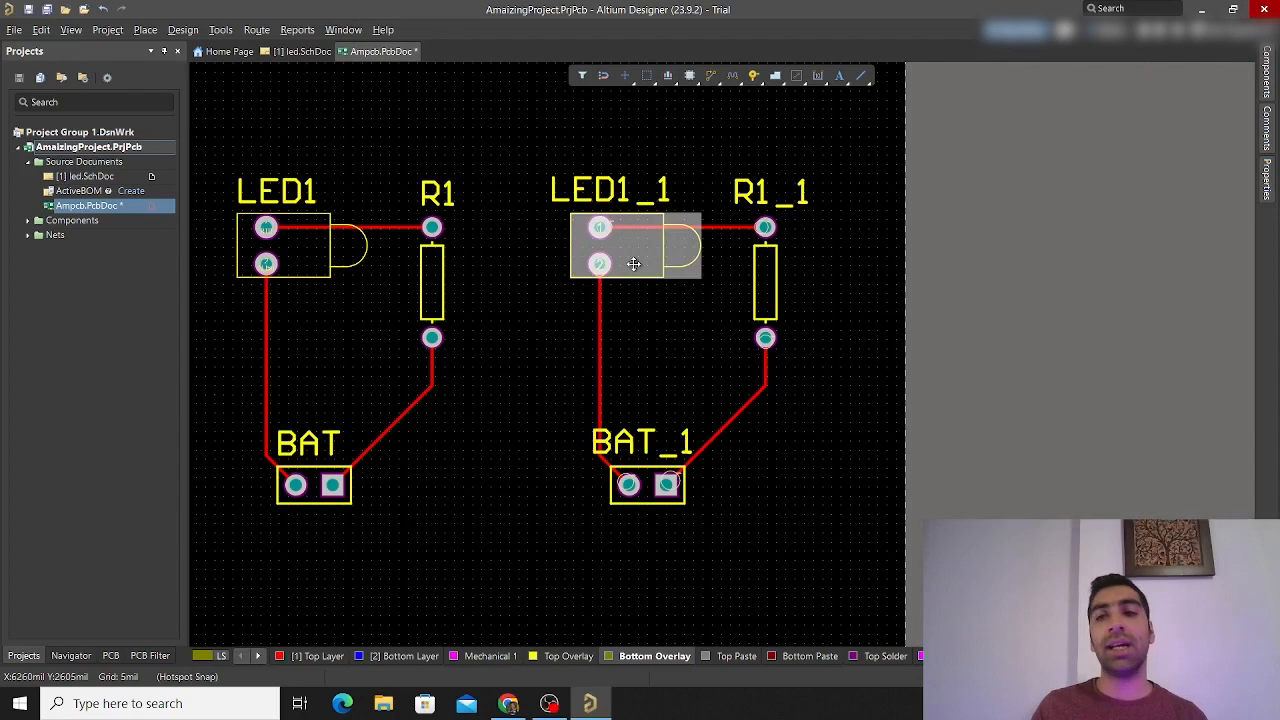
click(1267, 185)
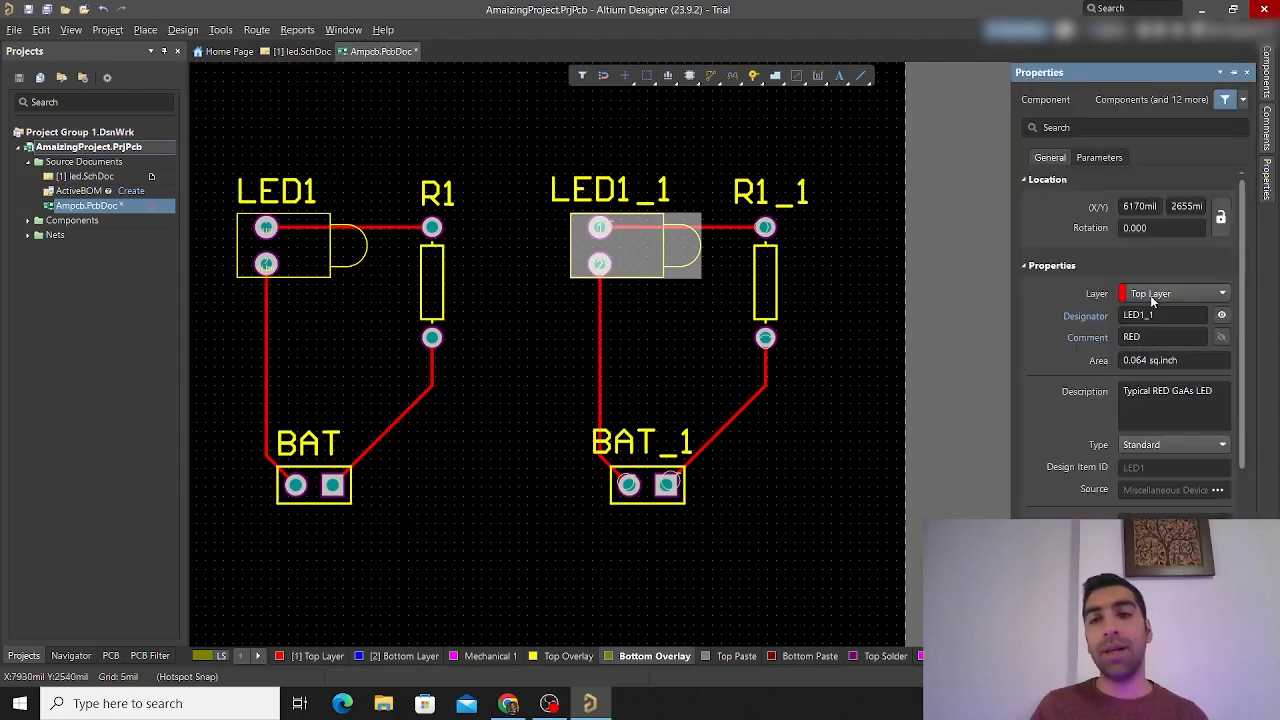
click(1151, 296)
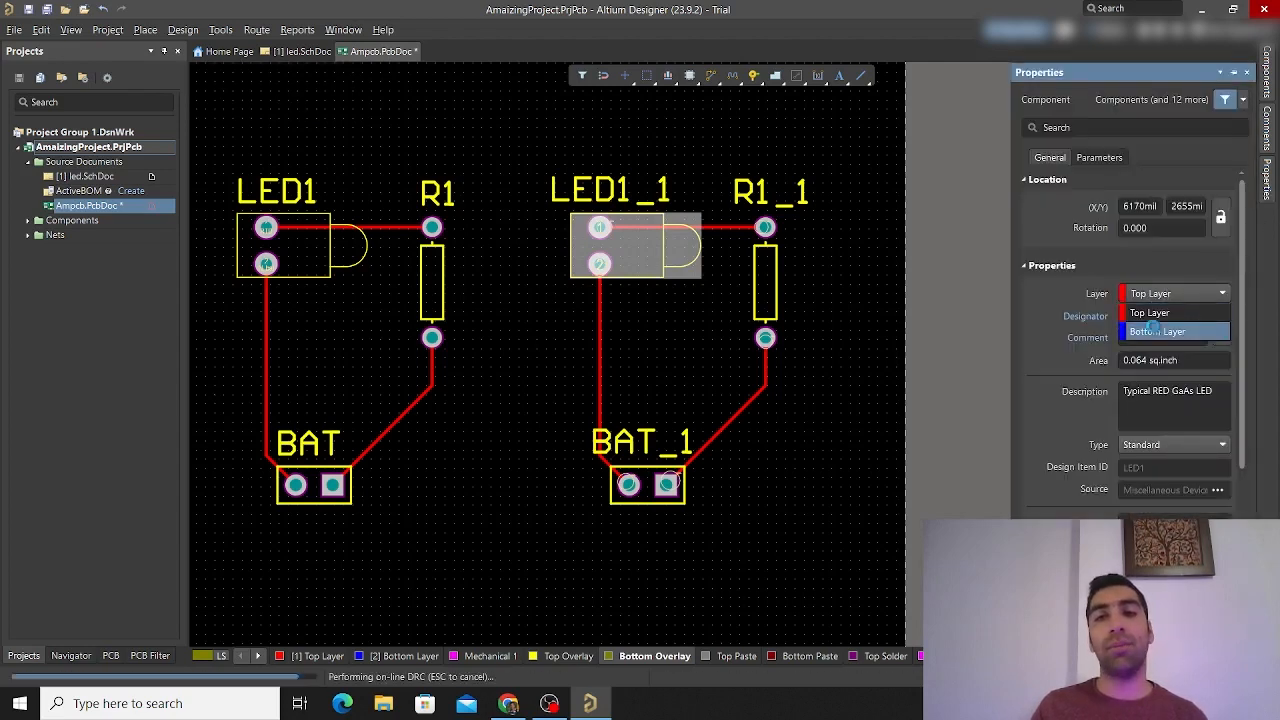
click(1155, 331)
Move LED1_1 so its two pads line up with the ends of the copied tracks
ctrl+scroll(605, 194, up, 3)
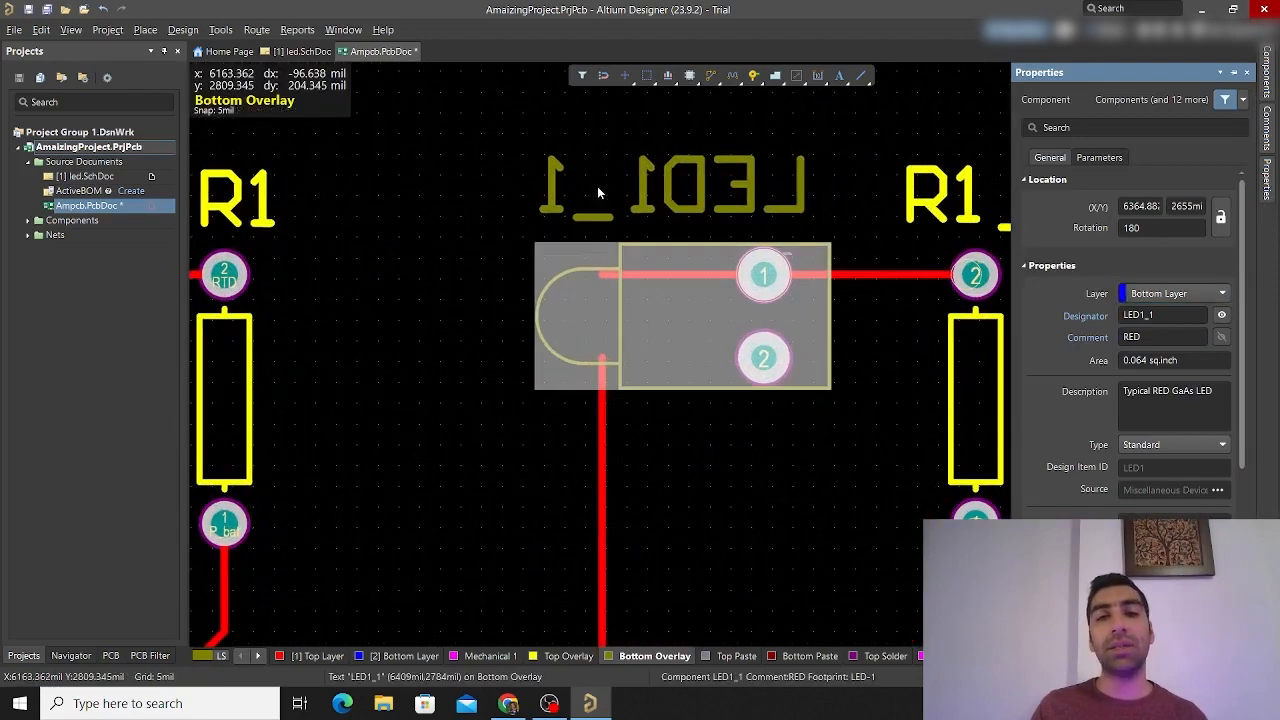
drag(708, 338, 607, 366)
ctrl+scroll(720, 351, down, 2)
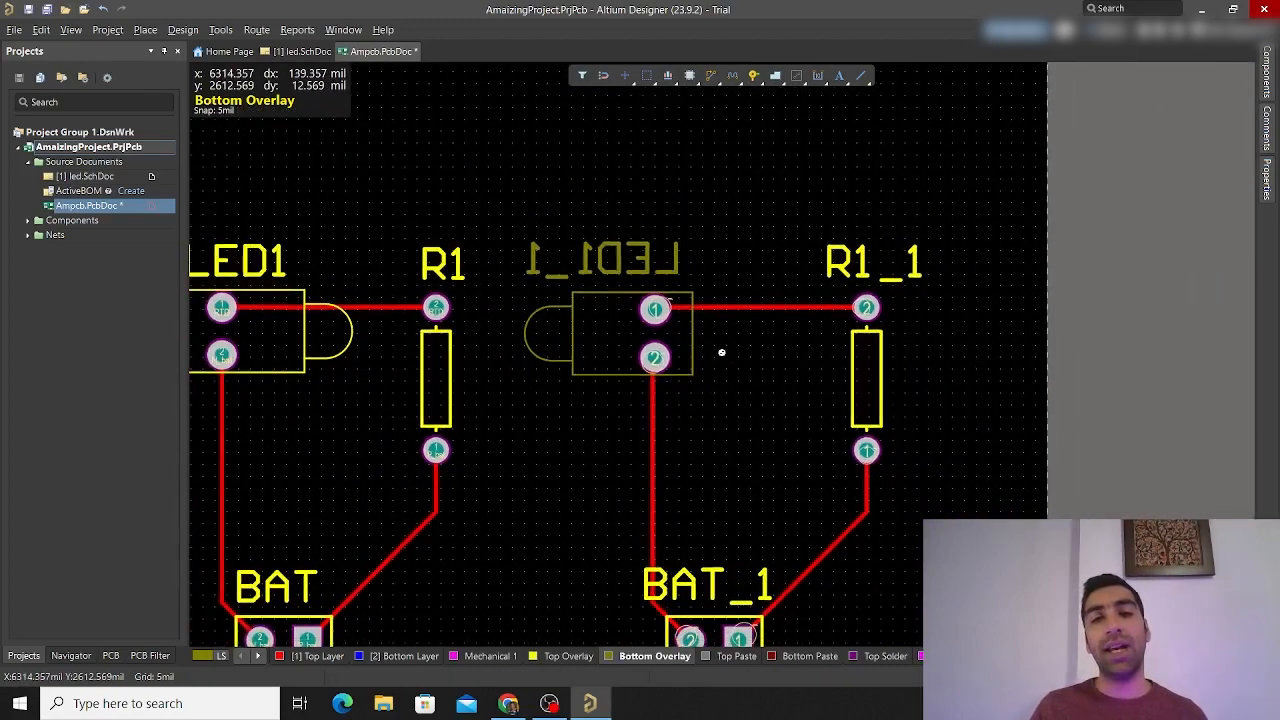
ctrl+scroll(631, 345, up, 3)
mouse_move(720, 314)
mouse_down()
mouse_move(820, 306)
mouse_move(677, 305)
mouse_move(714, 303)
mouse_up()
ctrl+scroll(714, 303, down, 3)
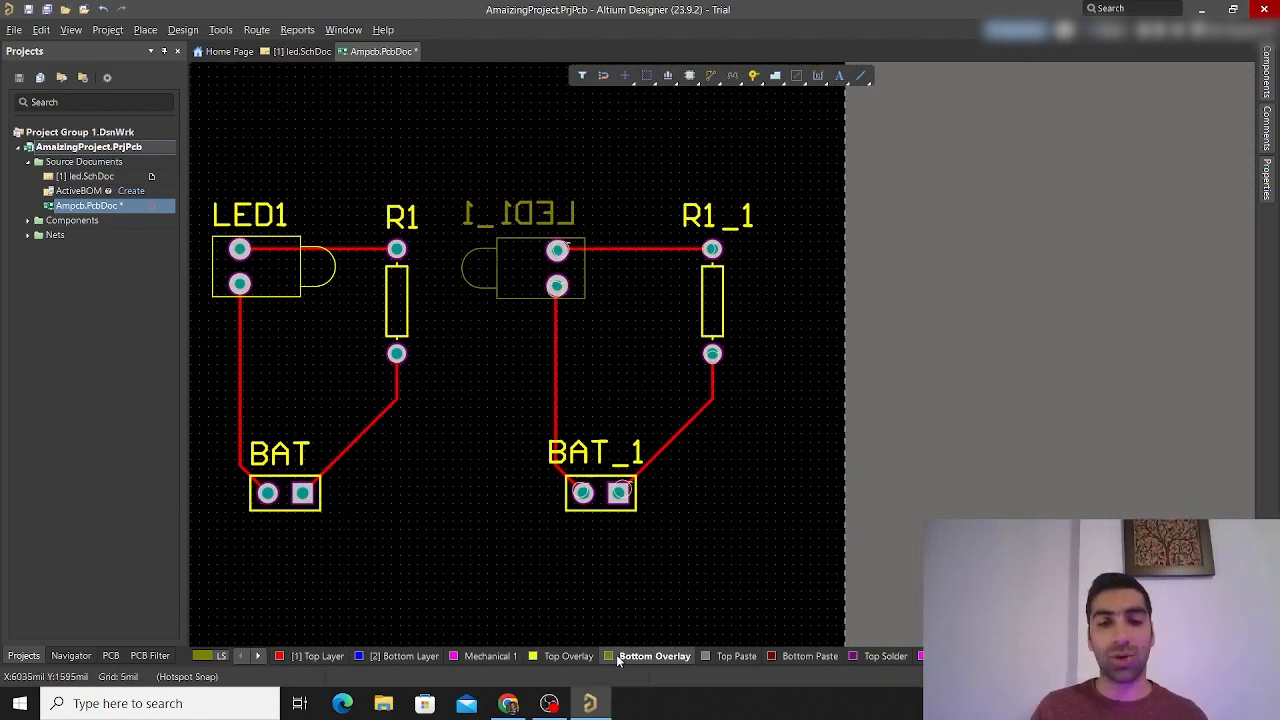
Change the layer of R1_1 and BAT_1 together to Bottom Layer and clear the selection
shift+click(583, 492)
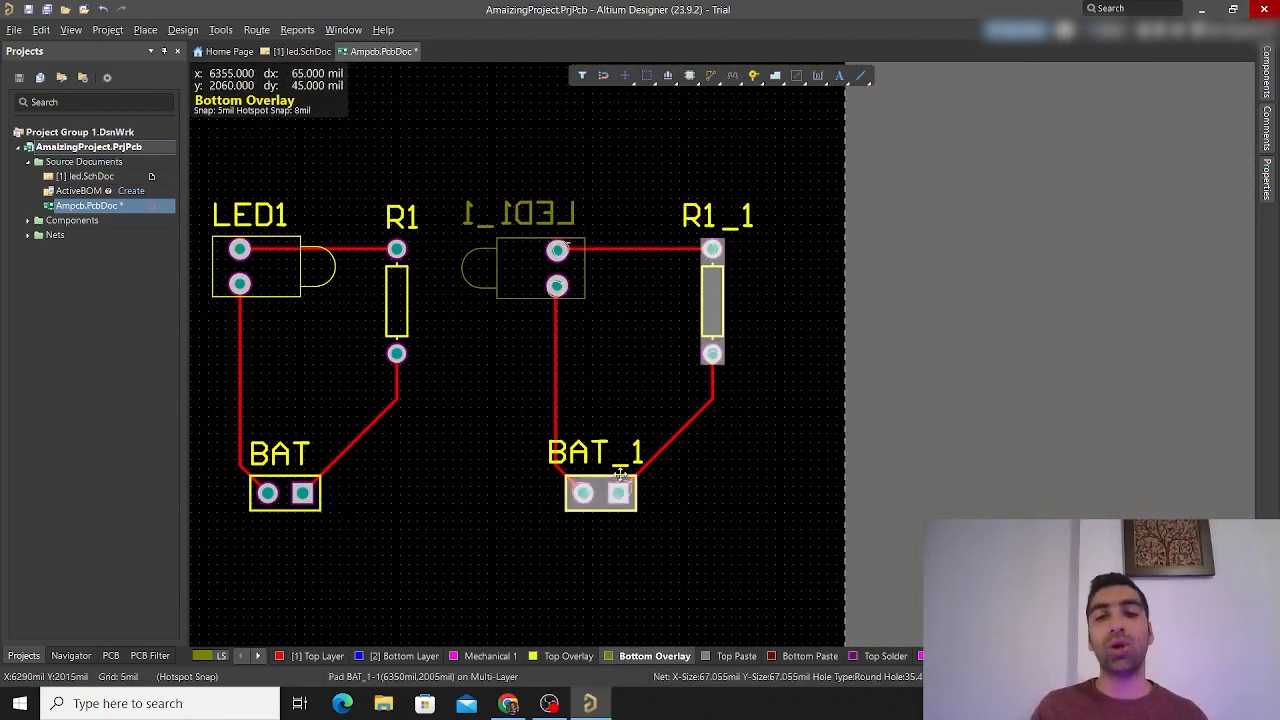
click(1267, 178)
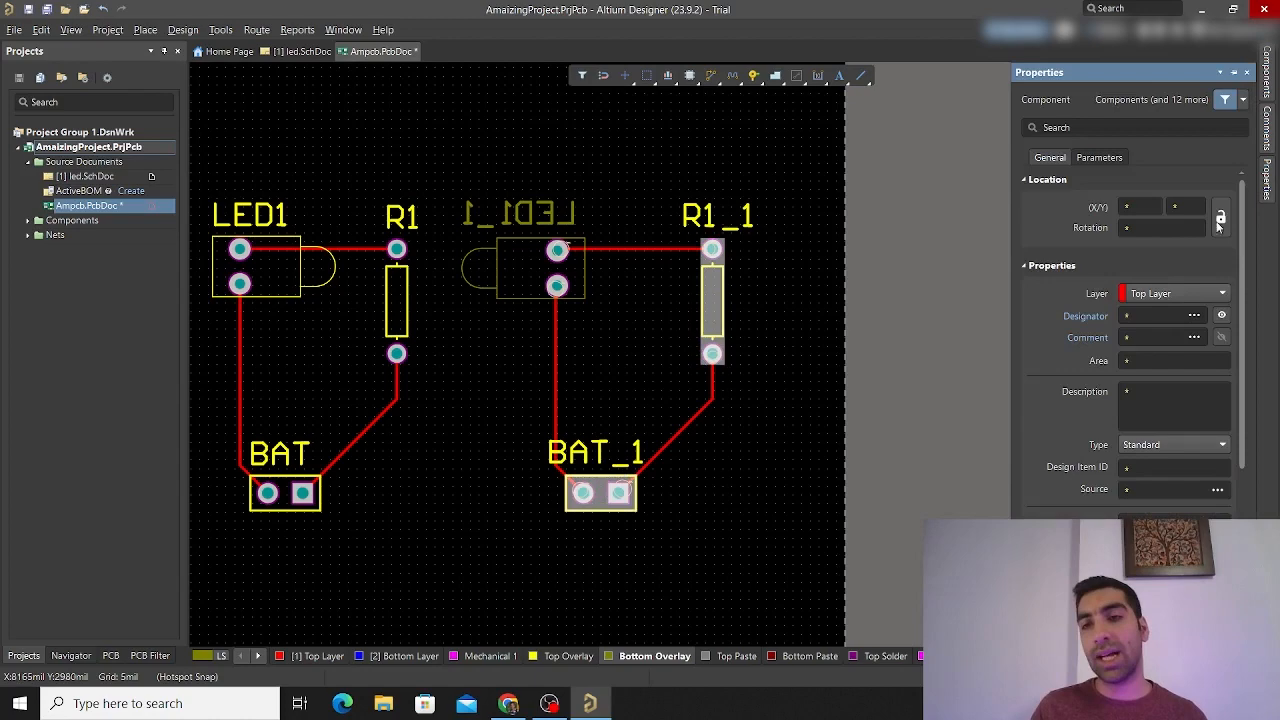
click(1150, 293)
click(1155, 328)
click(763, 400)
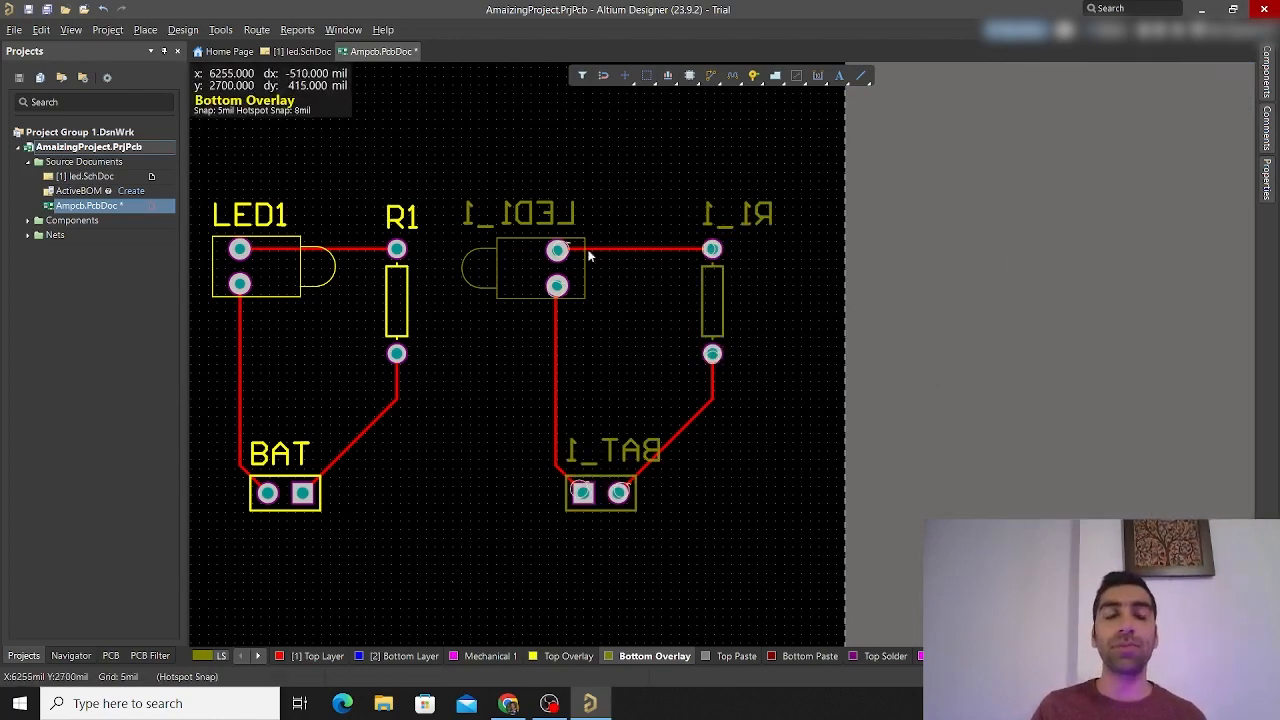
Delete all top-layer tracks between LED1_1, R1_1 and BAT_1, and make Bottom Layer the active layer
ctrl+scroll(614, 222, up, 6)
drag(705, 357, 618, 465)
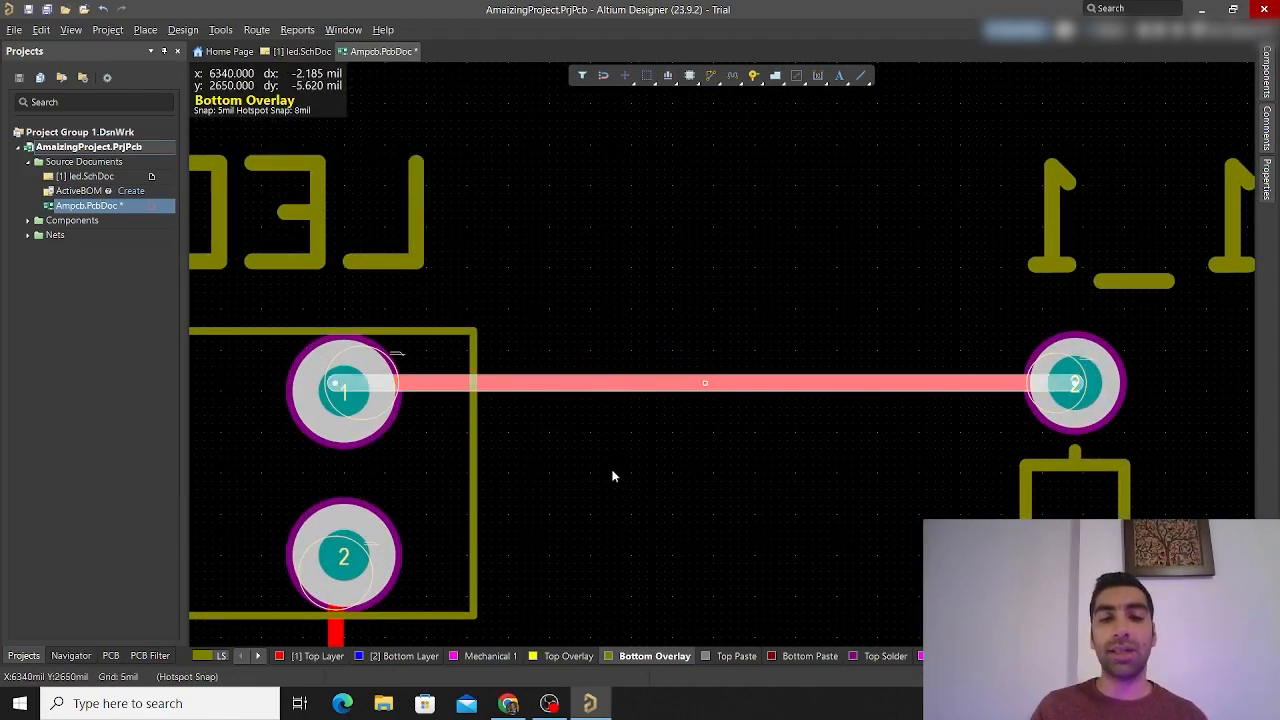
ctrl+scroll(606, 460, down, 5)
scroll(602, 380, down, 3)
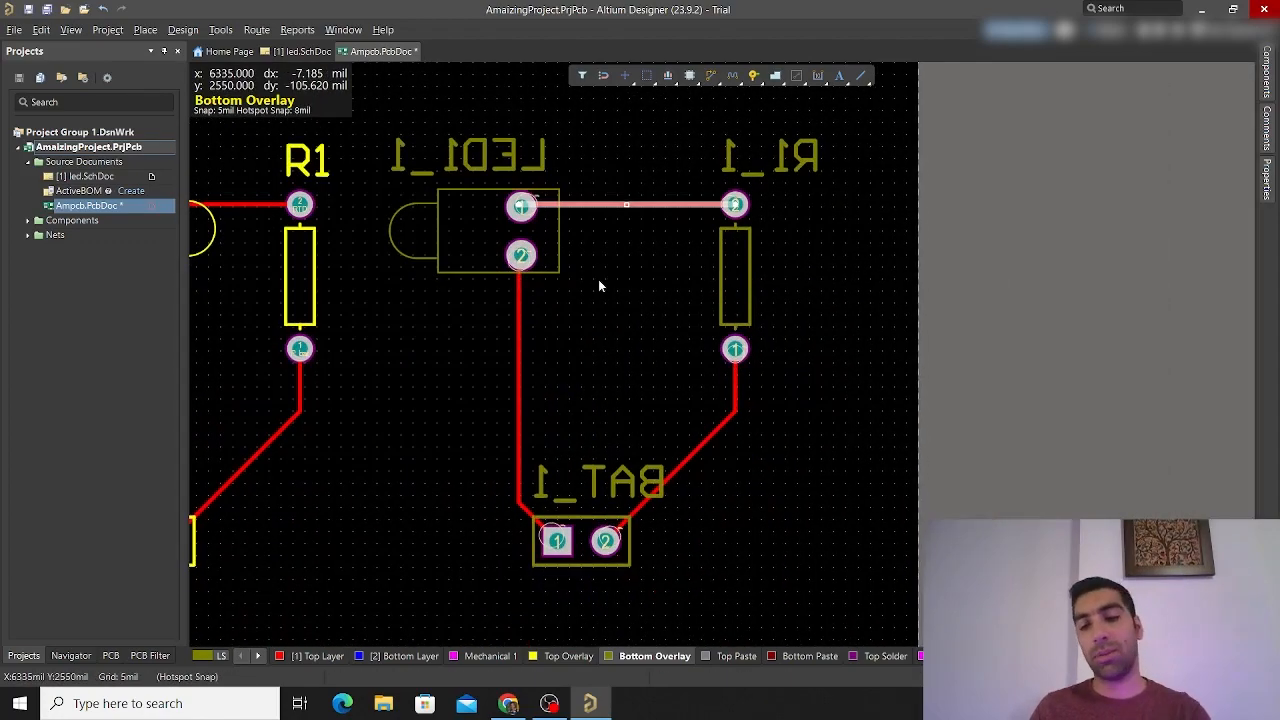
key(Delete)
click(519, 350)
key(Delete)
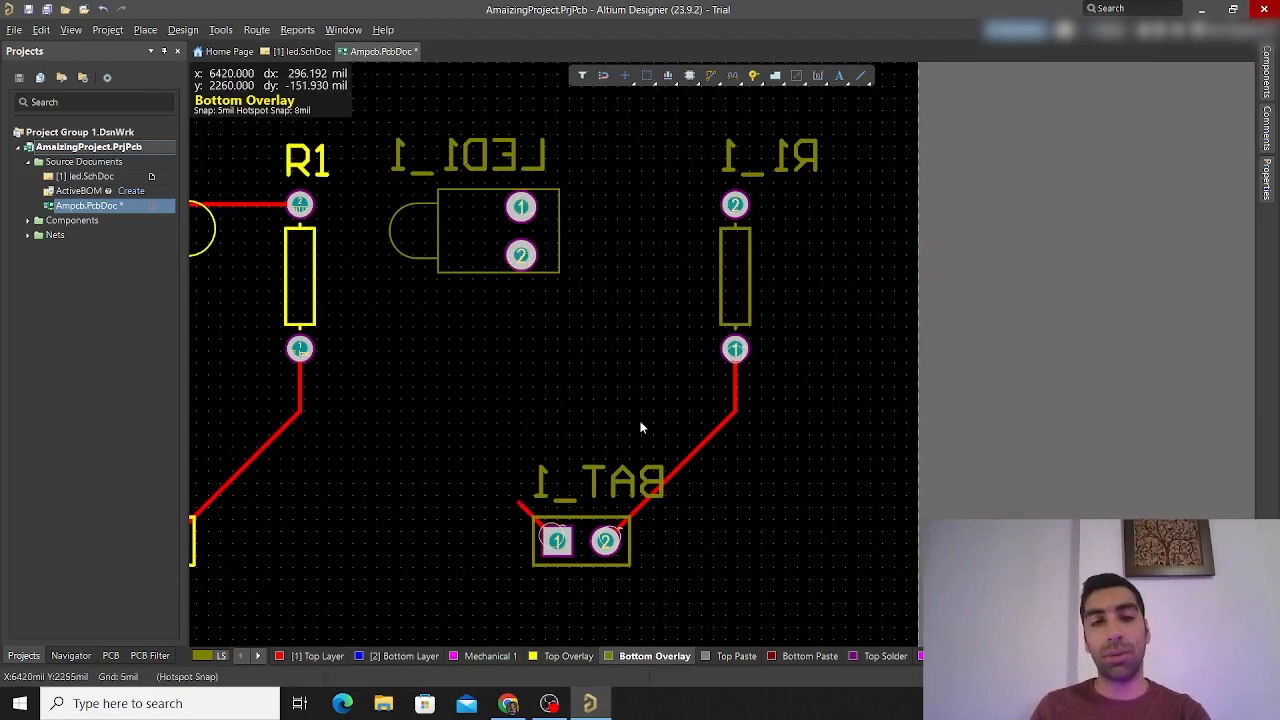
click(724, 426)
key(Delete)
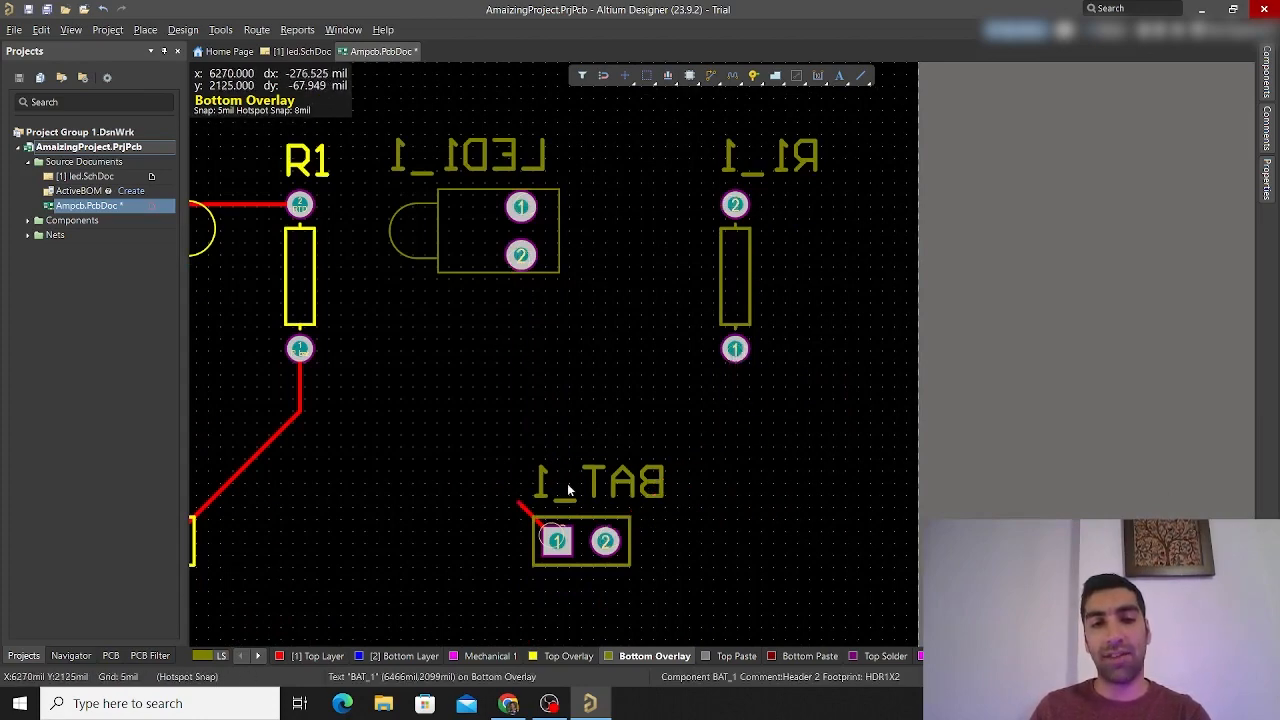
click(522, 512)
key(Delete)
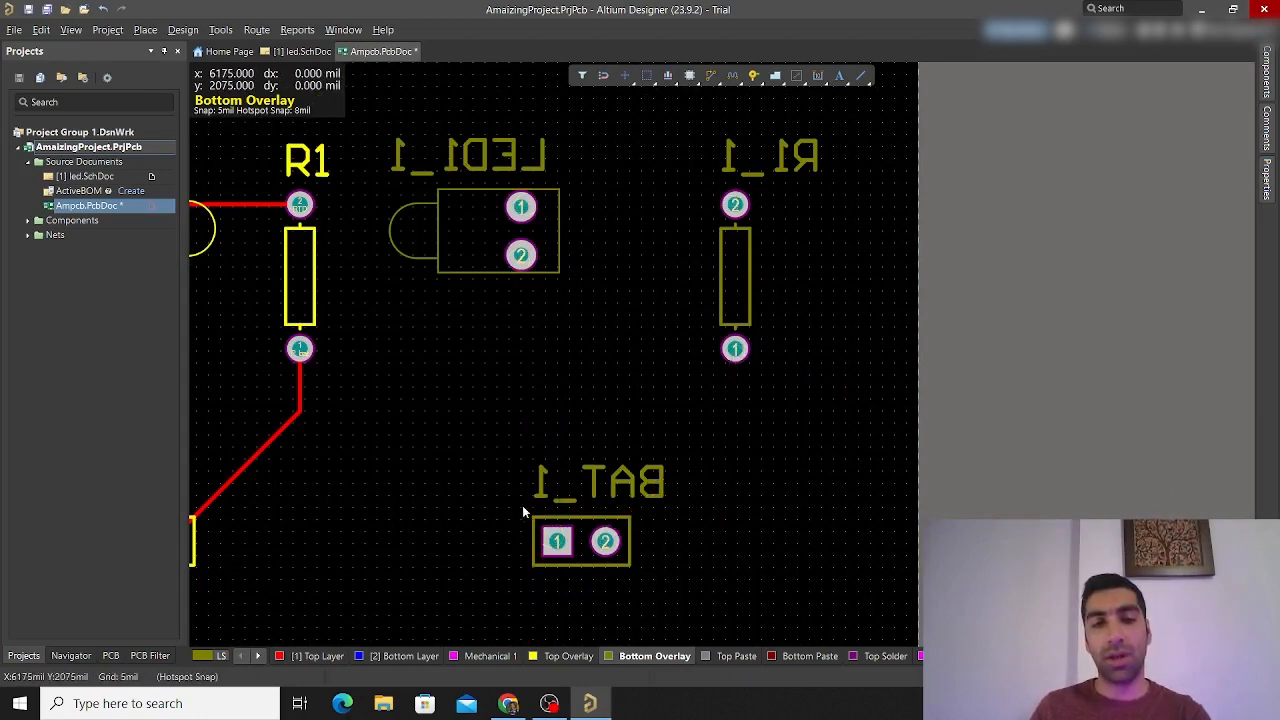
click(395, 657)
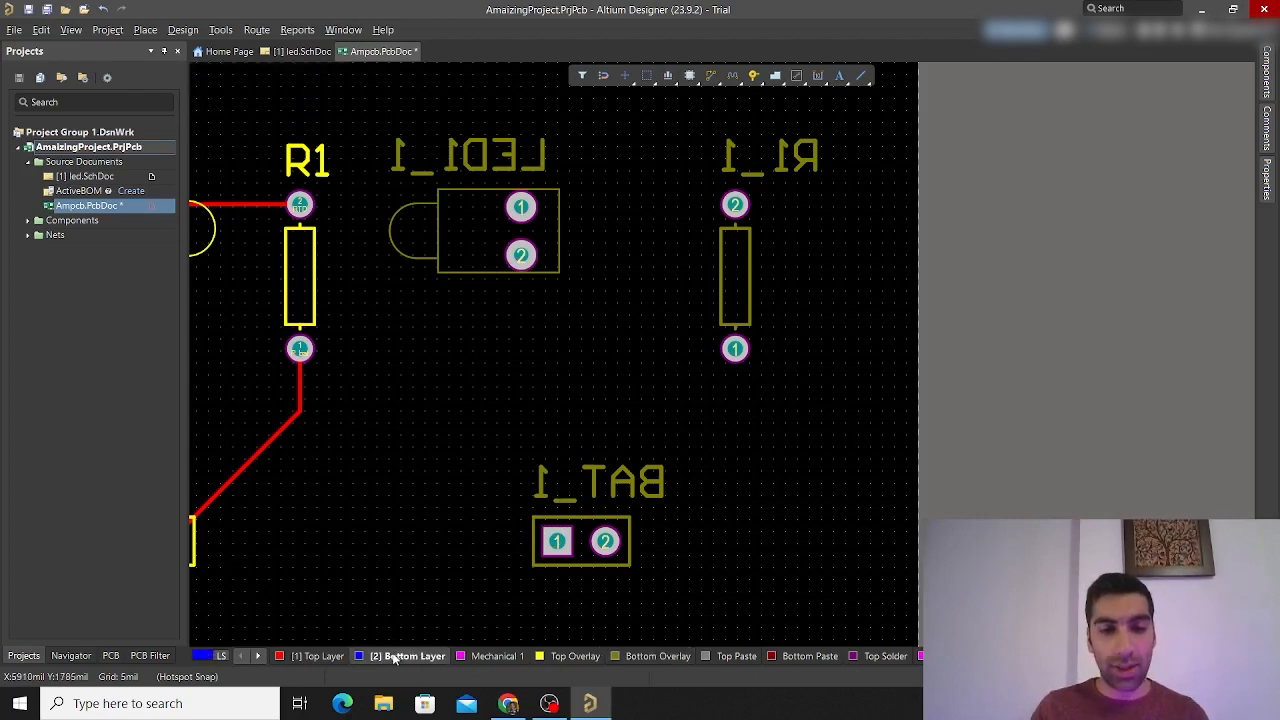
double_click(395, 657)
click(775, 372)
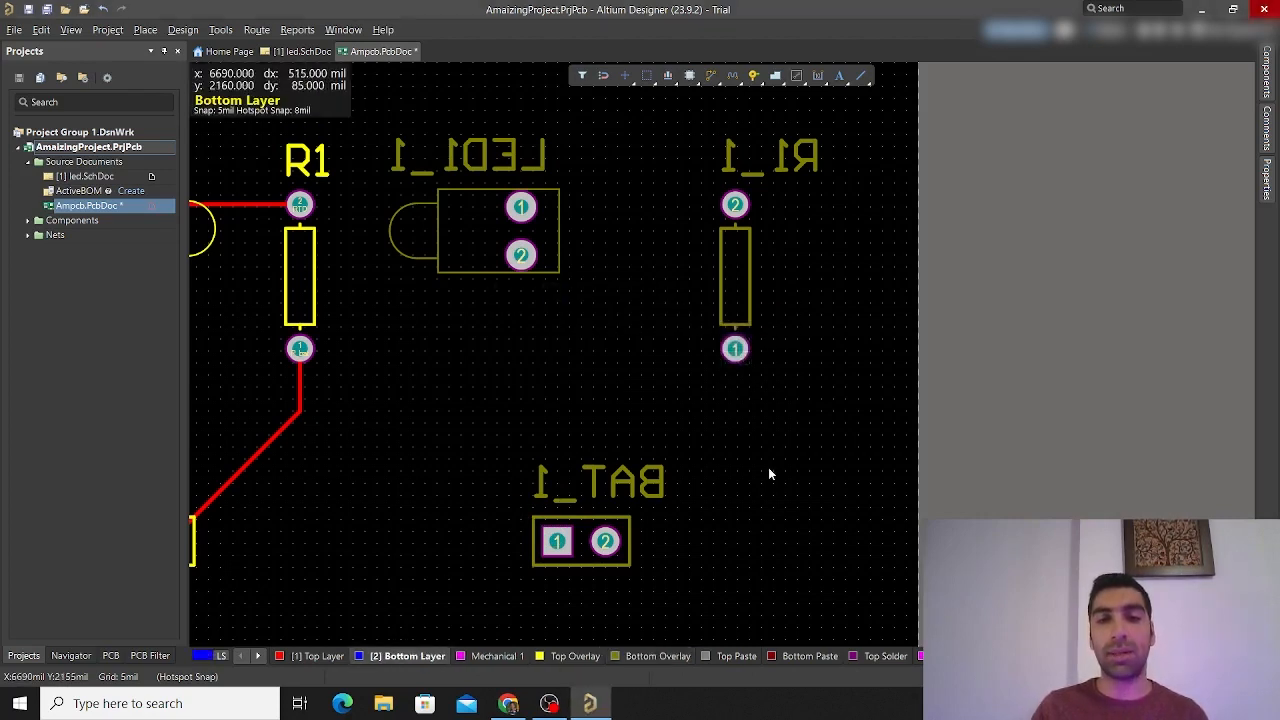
click(714, 80)
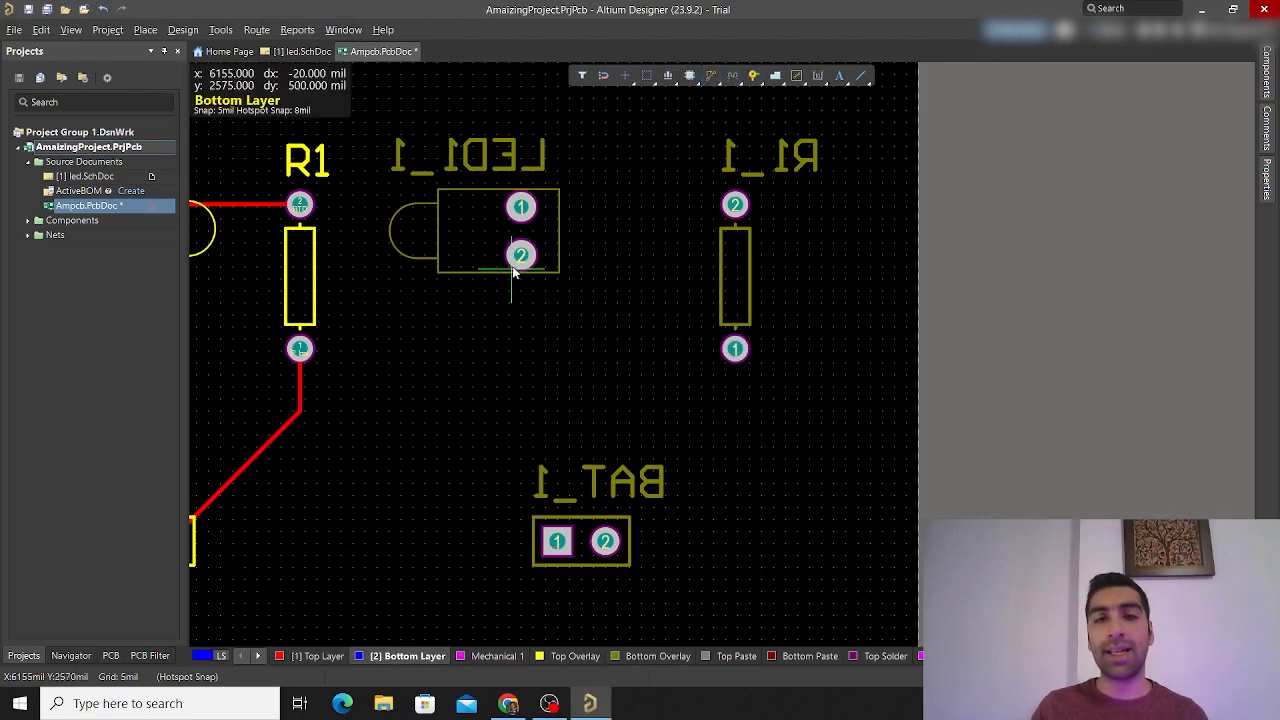
click(520, 256)
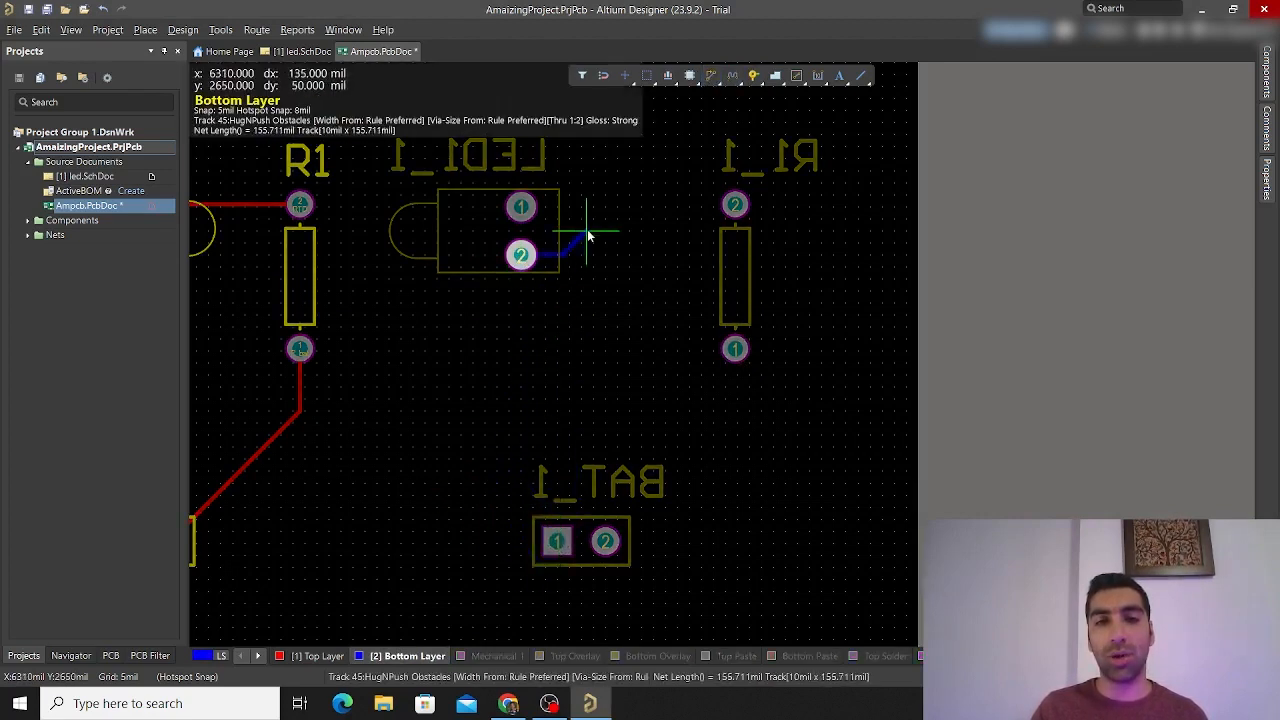
right_click(468, 530)
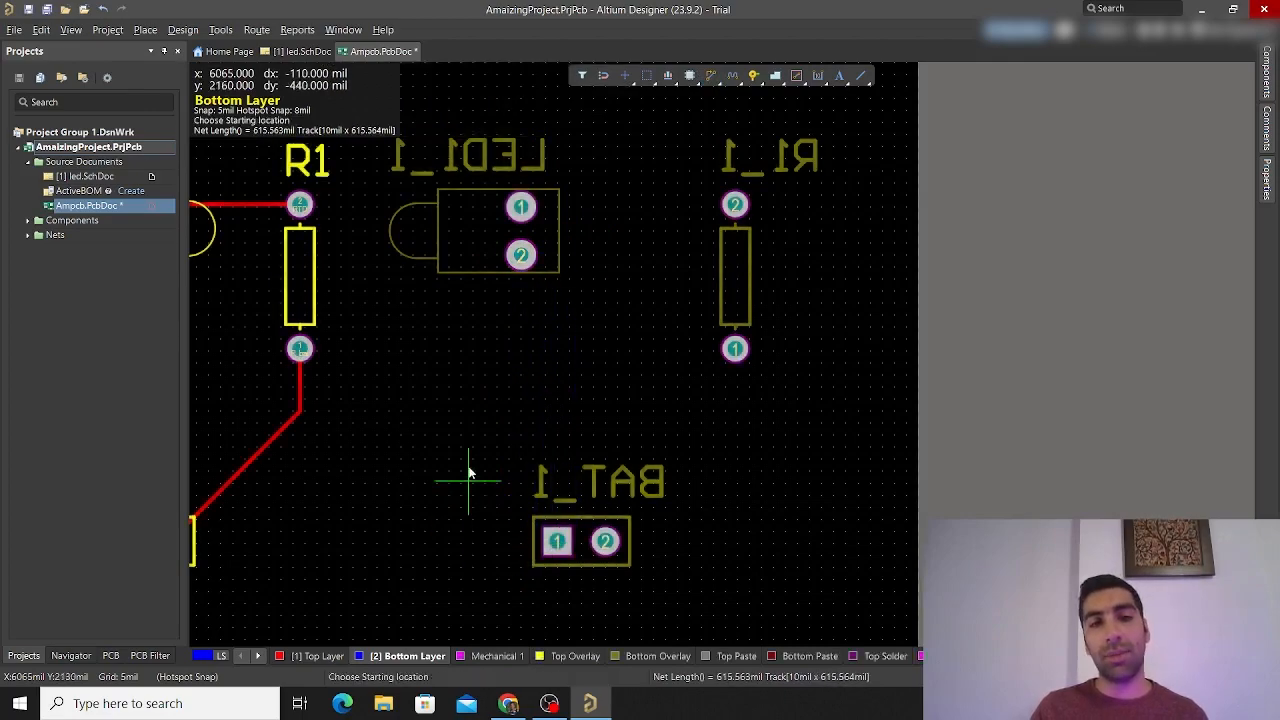
ctrl+scroll(623, 418, down, 3)
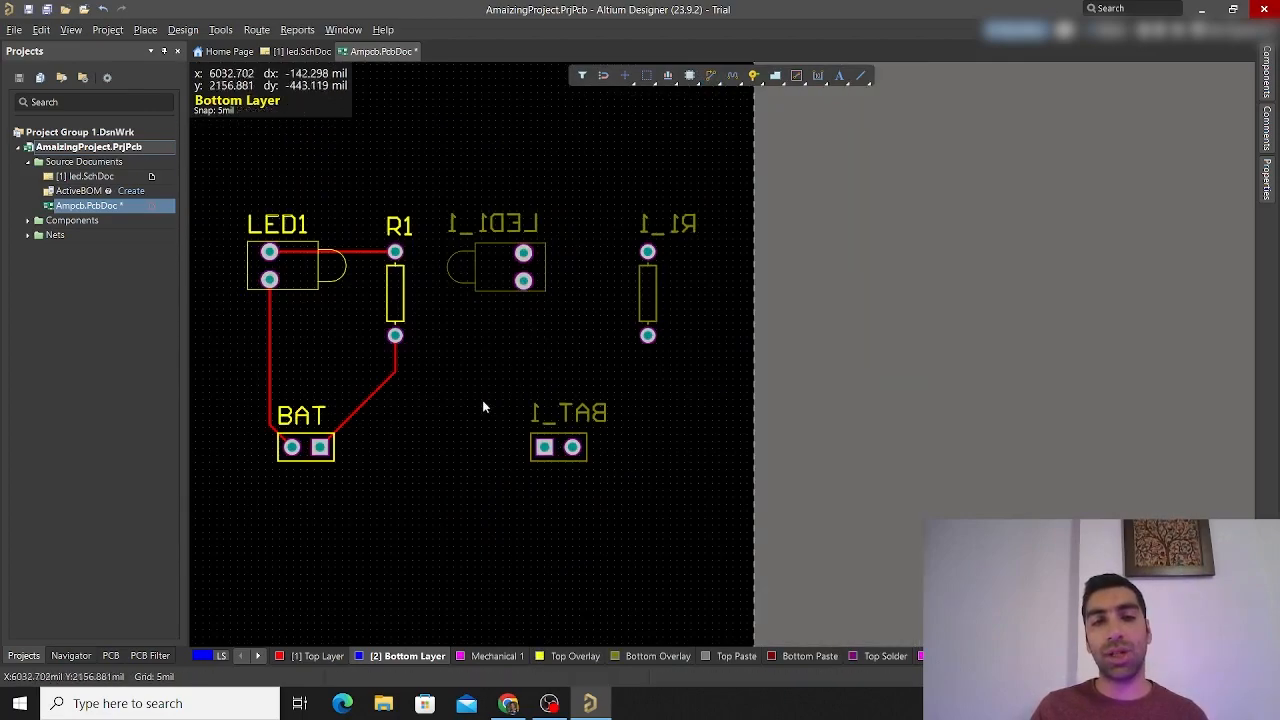
Delete the top-layer track connecting R1's lower pad to BAT's pad 1
ctrl+scroll(482, 400, up, 4)
shift+scroll(474, 368, left, 3)
drag(637, 344, 476, 472)
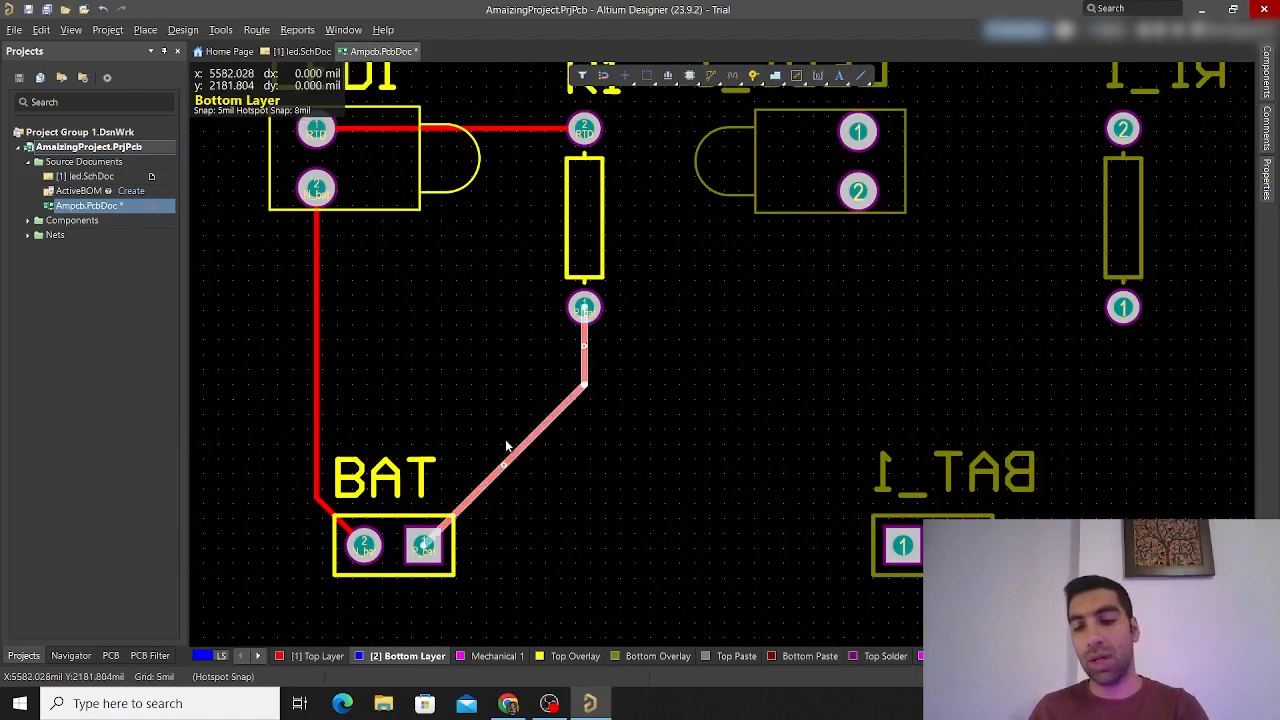
key(Delete)
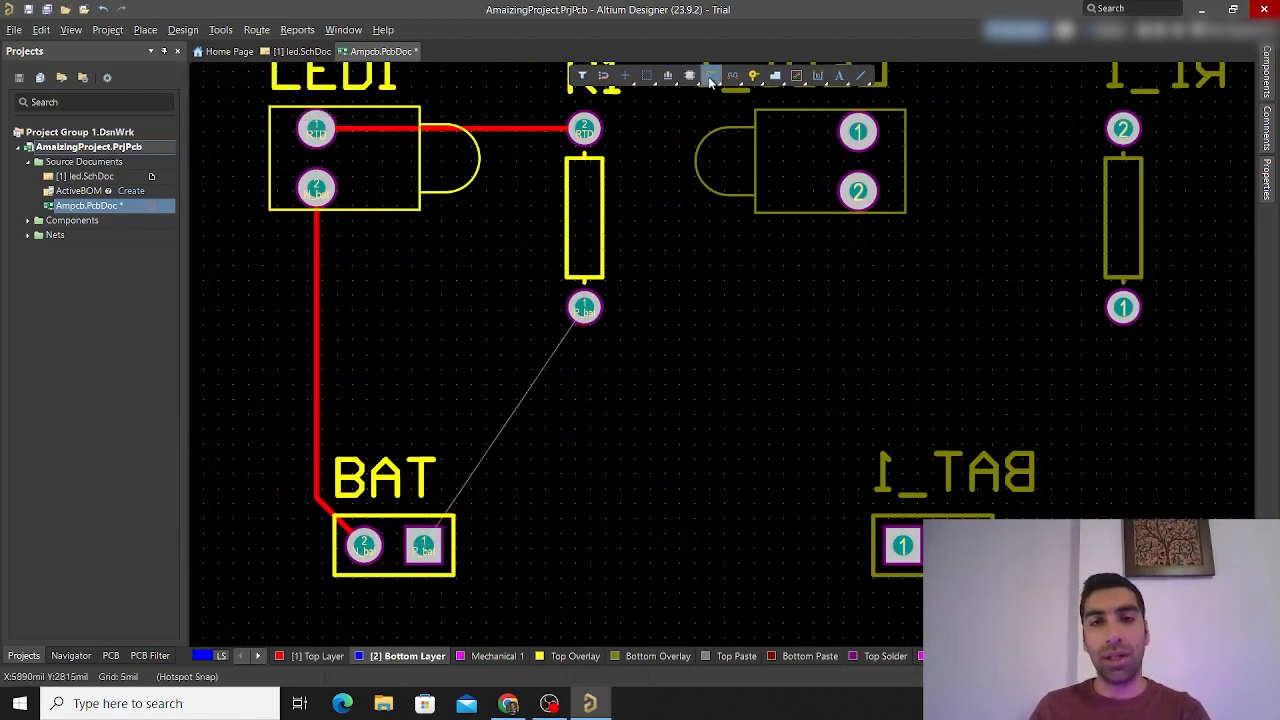
Route a Bottom Layer track from R1's pad 1 to BAT's pad 1 and select its vertical segment for inspection
click(584, 307)
click(424, 545)
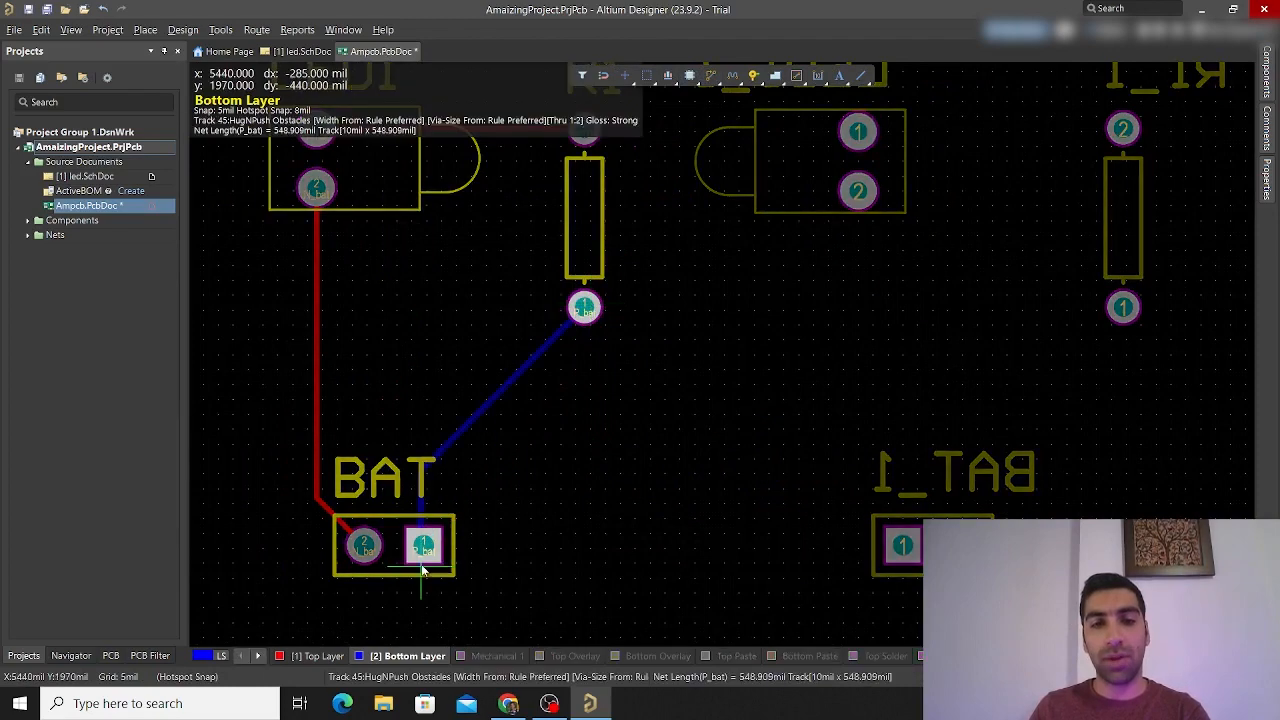
right_click(560, 506)
right_click(470, 545)
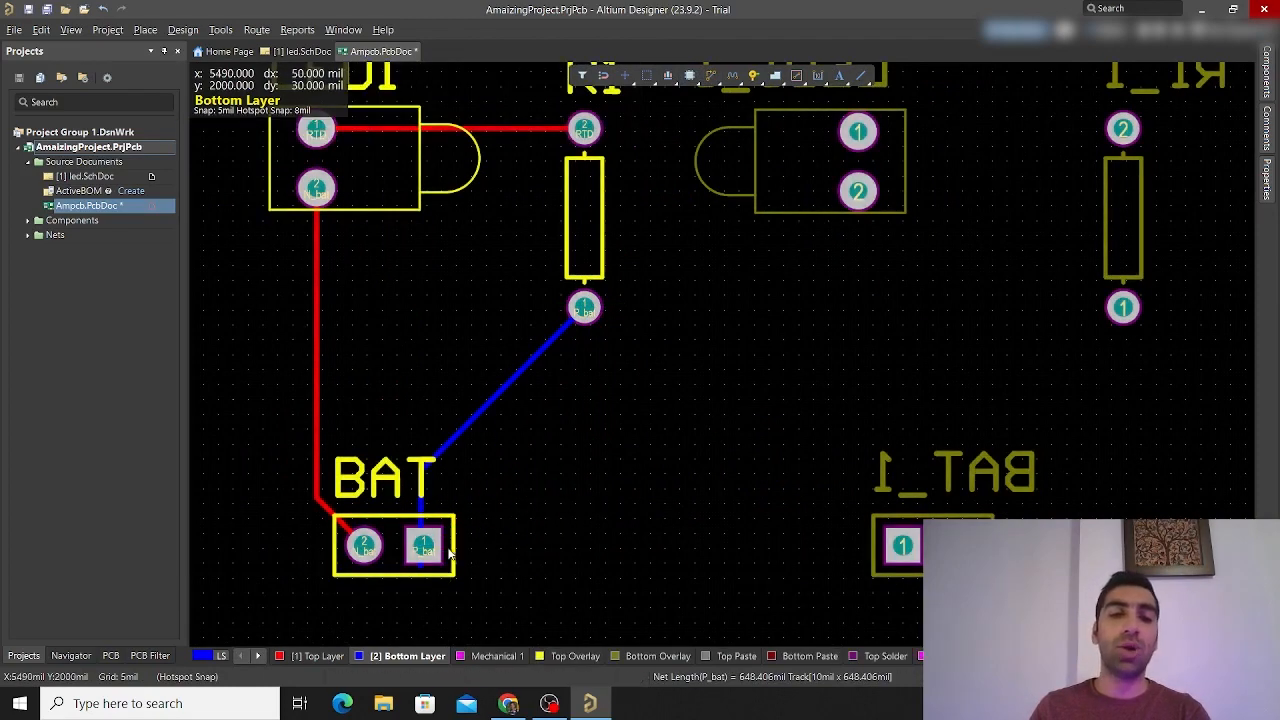
click(424, 517)
ctrl+scroll(426, 535, up, 2)
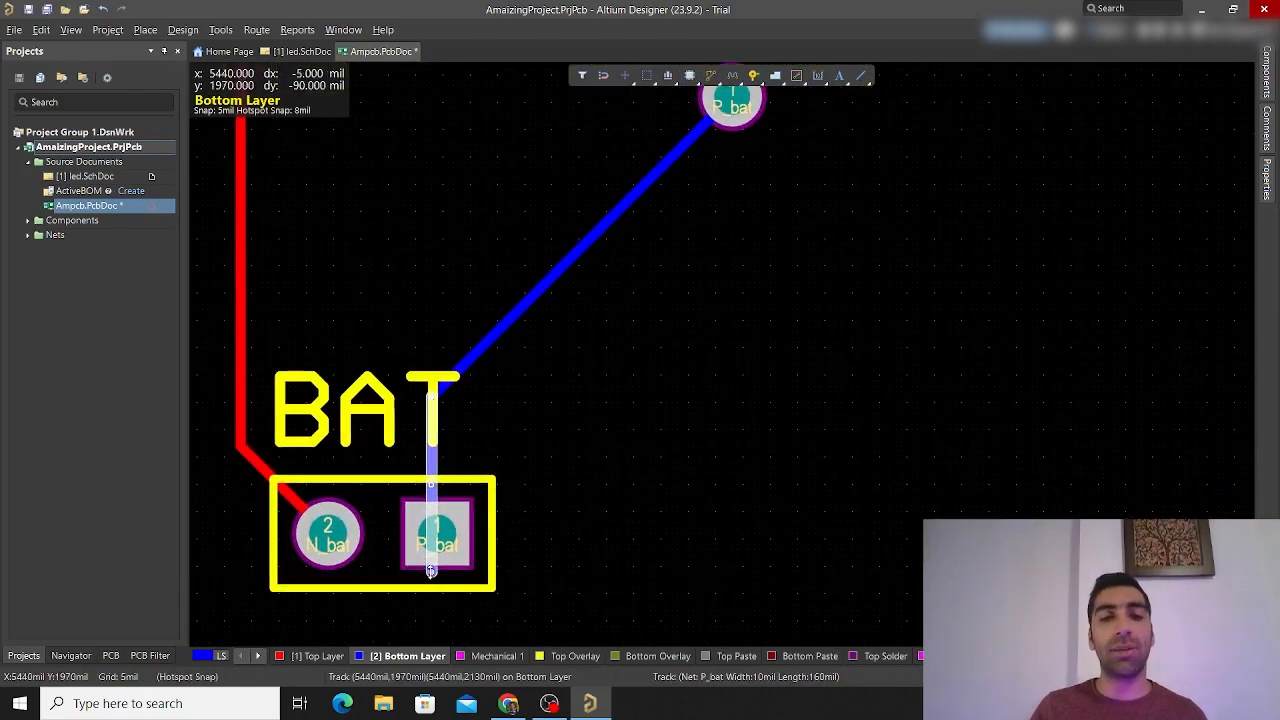
Delete the copied components LED1_1, R1_1 and BAT_1 together
ctrl+scroll(574, 403, down, 3)
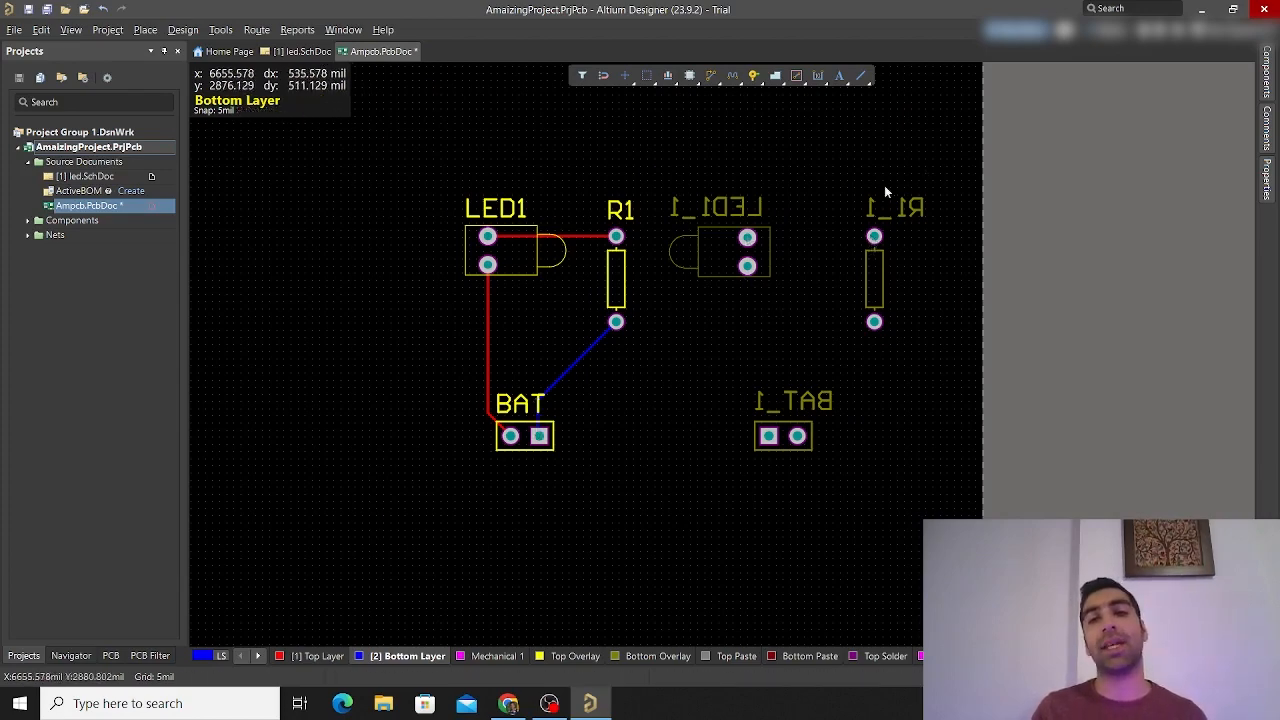
drag(916, 162, 672, 497)
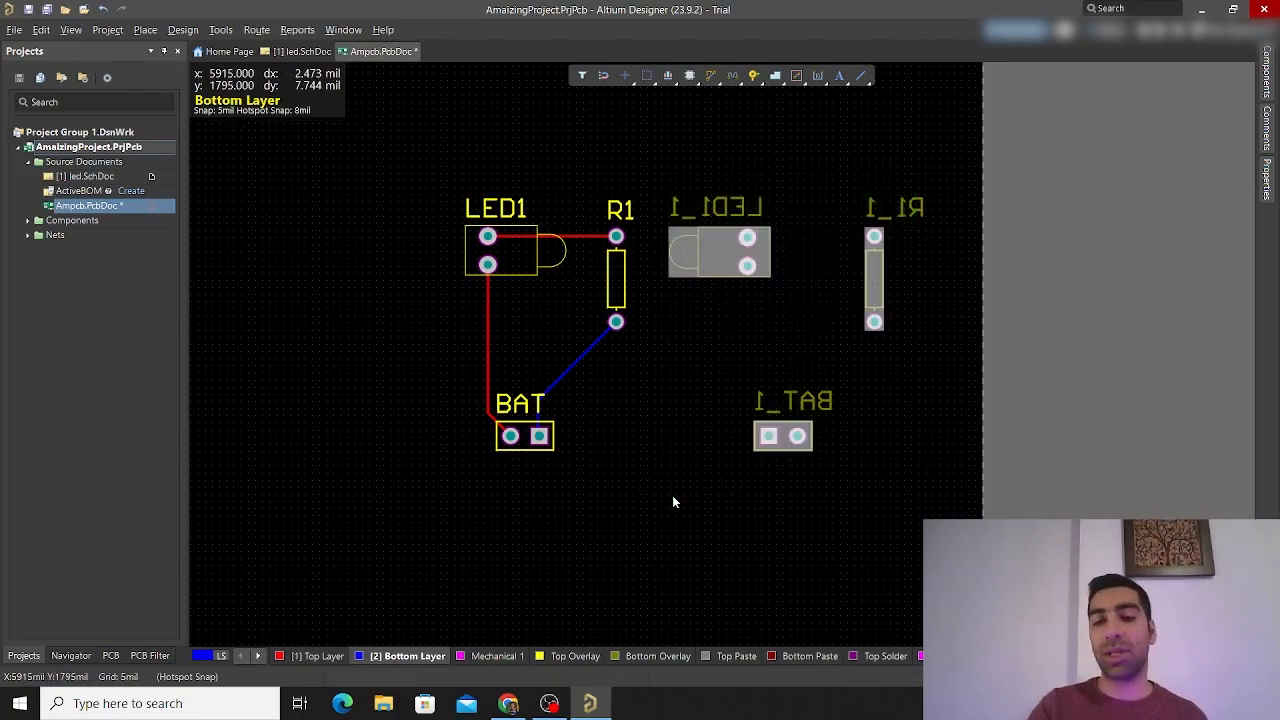
key(Delete)
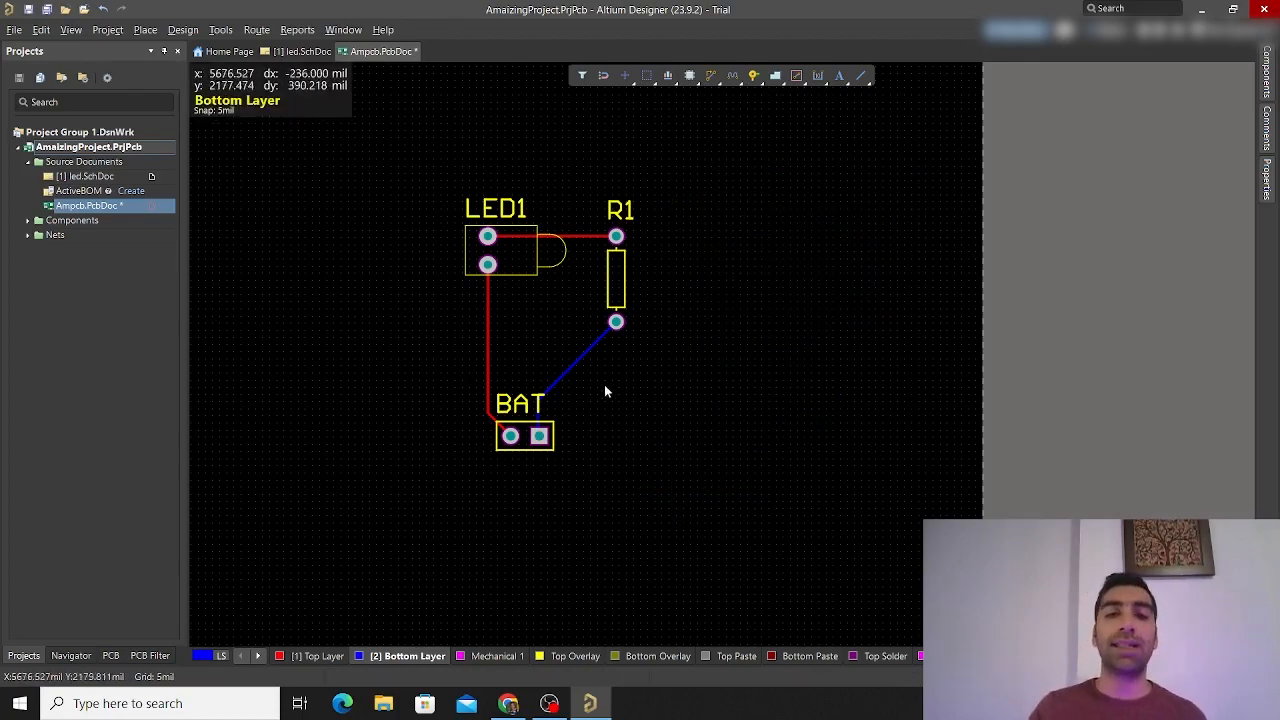
Change the layer of resistor R1 to Bottom Layer in its properties, with Bottom Overlay as the active layer
ctrl+scroll(602, 380, up, 4)
ctrl+scroll(600, 371, down, 3)
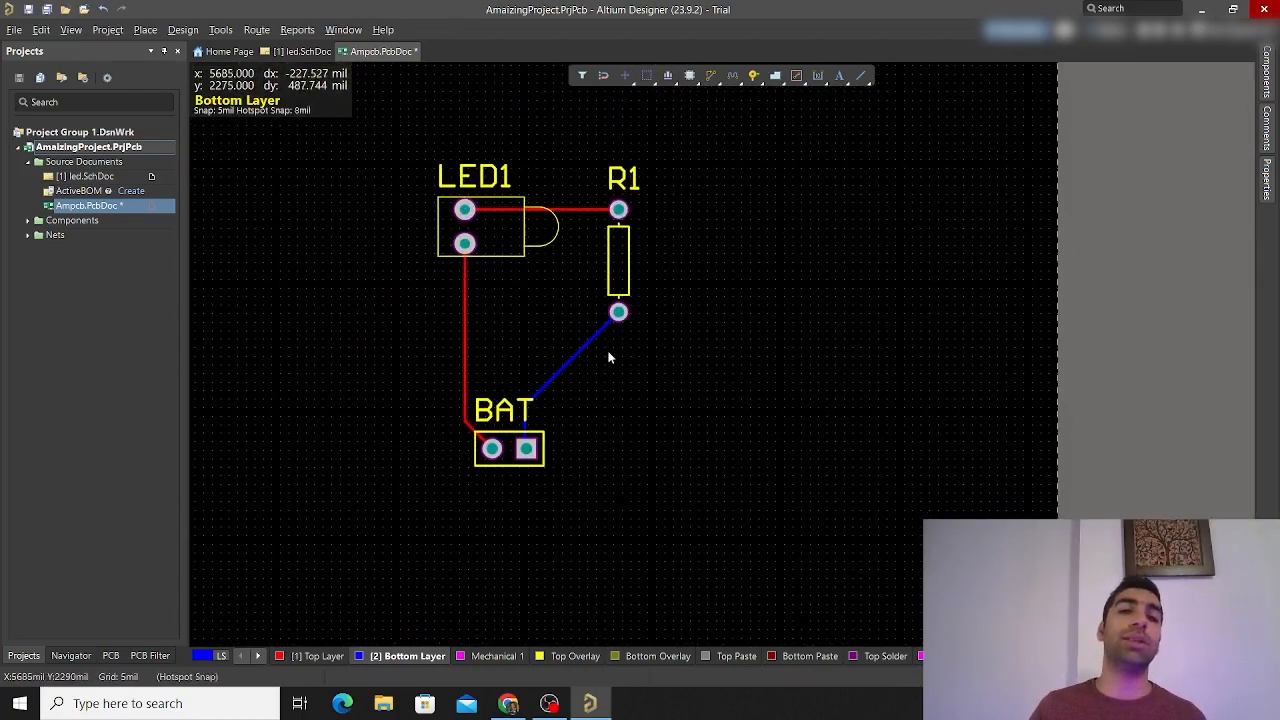
ctrl+scroll(509, 224, up, 2)
ctrl+scroll(509, 224, down, 2)
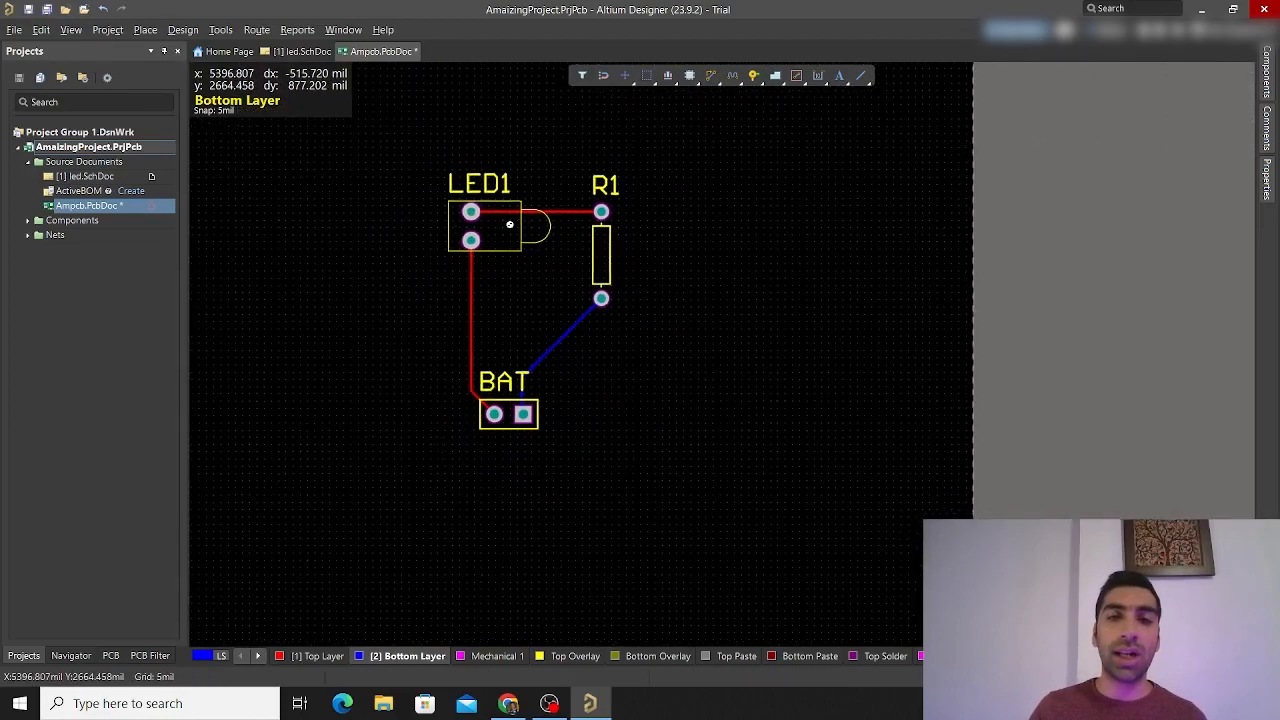
ctrl+scroll(509, 224, up, 1)
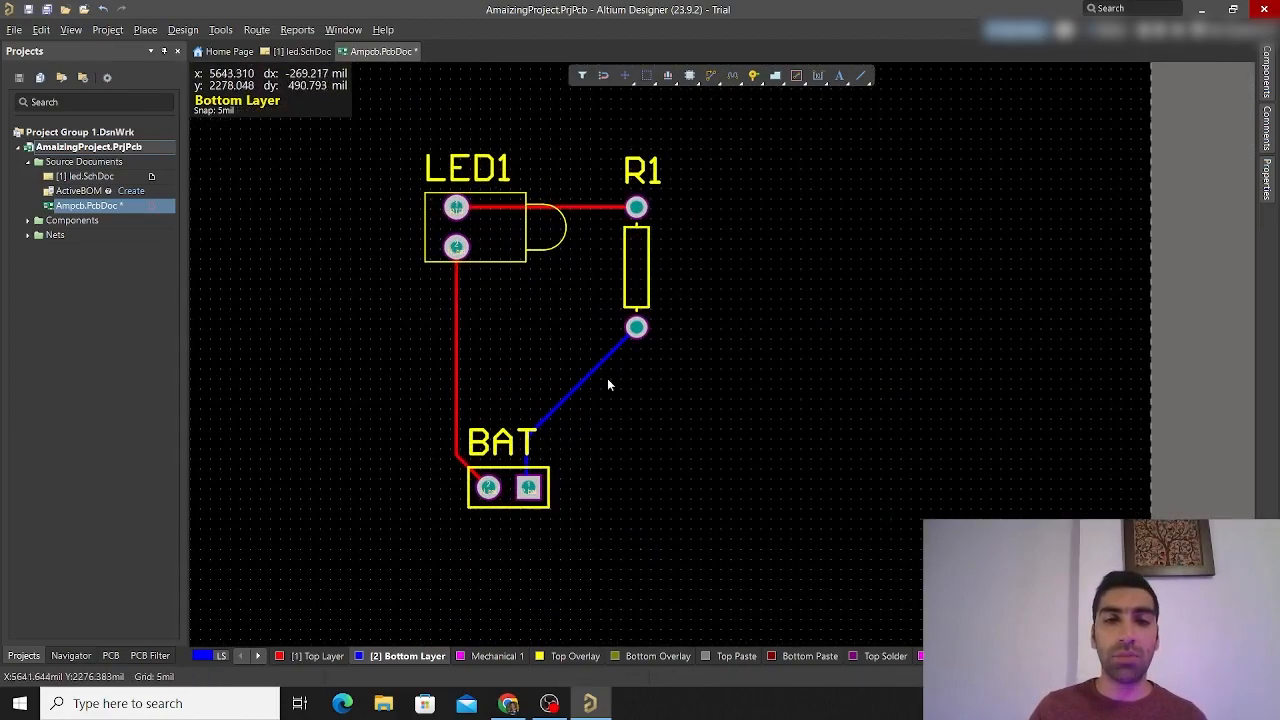
click(637, 268)
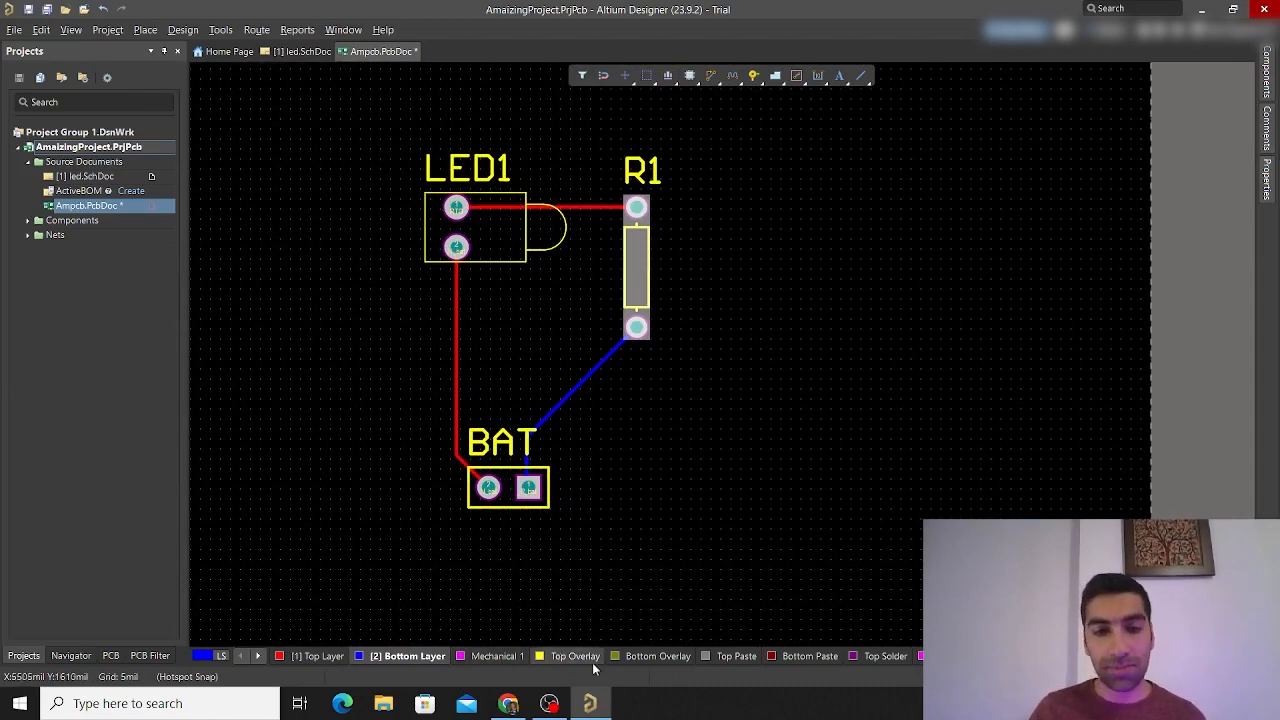
click(645, 658)
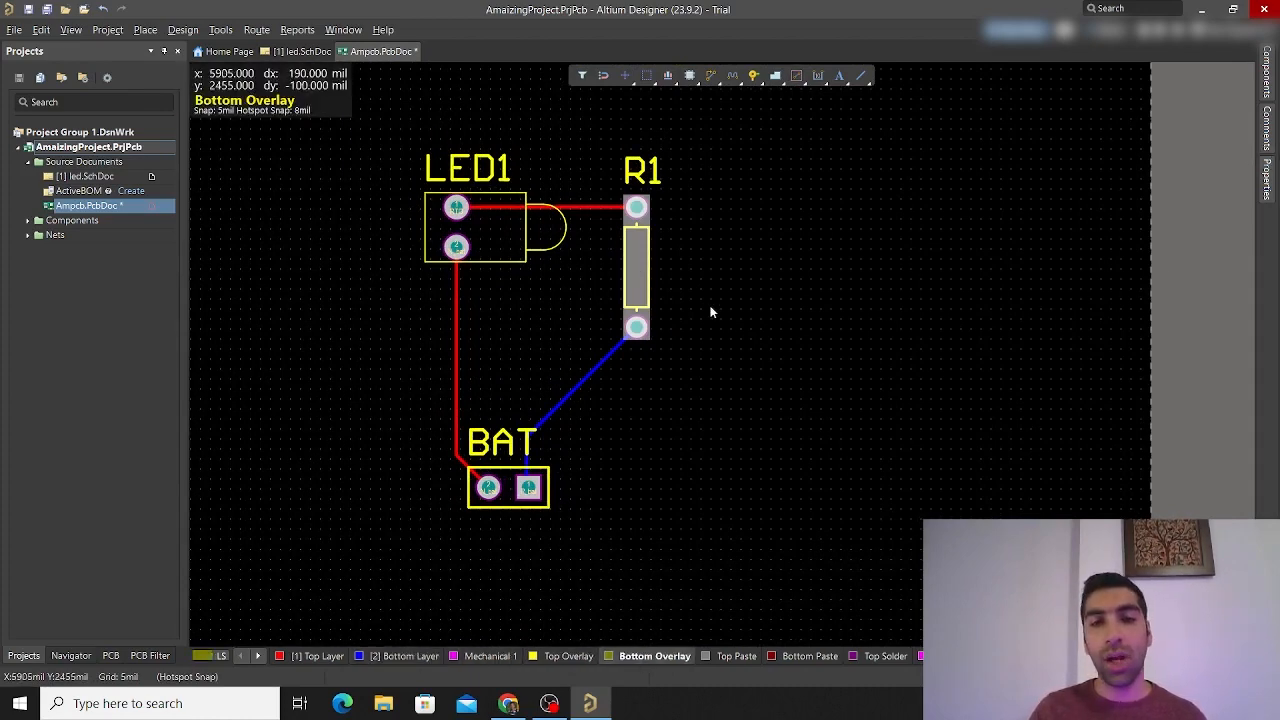
double_click(643, 277)
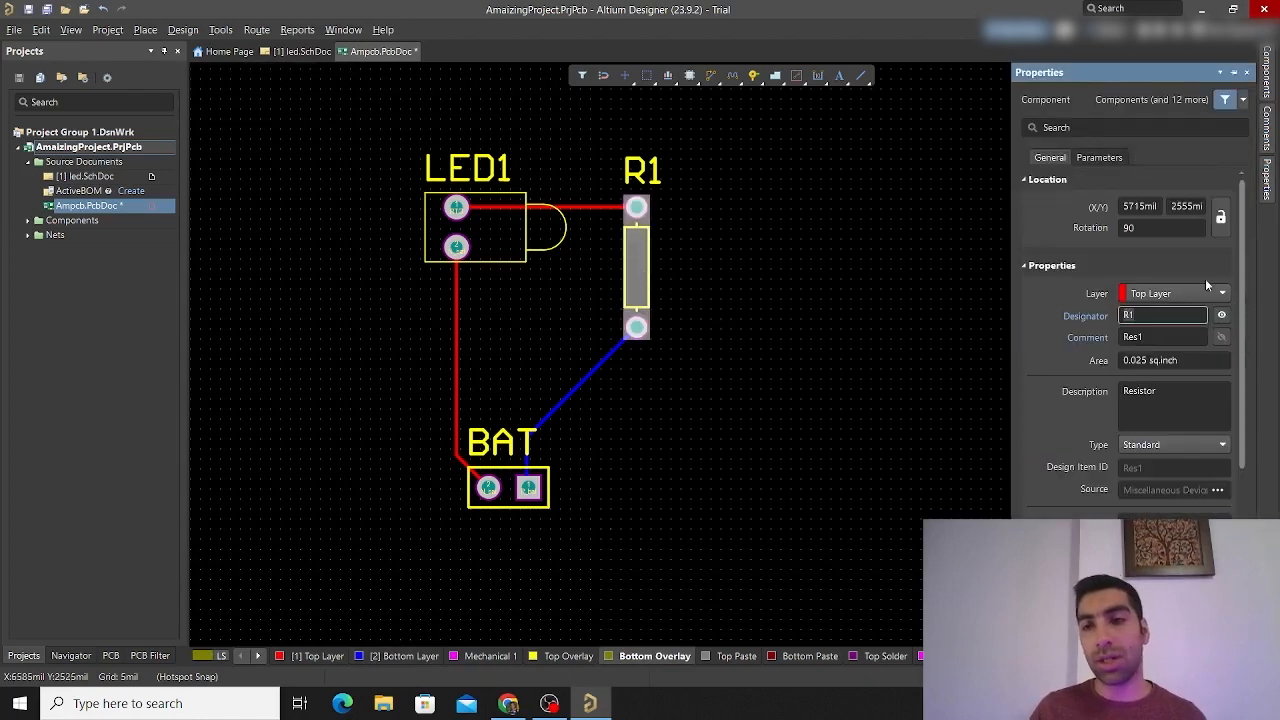
click(1177, 295)
click(1160, 329)
click(718, 352)
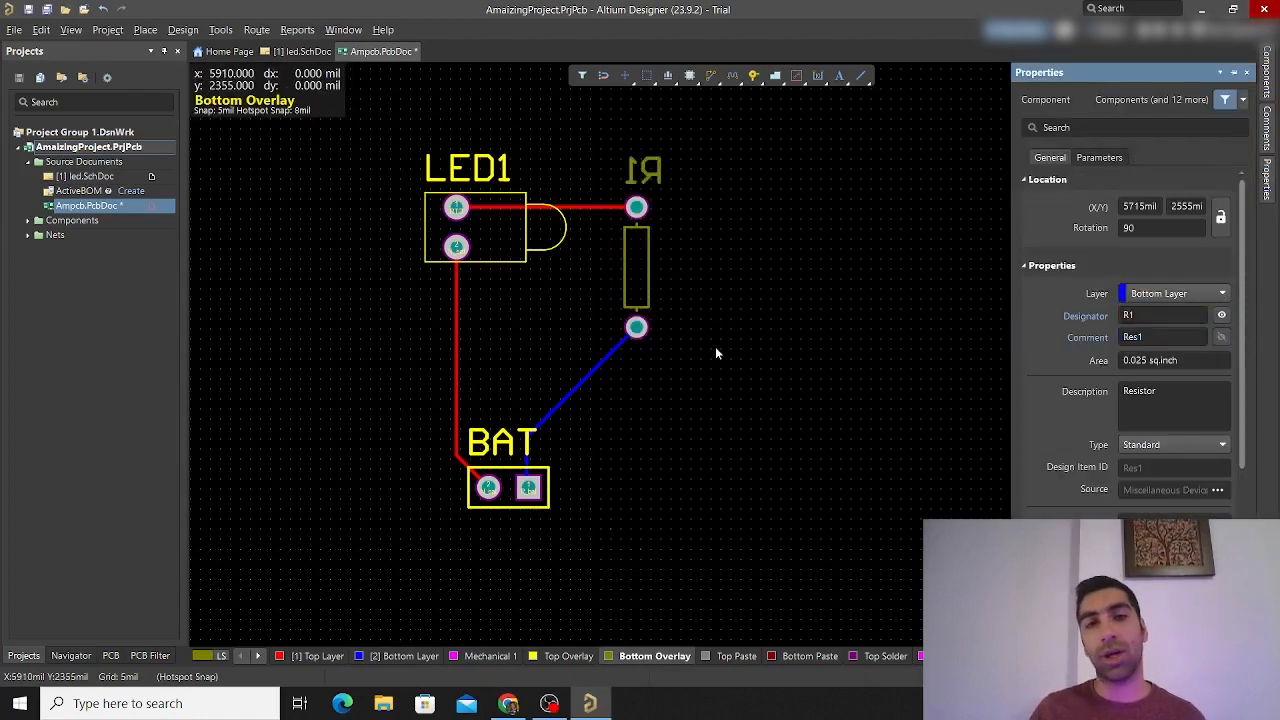
Save the Ampcb.PcbDoc board document
ctrl+scroll(700, 450, down, 3)
scroll(660, 450, down, 2)
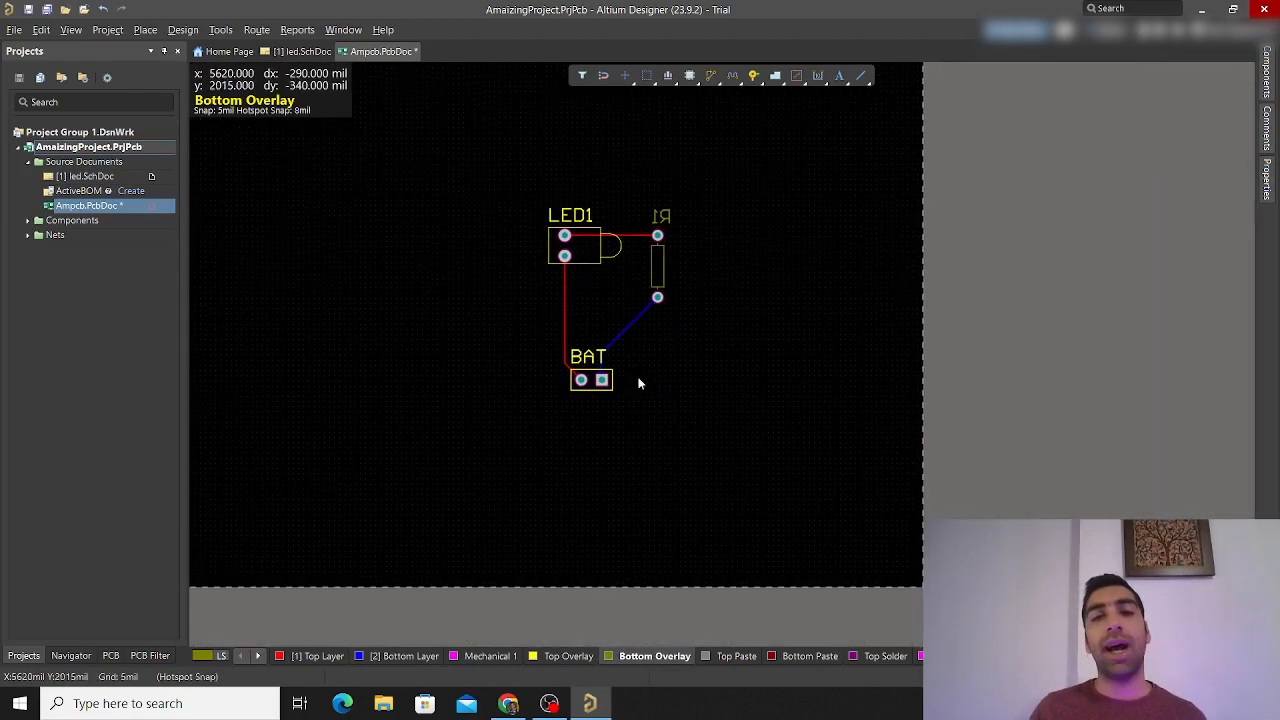
ctrl+scroll(628, 255, up, 3)
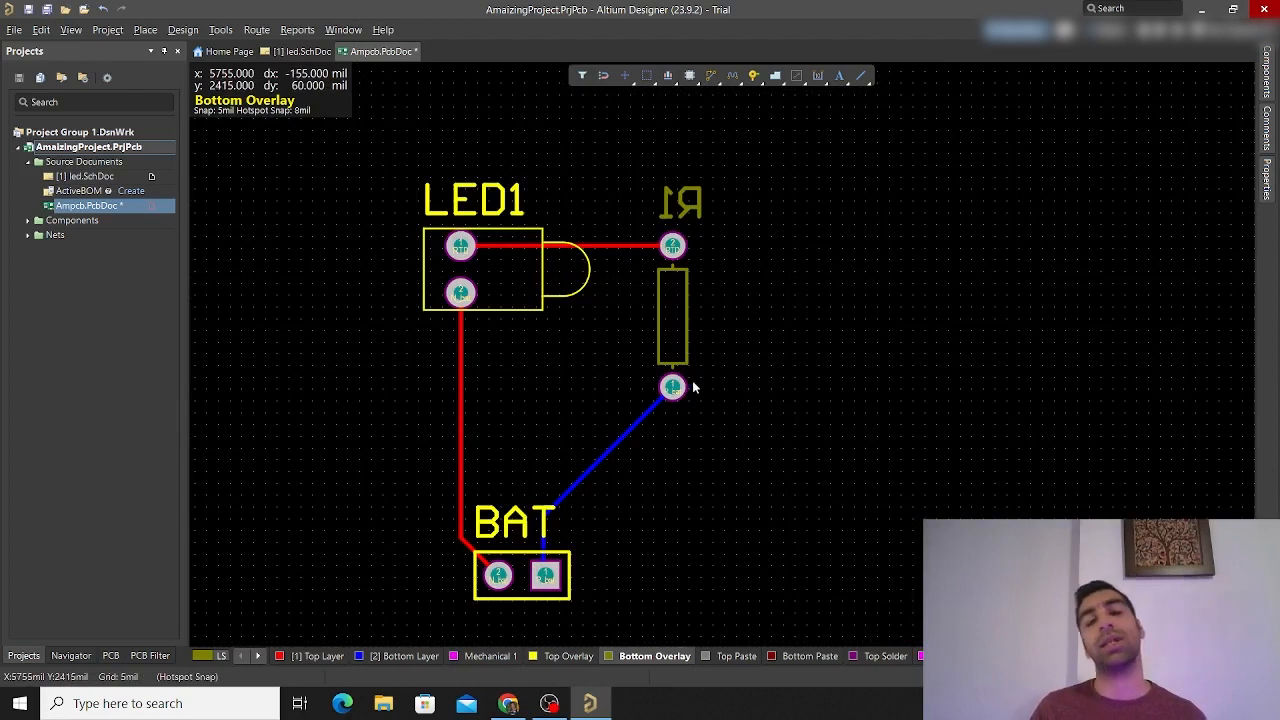
click(749, 310)
key(ctrl+s)
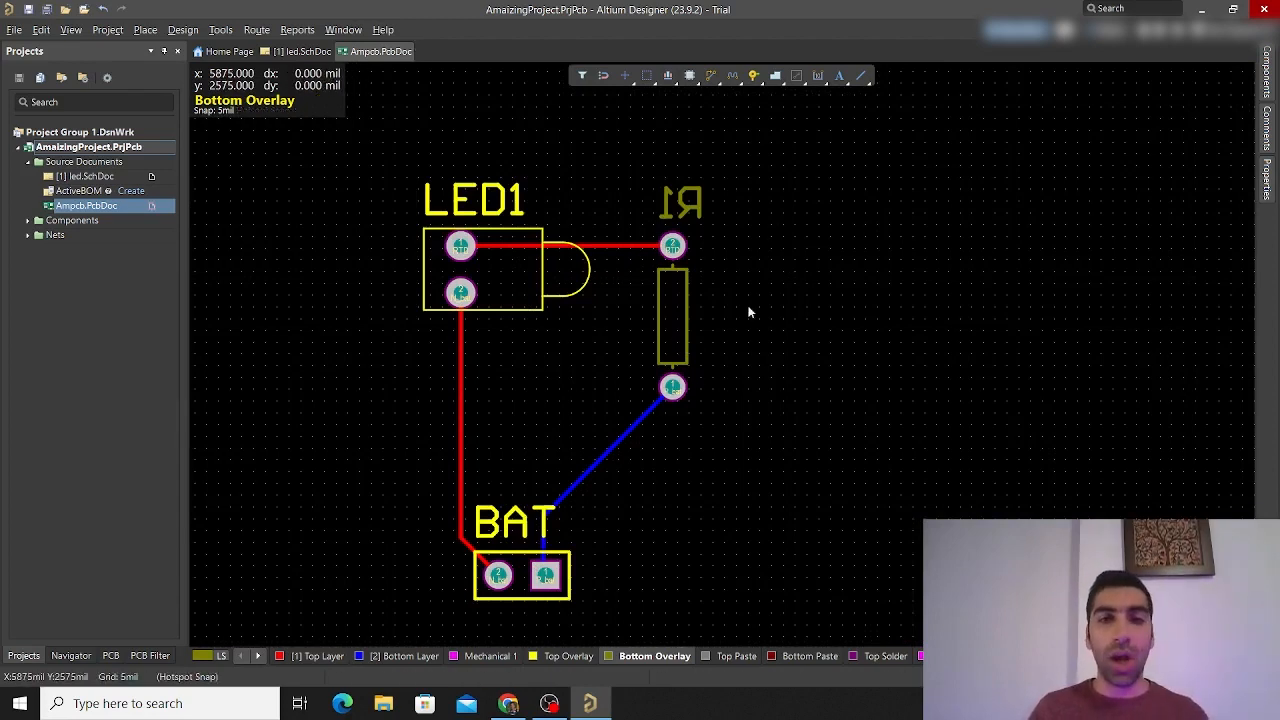
Demonstrate recovering a lost view by panning away from the board and fitting the document back into the window
ctrl+scroll(749, 312, down, 8)
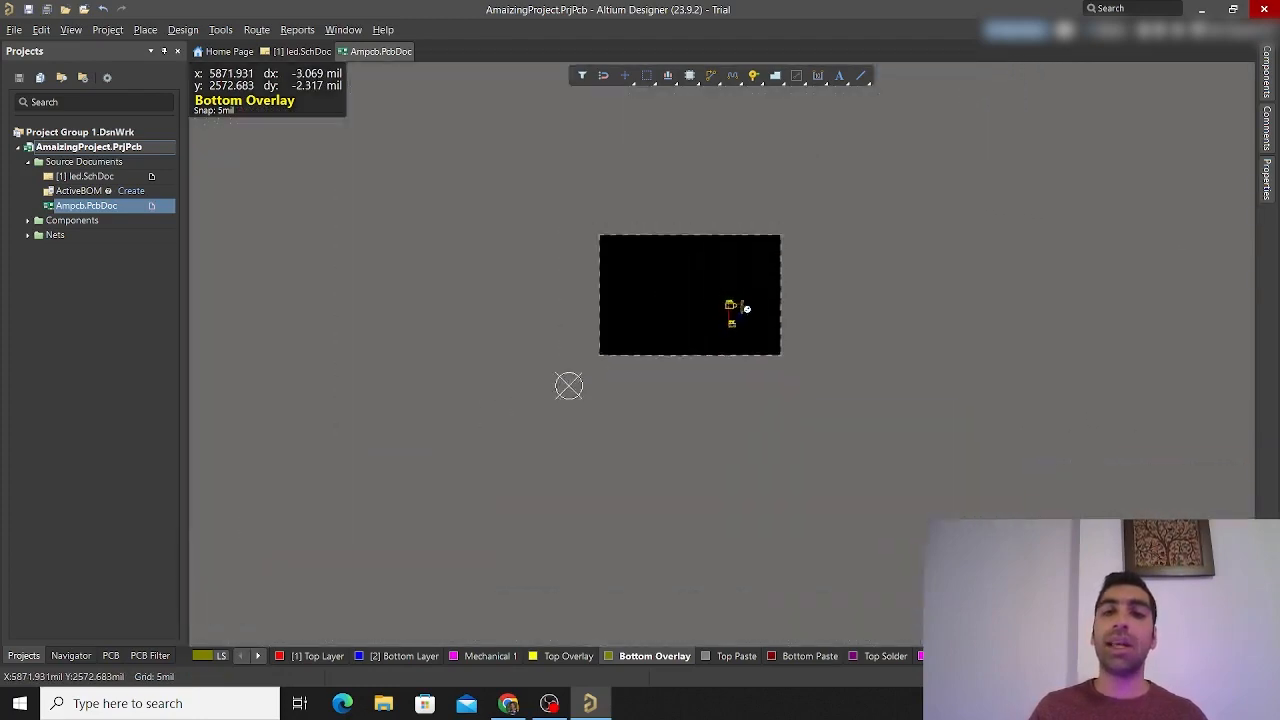
right_drag(848, 199, 434, 586)
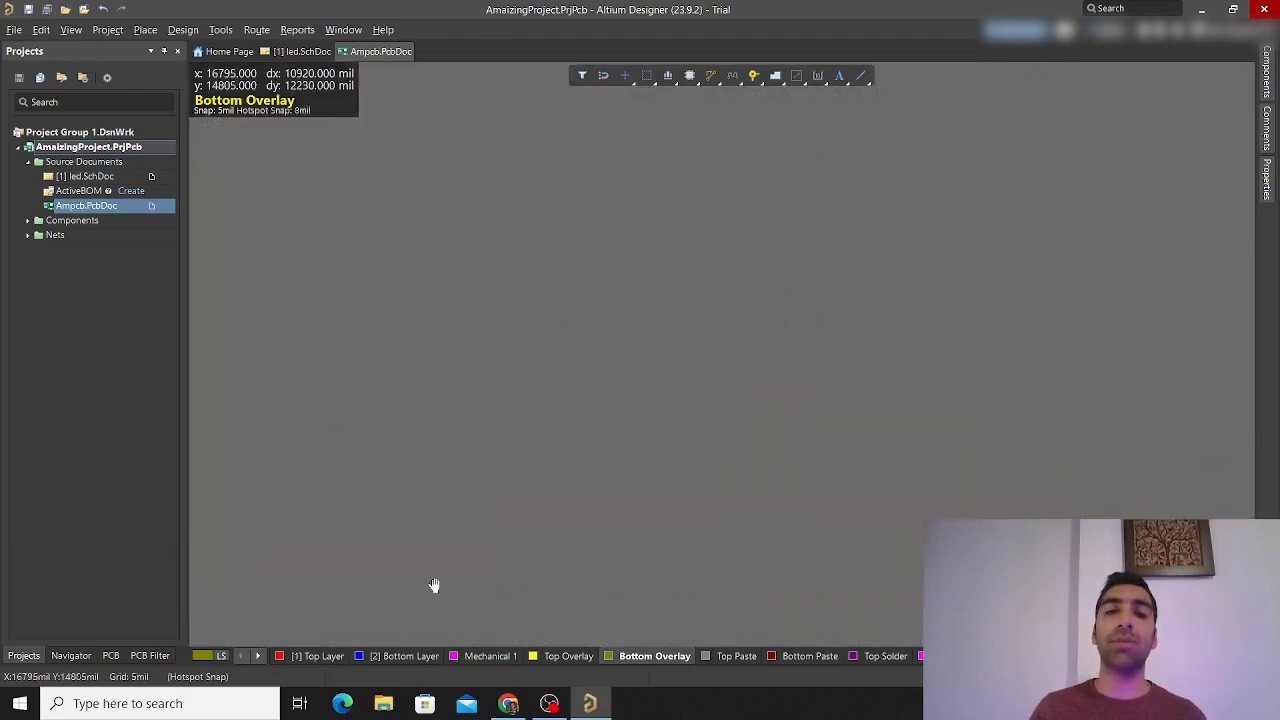
right_drag(1049, 111, 725, 221)
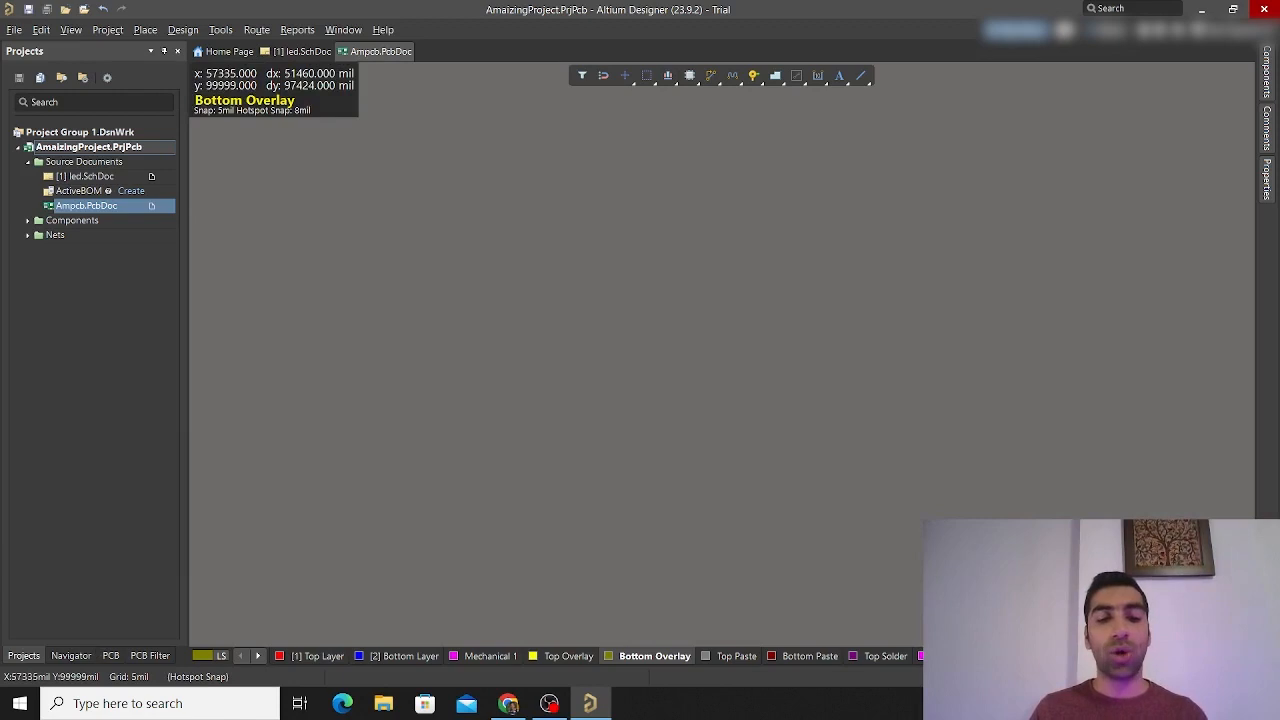
key(v)
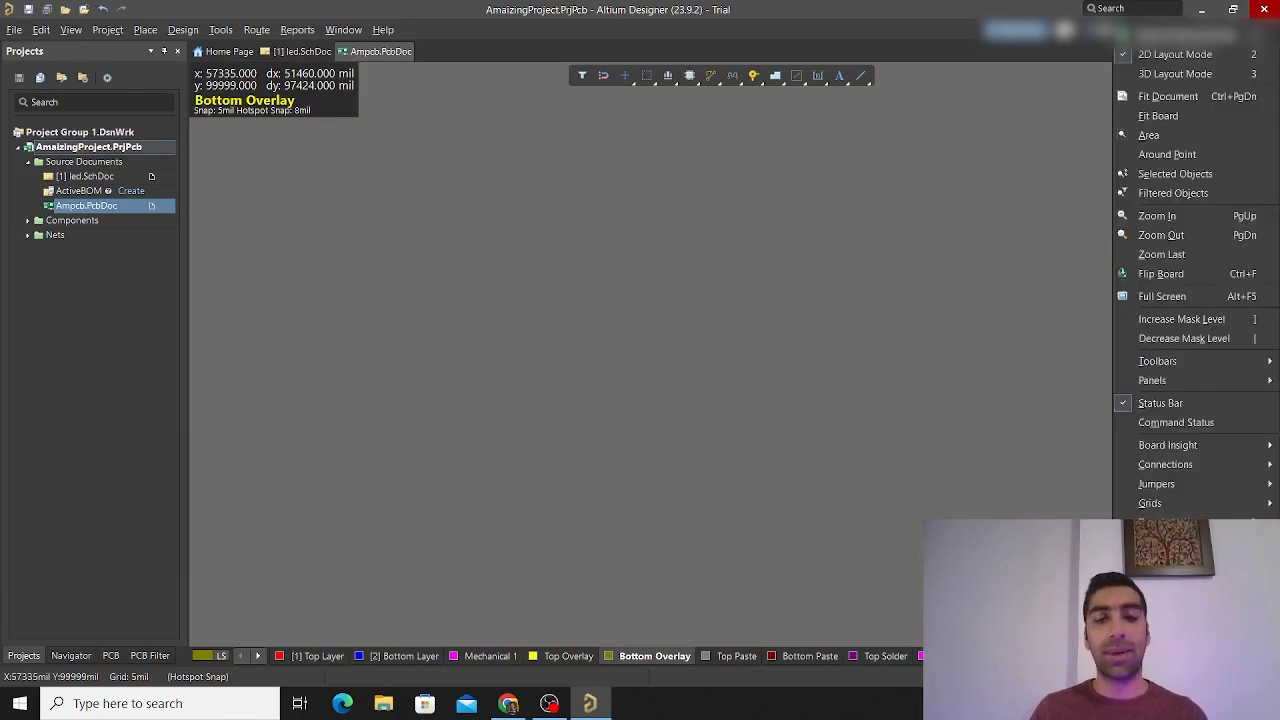
key(f)
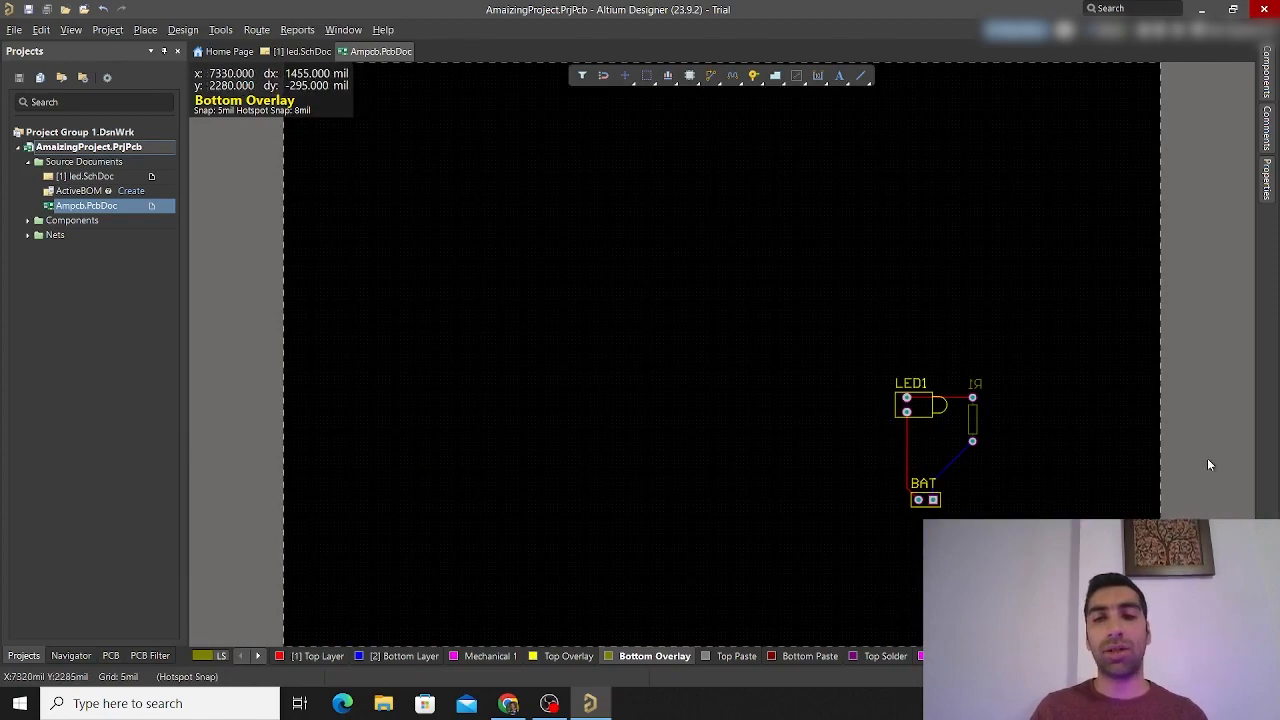
right_drag(1207, 458, 532, 455)
key(v)
key(f)
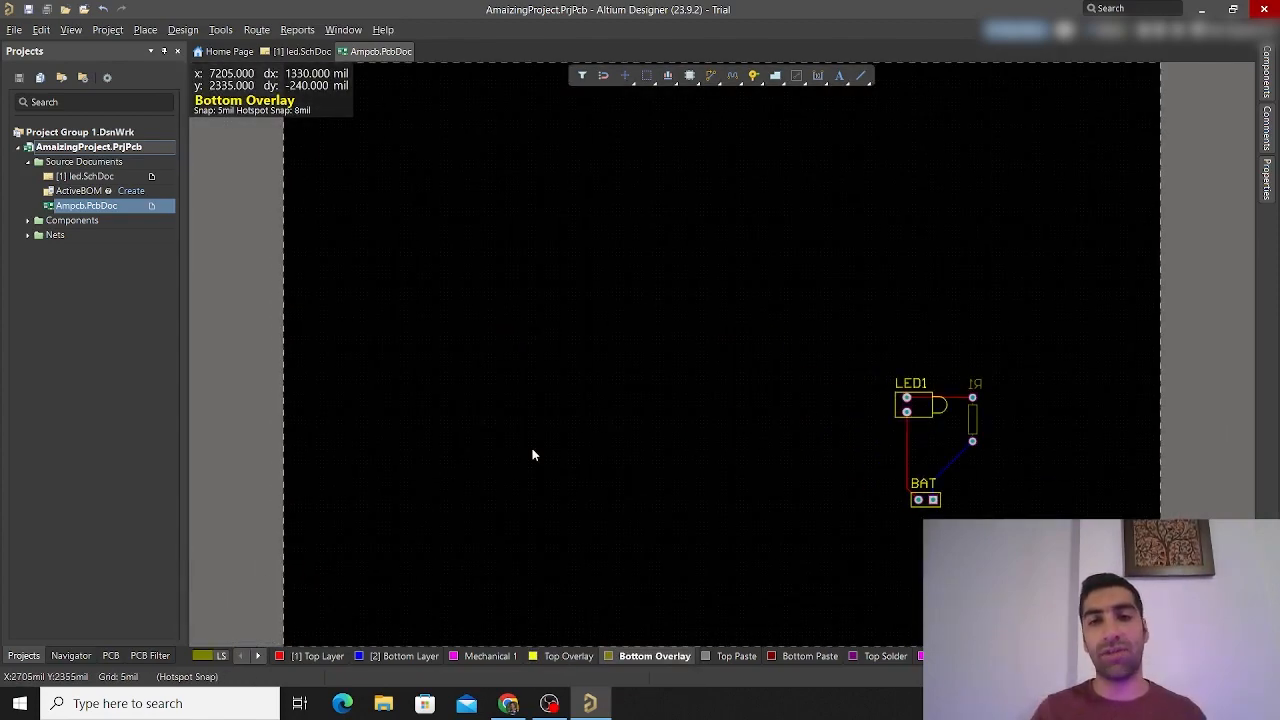
Make Top Layer the active layer and cycle to Bottom Layer with the next-signal-layer command
ctrl+scroll(984, 476, up, 4)
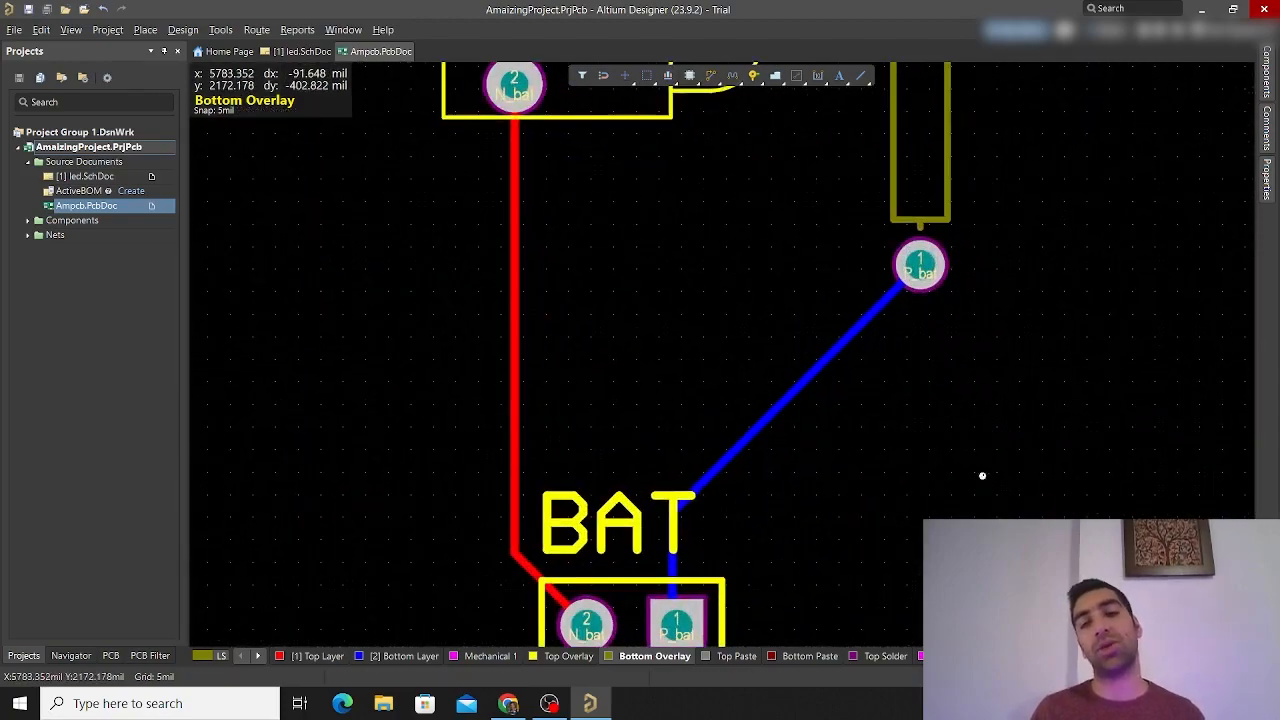
right_drag(1053, 453, 930, 474)
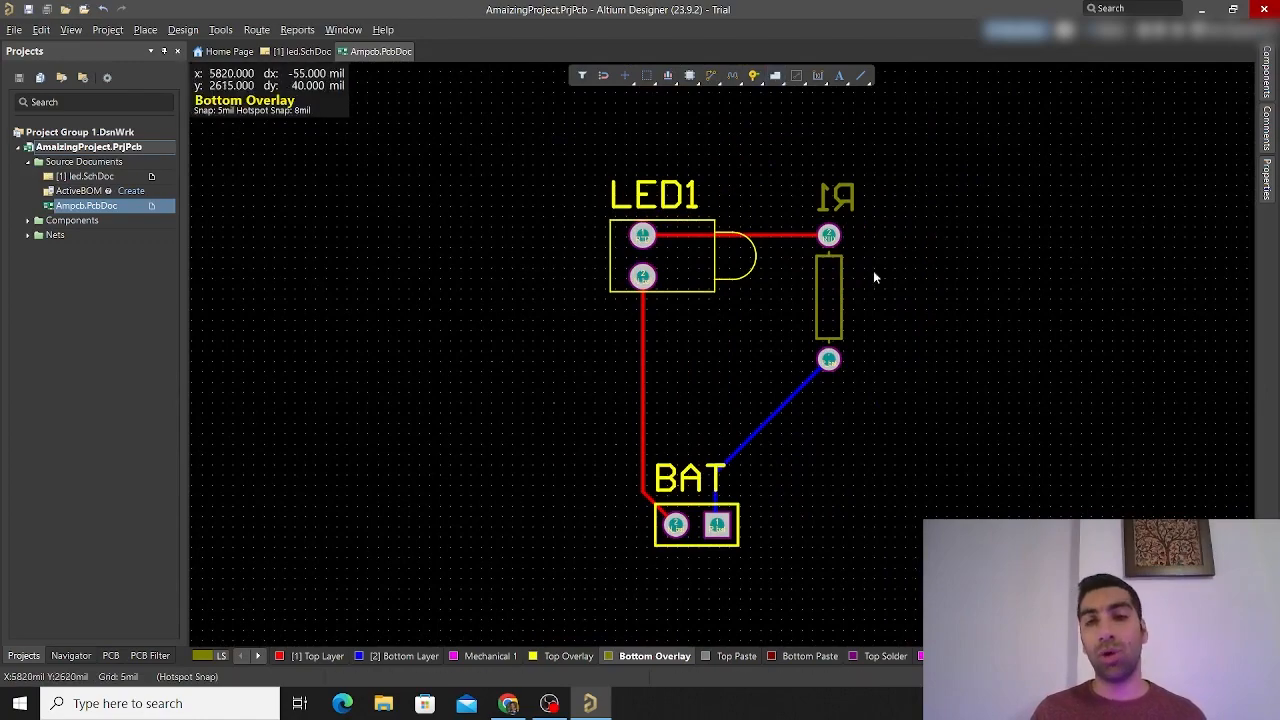
ctrl+scroll(873, 270, down, 5)
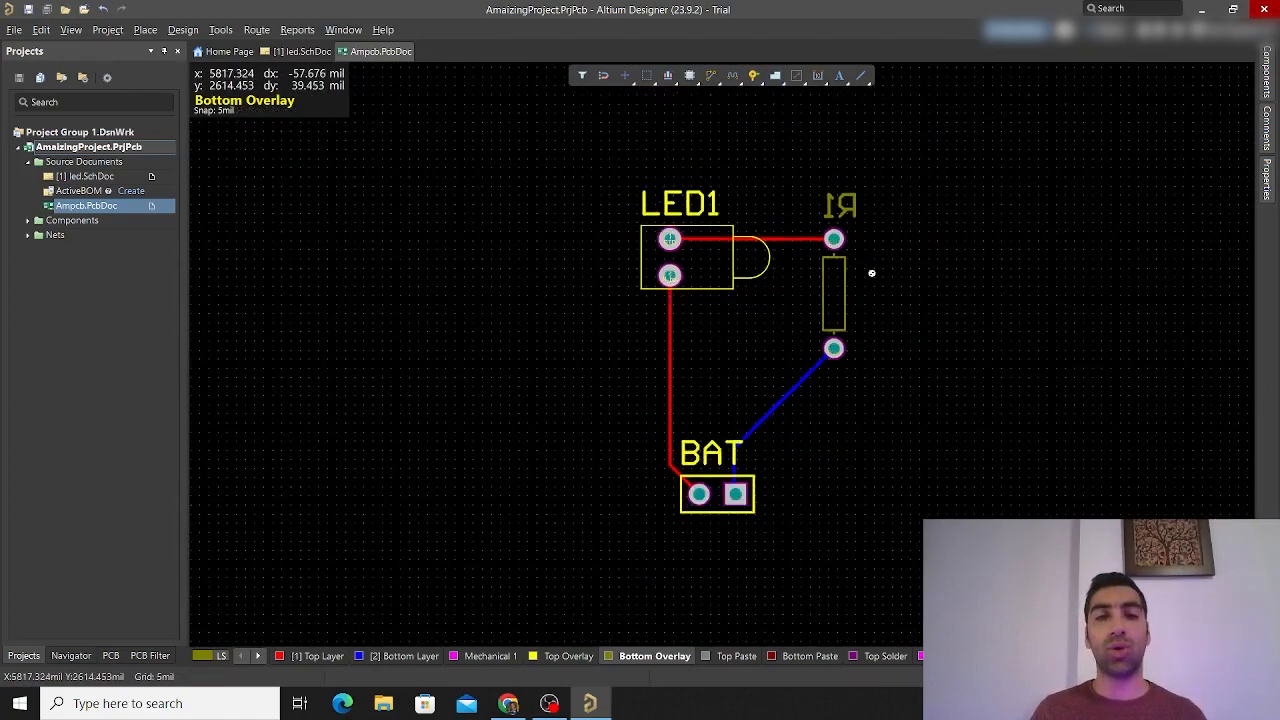
right_drag(901, 298, 591, 352)
ctrl+scroll(609, 394, up, 5)
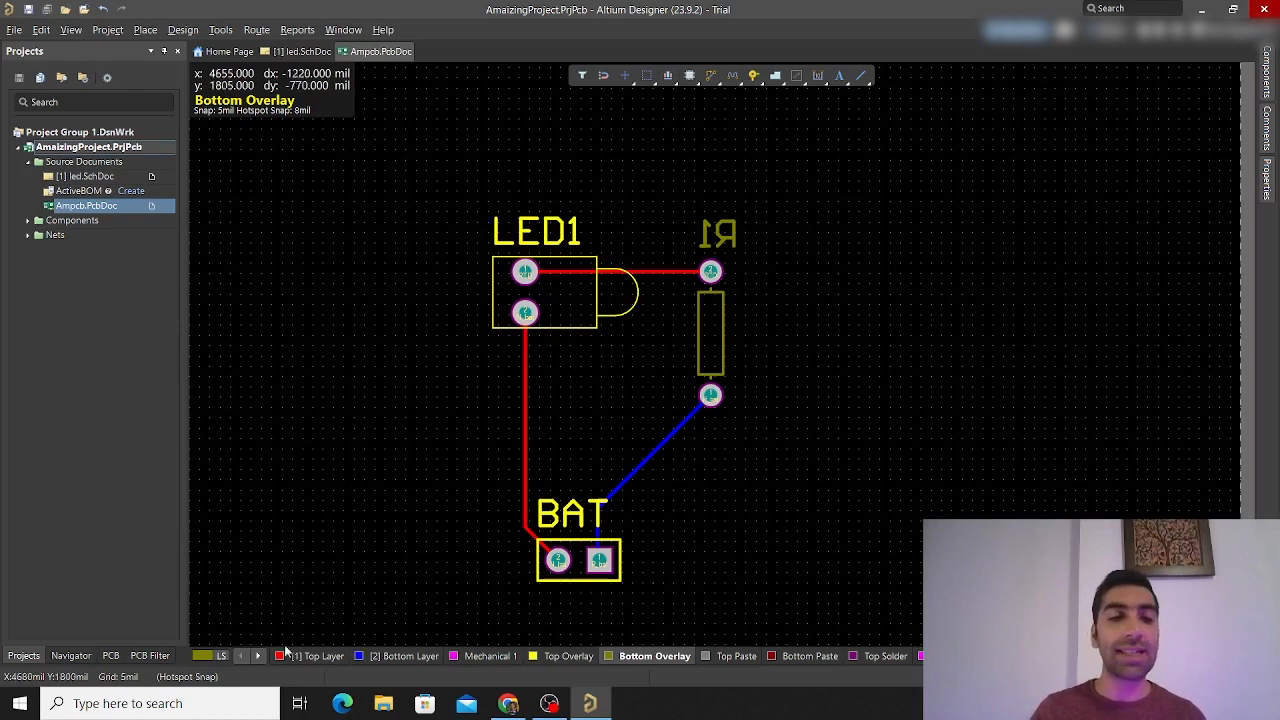
click(322, 656)
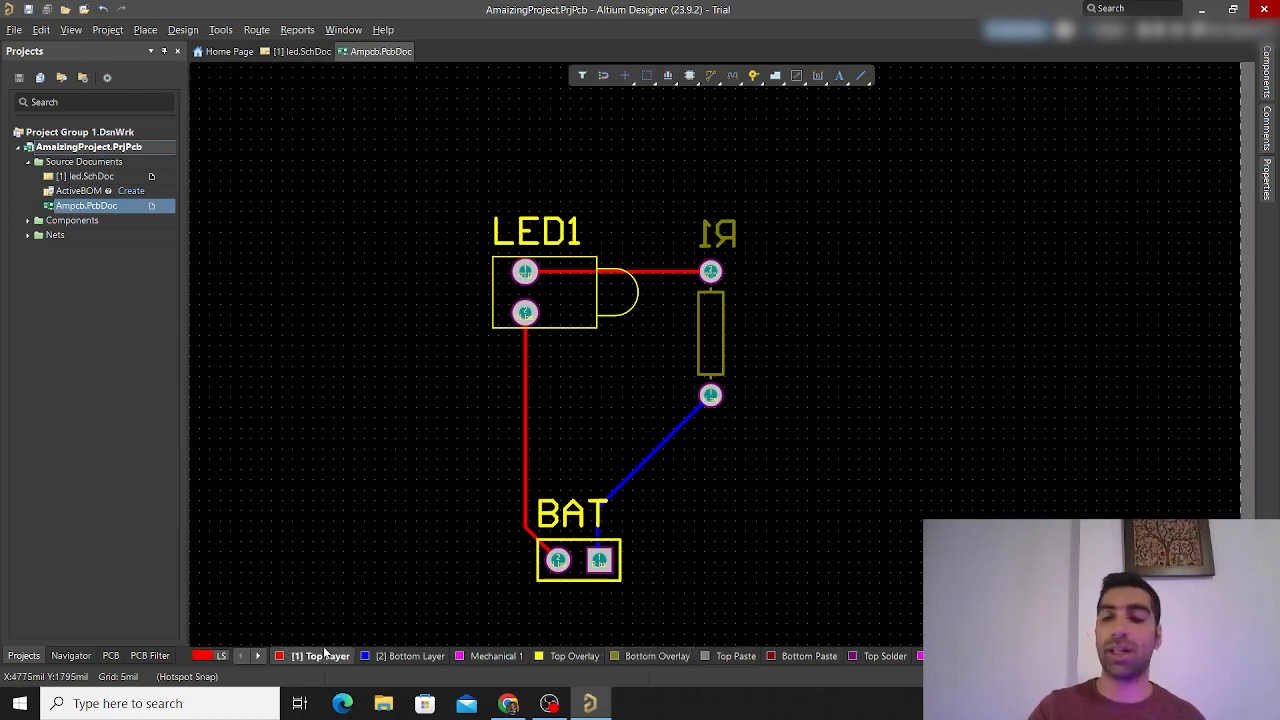
key(KP_Multiply)
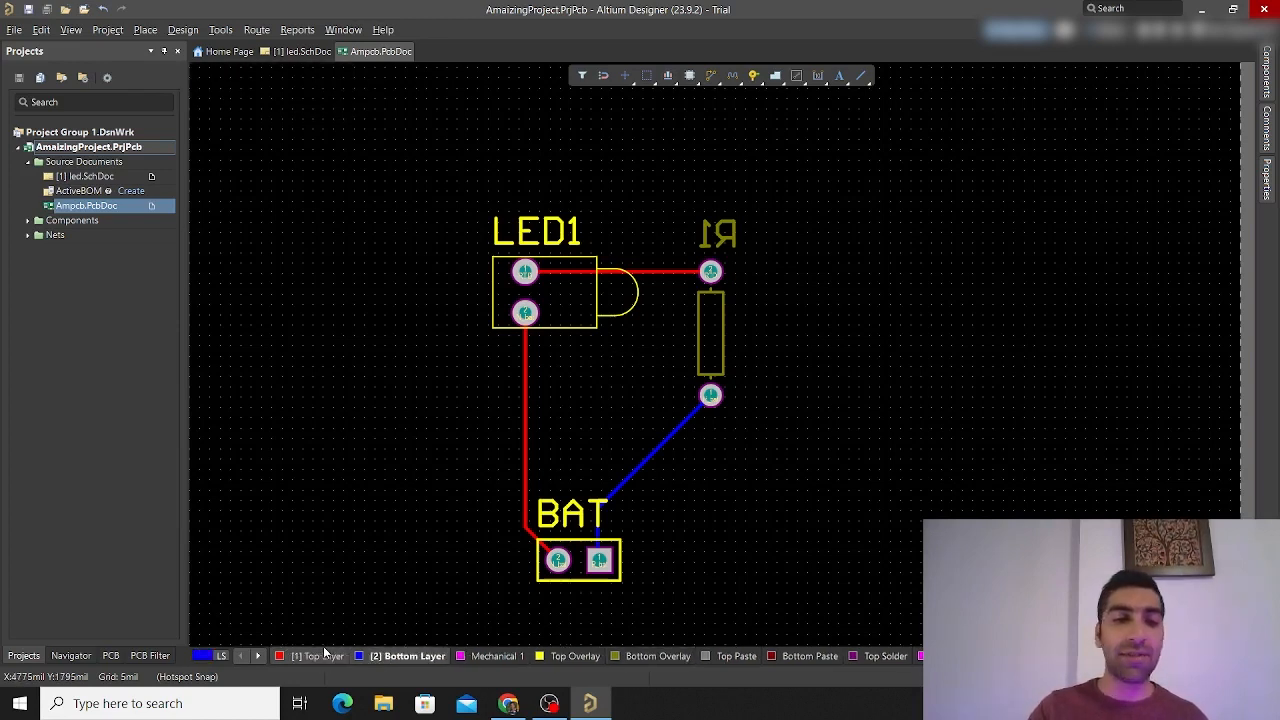
Cycle the active layer forward through the layer set to Top Overlay and back to Top Layer
key(KP_Multiply)
key(KP_Add)
key(KP_Add)
key(KP_Add)
key(KP_Add)
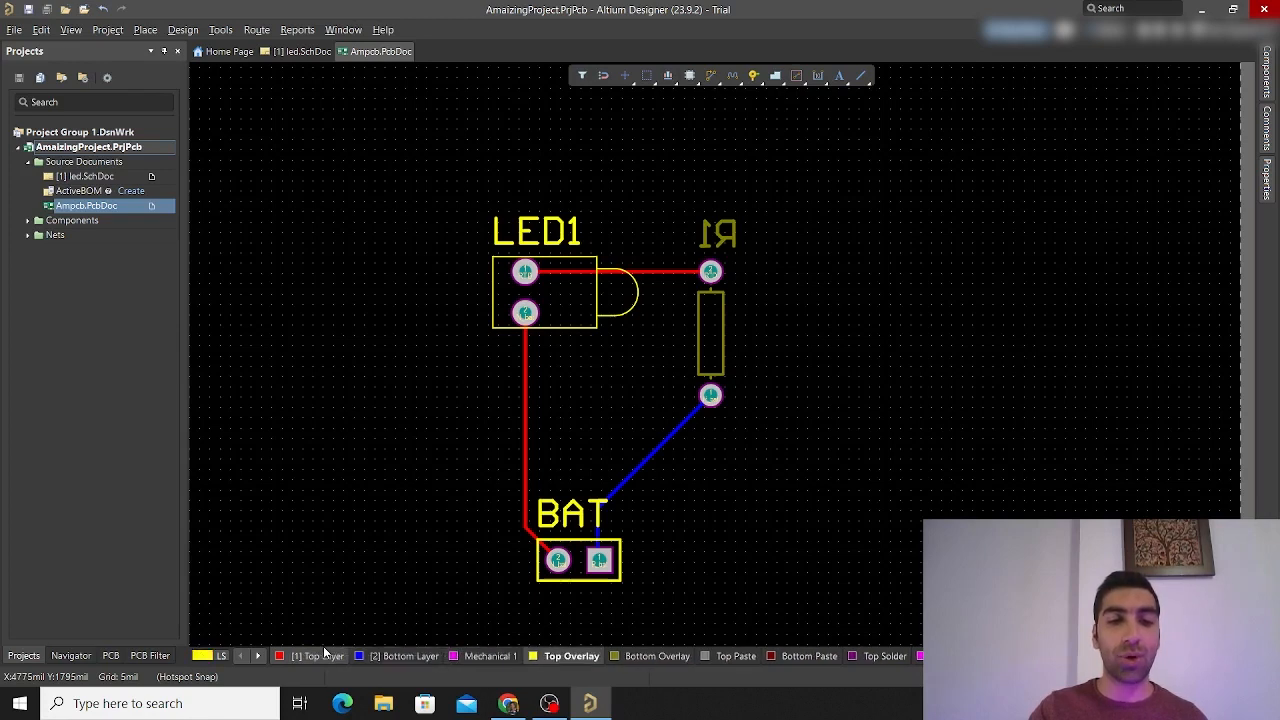
key(KP_Subtract)
key(KP_Subtract)
key(KP_Subtract)
key(KP_Subtract)
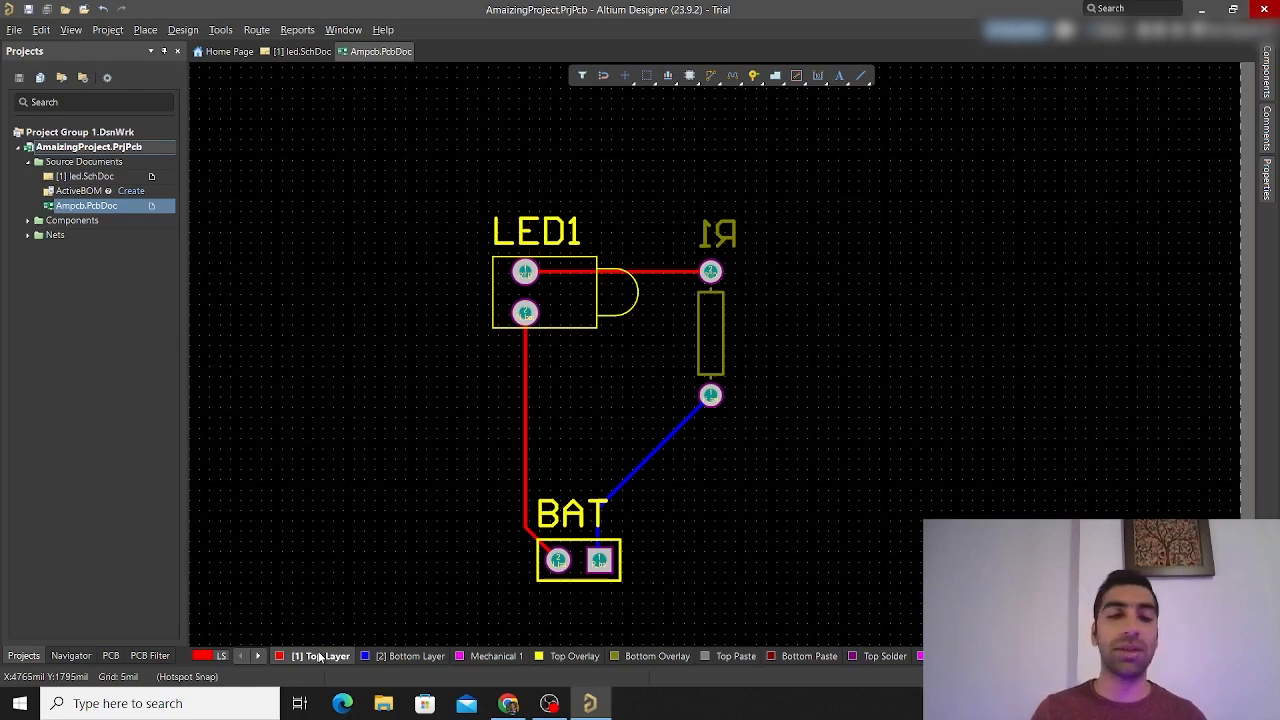
Make Bottom Layer active, route a trial track about 974 mil long above LED1 and R1, and delete it
click(376, 653)
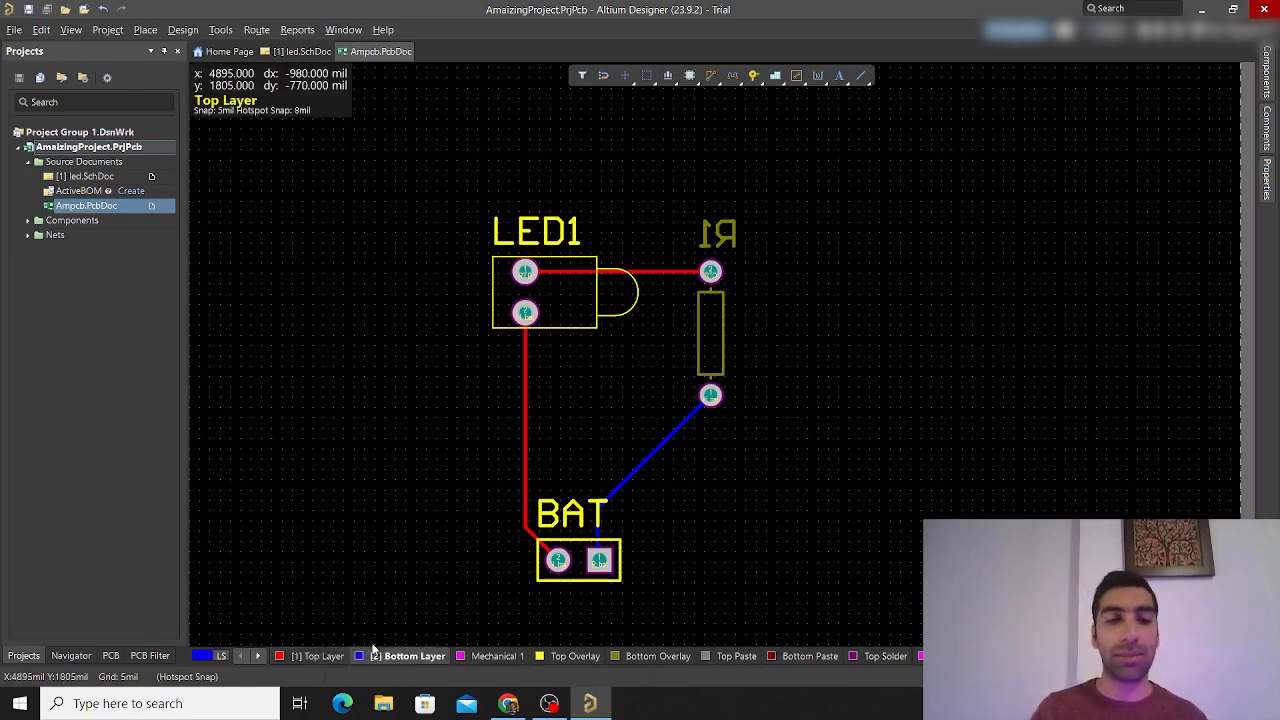
click(713, 77)
click(533, 121)
click(900, 210)
right_click(908, 213)
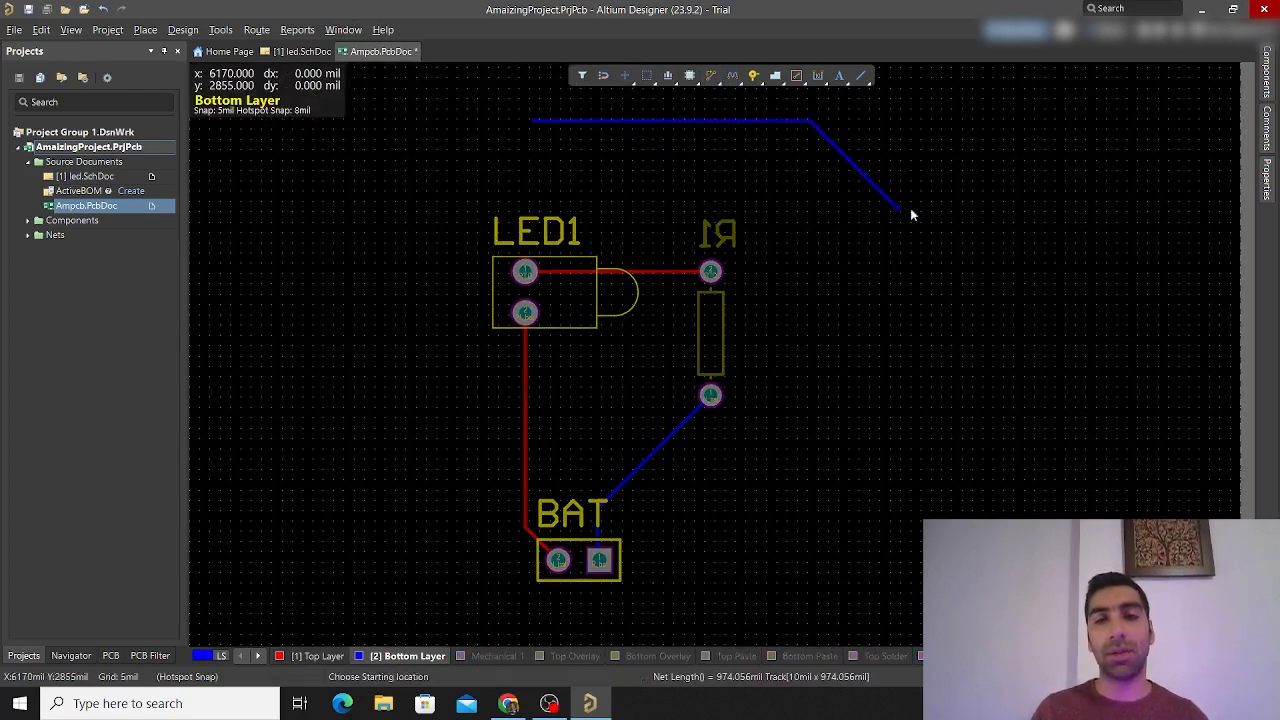
right_click(911, 213)
drag(914, 166, 870, 242)
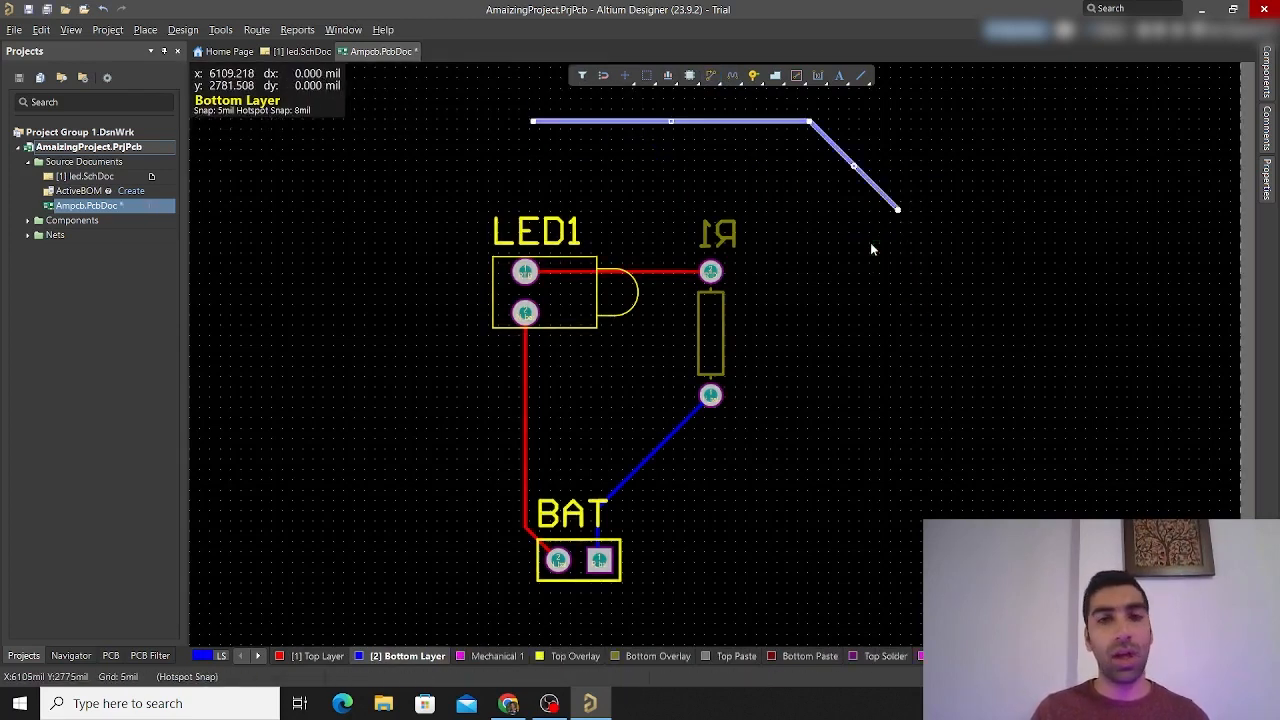
key(Delete)
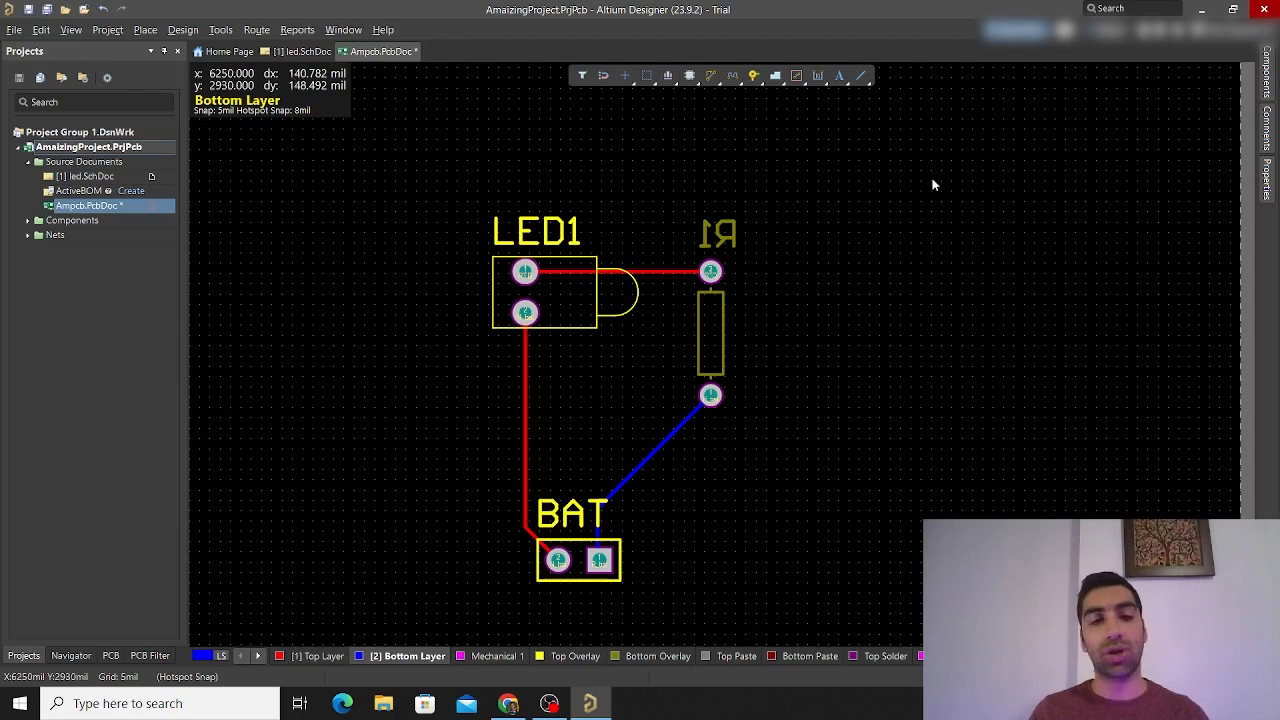
Switch to 3D layout mode and examine the LED1 and BAT footprints and tracks on the board's top side
key(3)
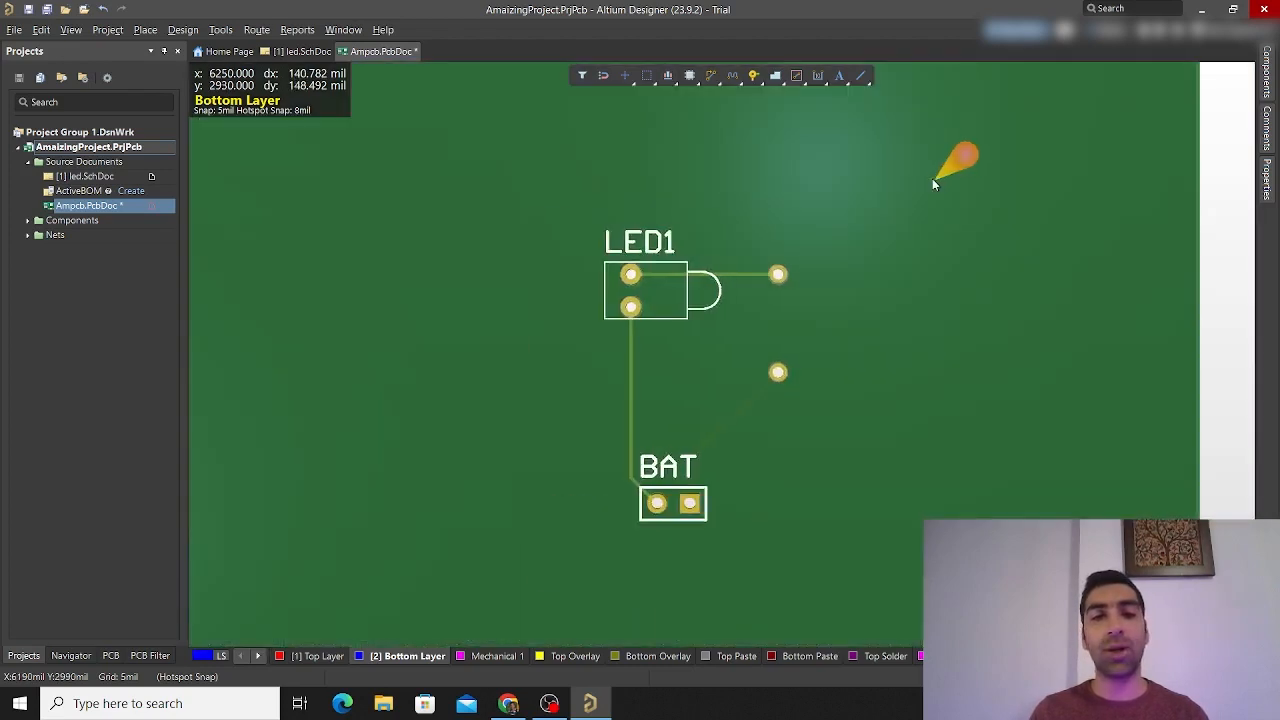
ctrl+scroll(859, 226, down, 5)
ctrl+scroll(862, 214, down, 1)
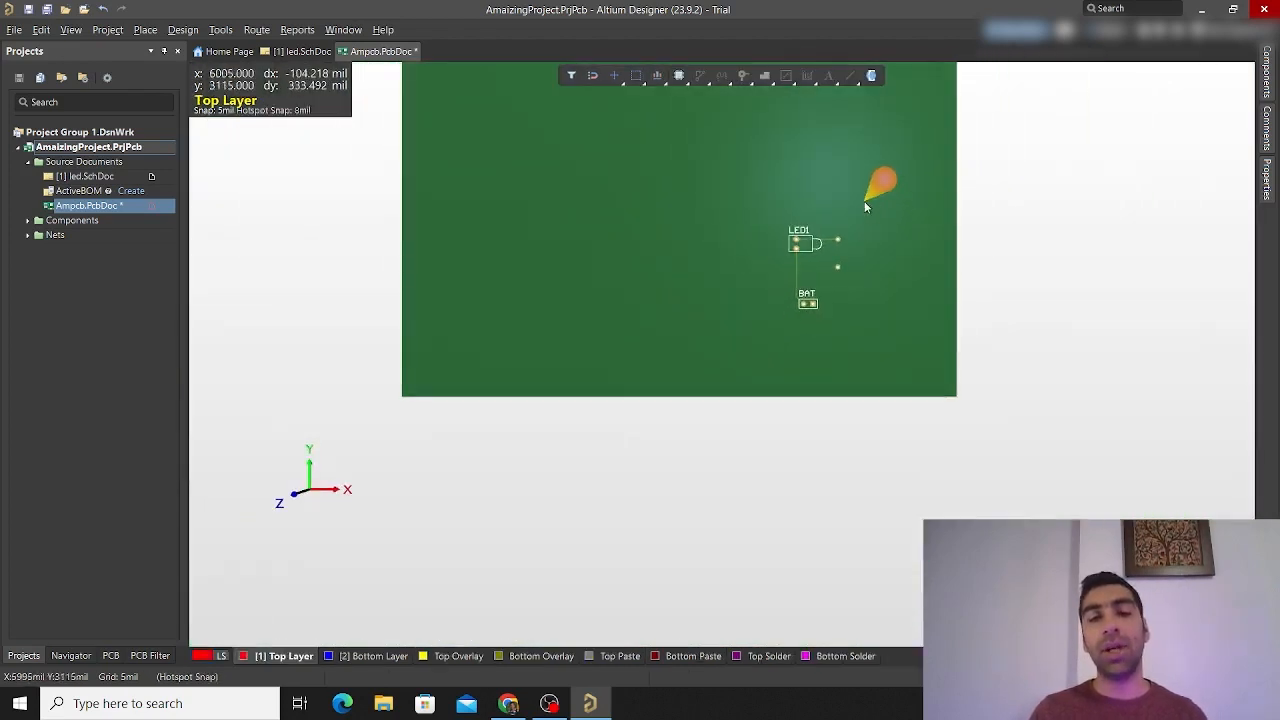
right_drag(864, 201, 822, 318)
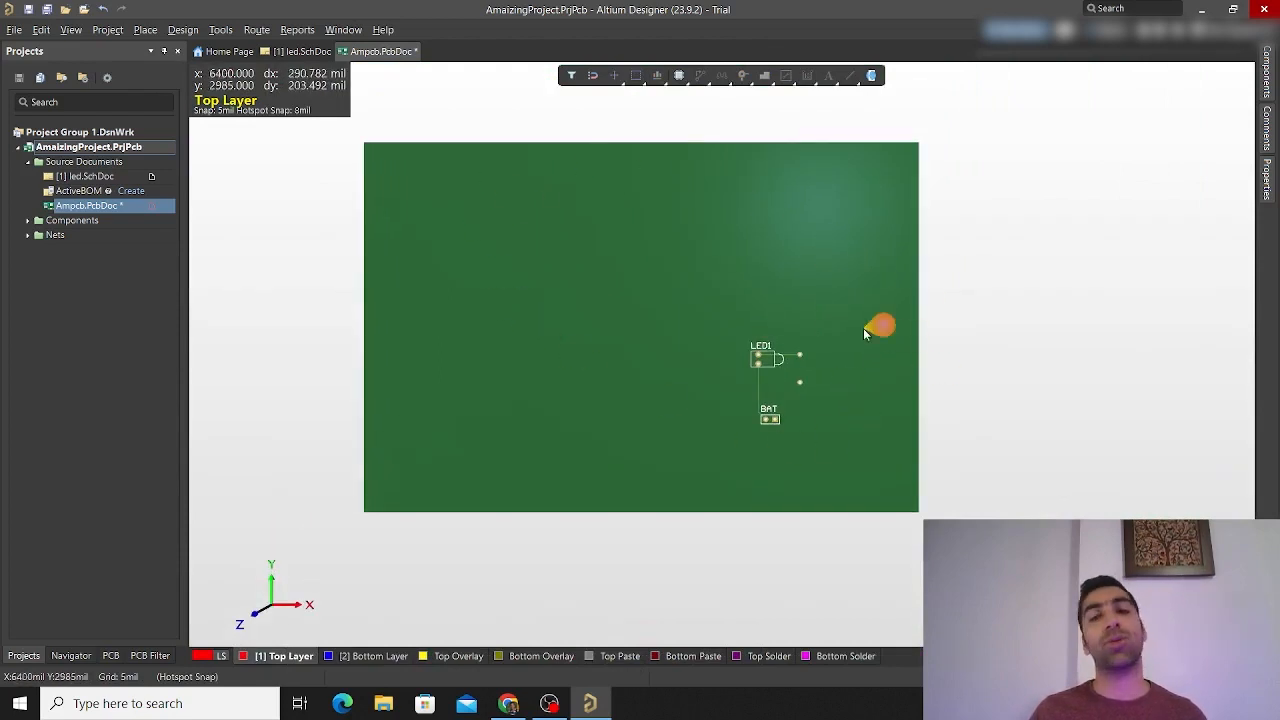
ctrl+scroll(777, 389, up, 8)
ctrl+scroll(777, 388, down, 7)
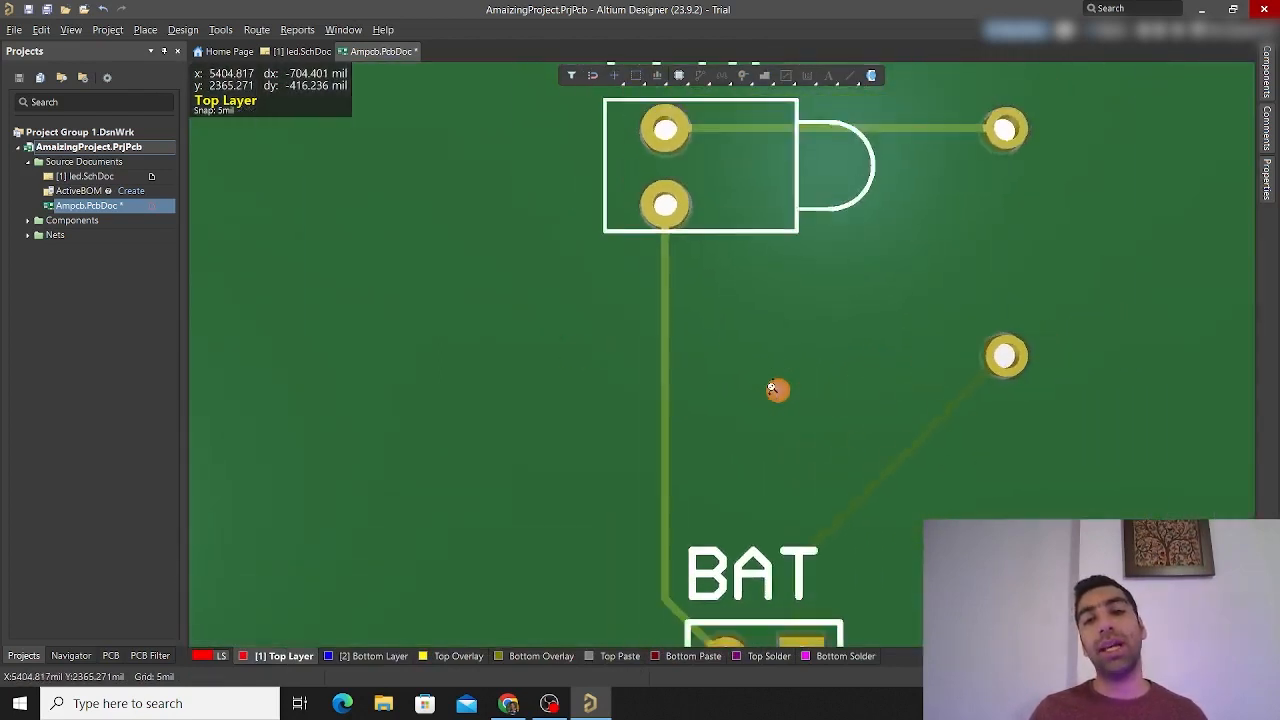
right_drag(837, 417, 616, 376)
ctrl+scroll(611, 310, up, 2)
ctrl+scroll(611, 310, down, 6)
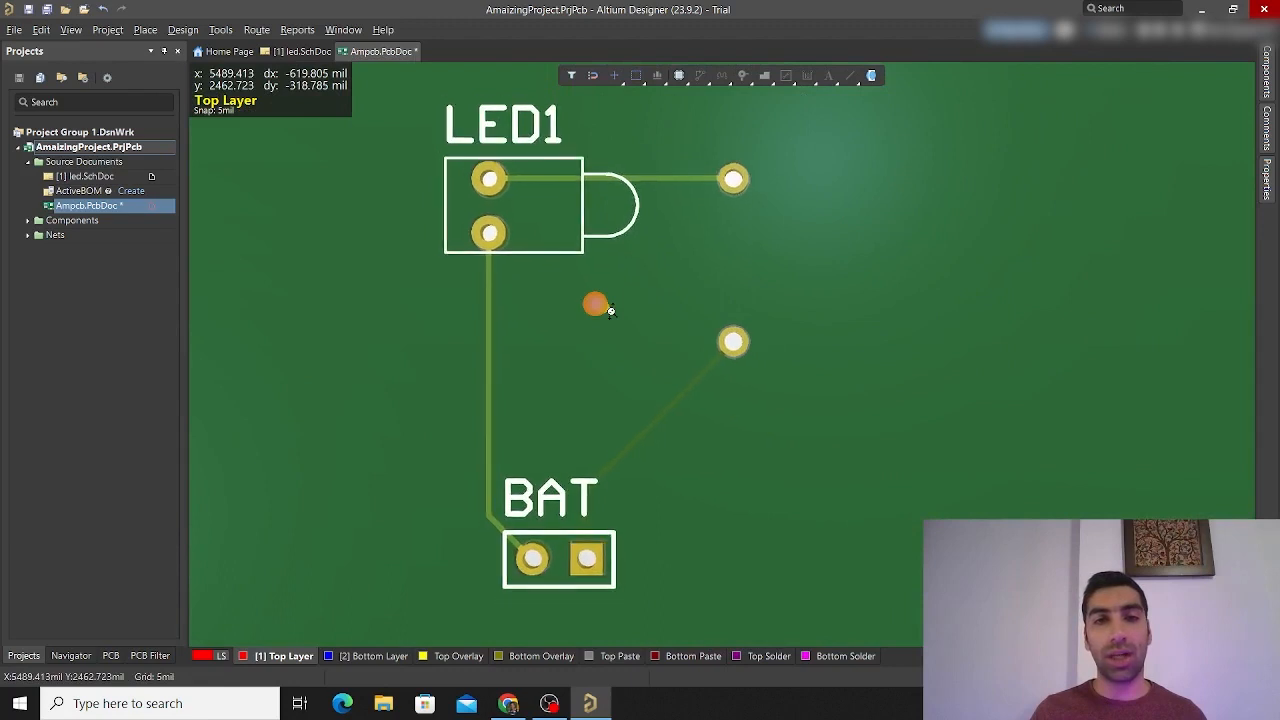
ctrl+scroll(611, 310, up, 5)
ctrl+scroll(610, 309, down, 1)
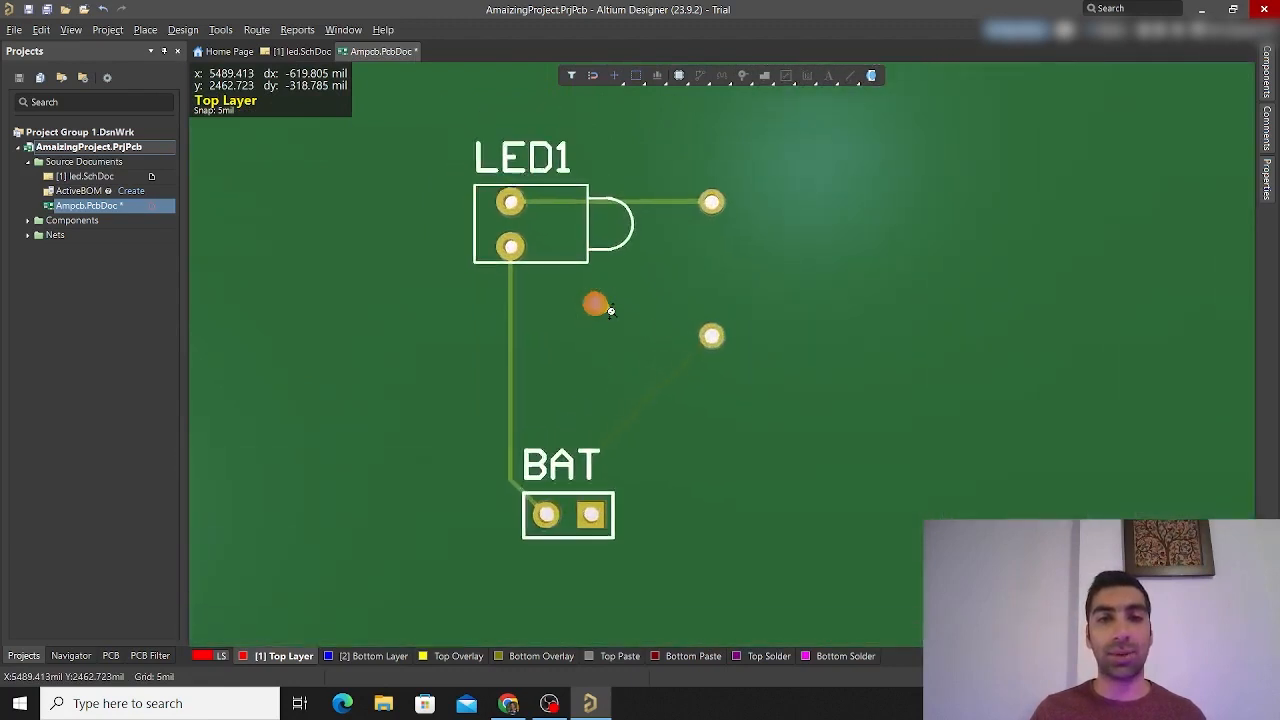
ctrl+scroll(610, 309, up, 2)
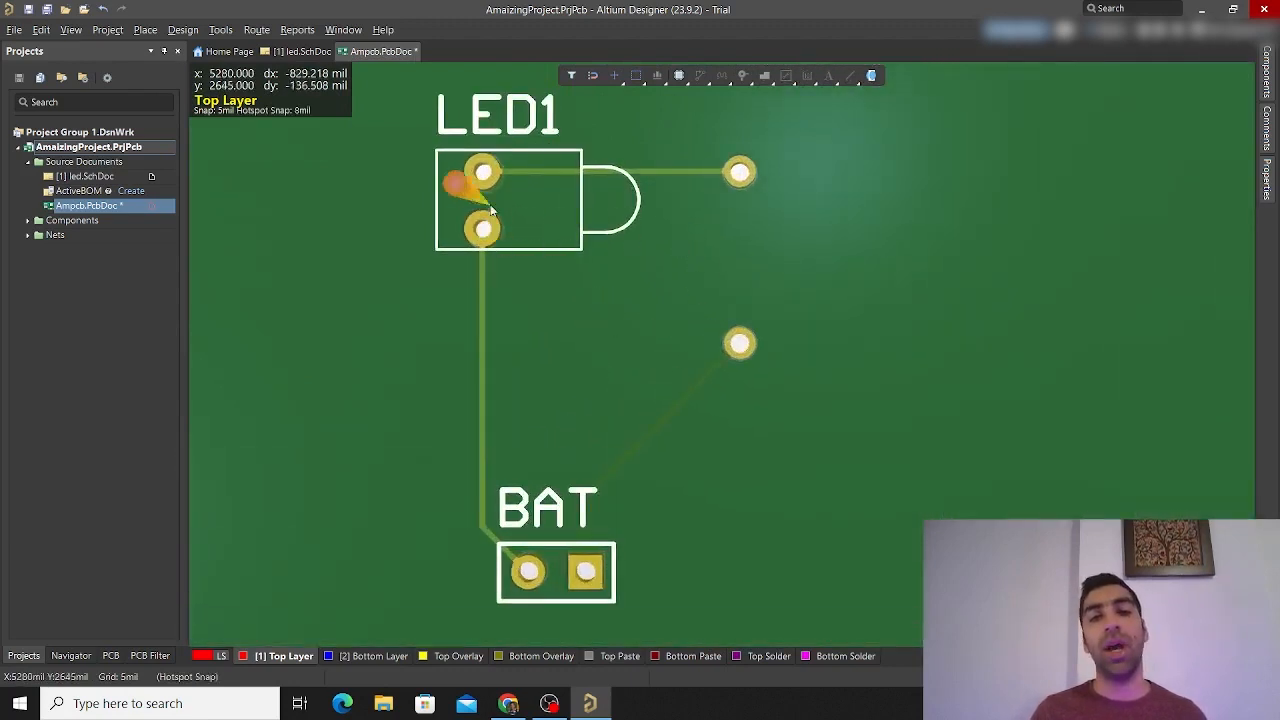
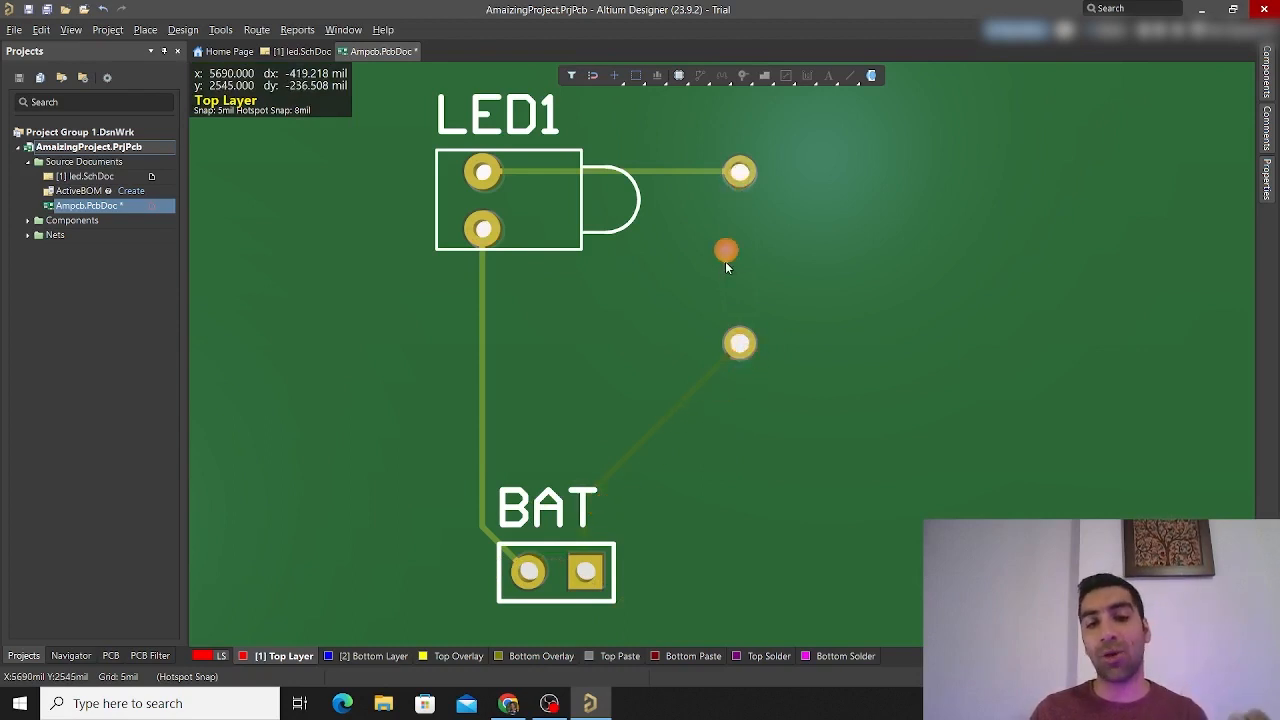
Flip the board in the 3D view to show its bottom side
ctrl+scroll(620, 295, down, 6)
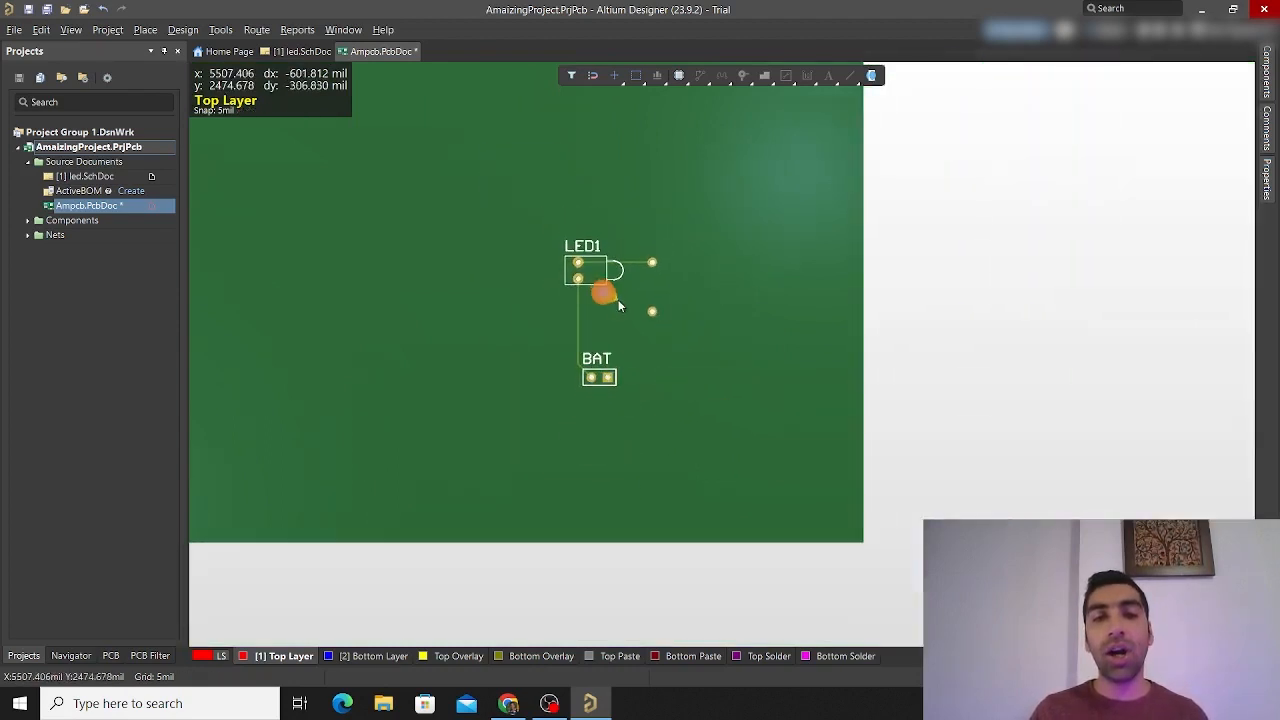
ctrl+scroll(616, 305, up, 1)
right_drag(616, 304, 677, 359)
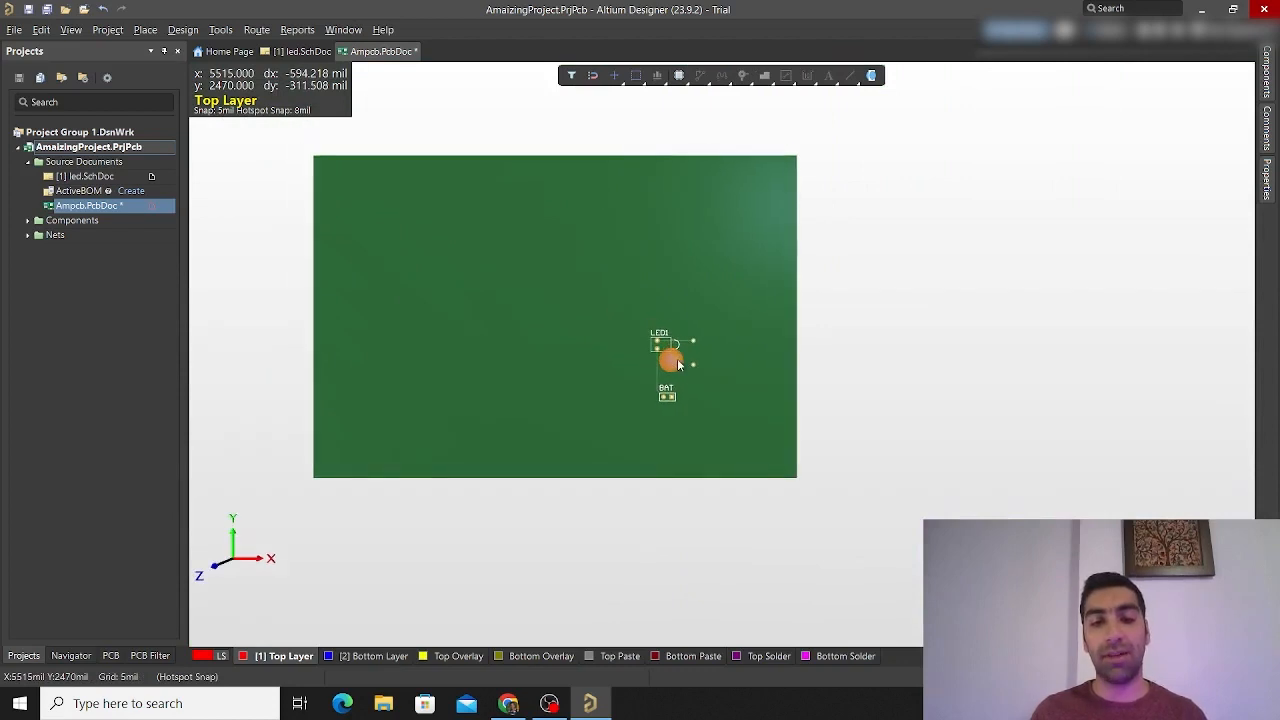
right_click(677, 363)
click(682, 366)
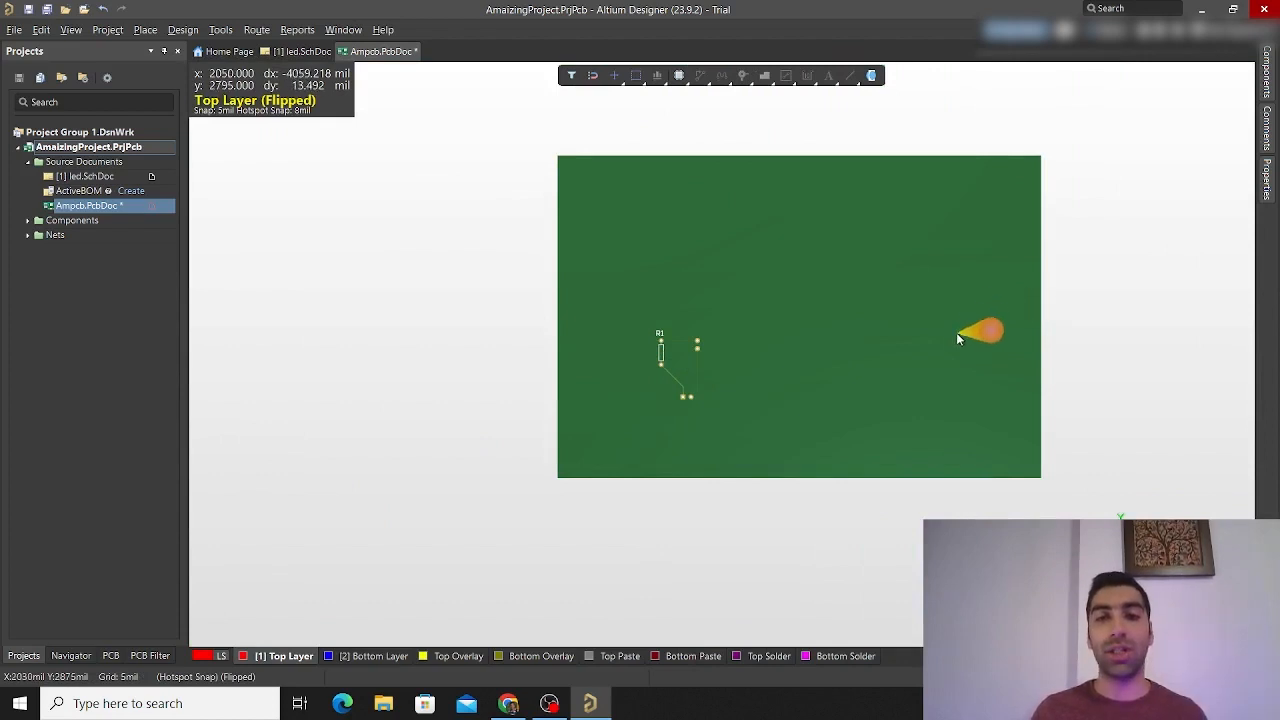
Examine resistor R1 and its track to the battery pad on the board's bottom side in 3D
right_drag(971, 402, 886, 398)
ctrl+scroll(538, 330, up, 6)
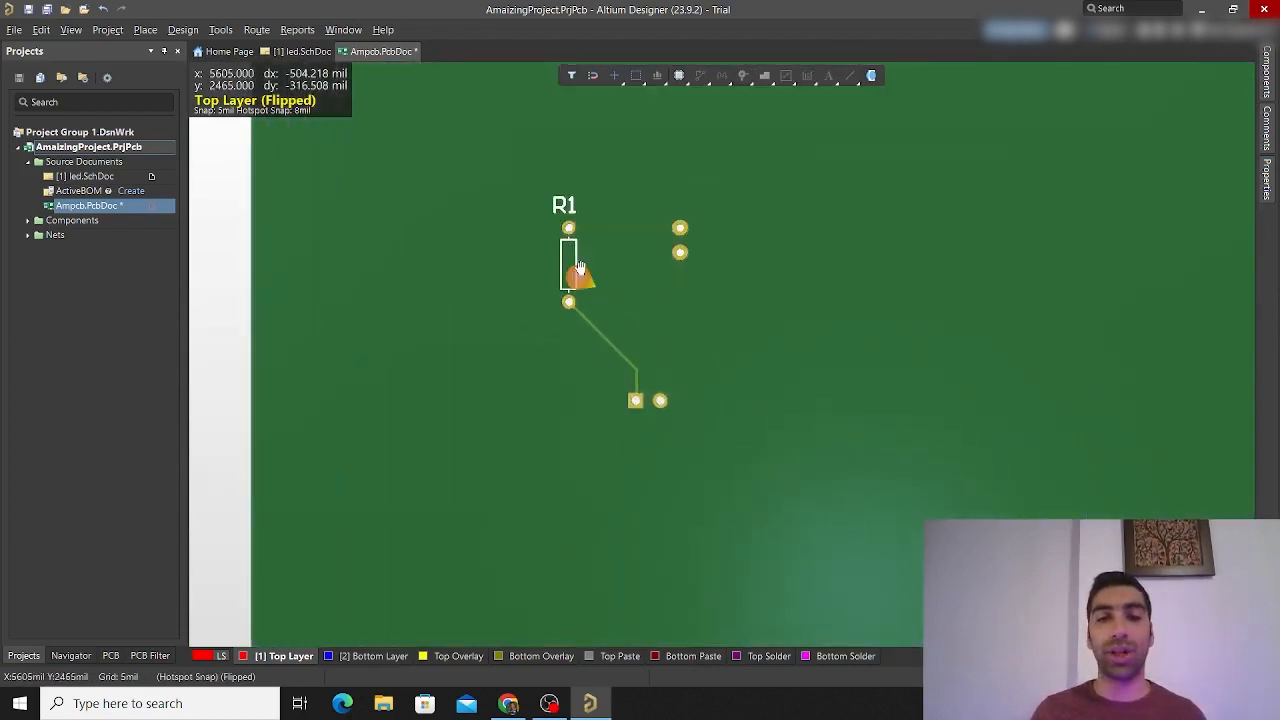
ctrl+scroll(540, 208, down, 4)
ctrl+scroll(540, 212, up, 3)
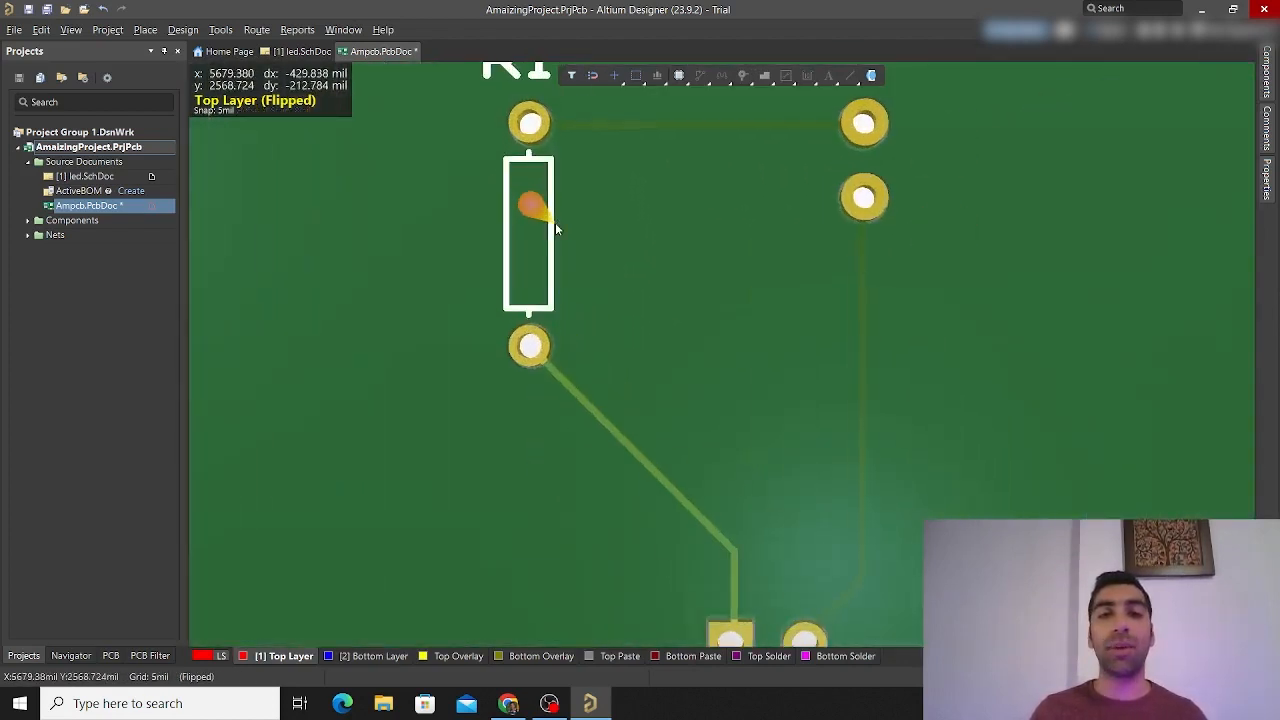
right_drag(604, 417, 580, 483)
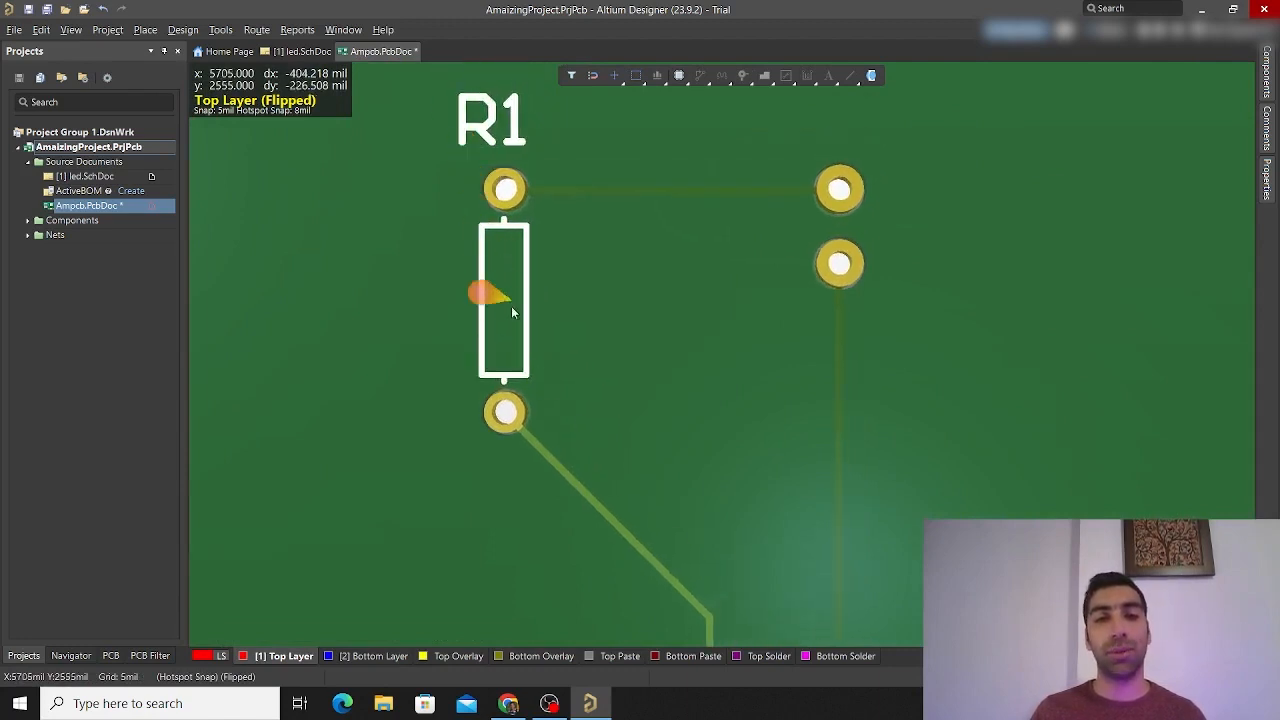
right_drag(501, 441, 443, 151)
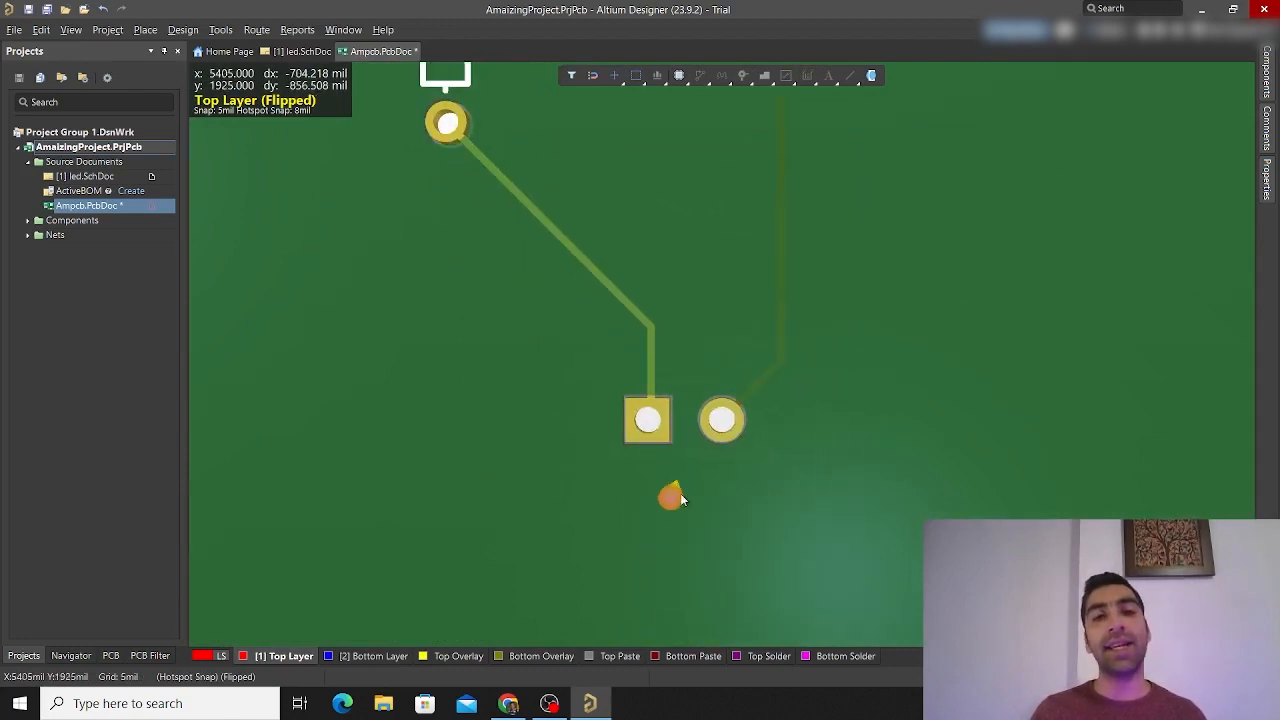
ctrl+scroll(610, 291, down, 4)
right_drag(637, 205, 591, 298)
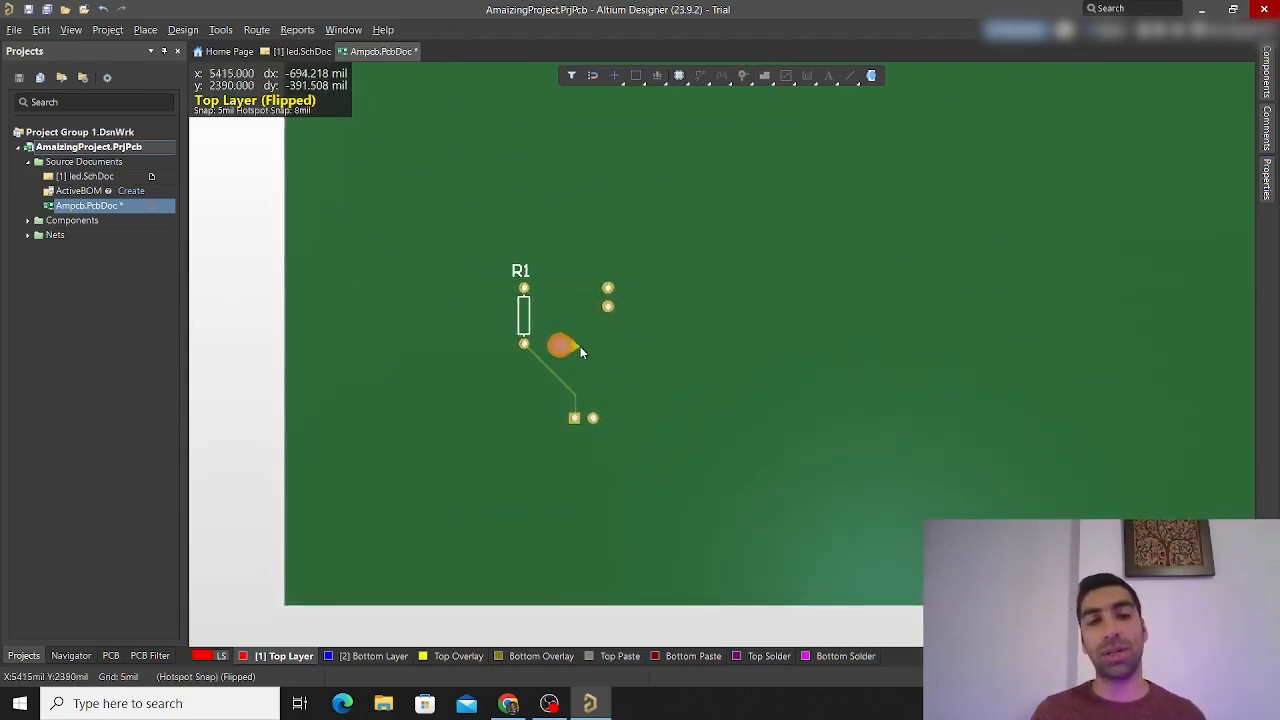
ctrl+scroll(532, 313, up, 5)
ctrl+scroll(726, 122, down, 5)
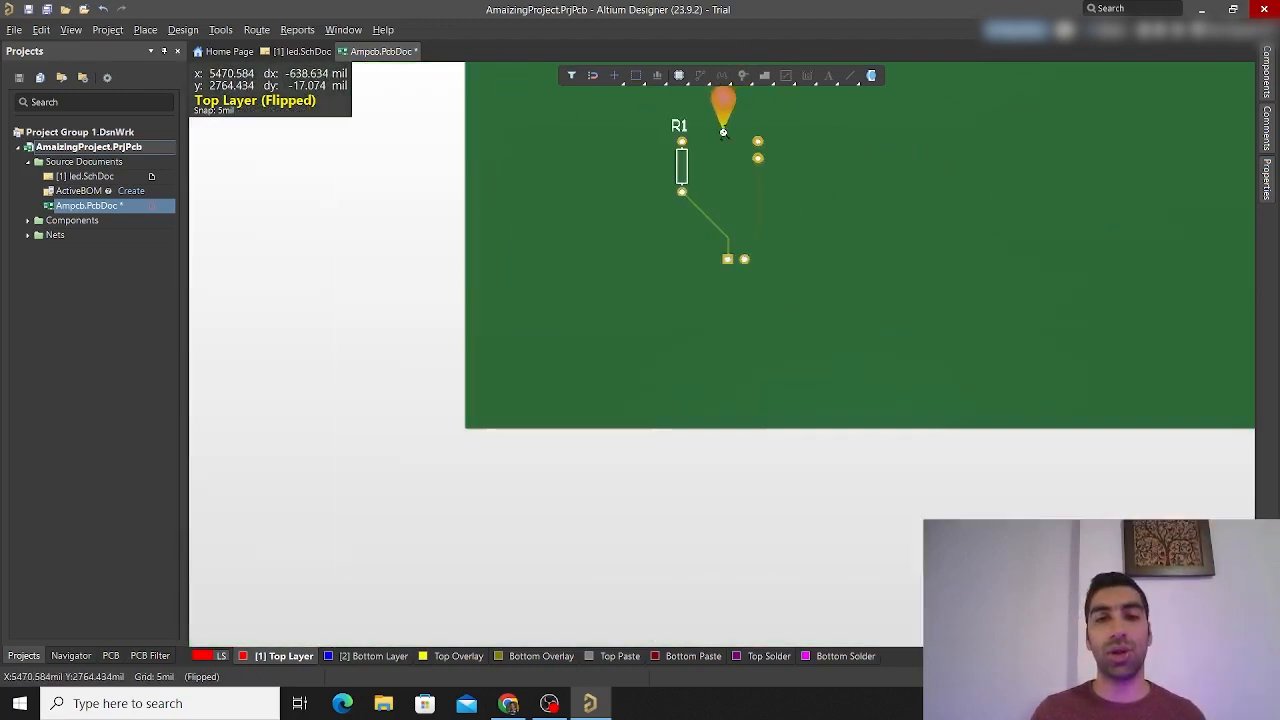
ctrl+scroll(728, 148, down, 1)
ctrl+scroll(728, 145, up, 2)
Flip the 3D board between its top and bottom sides, and return to 2D layout mode
key(ctrl+f)
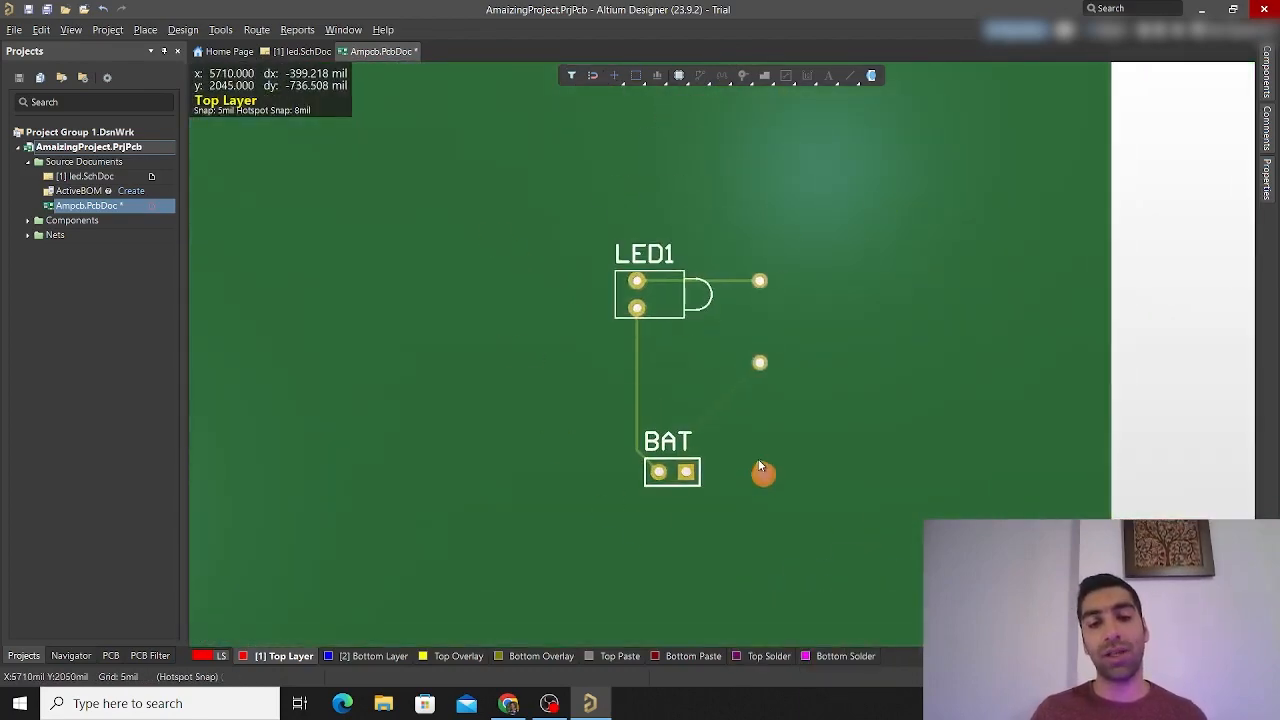
key(ctrl+f)
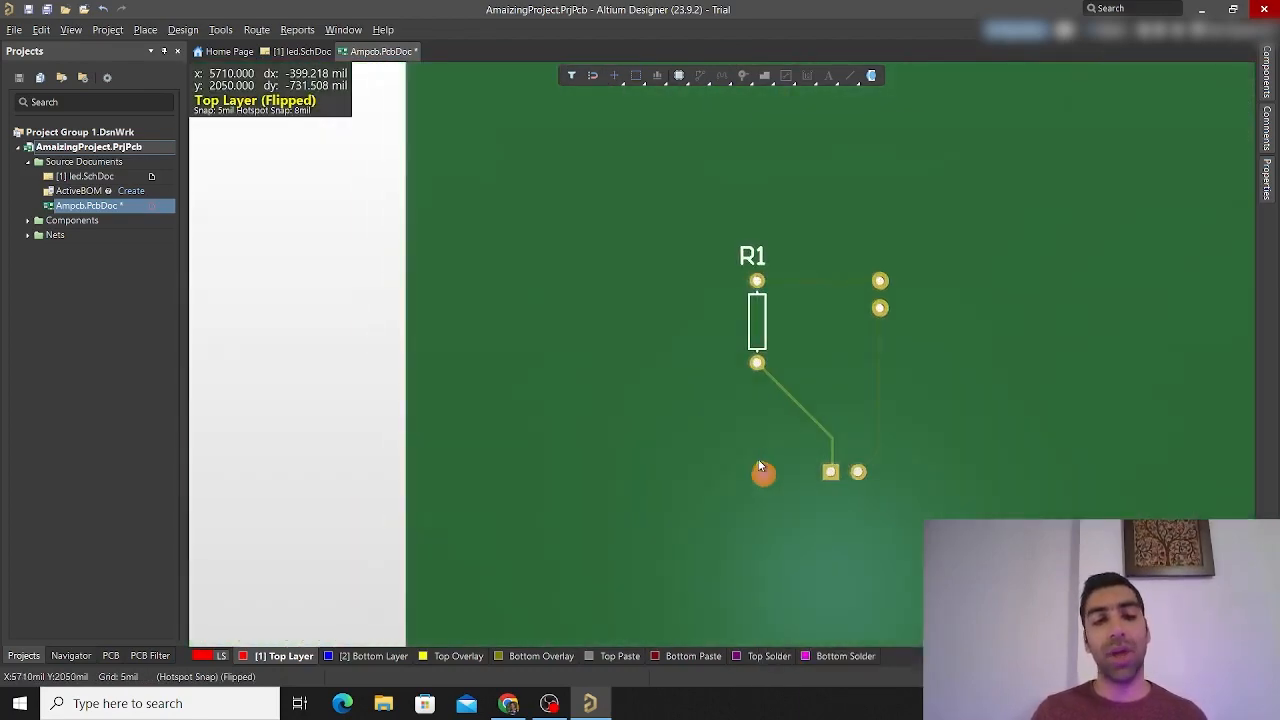
key(ctrl+f)
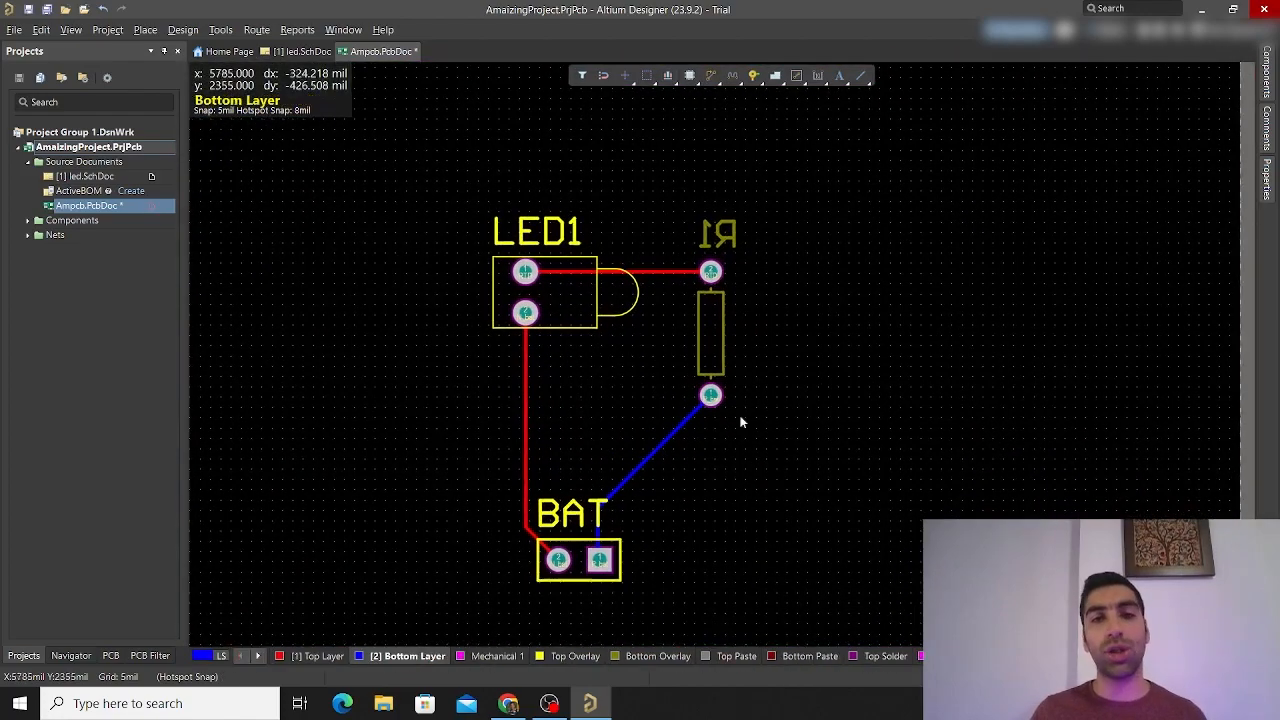
Flip the board in the 2D layout to view the circuit from the bottom side
ctrl+scroll(622, 333, up, 2)
right_click(622, 335)
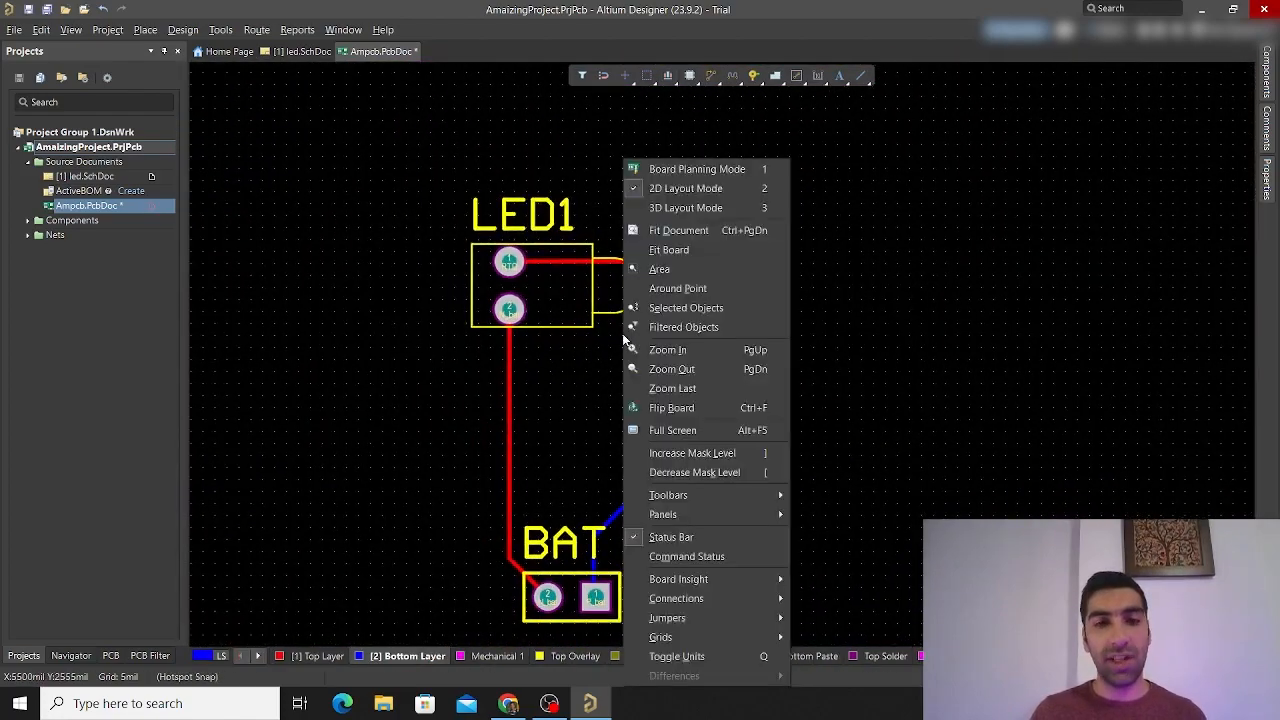
key(ctrl+f)
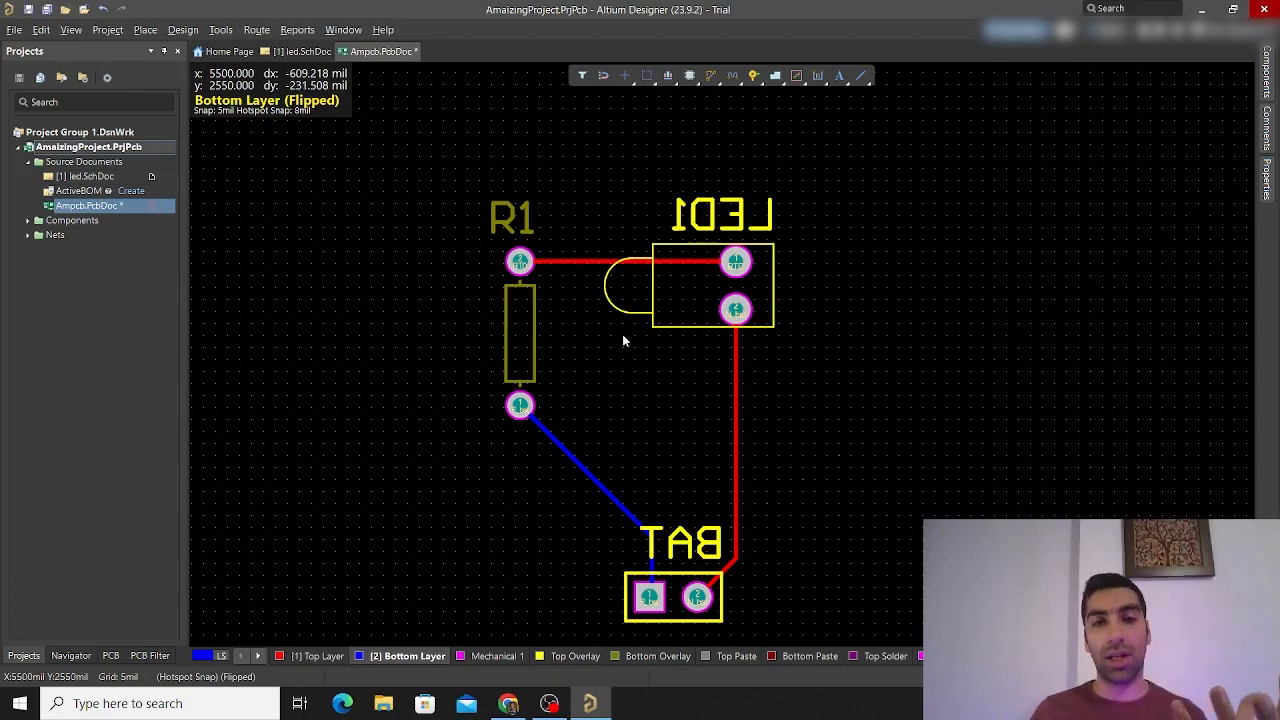
ctrl+scroll(543, 274, up, 4)
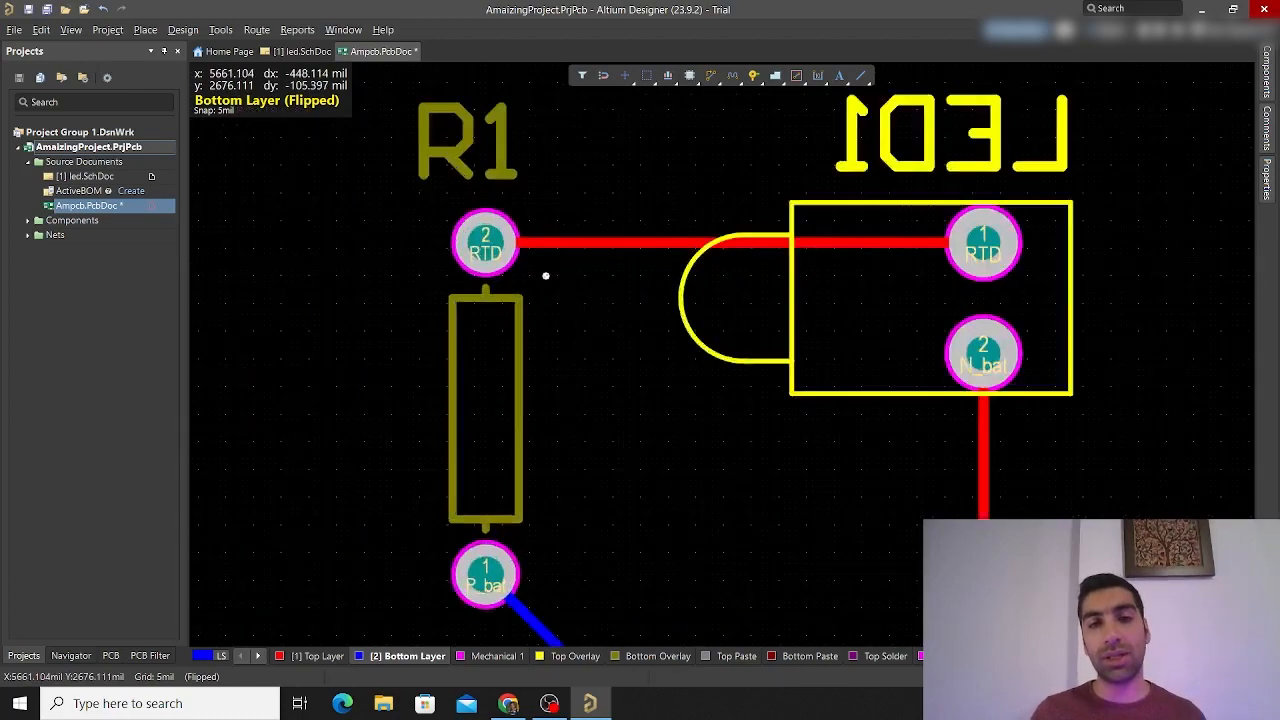
ctrl+scroll(545, 276, down, 3)
ctrl+scroll(545, 276, down, 1)
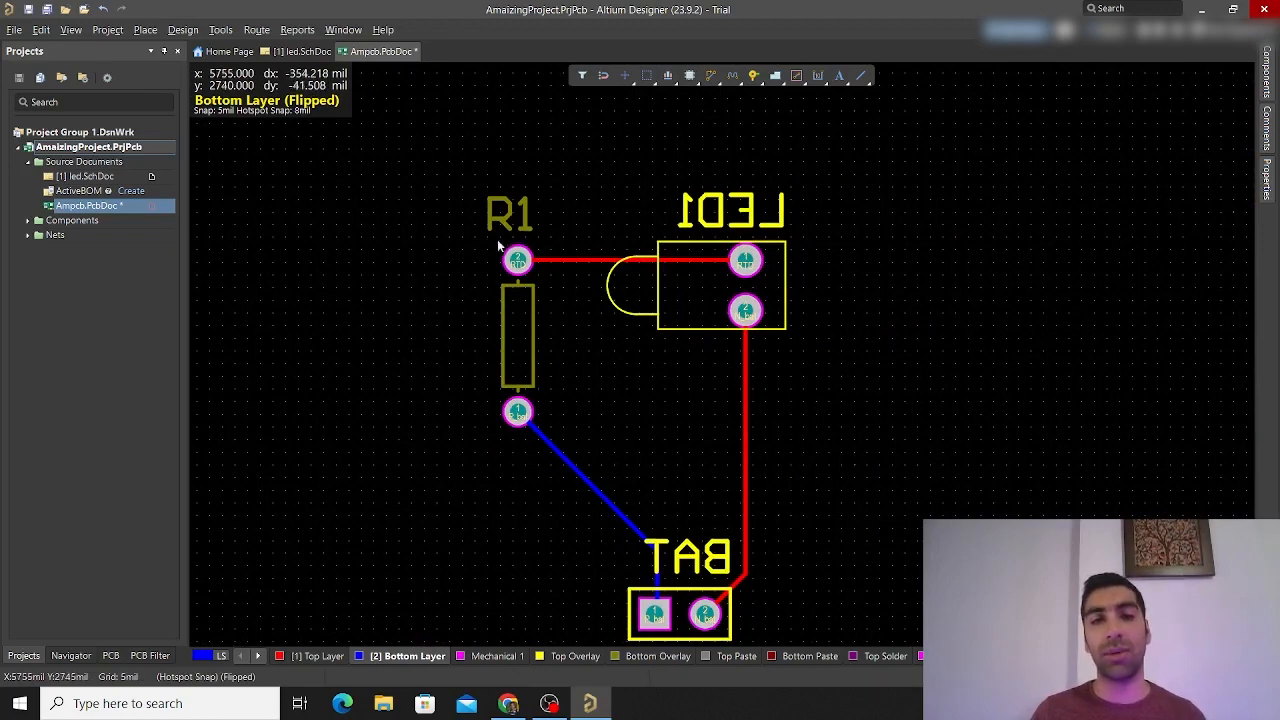
Compare how the R1 and LED1 designator texts read in the flipped 2D view
click(512, 215)
ctrl+scroll(508, 208, up, 4)
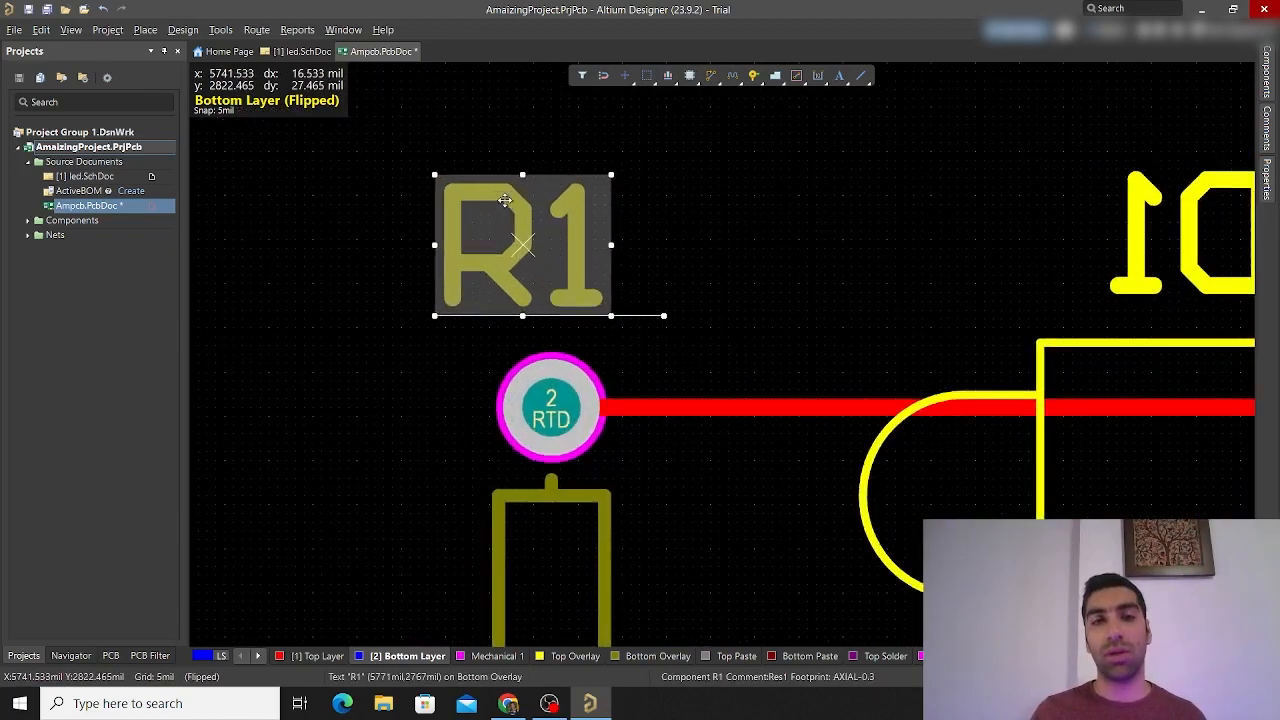
click(358, 348)
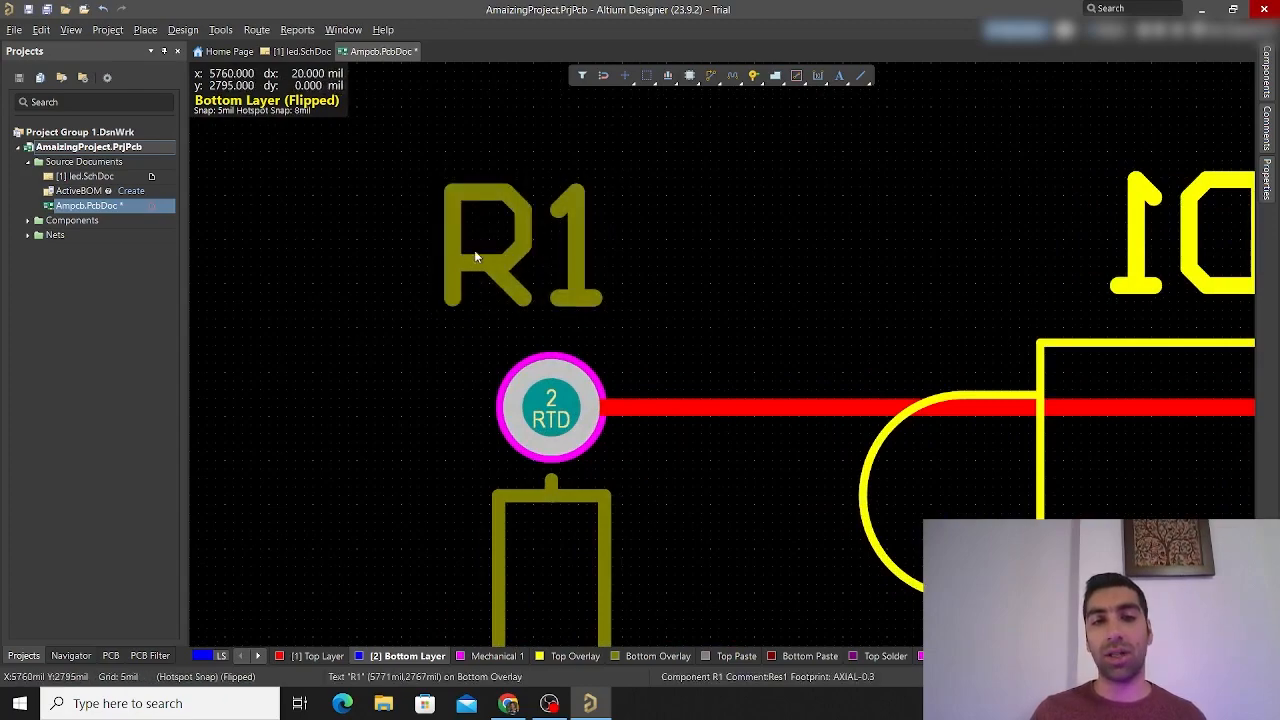
ctrl+scroll(516, 268, down, 2)
ctrl+scroll(516, 268, down, 1)
ctrl+scroll(768, 277, up, 4)
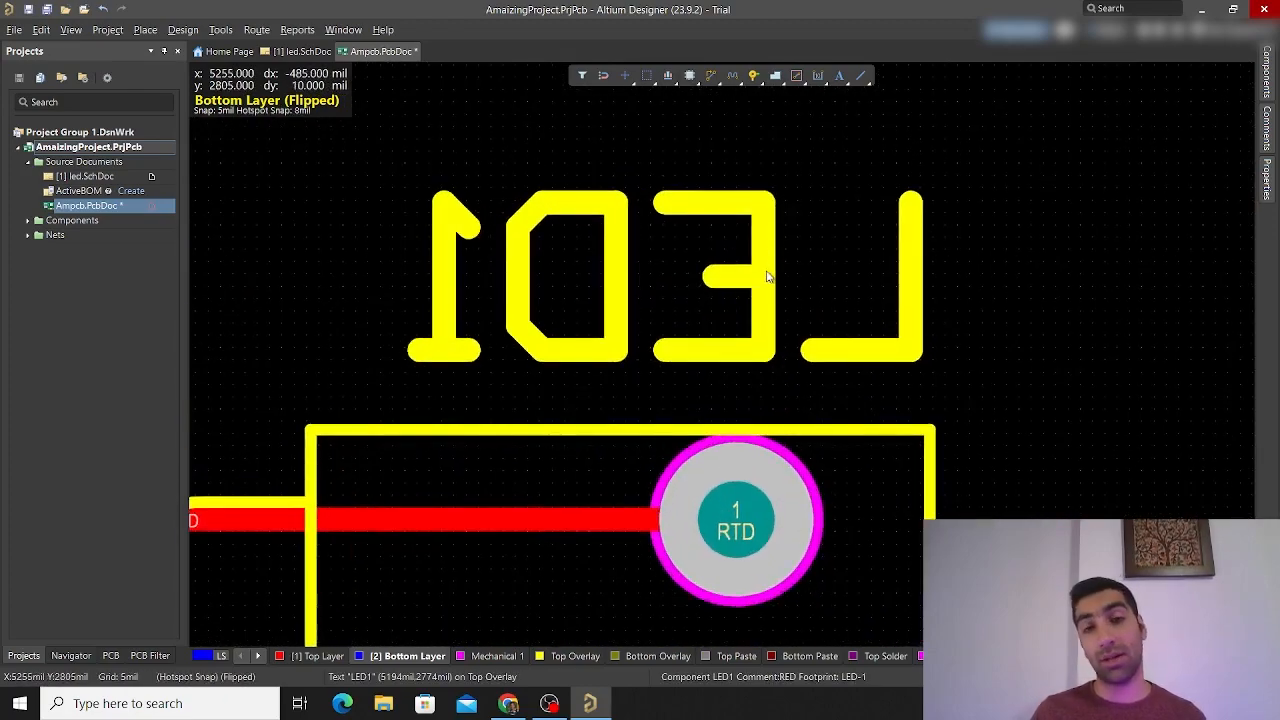
click(672, 290)
right_drag(406, 299, 1074, 281)
right_drag(272, 371, 882, 375)
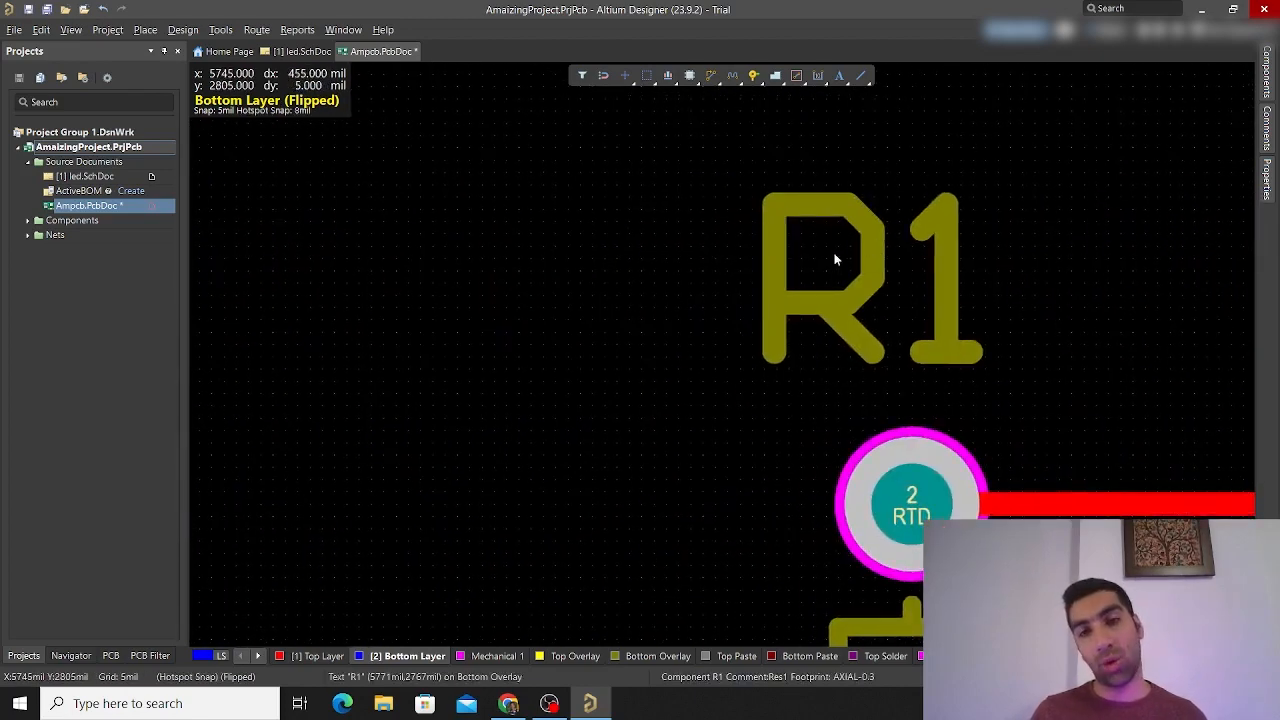
Flip the board back to its normal orientation and save the Ampcb.PcbDoc document
key(v)
key(b)
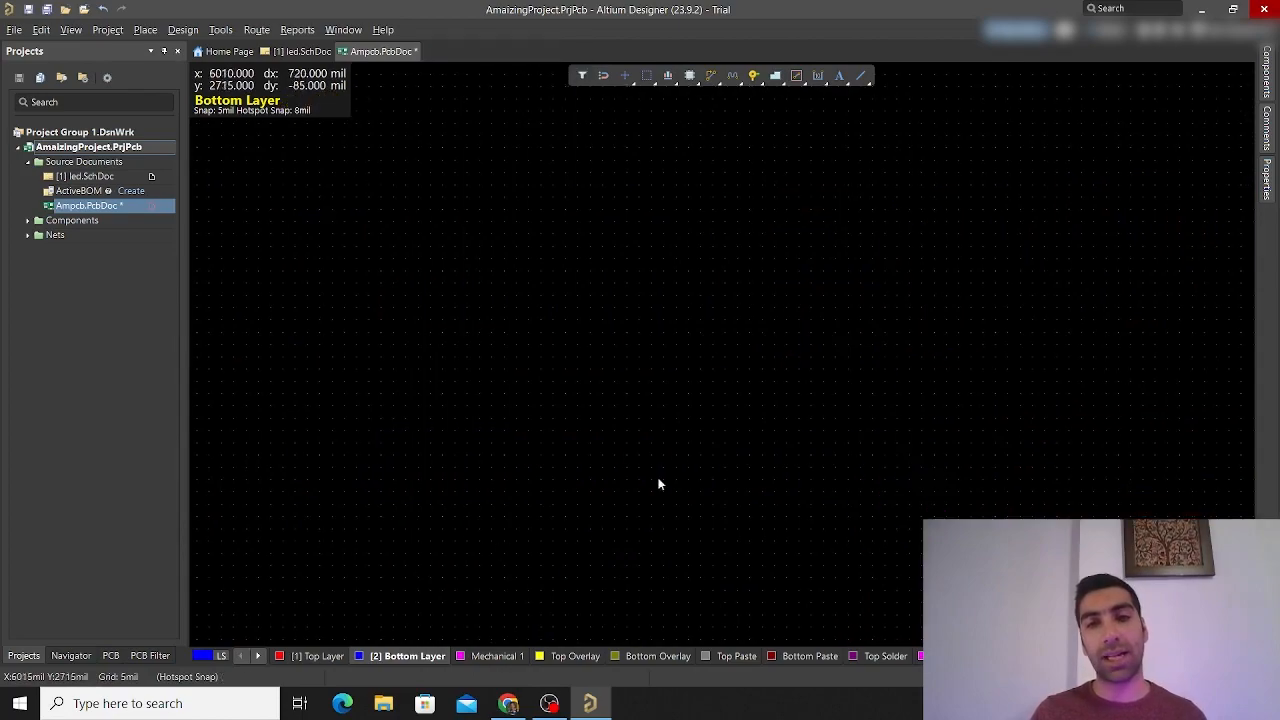
ctrl+scroll(671, 431, down, 6)
ctrl+scroll(376, 455, up, 4)
scroll(620, 491, down, 3)
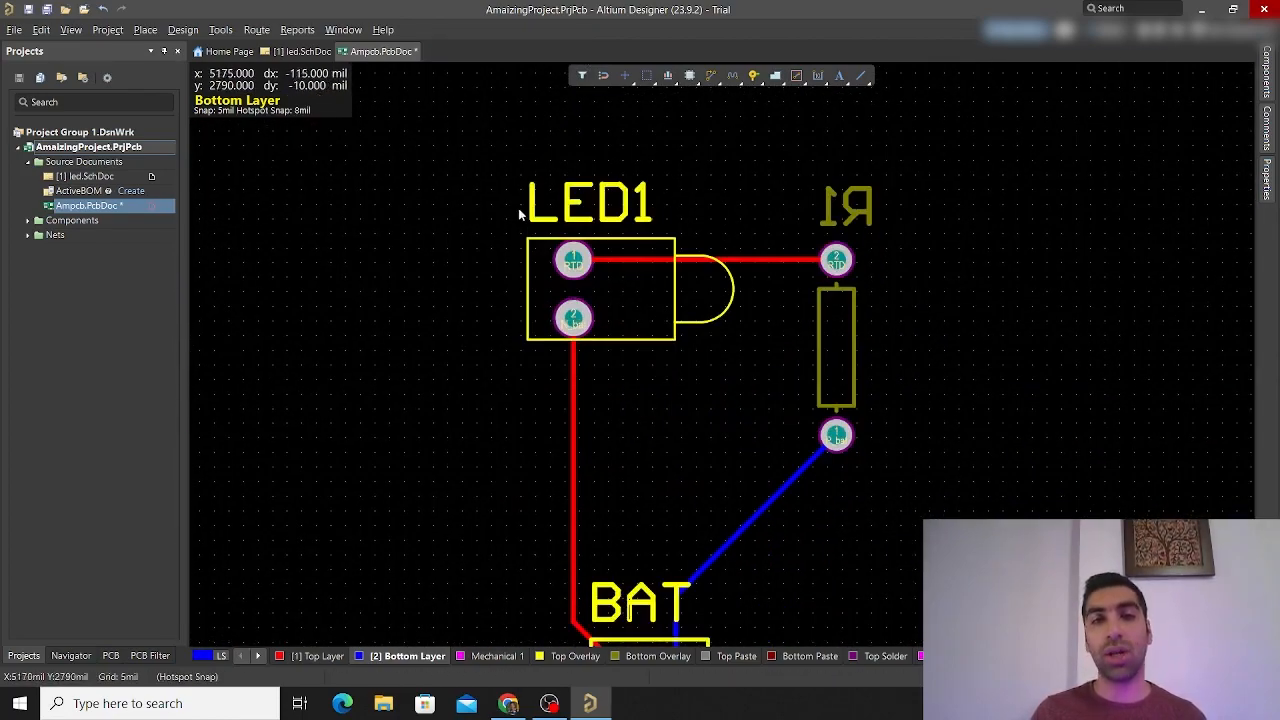
ctrl+scroll(687, 191, down, 3)
ctrl+scroll(687, 191, down, 1)
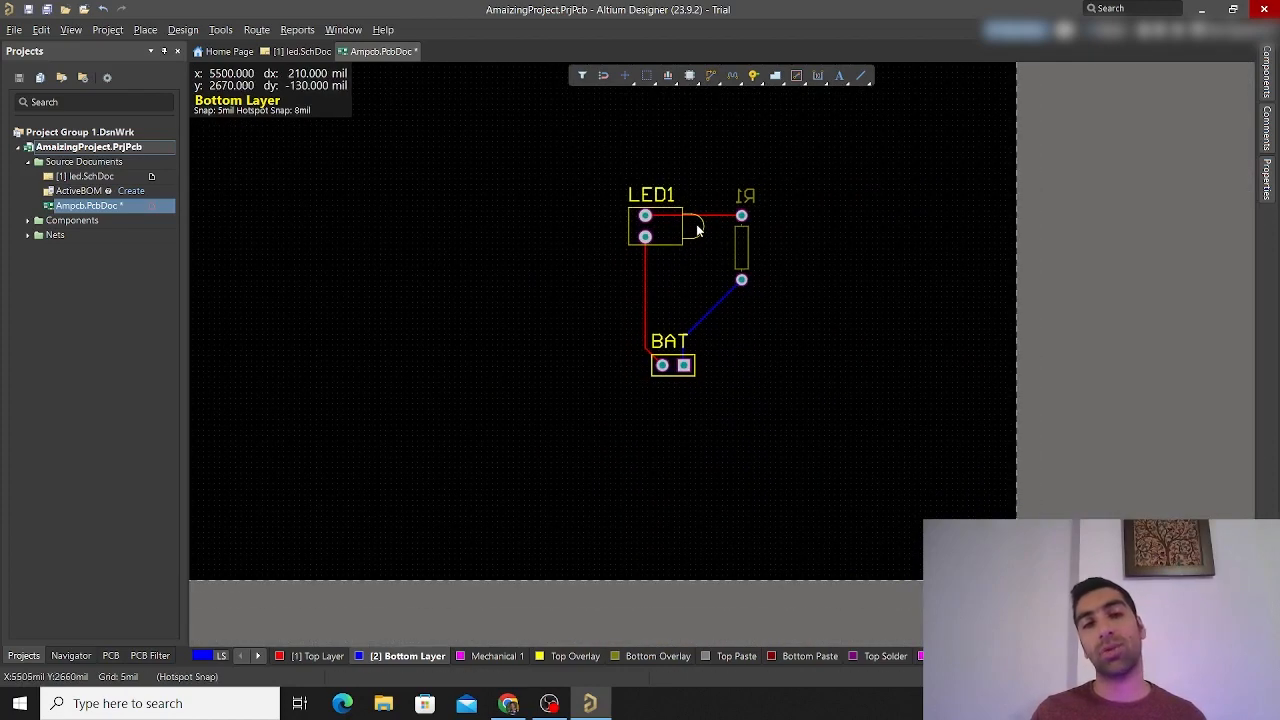
key(ctrl+s)
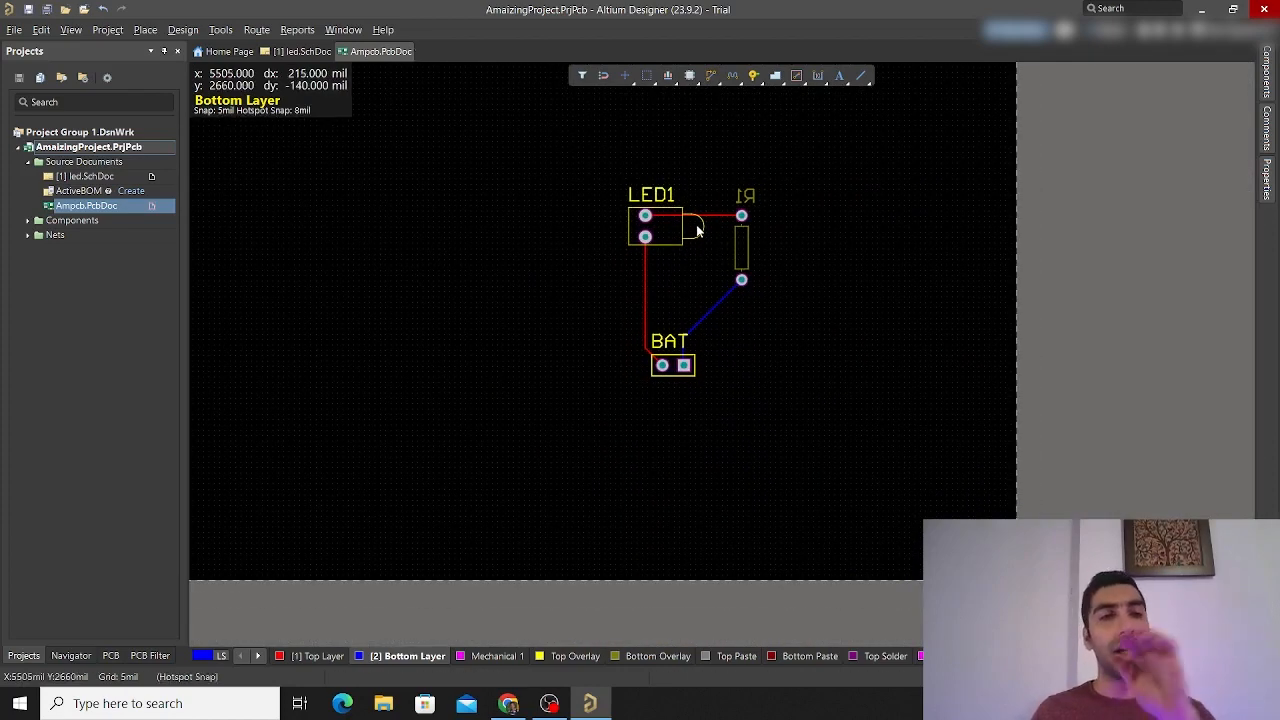